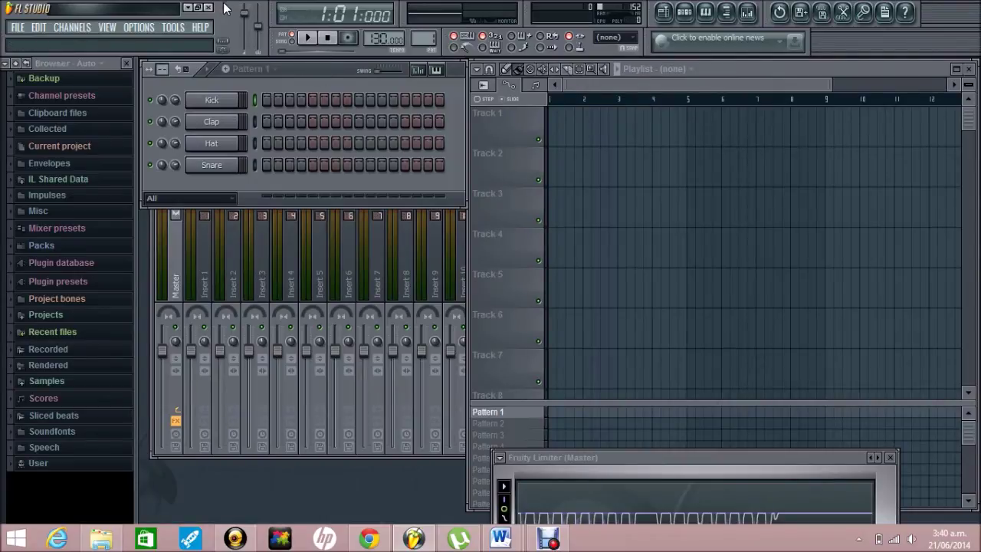
pyautogui.click(17, 28)
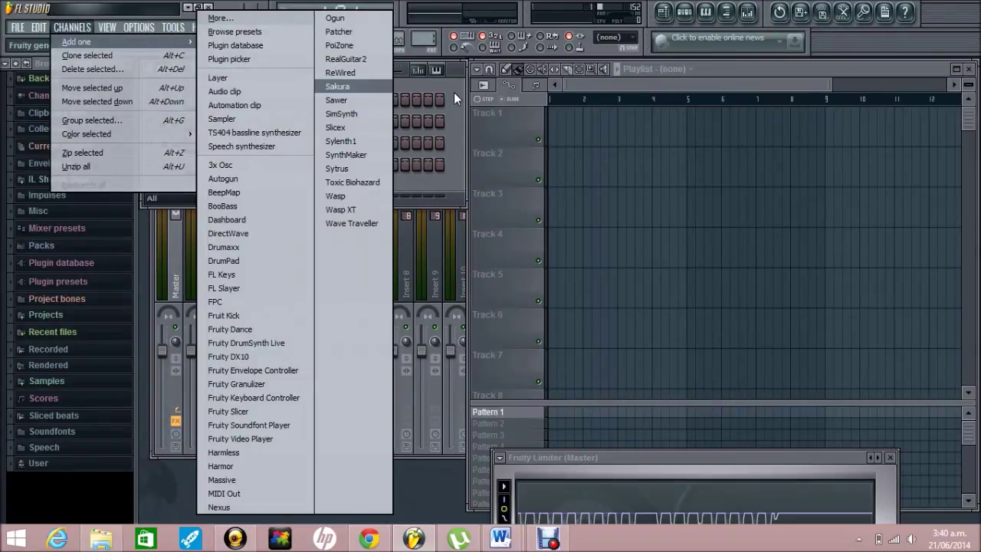
pyautogui.click(453, 93)
pyautogui.rightClick(415, 541)
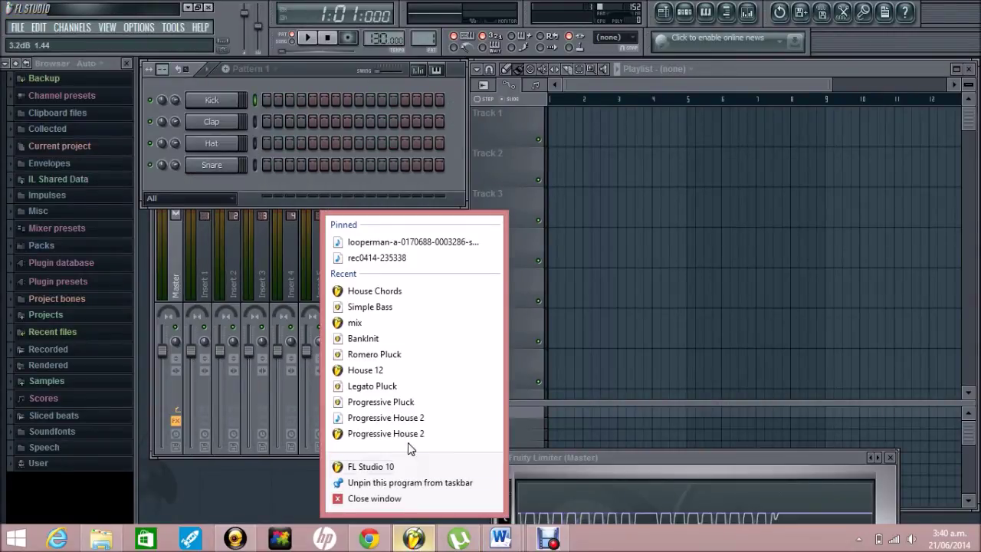
pyautogui.click(407, 292)
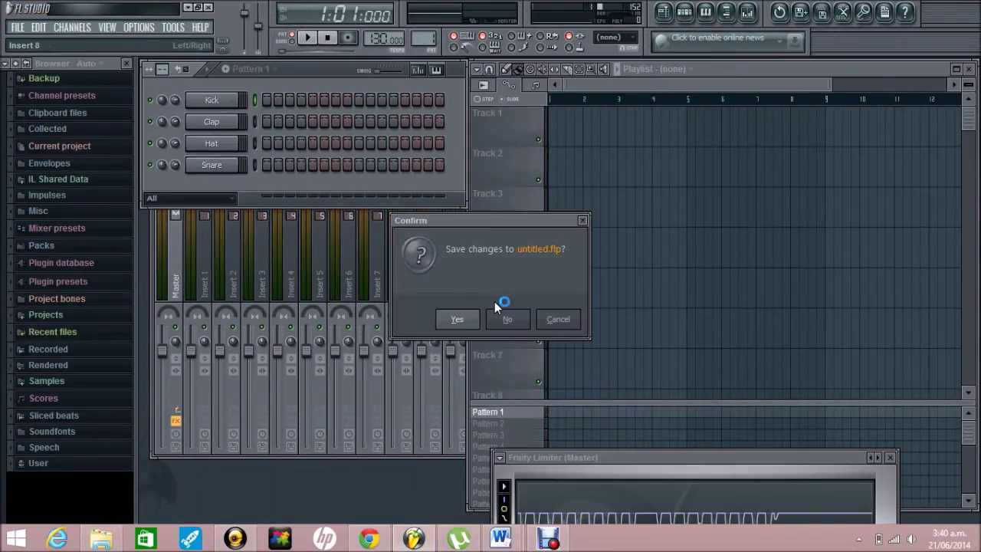
pyautogui.click(568, 326)
# Step: Launch a second FL Studio 10 instance and open the recent House Chords project in it
pyautogui.rightClick(415, 540)
pyautogui.click(405, 463)
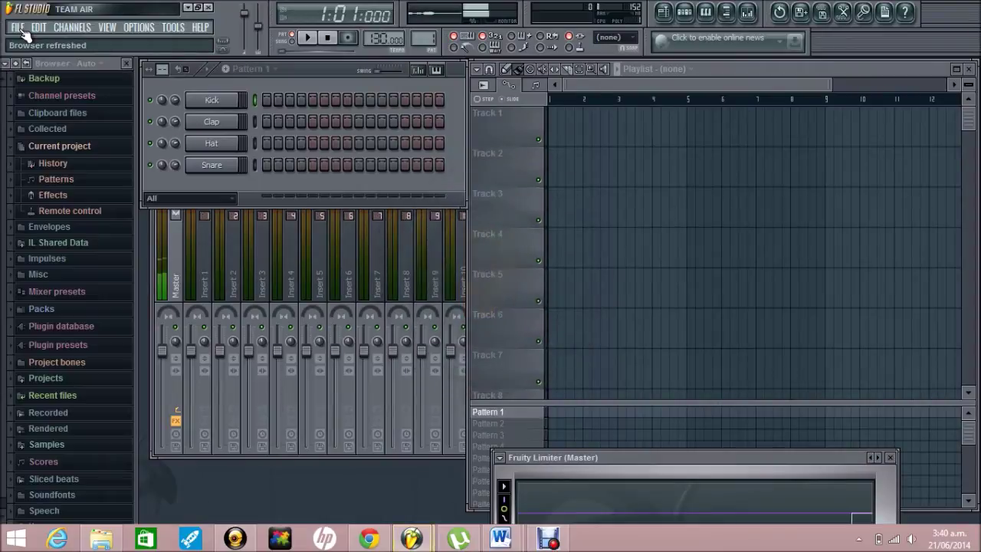
pyautogui.click(22, 31)
pyautogui.click(42, 172)
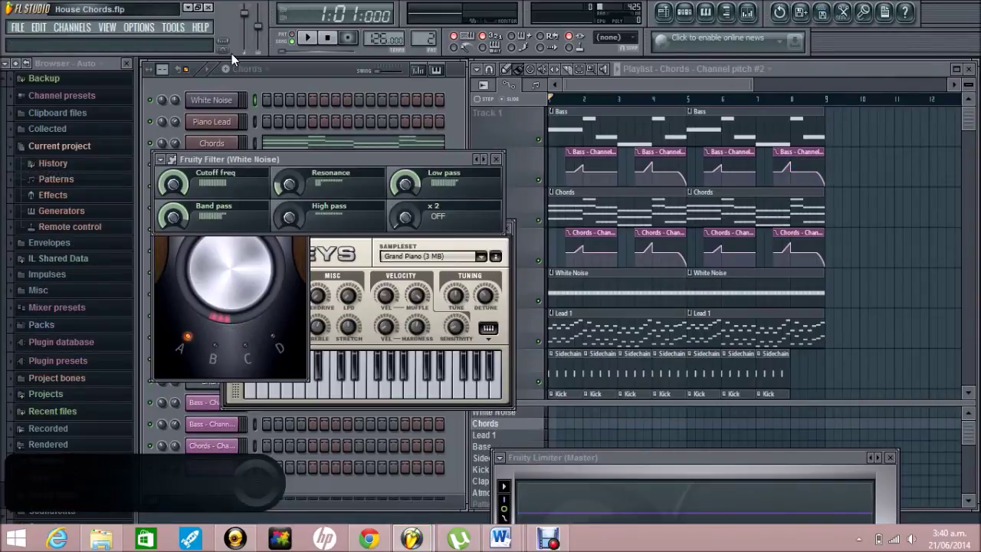
# Step: Raise the system volume to 60 and listen to the House Chords song, viewing its channels and playlist, and stop playback
pyautogui.press('XF86AudioRaiseVolume')
pyautogui.press('XF86AudioRaiseVolume')
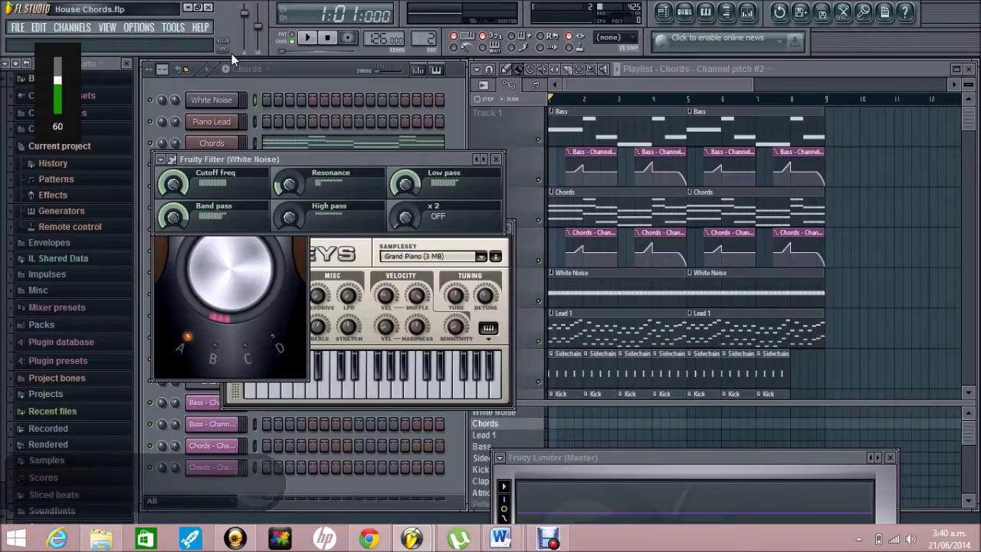
pyautogui.press('space')
pyautogui.click(357, 70)
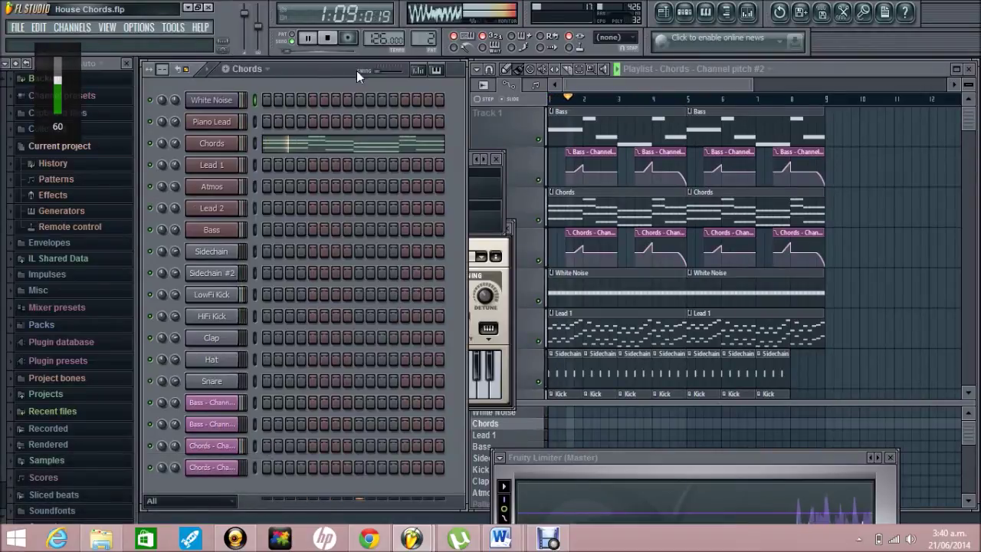
pyautogui.click(836, 67)
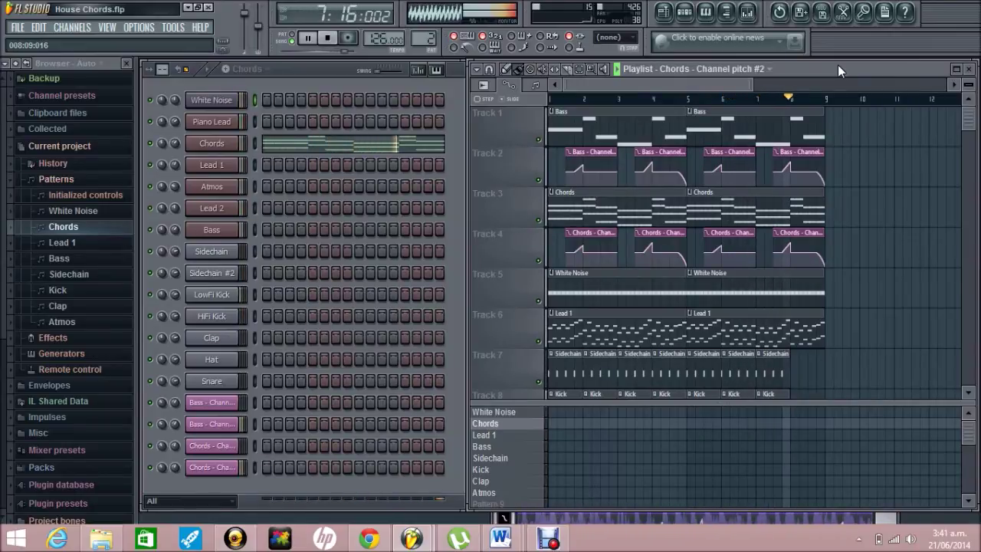
pyautogui.press('space')
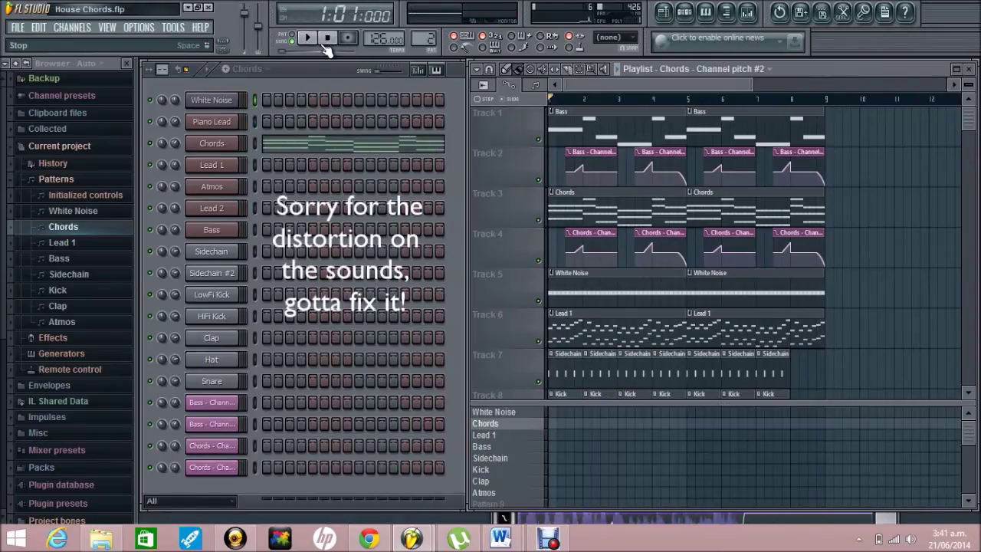
# Step: Collapse the browser's expanded folders and exit the House Chords instance, returning to the untitled project
pyautogui.click(15, 64)
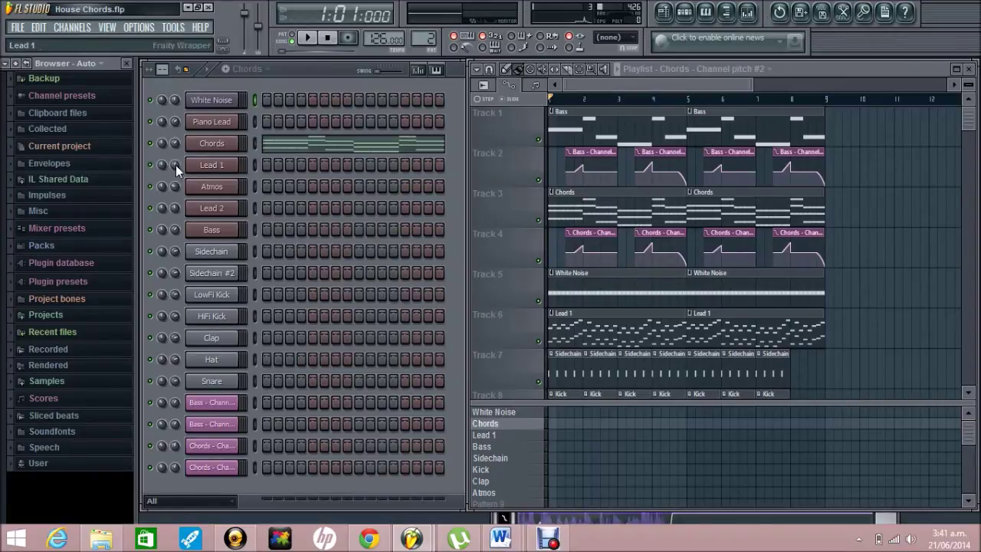
pyautogui.click(16, 28)
pyautogui.click(47, 338)
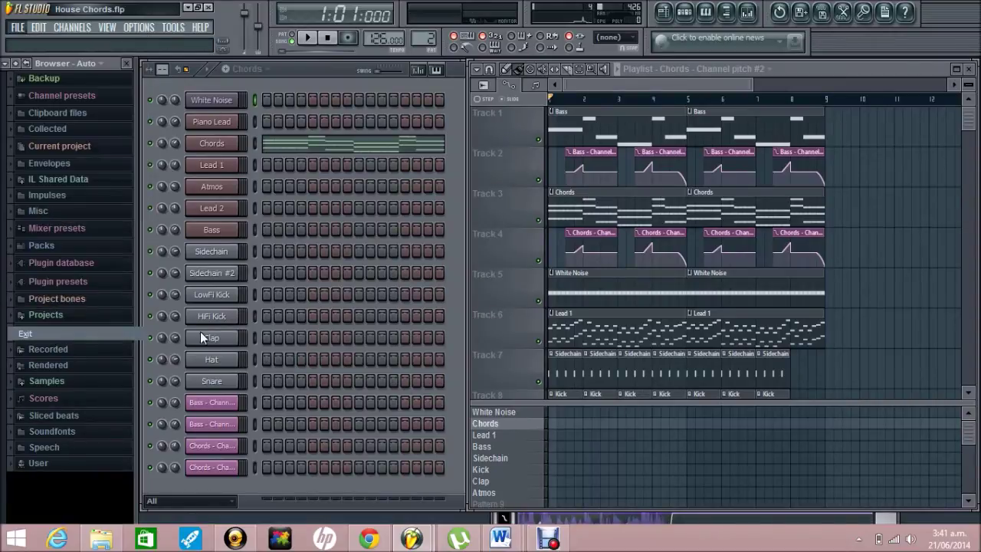
# Step: Insert an FL Keys channel above the Kick channel
pyautogui.rightClick(223, 99)
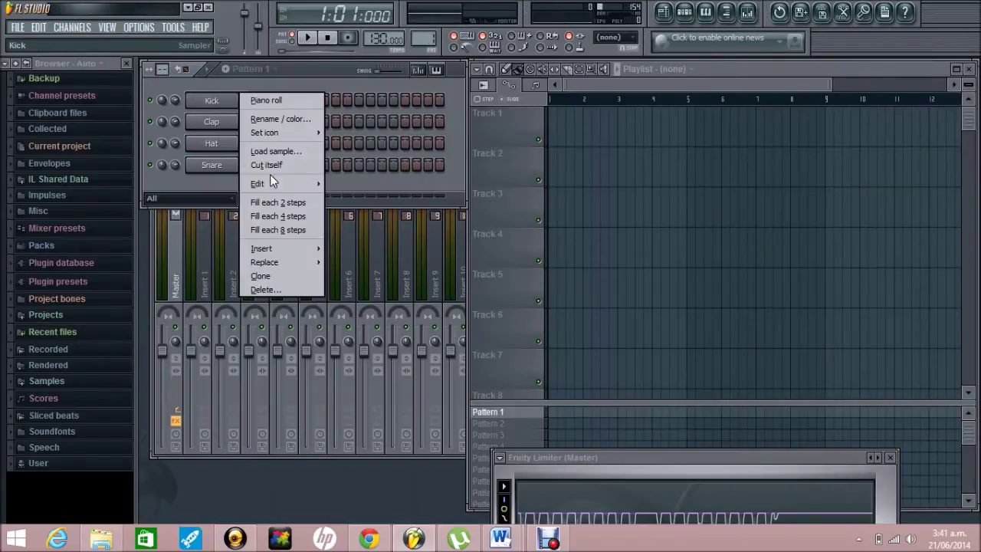
pyautogui.moveTo(313, 247)
pyautogui.click(393, 274)
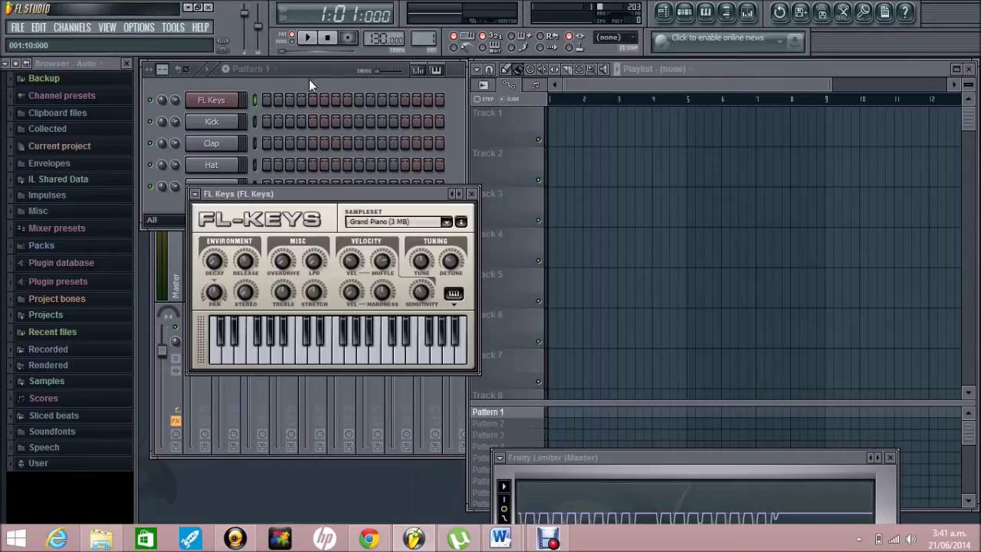
# Step: Check the FL Keys piano roll, close it, and paste the copied chord notes into that channel in Pattern 1
pyautogui.rightClick(218, 105)
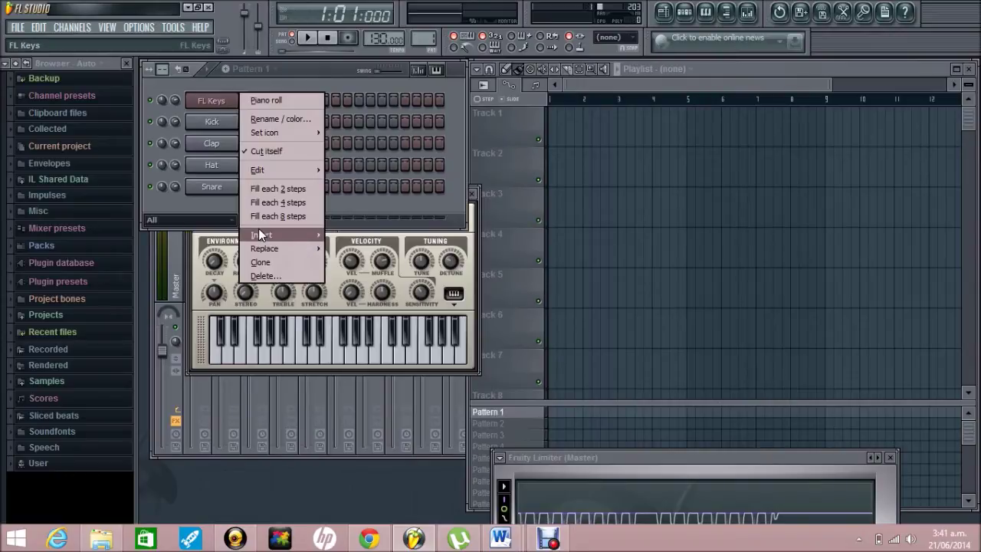
pyautogui.click(266, 100)
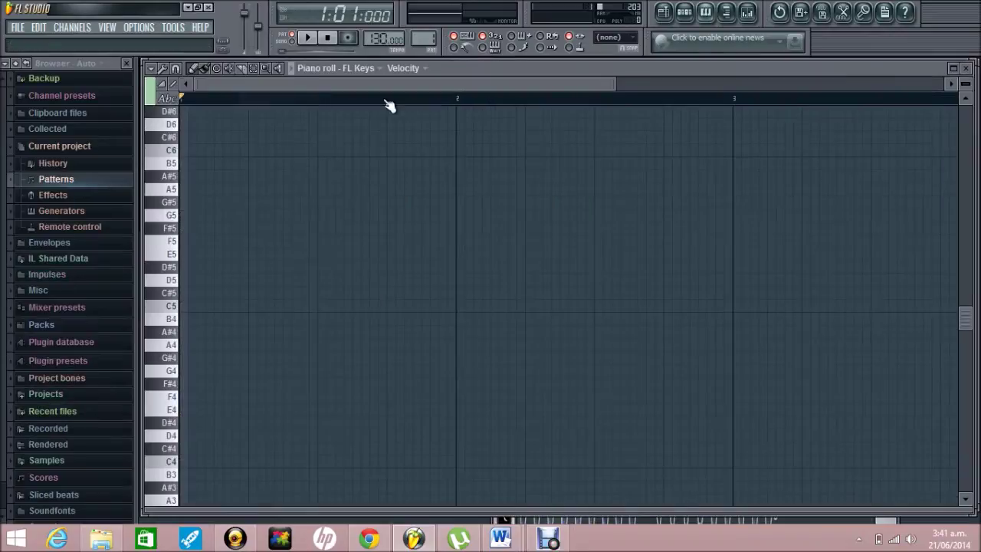
pyautogui.click(966, 69)
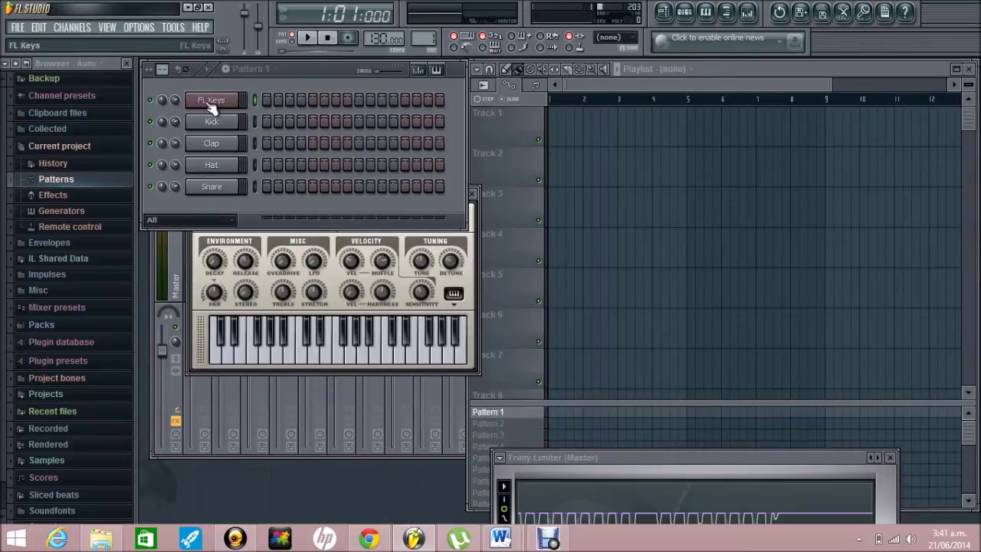
pyautogui.click(252, 102)
pyautogui.hotkey('ctrl', 'v')
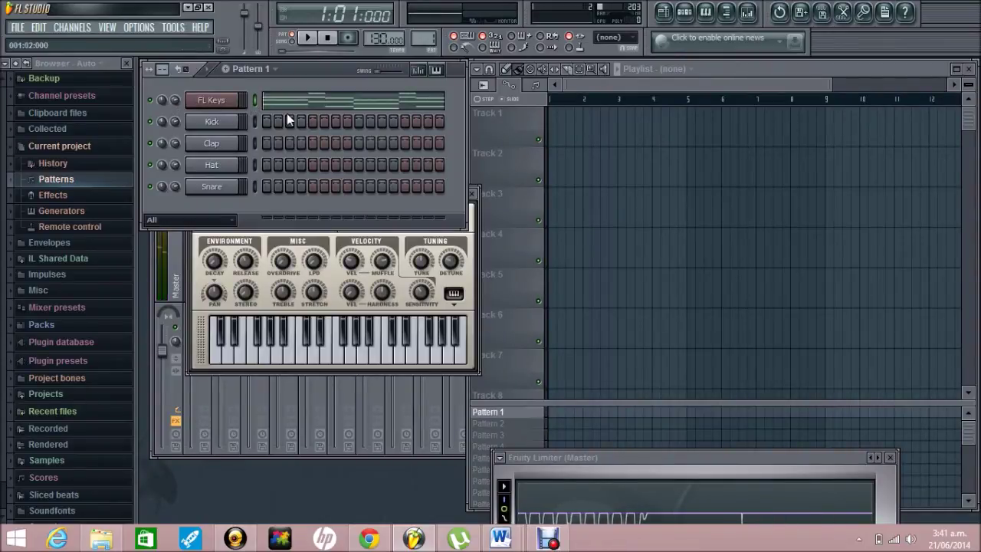
# Step: Play the FL Keys chords in the piano roll and examine the notes across the four bars
pyautogui.click(309, 104)
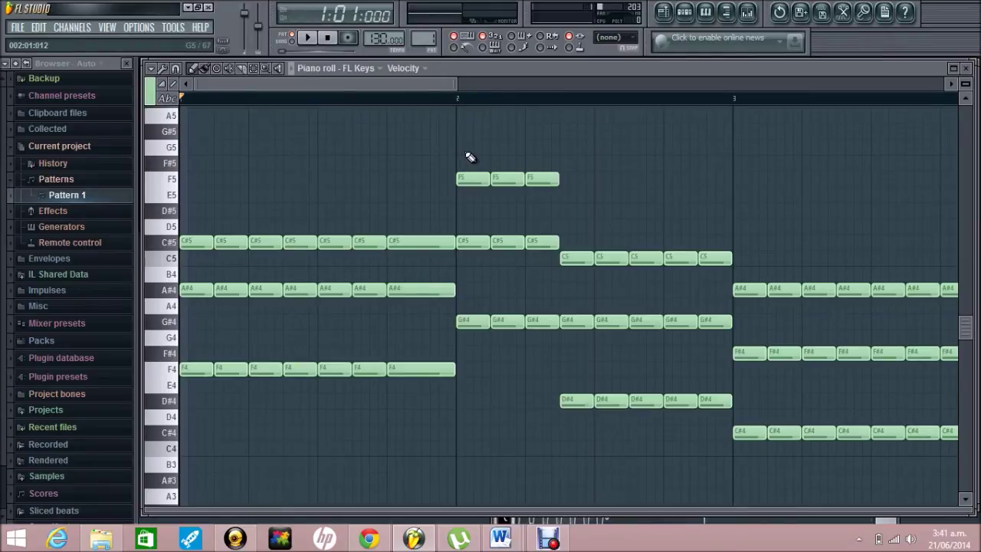
pyautogui.press('space')
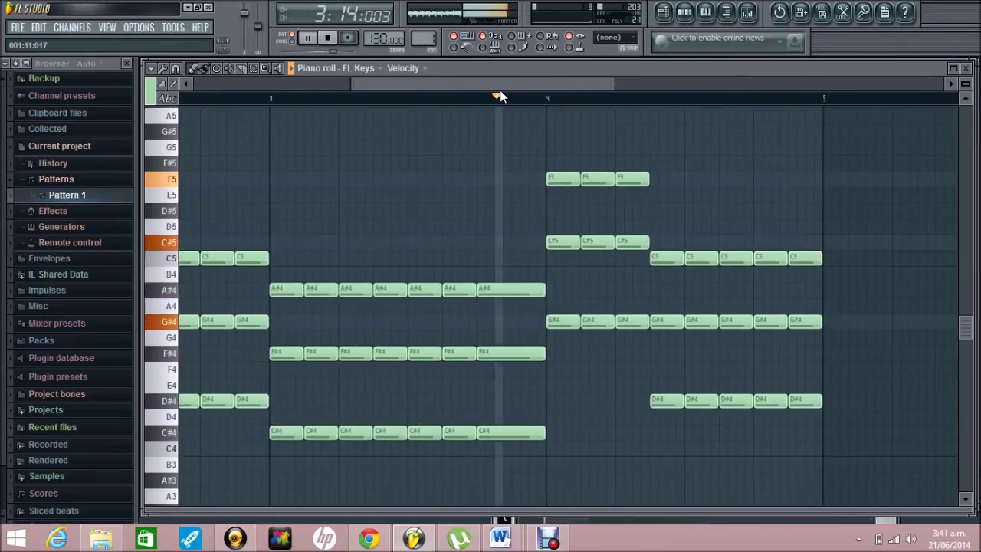
pyautogui.press('space')
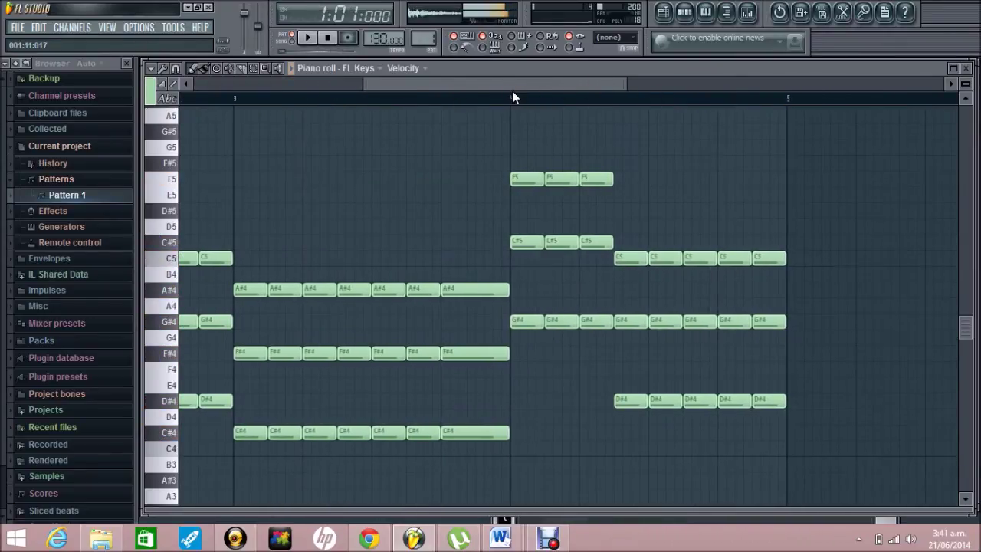
pyautogui.moveTo(512, 91); pyautogui.dragTo(307, 71)
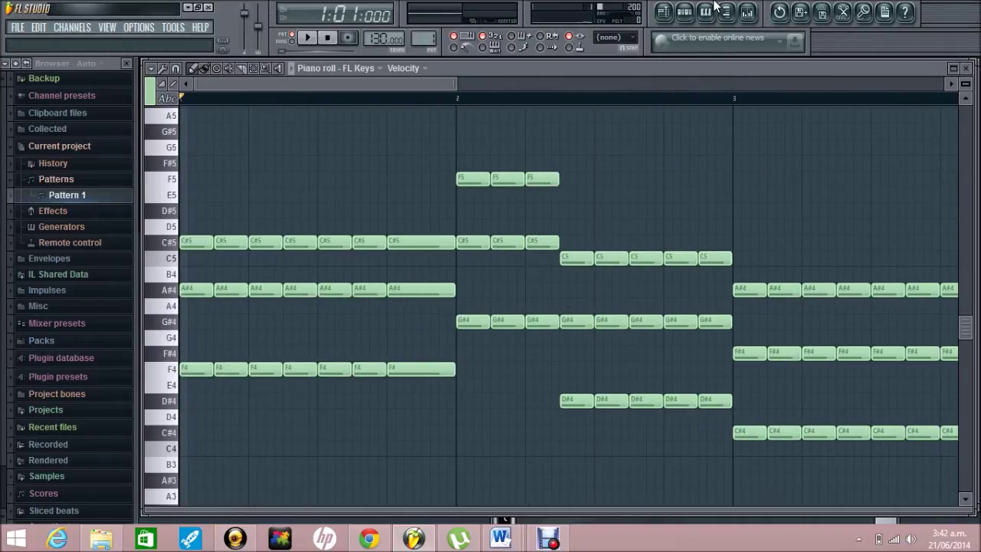
# Step: Set the project tempo to 126 BPM and close the piano roll
pyautogui.moveTo(387, 39); pyautogui.dragTo(383, 55)
pyautogui.scroll(1, 377, 40)
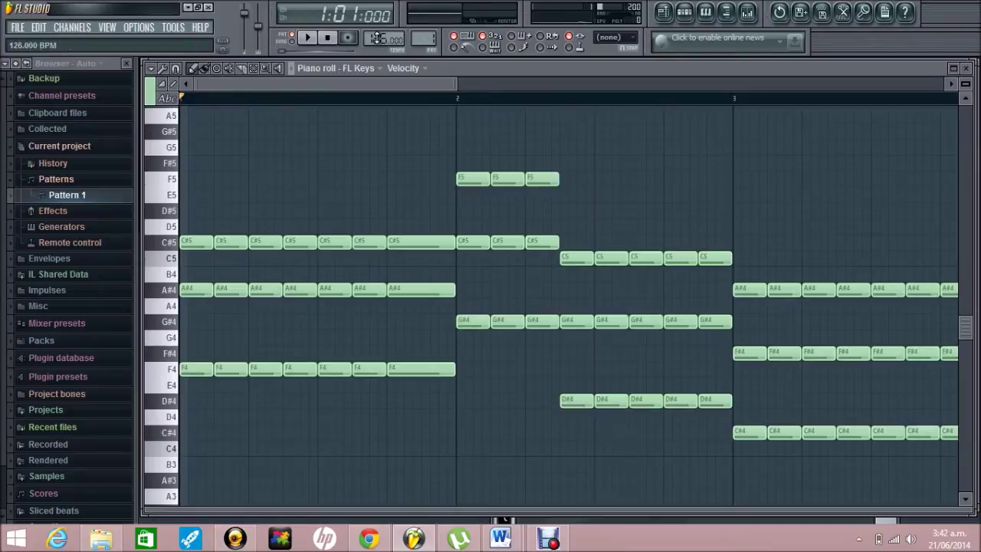
pyautogui.click(970, 69)
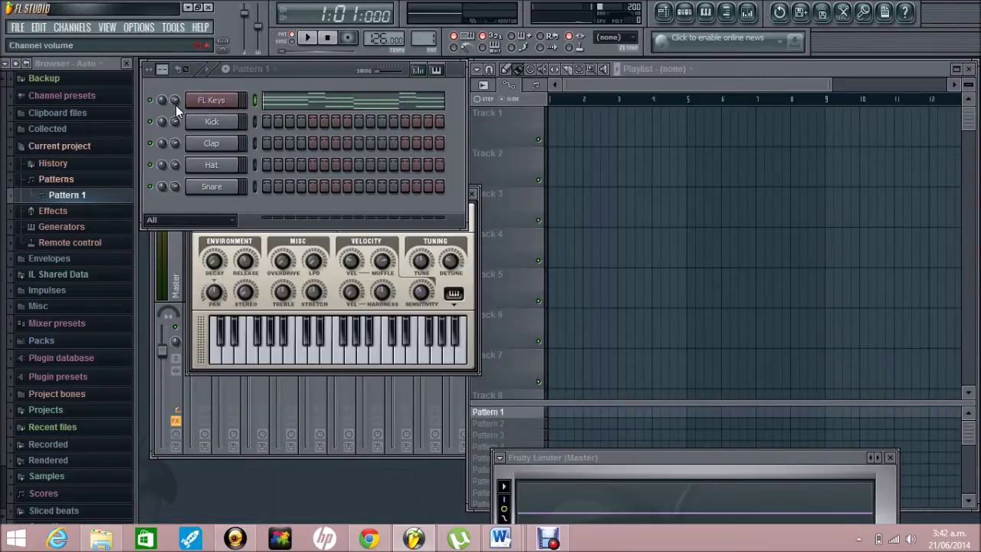
# Step: Lower the FL Keys channel volume and audition the pattern with the FL Keys settings open
pyautogui.moveTo(175, 99); pyautogui.dragTo(178, 132)
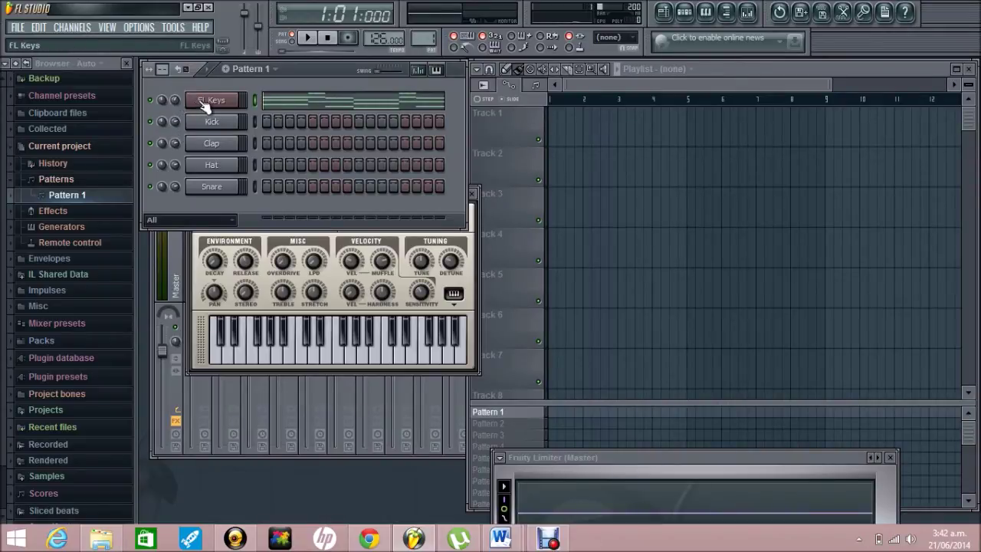
pyautogui.click(207, 101)
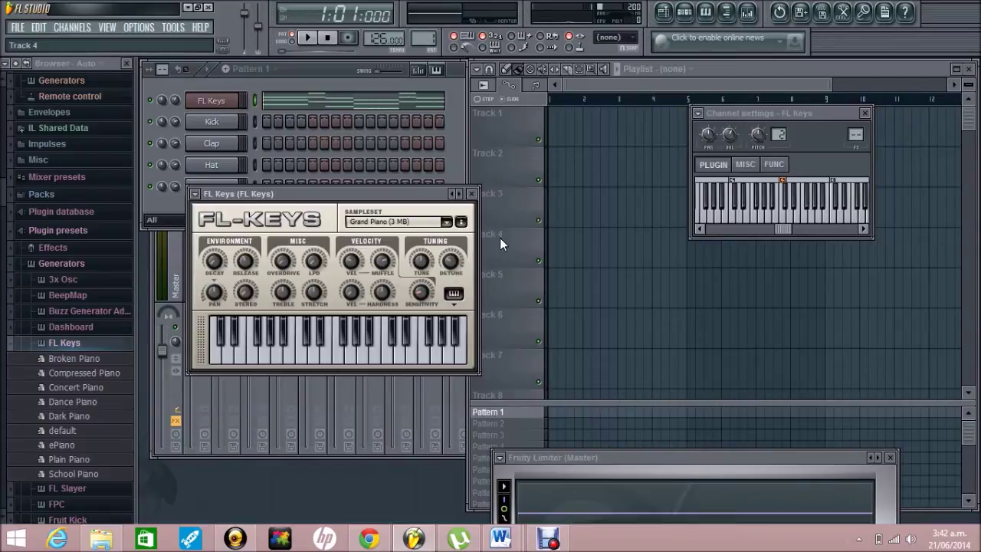
pyautogui.press('space')
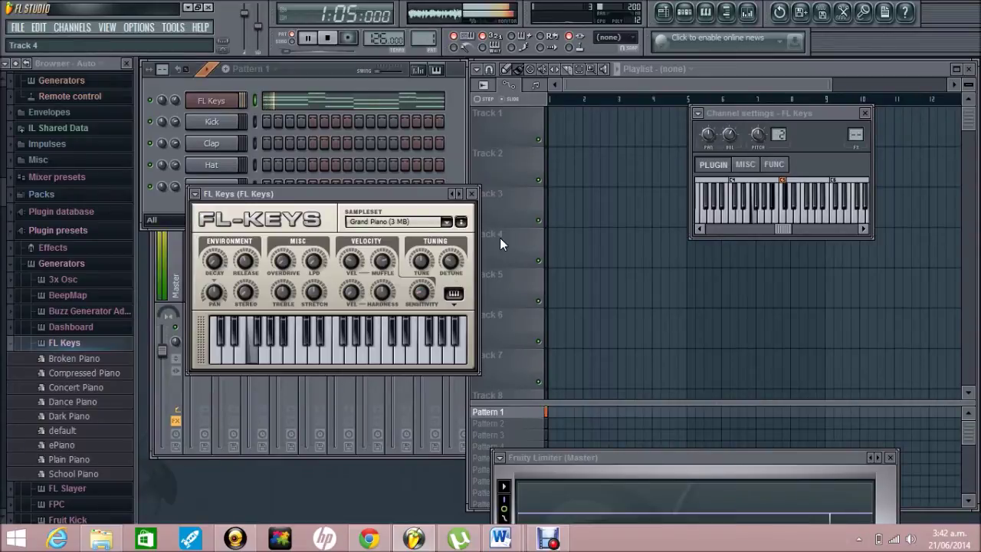
pyautogui.press('space')
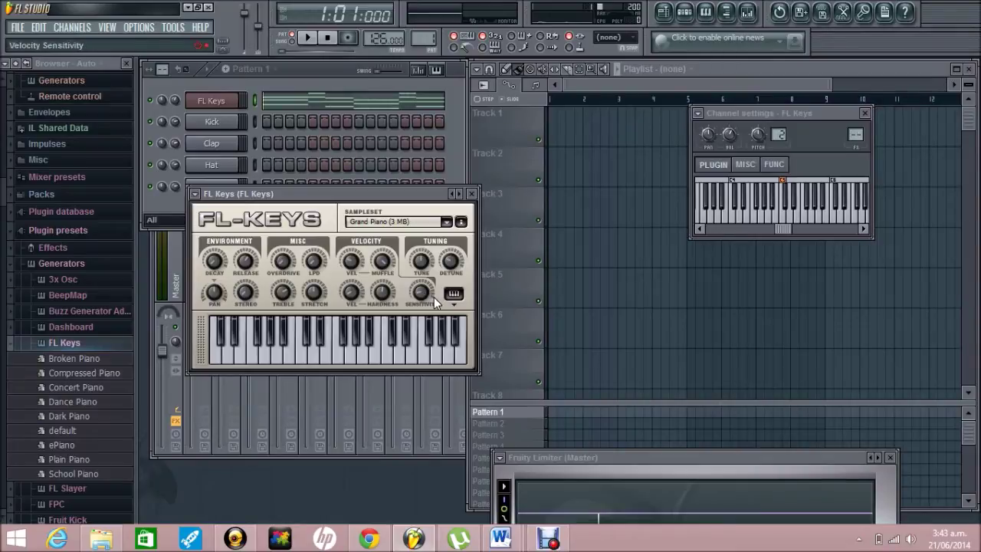
# Step: Audition the pattern while adjusting the FL Keys velocity Muffle amount, setting it to 25%
pyautogui.press('space')
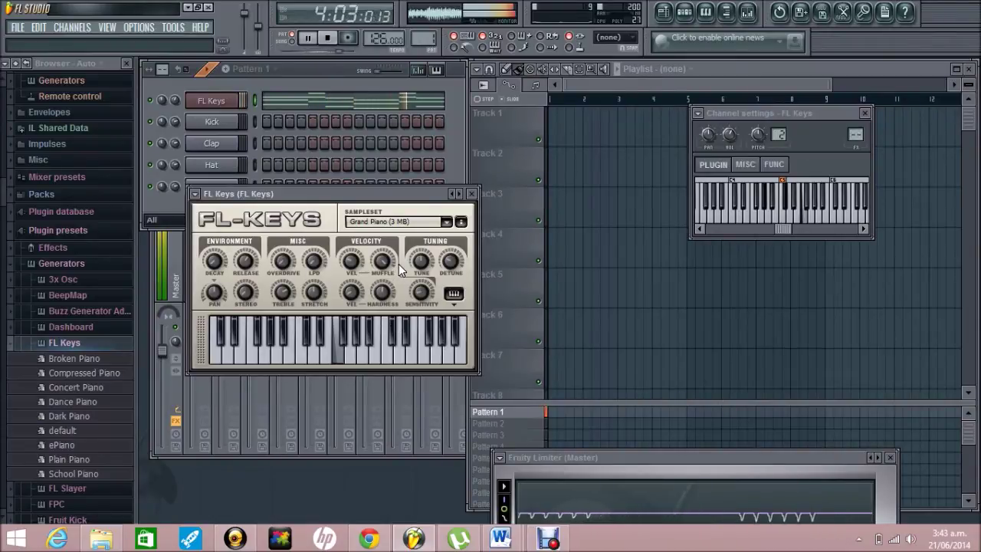
pyautogui.press('space')
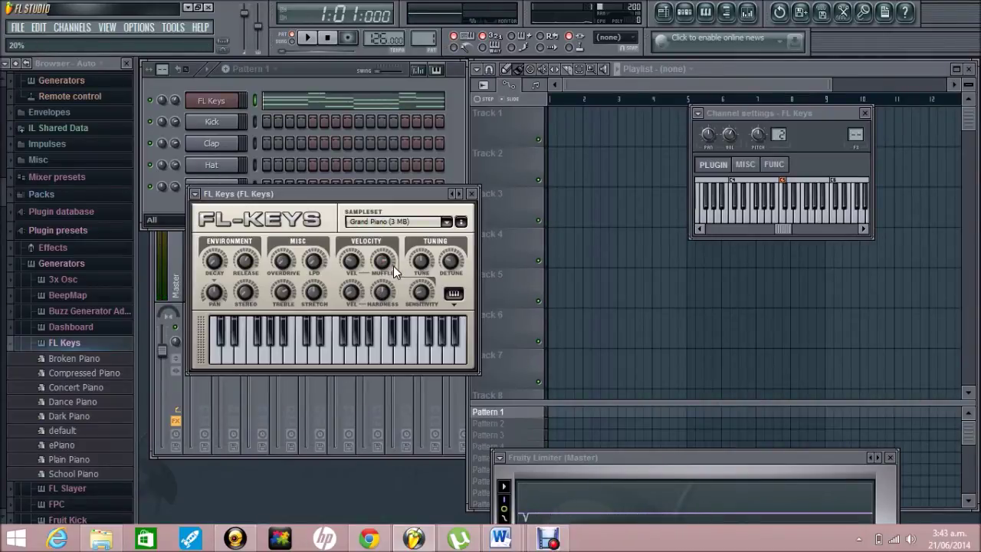
pyautogui.press('space')
pyautogui.press('space')
pyautogui.scroll(3, 381, 264)
pyautogui.press('space')
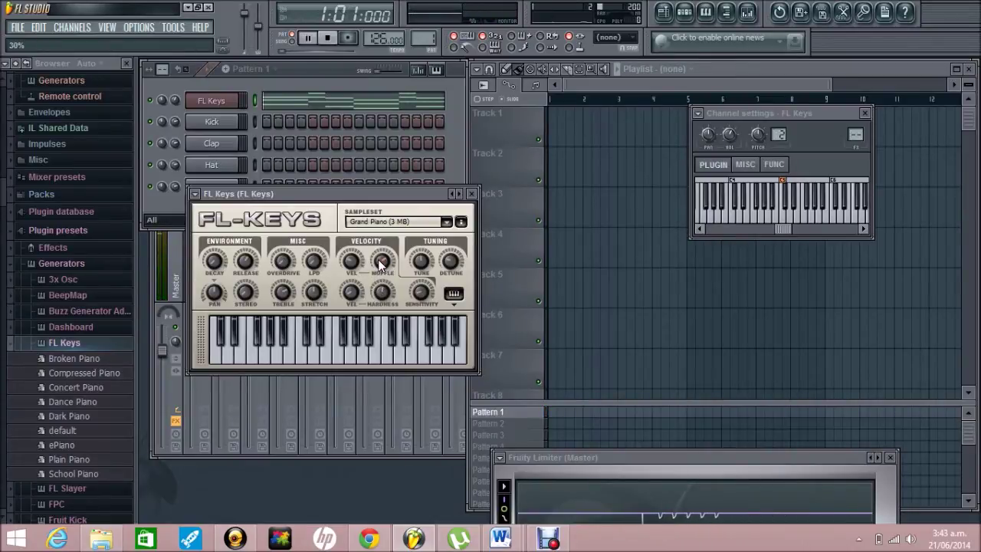
pyautogui.moveTo(383, 259); pyautogui.dragTo(382, 262)
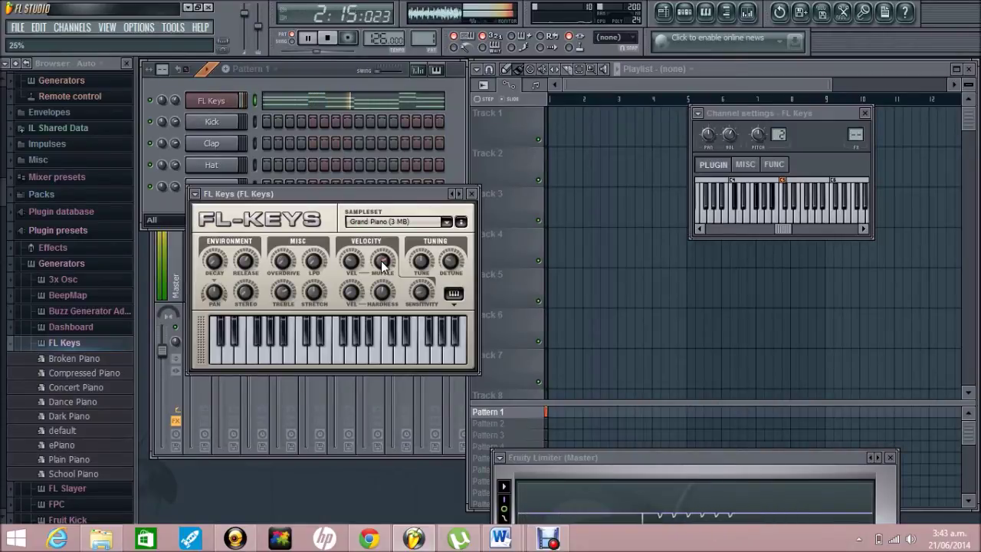
pyautogui.press('space')
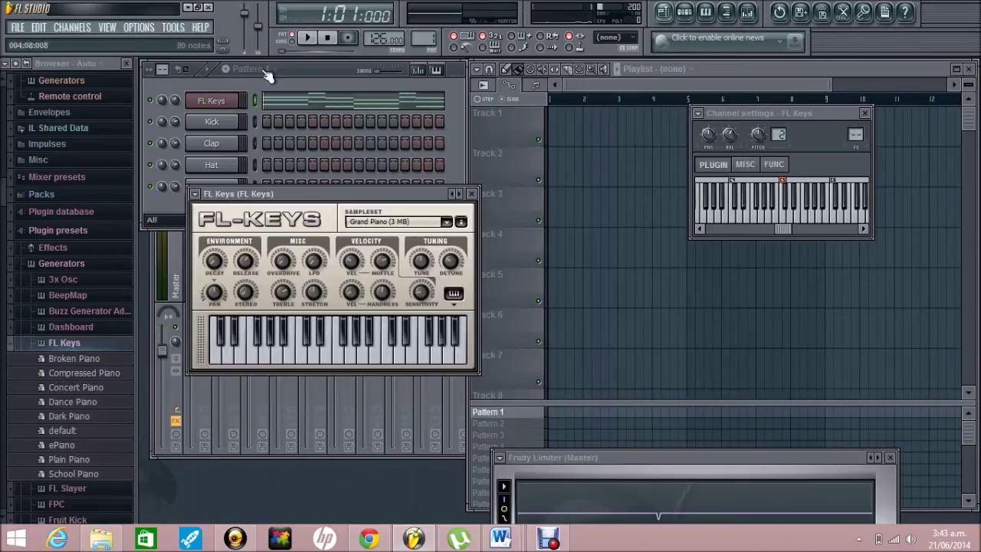
# Step: Insert a 3x Osc channel above the FL Keys channel
pyautogui.click(311, 81)
pyautogui.rightClick(234, 100)
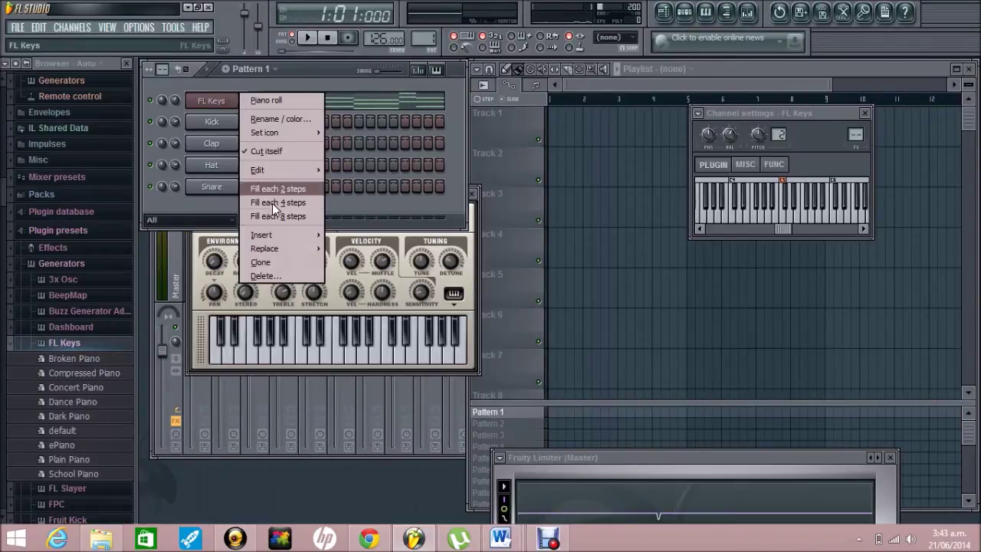
pyautogui.moveTo(285, 235)
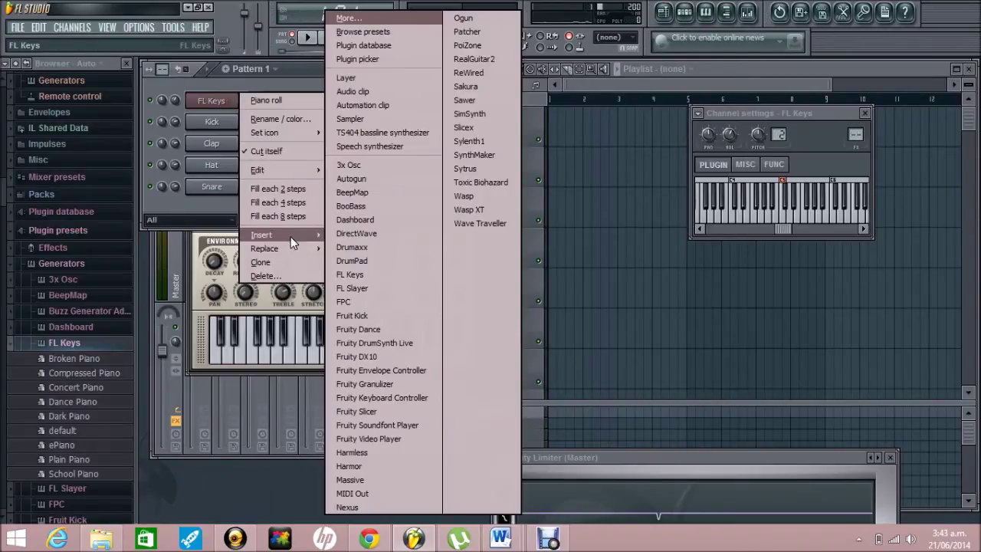
pyautogui.click(380, 167)
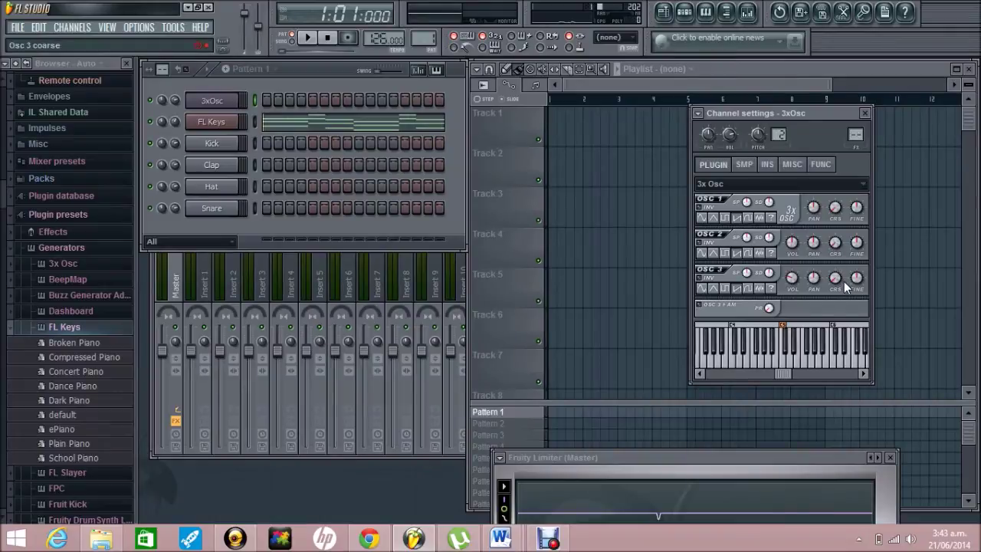
# Step: Audition the 3x Osc sound by playing a repeated note
pyautogui.press('z')
pyautogui.press('z')
pyautogui.press('z')
pyautogui.press('z')
pyautogui.press('z')
pyautogui.press('z')
pyautogui.press('z')
# Step: Copy the middle note of each FL Keys chord across all four bars: A#4, C#5, G#4, F#4, C#5 and G#4
pyautogui.click(295, 128)
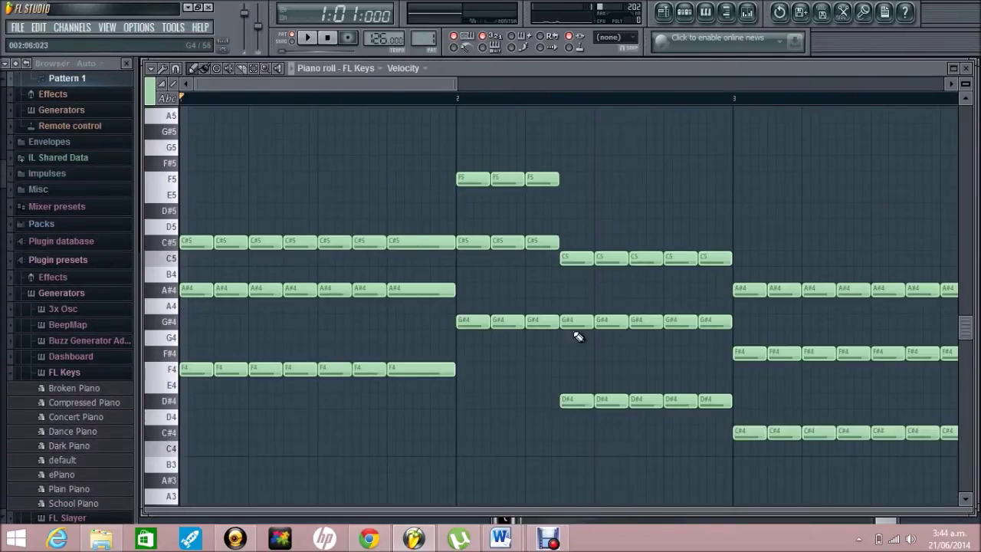
pyautogui.moveTo(191, 296); pyautogui.dragTo(464, 290)
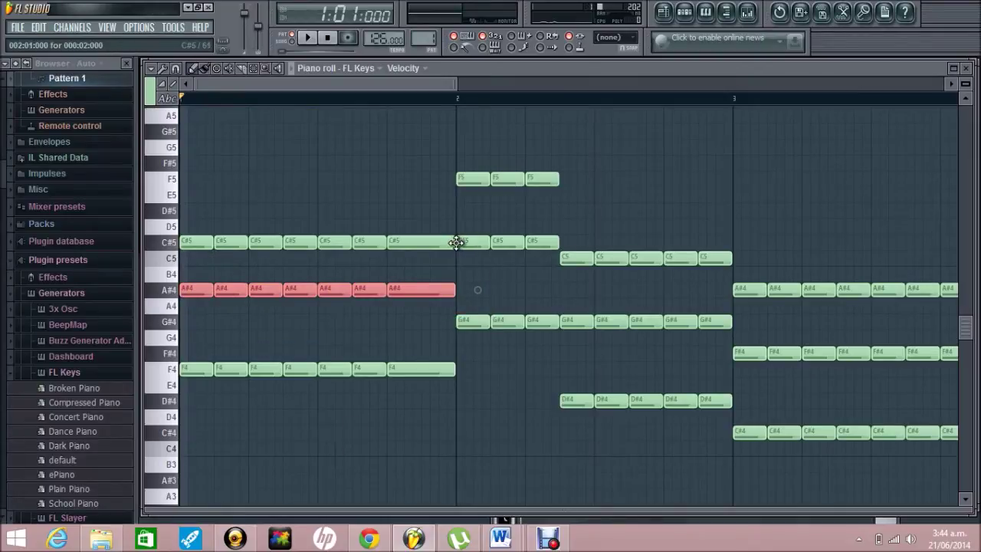
pyautogui.moveTo(477, 241); pyautogui.dragTo(541, 253)
pyautogui.moveTo(577, 315); pyautogui.dragTo(722, 331)
pyautogui.moveTo(319, 84); pyautogui.dragTo(446, 84)
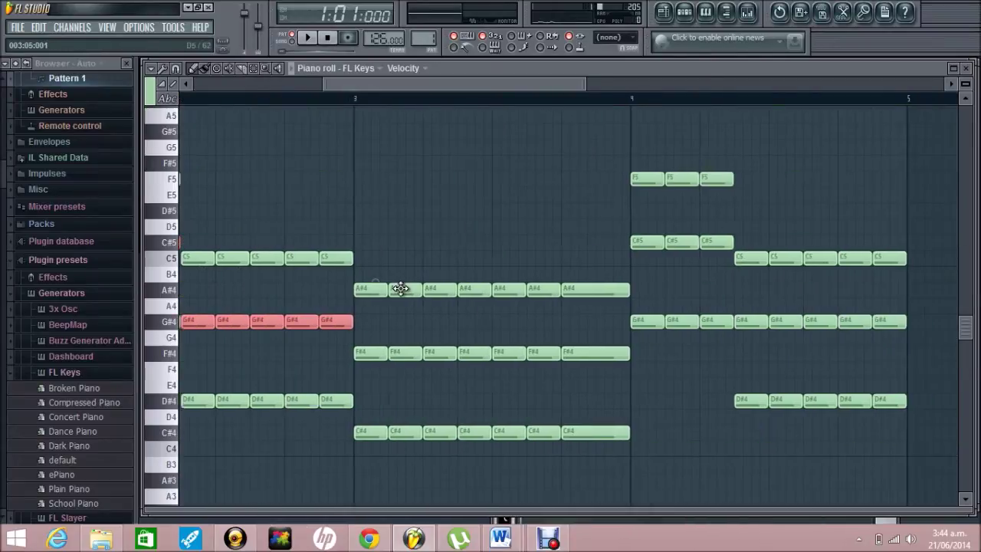
pyautogui.moveTo(364, 348); pyautogui.dragTo(624, 359)
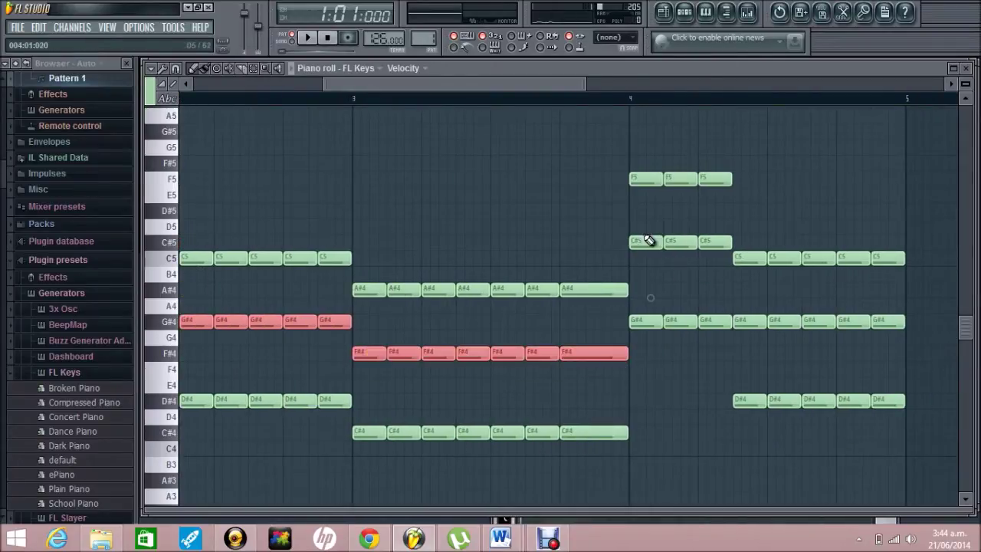
pyautogui.moveTo(704, 253); pyautogui.dragTo(727, 253)
pyautogui.moveTo(749, 323); pyautogui.dragTo(905, 333)
pyautogui.click(966, 67)
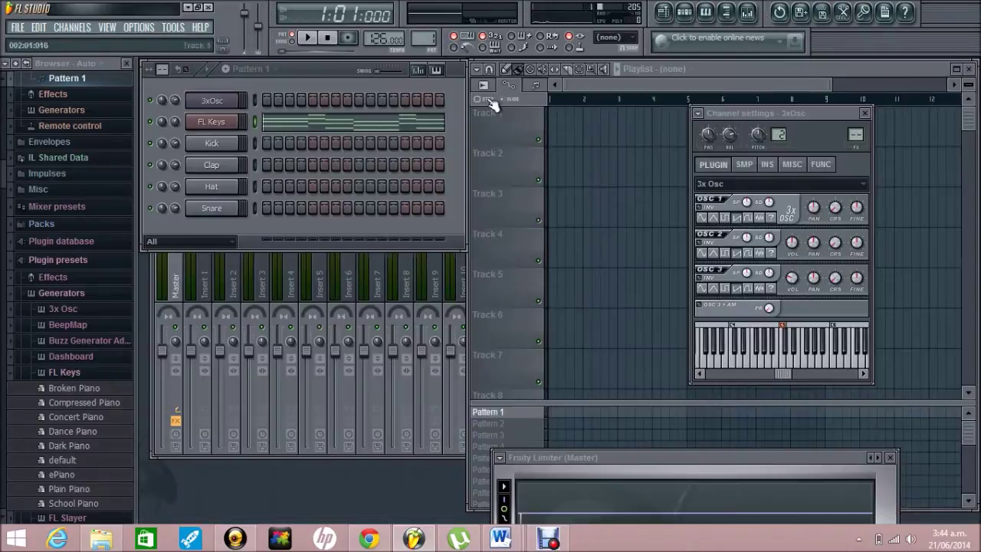
# Step: Paste the copied notes into the 3x Osc channel's piano roll and close it
pyautogui.rightClick(252, 100)
pyautogui.click(253, 101)
pyautogui.hotkey('ctrl', 'v')
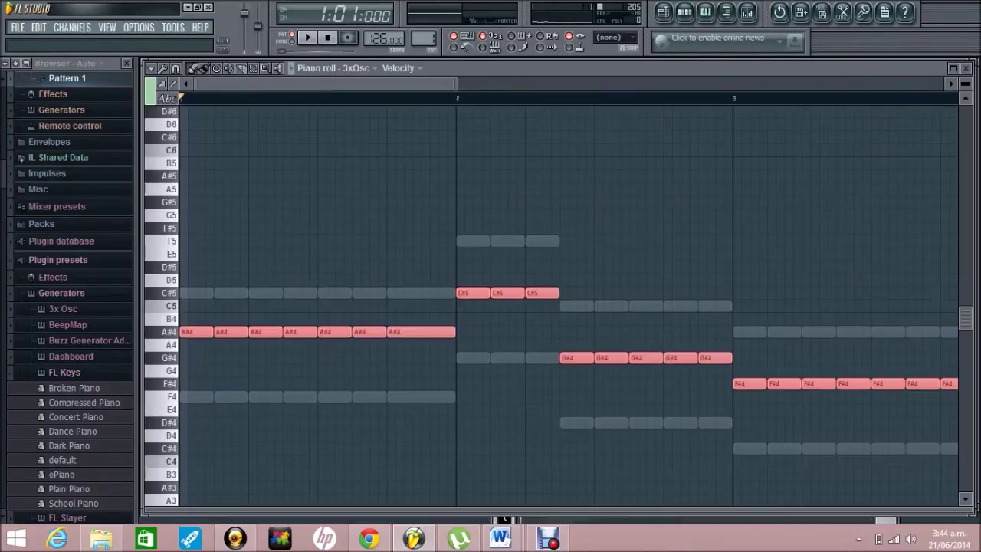
pyautogui.click(966, 67)
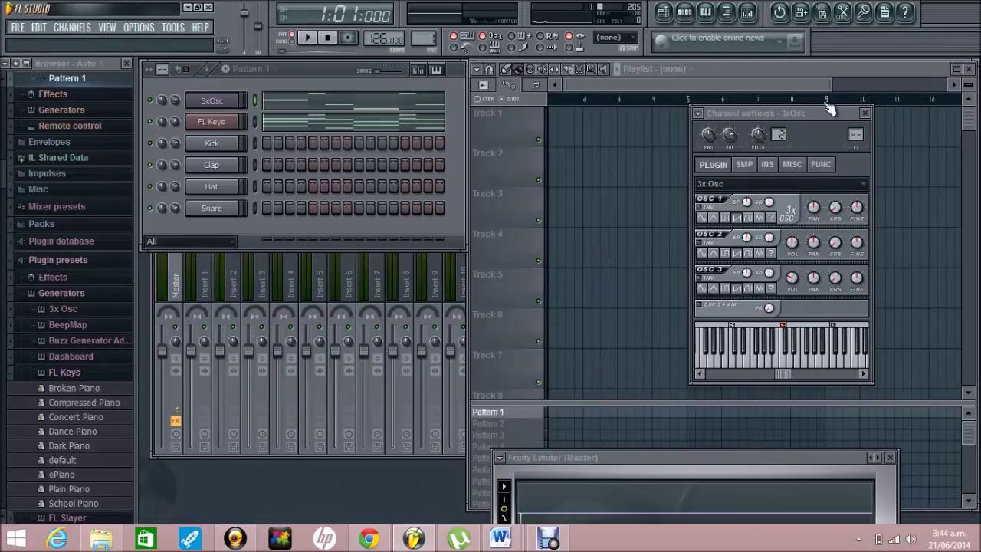
# Step: With the FL Keys channel muted, transpose all 3x Osc notes down one octave and audition the line
pyautogui.click(151, 123)
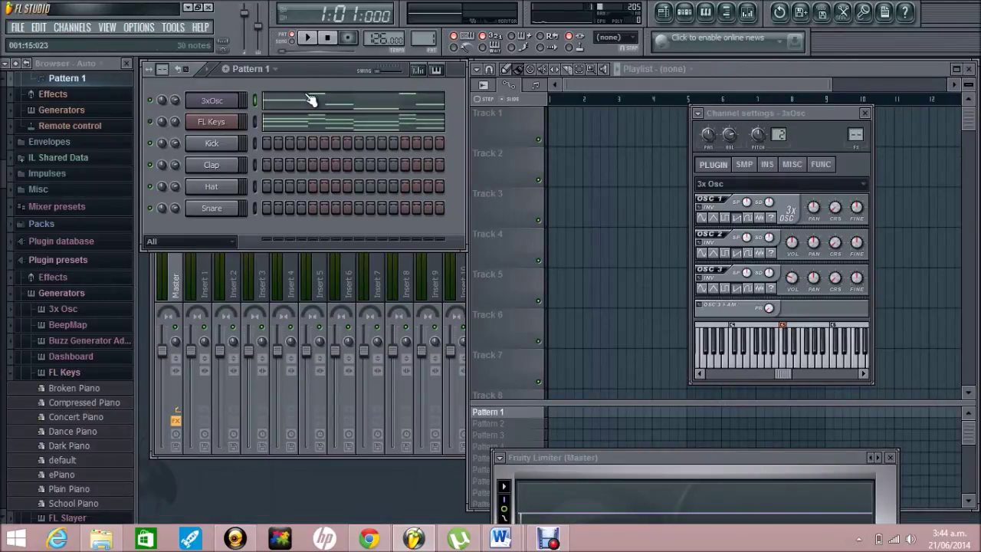
pyautogui.click(335, 107)
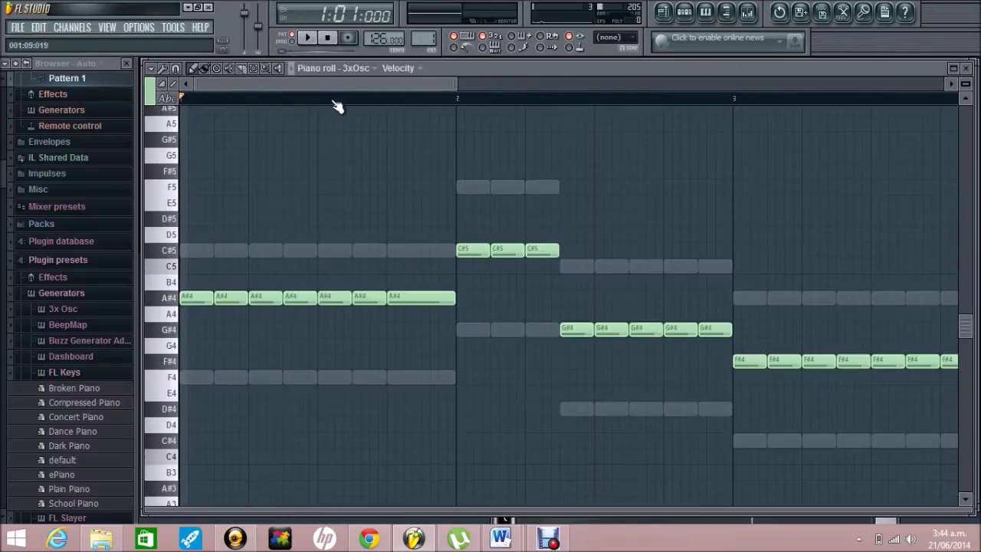
pyautogui.hotkey('ctrl', 'a')
pyautogui.moveTo(219, 300); pyautogui.dragTo(187, 383)
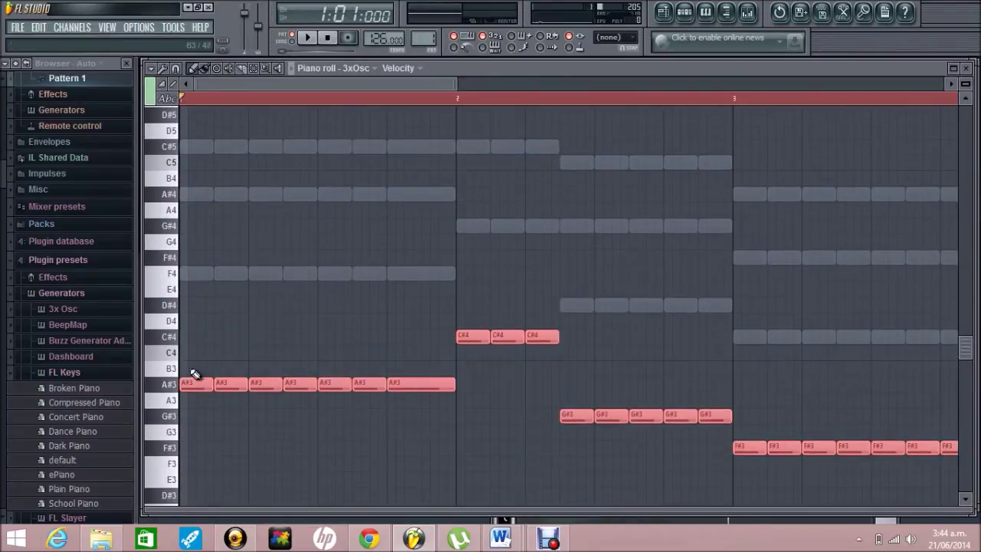
pyautogui.press('space')
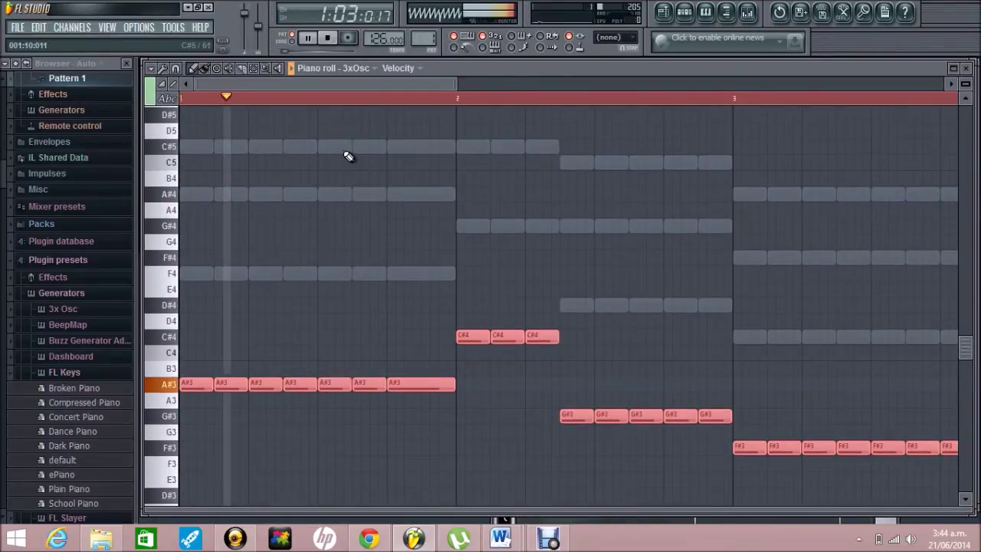
pyautogui.click(966, 69)
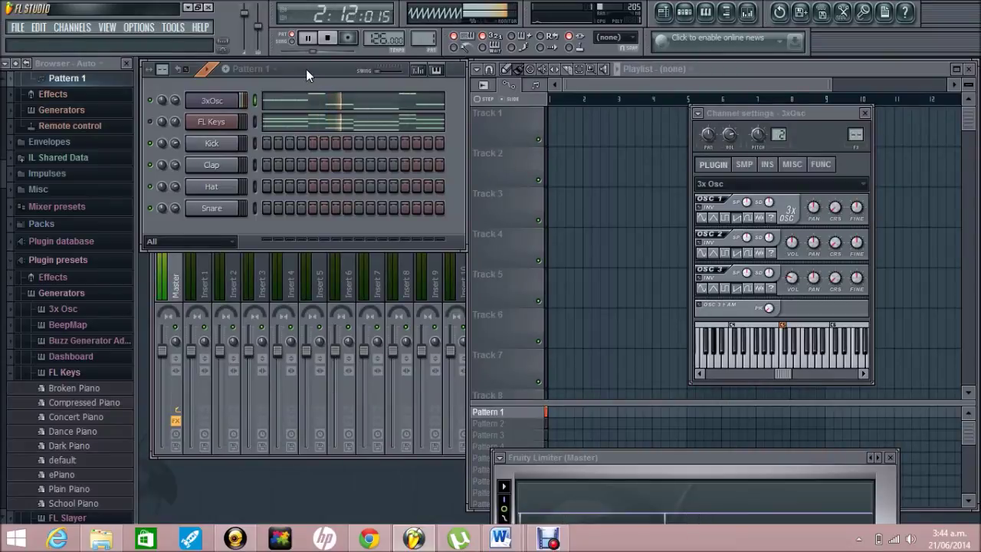
pyautogui.press('space')
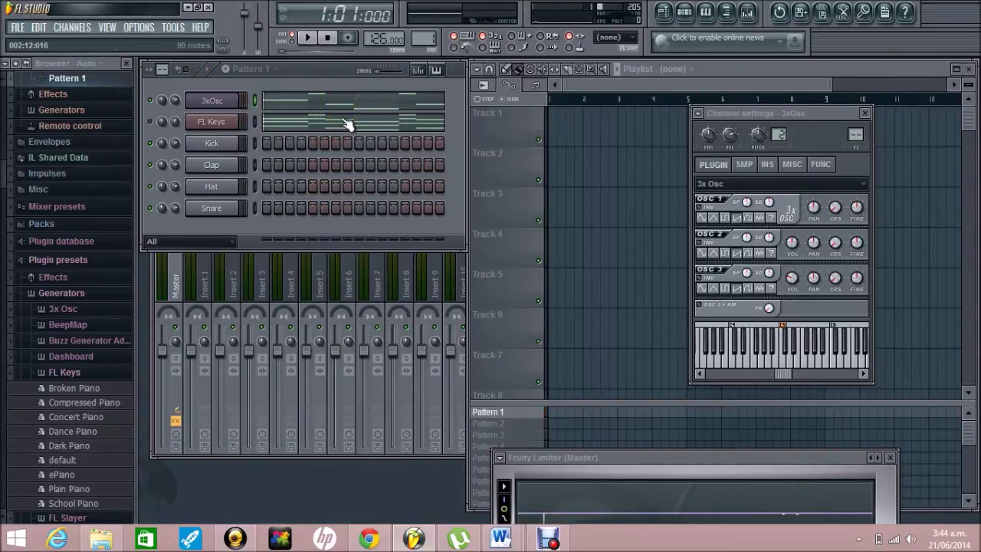
# Step: Rename the 3x Osc channel Bass and the FL Keys channel Piano Chords
pyautogui.rightClick(232, 103)
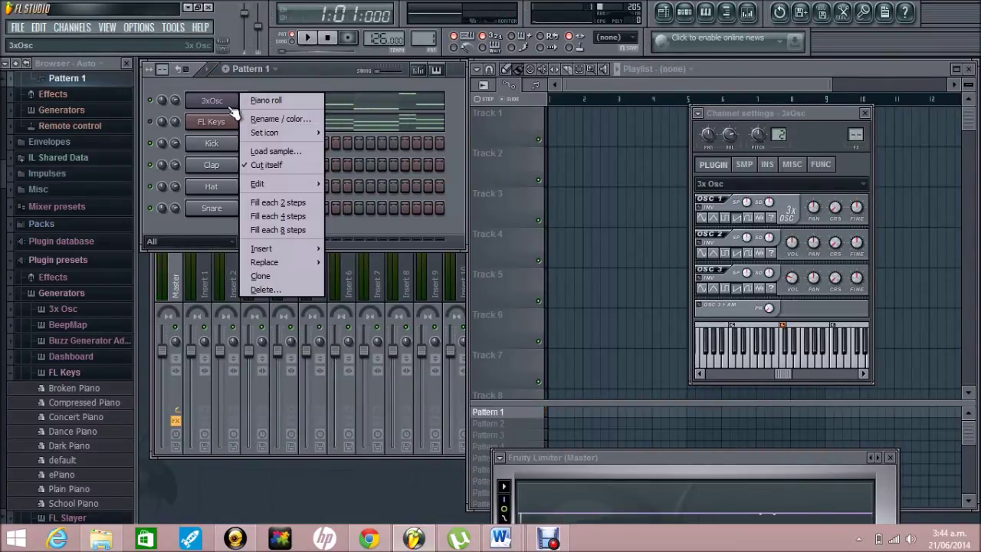
pyautogui.click(265, 119)
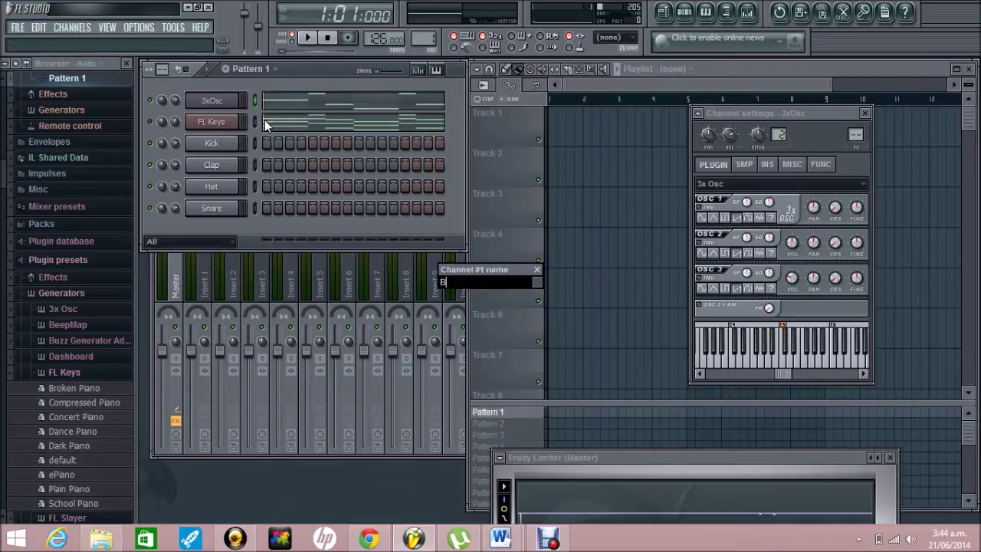
pyautogui.press('Return')
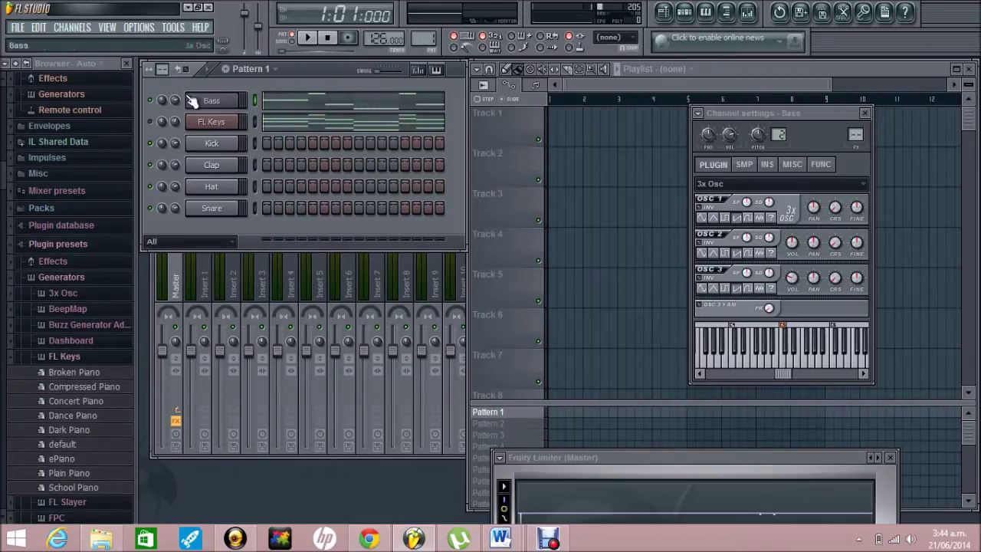
pyautogui.rightClick(206, 121)
pyautogui.click(259, 140)
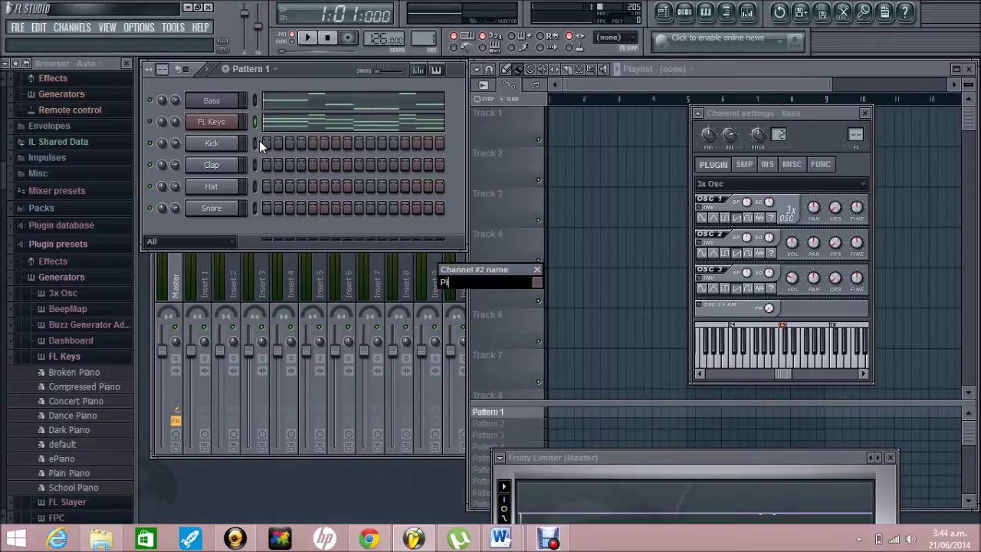
pyautogui.write('Piano Chords')
pyautogui.press('Return')
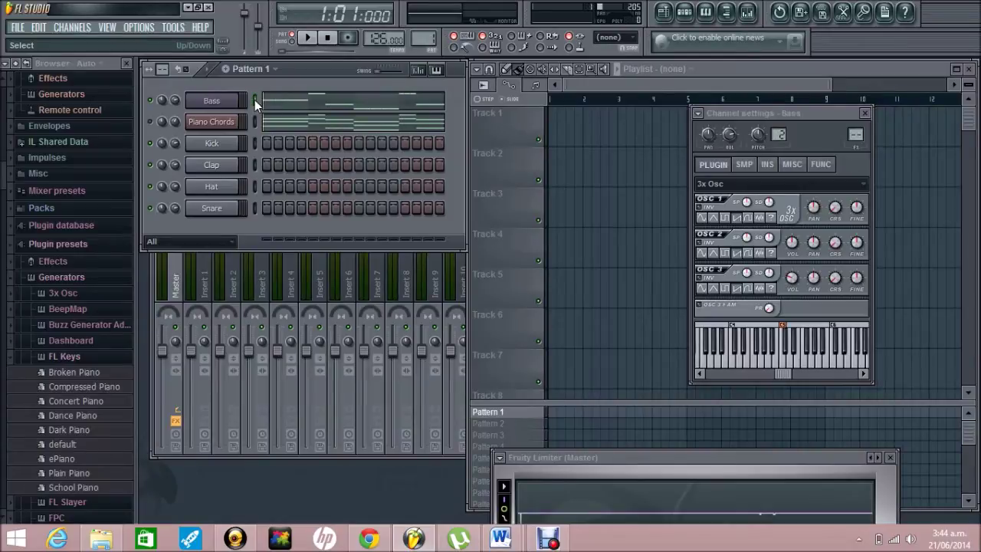
# Step: Route the Bass channel to mixer insert 12 and load Fruity Parametric EQ 2 in its first effect slot
pyautogui.click(750, 14)
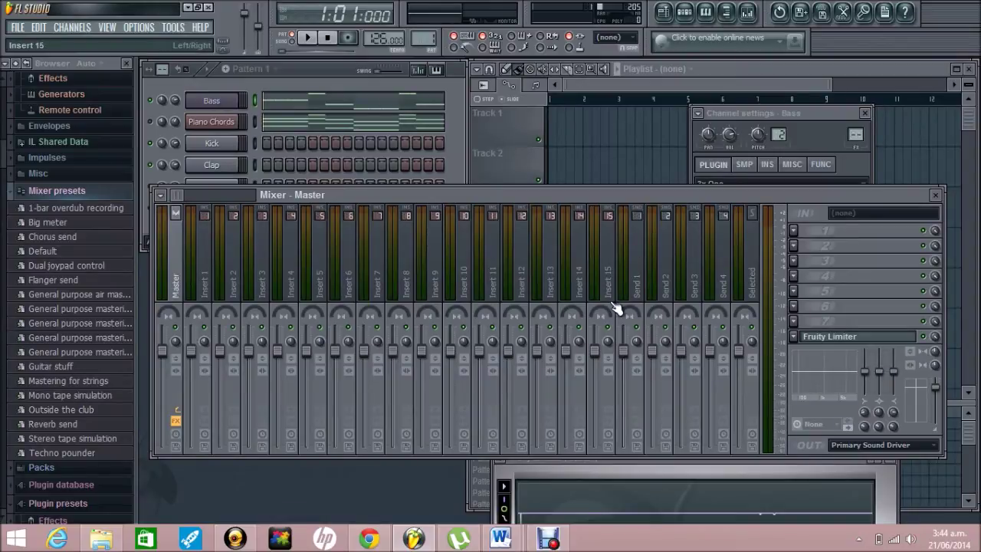
pyautogui.click(522, 280)
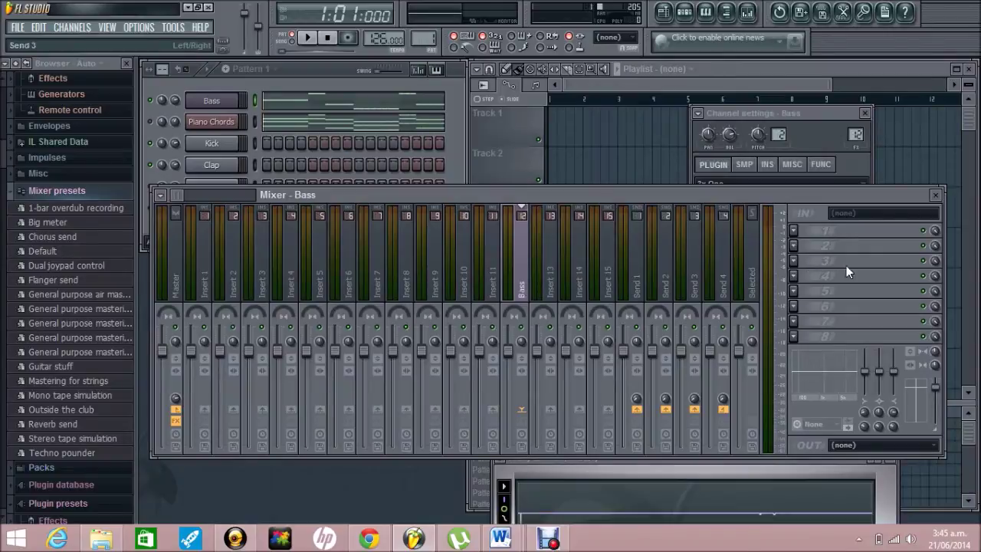
pyautogui.click(794, 229)
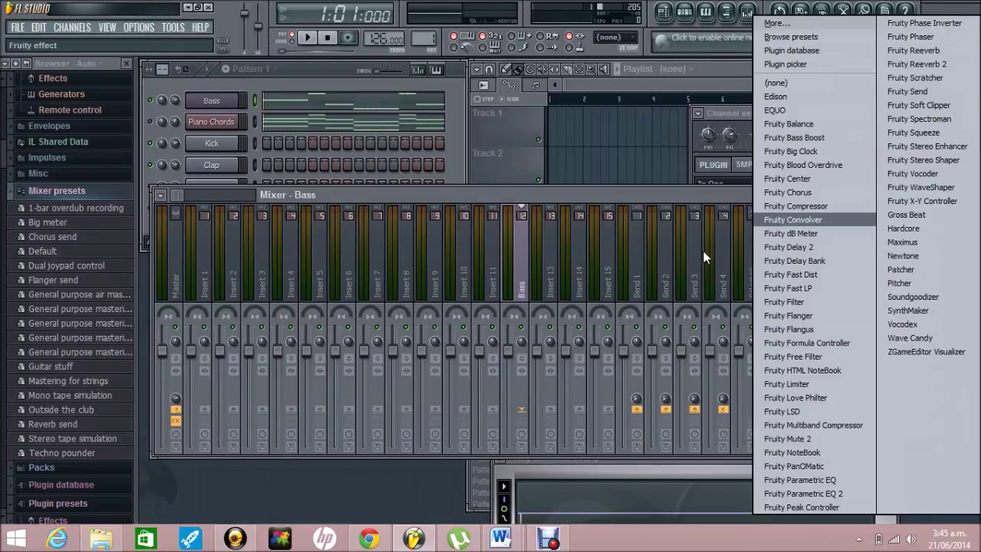
pyautogui.click(688, 197)
pyautogui.click(795, 231)
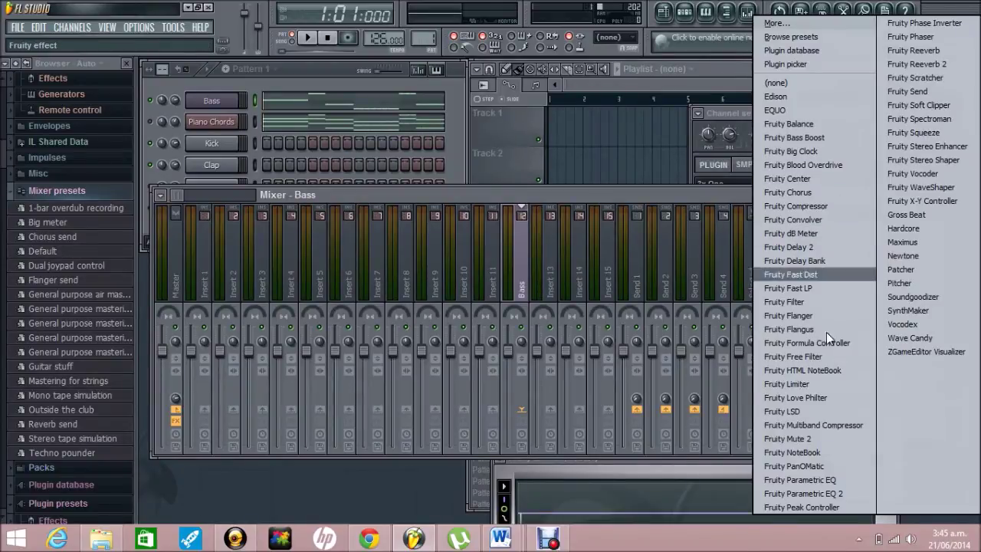
pyautogui.click(845, 492)
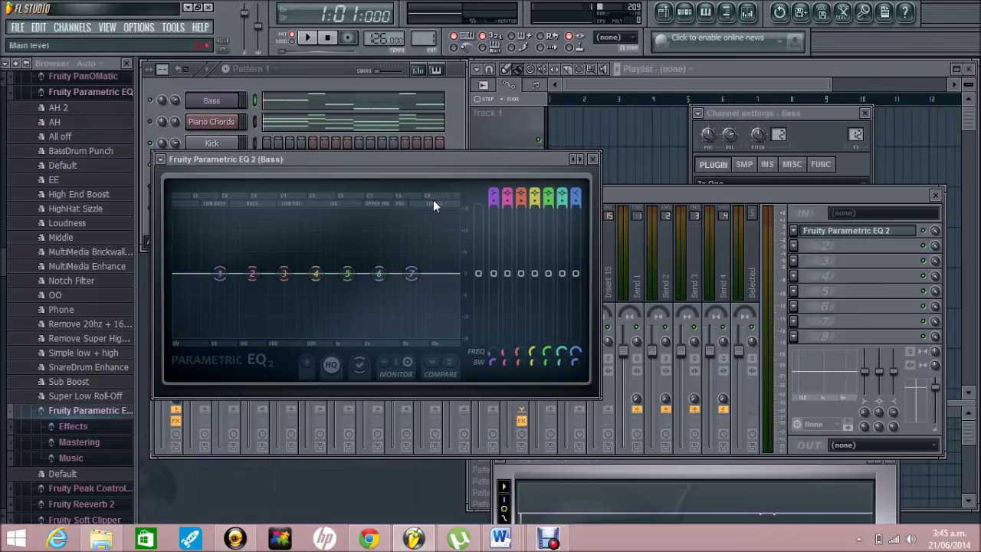
# Step: While the bass plays, pull EQ bands 4 to 7 down to minimum to cut the highs and boost band 3 around 440 Hz
pyautogui.moveTo(414, 276); pyautogui.dragTo(383, 515)
pyautogui.press('space')
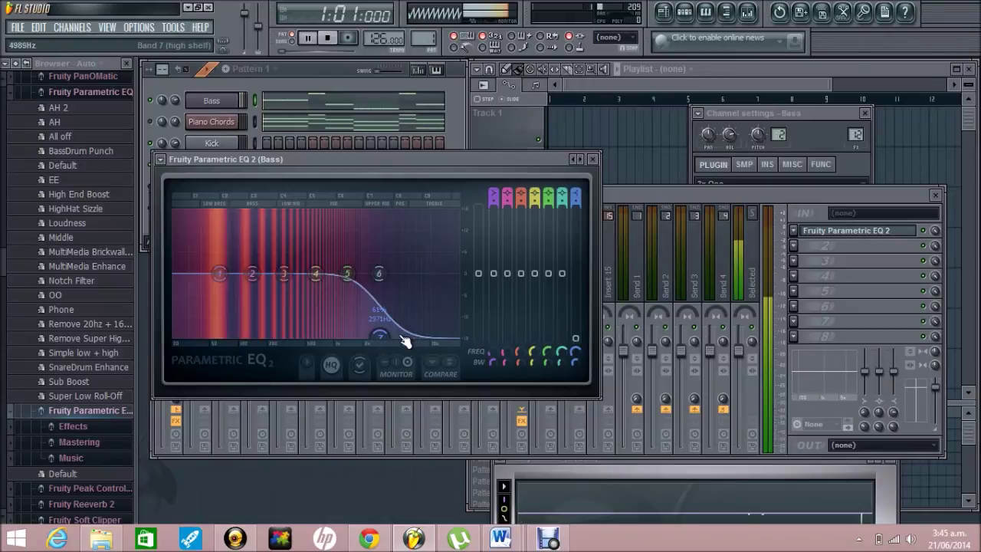
pyautogui.moveTo(381, 275); pyautogui.dragTo(386, 345)
pyautogui.moveTo(347, 273); pyautogui.dragTo(347, 323)
pyautogui.moveTo(355, 378); pyautogui.dragTo(353, 410)
pyautogui.moveTo(316, 275); pyautogui.dragTo(397, 494)
pyautogui.moveTo(375, 337); pyautogui.dragTo(300, 399)
pyautogui.moveTo(291, 288); pyautogui.dragTo(305, 248)
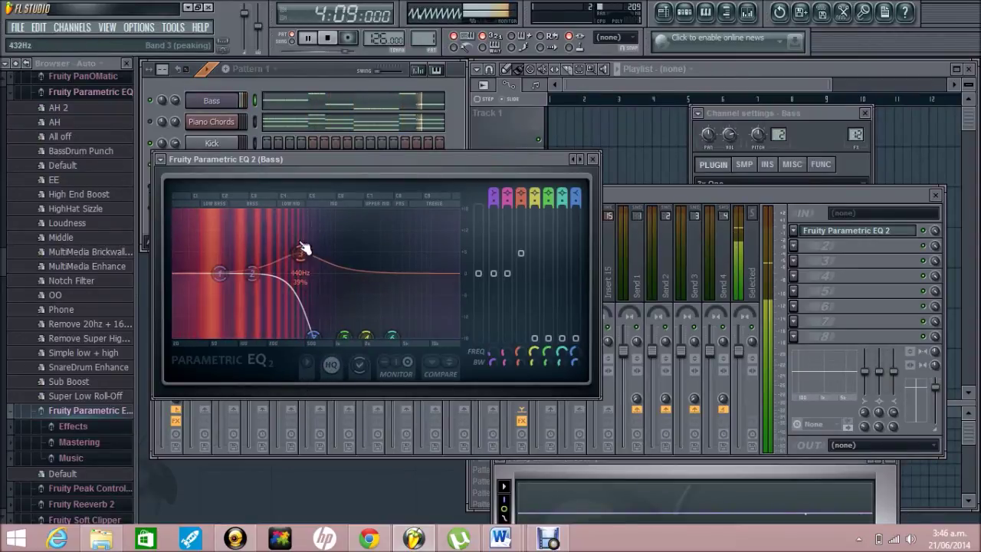
# Step: Lower the Bass channel volume to balance it against the piano chords while auditioning the pattern
pyautogui.click(307, 77)
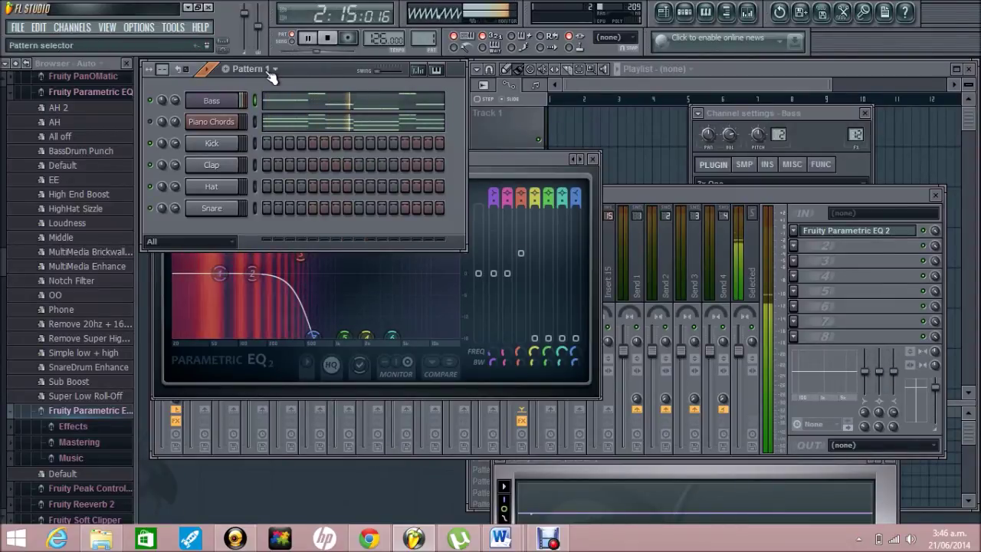
pyautogui.press('space')
pyautogui.moveTo(177, 100); pyautogui.dragTo(175, 131)
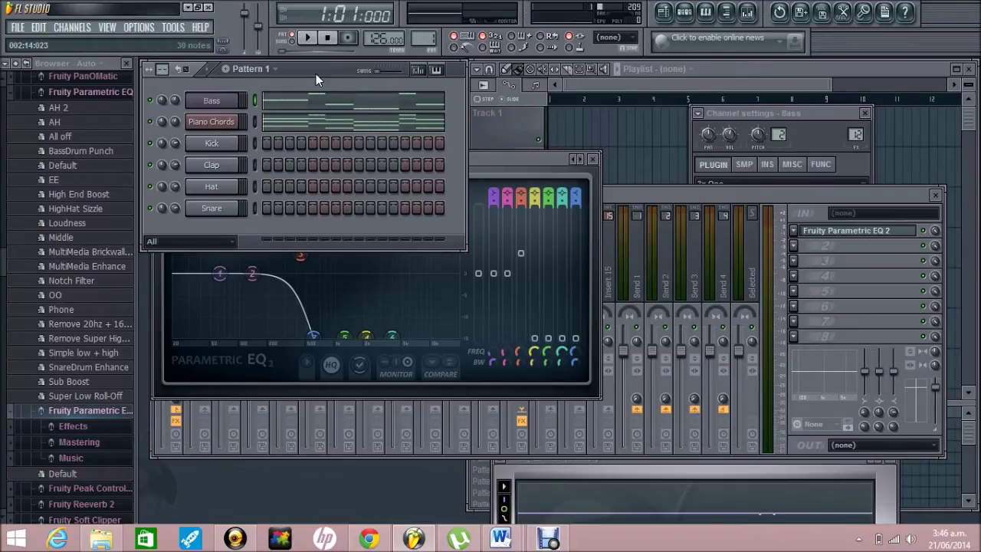
pyautogui.press('space')
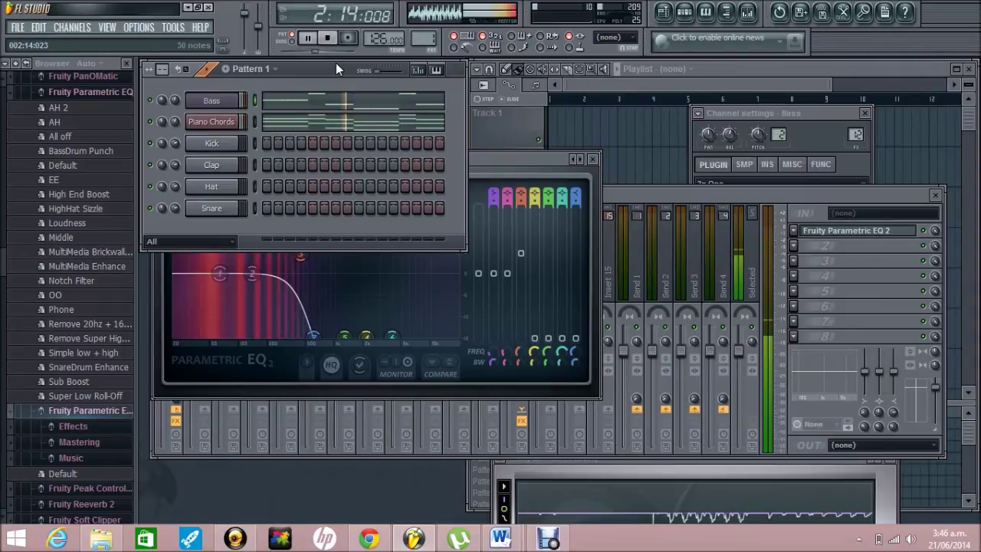
pyautogui.moveTo(176, 101)
pyautogui.mouseDown()
pyautogui.moveTo(175, 89)
pyautogui.moveTo(175, 101)
pyautogui.mouseUp()
pyautogui.rightClick(176, 101)
pyautogui.click(187, 110)
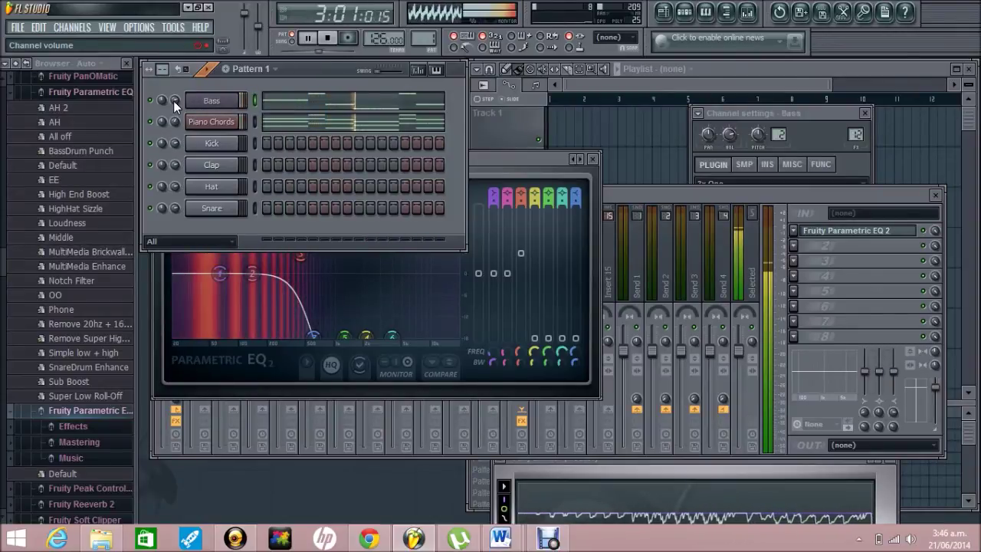
pyautogui.moveTo(174, 97); pyautogui.dragTo(186, 150)
pyautogui.press('space')
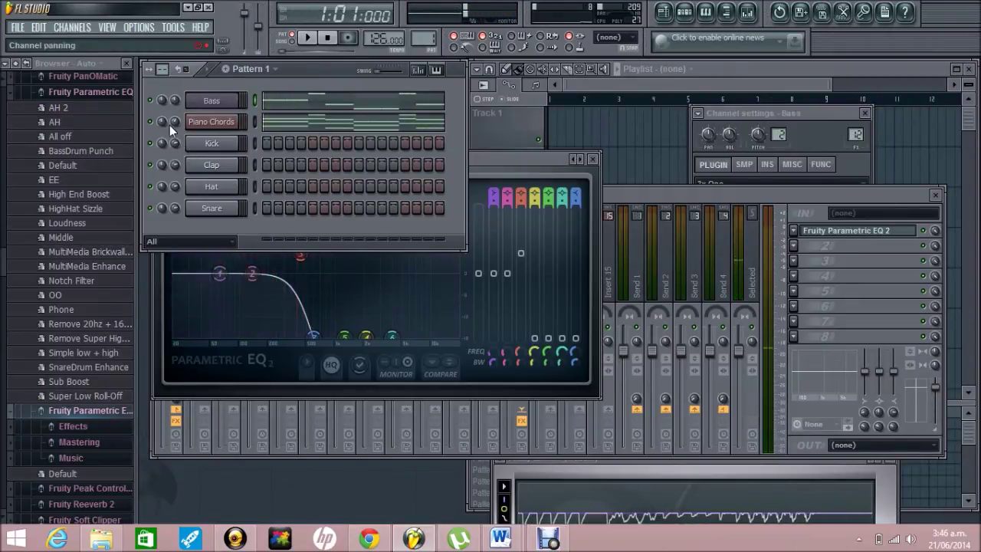
# Step: Add Soundgoodizer to the Bass mixer track's second effect slot and reduce its amount while auditioning the pattern
pyautogui.click(840, 200)
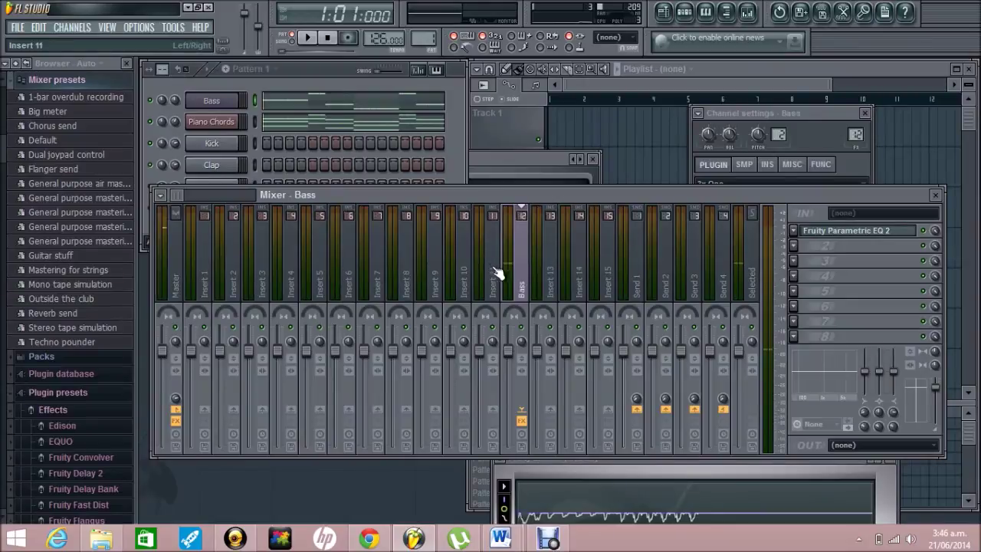
pyautogui.click(798, 253)
pyautogui.click(923, 296)
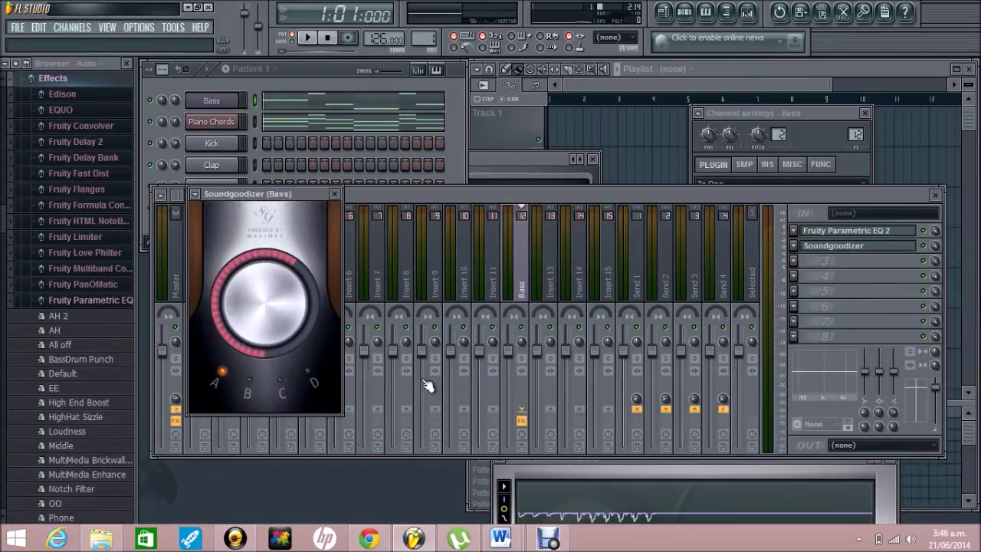
pyautogui.moveTo(287, 290); pyautogui.dragTo(271, 325)
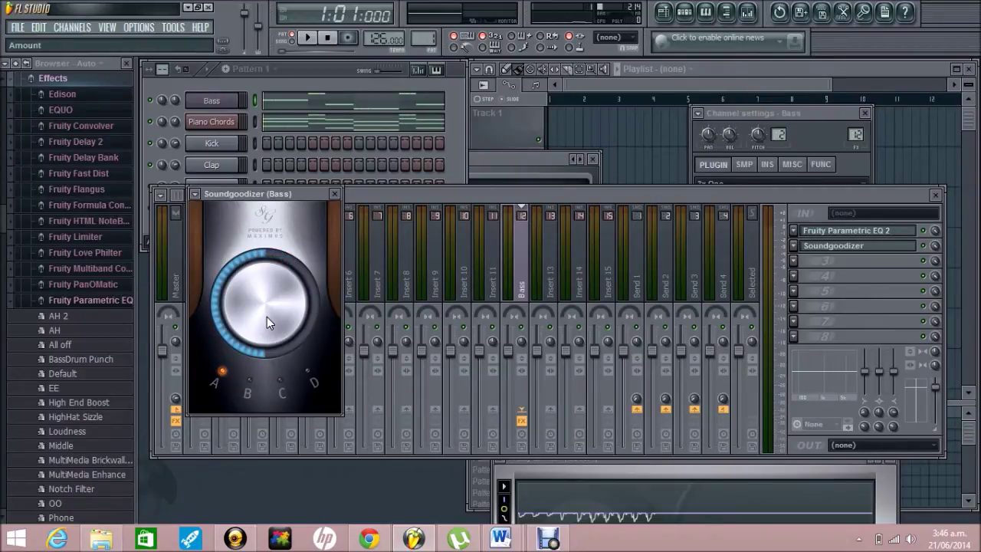
pyautogui.press('space')
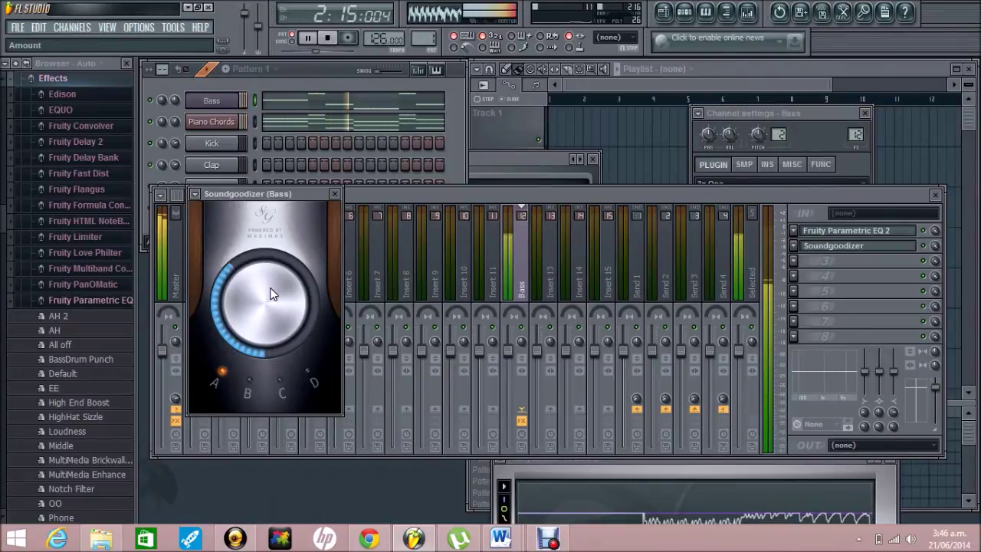
pyautogui.moveTo(272, 294); pyautogui.dragTo(269, 343)
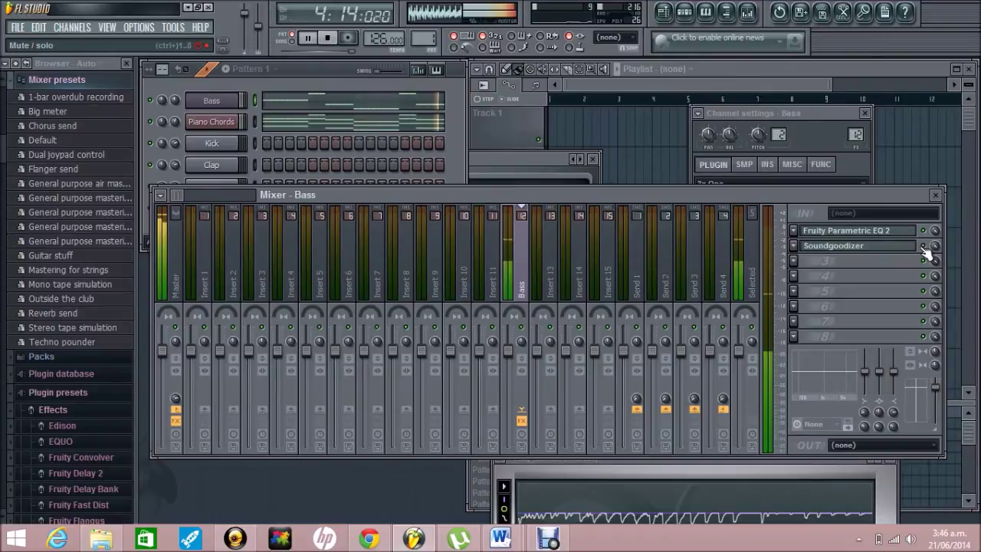
# Step: Set the Bass track's Soundgoodizer to mode D with a reduced amount while auditioning the modes, and fine-tune the Bass channel volume
pyautogui.click(870, 245)
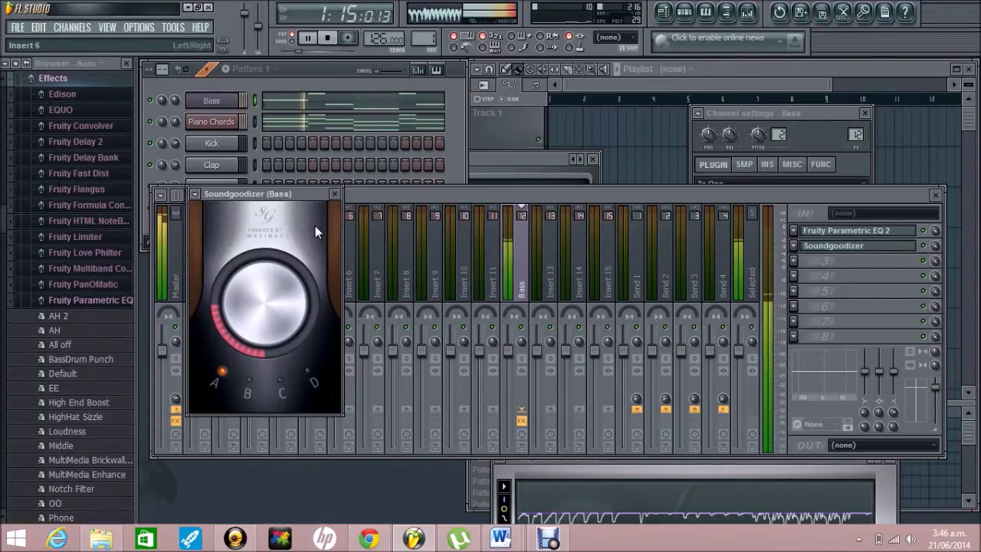
pyautogui.click(251, 381)
pyautogui.moveTo(251, 293); pyautogui.dragTo(282, 343)
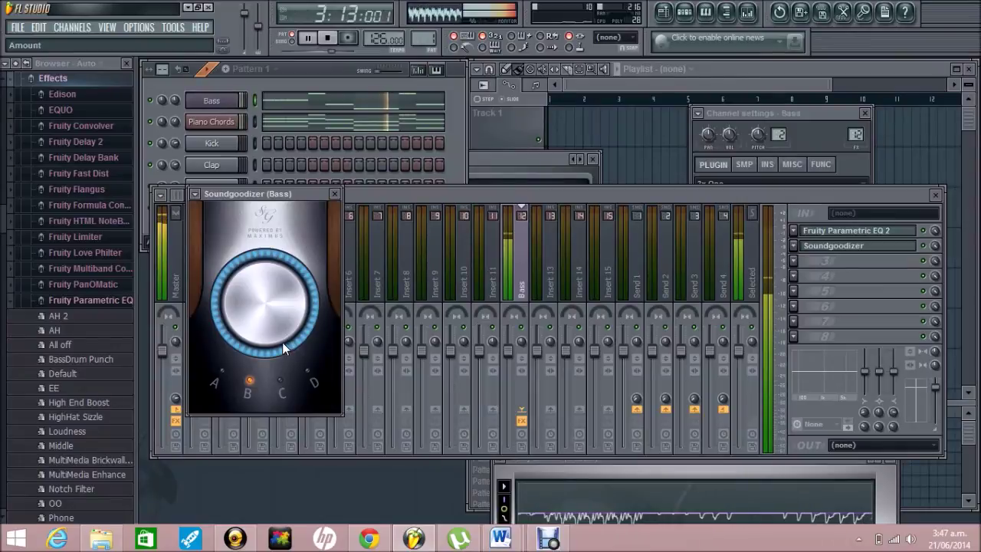
pyautogui.click(281, 381)
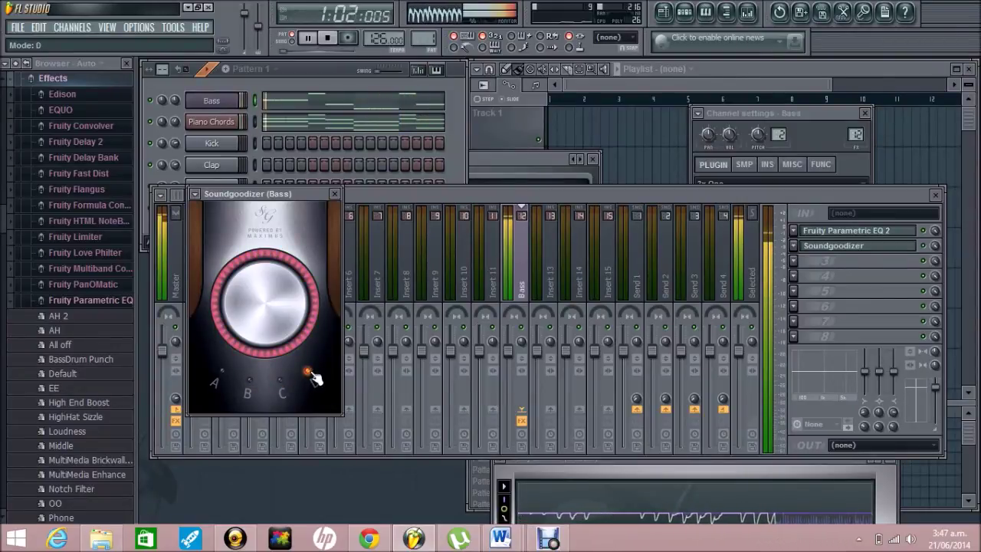
pyautogui.click(315, 378)
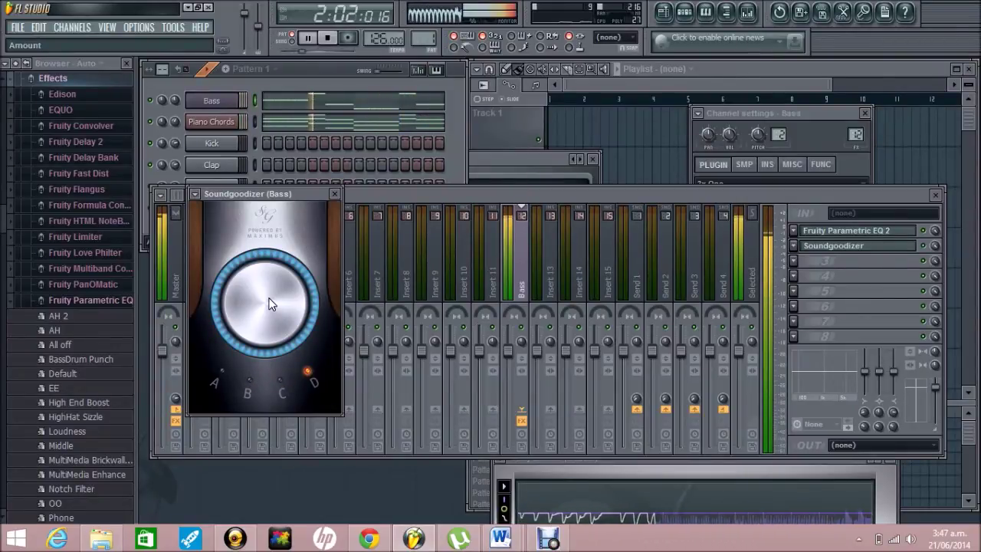
pyautogui.moveTo(242, 282); pyautogui.dragTo(246, 477)
pyautogui.moveTo(254, 293); pyautogui.dragTo(266, 351)
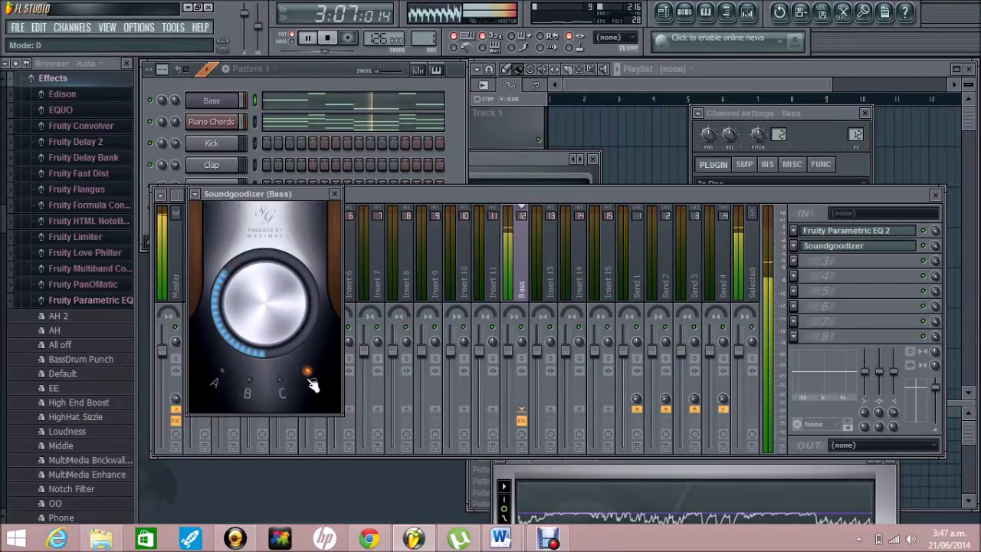
pyautogui.press('space')
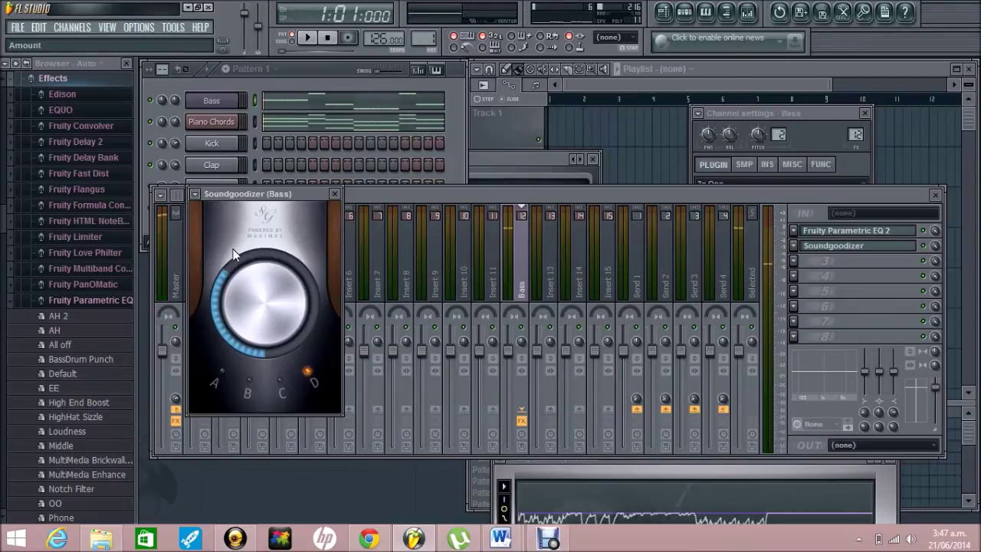
pyautogui.click(179, 95)
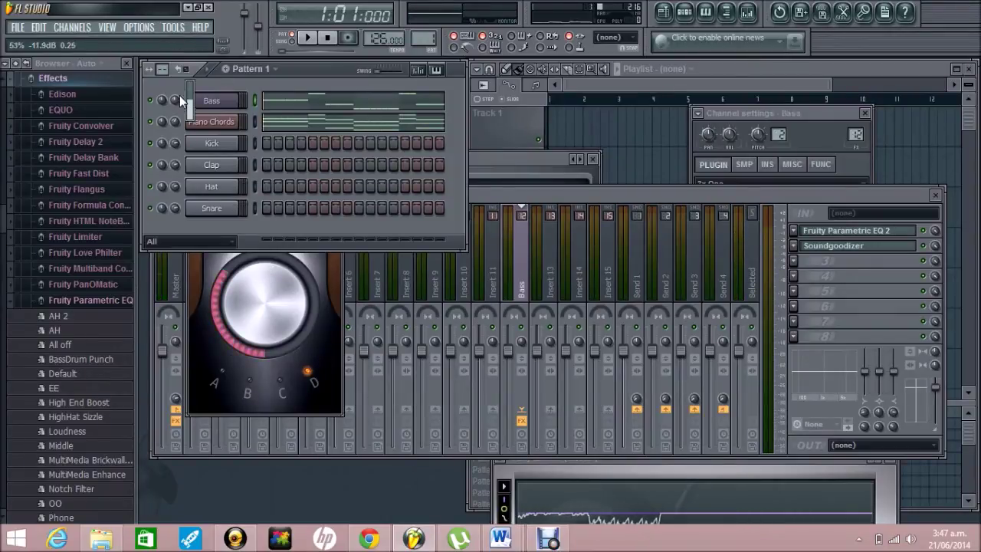
pyautogui.moveTo(179, 89); pyautogui.dragTo(177, 91)
# Step: Place Pattern 1 in the playlist on Track 1, starting at bar 1
pyautogui.click(766, 66)
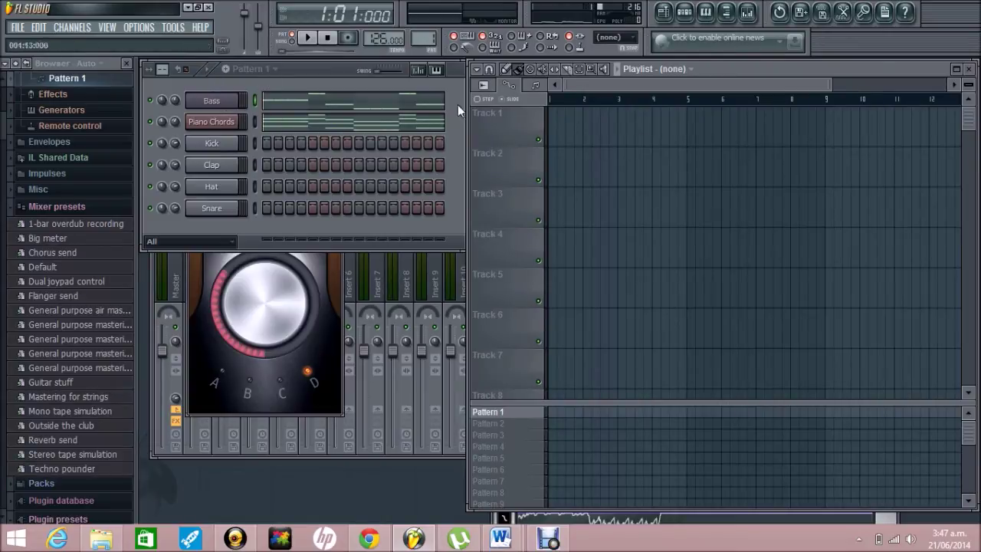
pyautogui.click(567, 128)
pyautogui.click(594, 147)
pyautogui.click(595, 120)
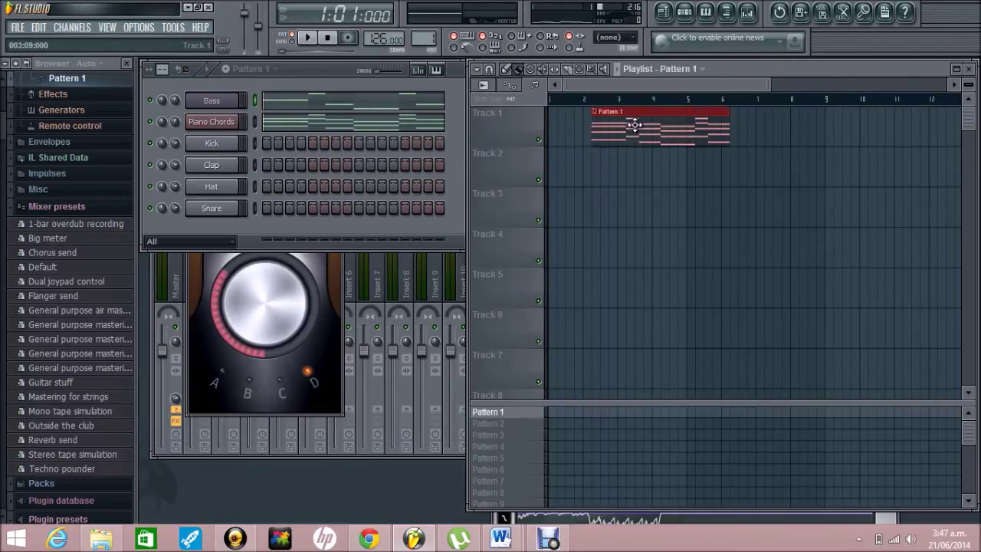
pyautogui.moveTo(634, 125); pyautogui.dragTo(566, 132)
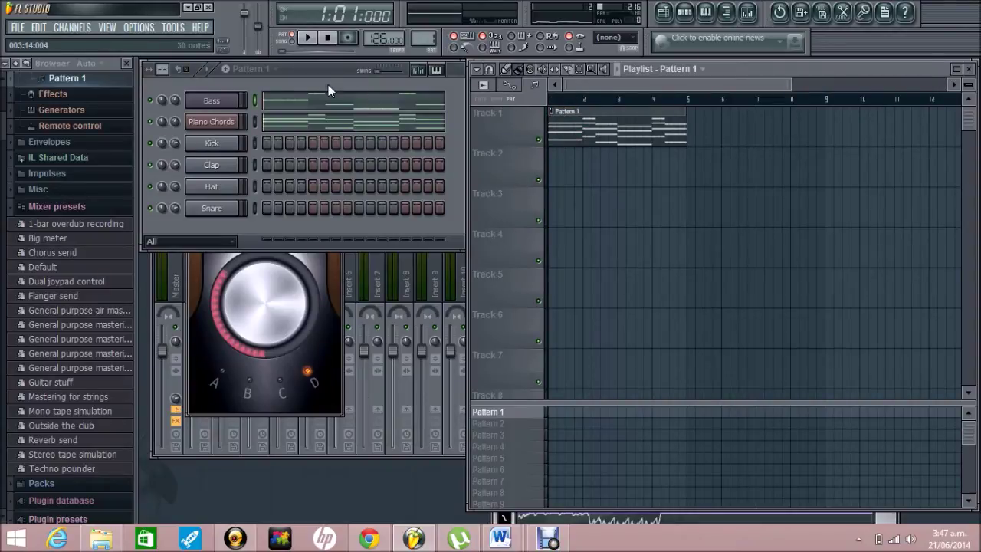
pyautogui.moveTo(794, 81); pyautogui.dragTo(630, 82)
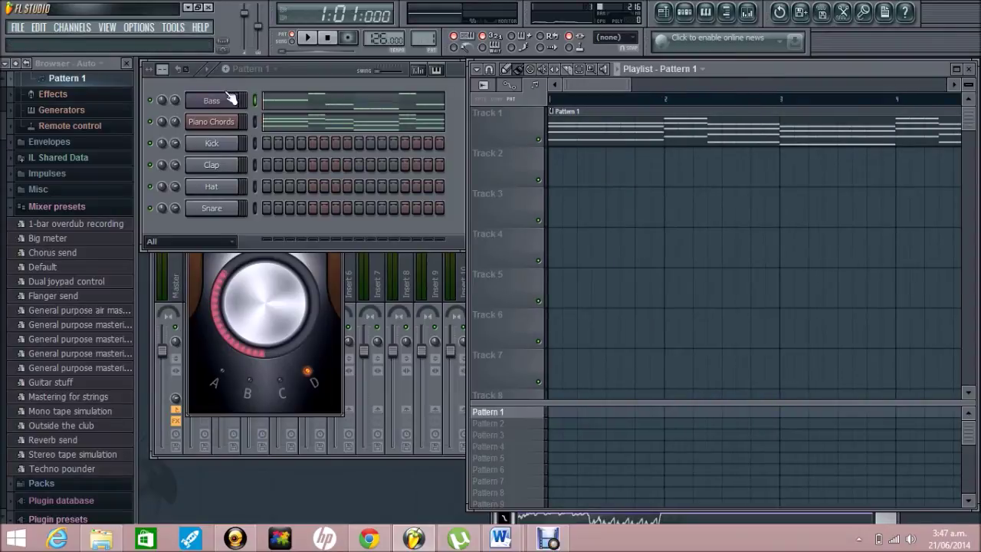
# Step: Select the last beat of bar 1 in the playlist and create a Bass channel pitch automation clip with a 12-semitone range
pyautogui.click(353, 107)
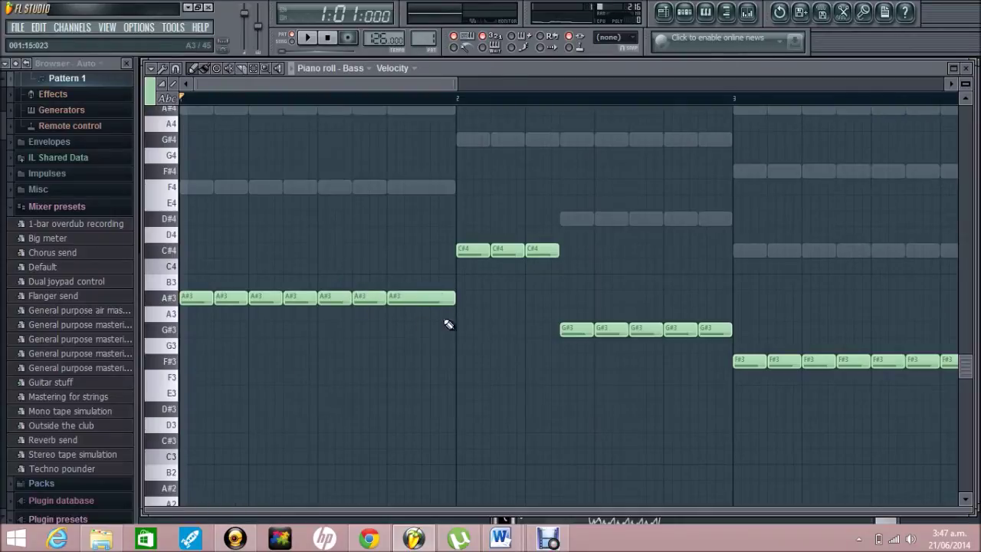
pyautogui.moveTo(385, 81); pyautogui.dragTo(537, 91)
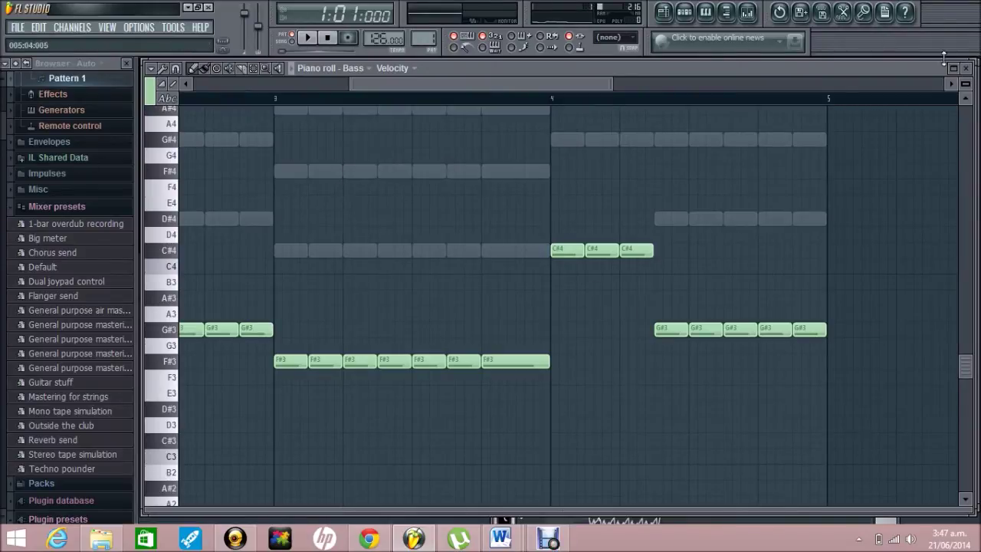
pyautogui.click(972, 69)
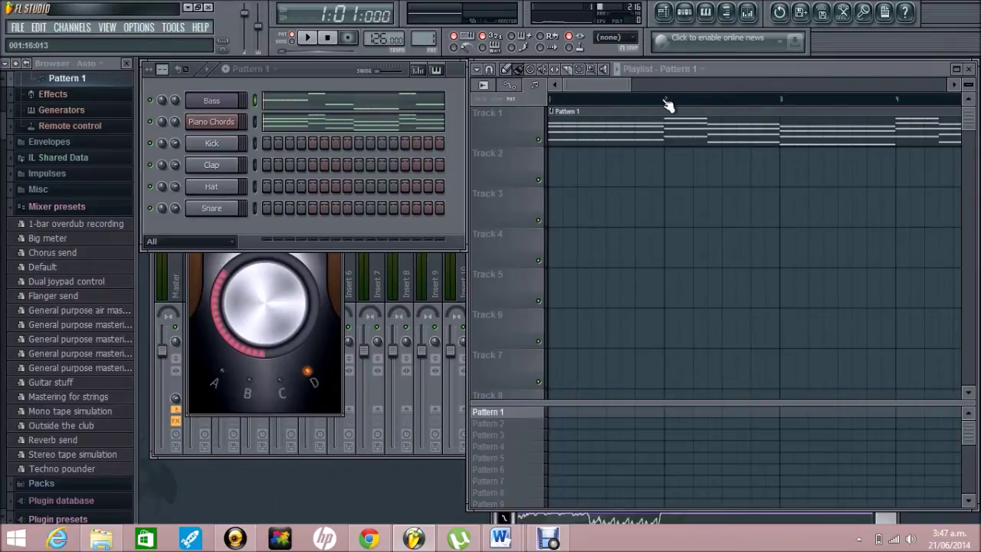
pyautogui.moveTo(667, 102); pyautogui.dragTo(634, 101)
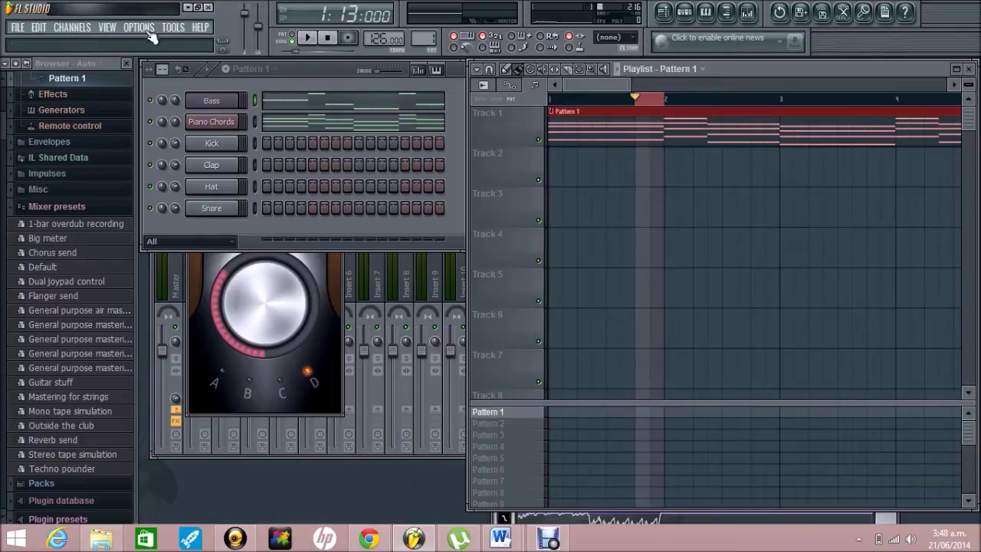
pyautogui.click(215, 101)
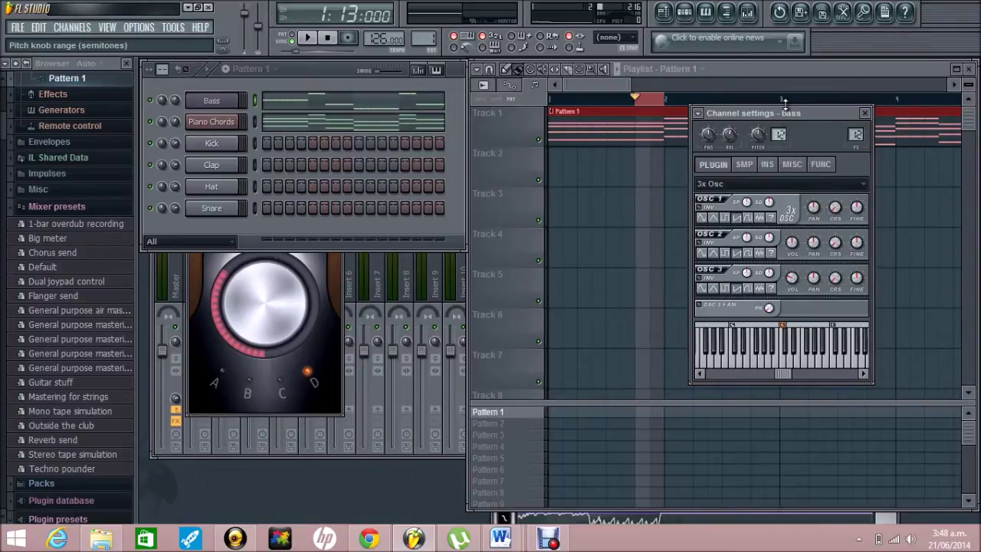
pyautogui.rightClick(756, 134)
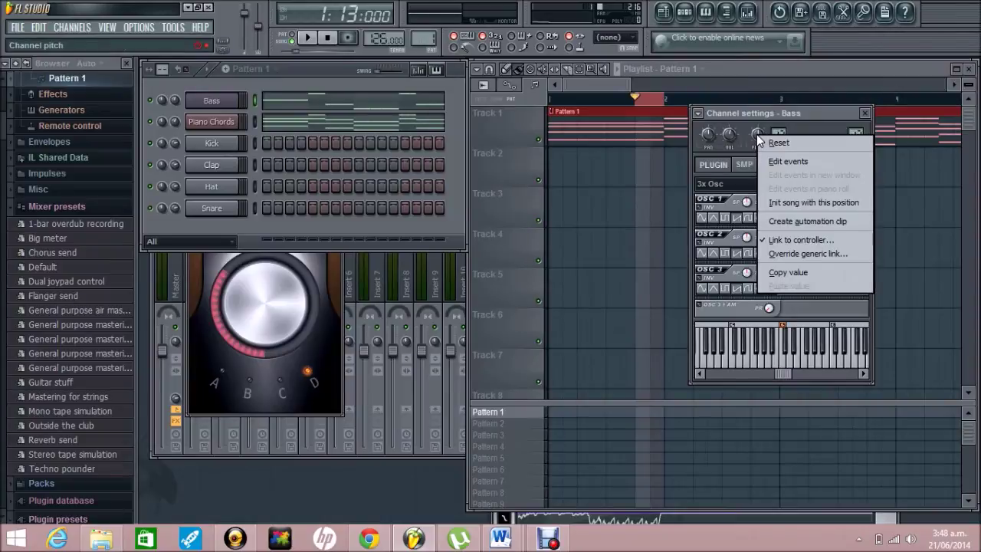
pyautogui.click(817, 222)
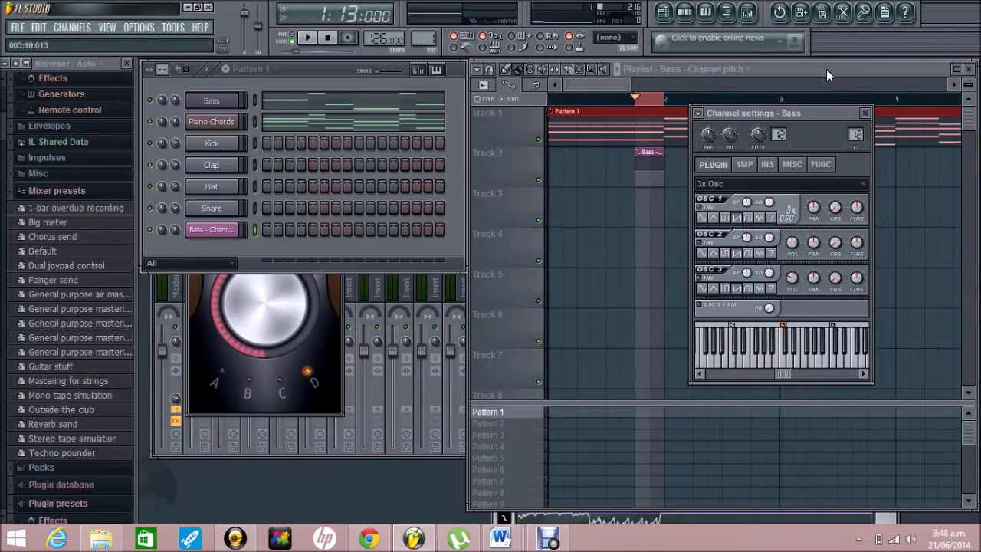
# Step: Create an automation clip for the Piano Chords channel pitch over the same selected beat
pyautogui.click(212, 122)
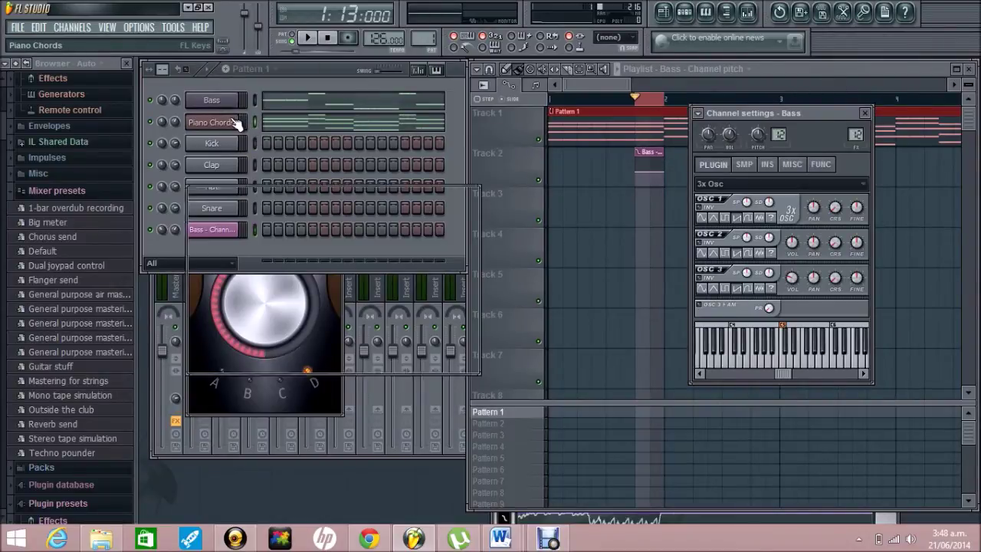
pyautogui.rightClick(763, 136)
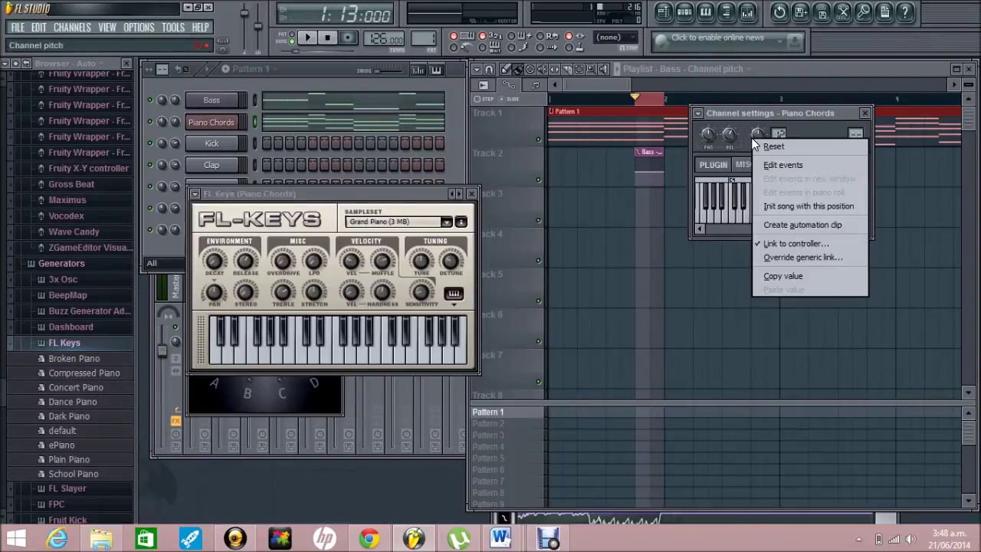
pyautogui.click(795, 222)
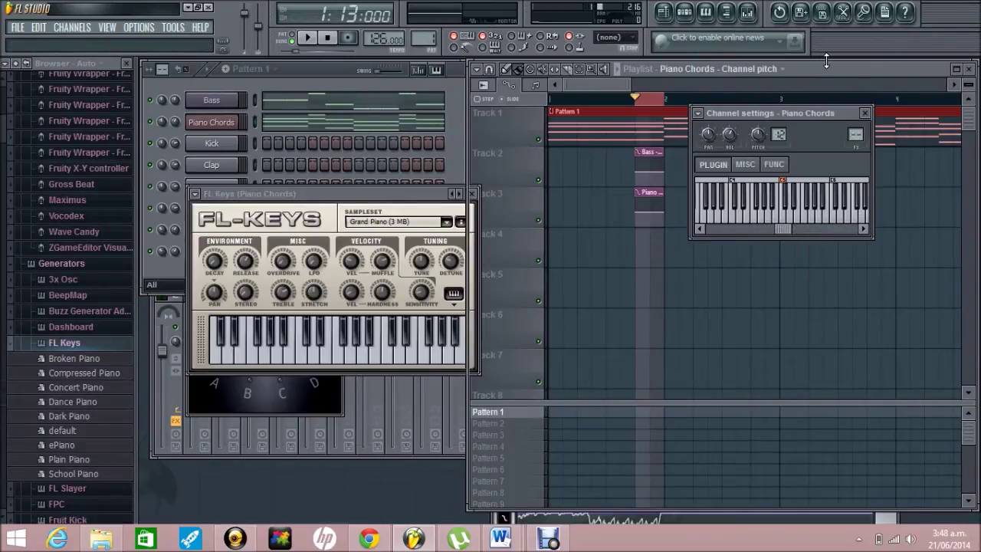
pyautogui.click(865, 112)
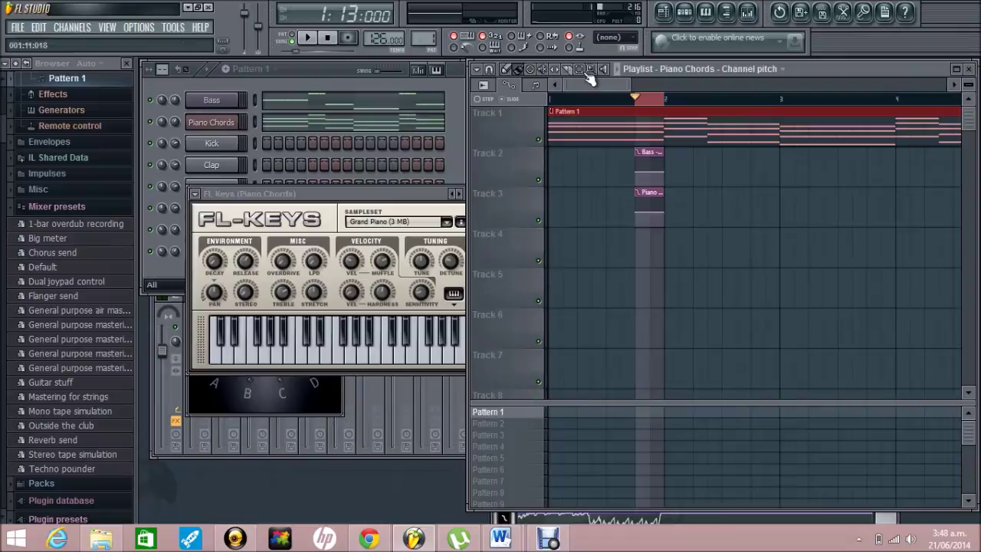
# Step: Raise the end of the Bass and Piano Chords pitch automation clips to the maximum, making both ramp upward
pyautogui.moveTo(587, 86); pyautogui.dragTo(575, 87)
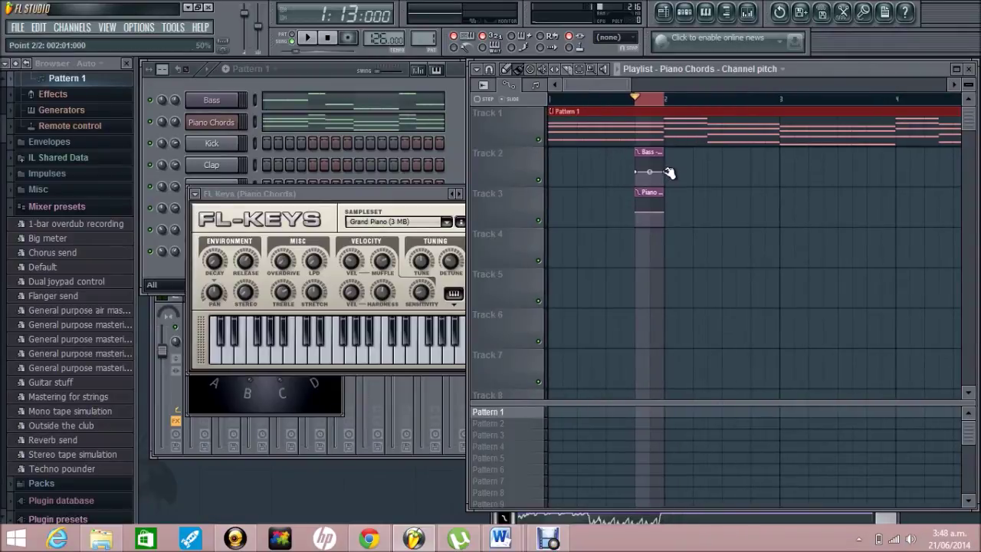
pyautogui.click(666, 171)
pyautogui.moveTo(668, 173); pyautogui.dragTo(664, 148)
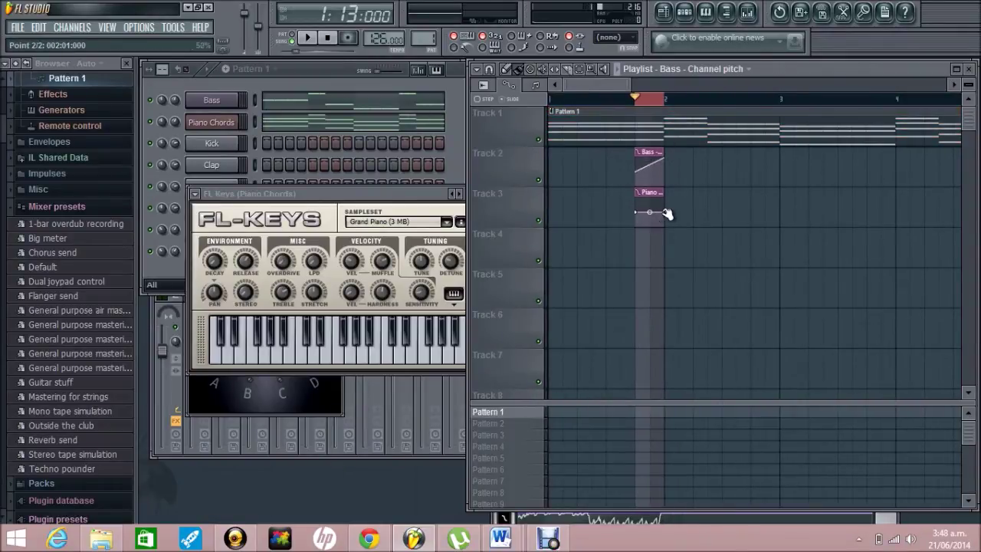
pyautogui.moveTo(672, 211)
pyautogui.mouseDown()
pyautogui.moveTo(672, 181)
pyautogui.moveTo(665, 200)
pyautogui.mouseUp()
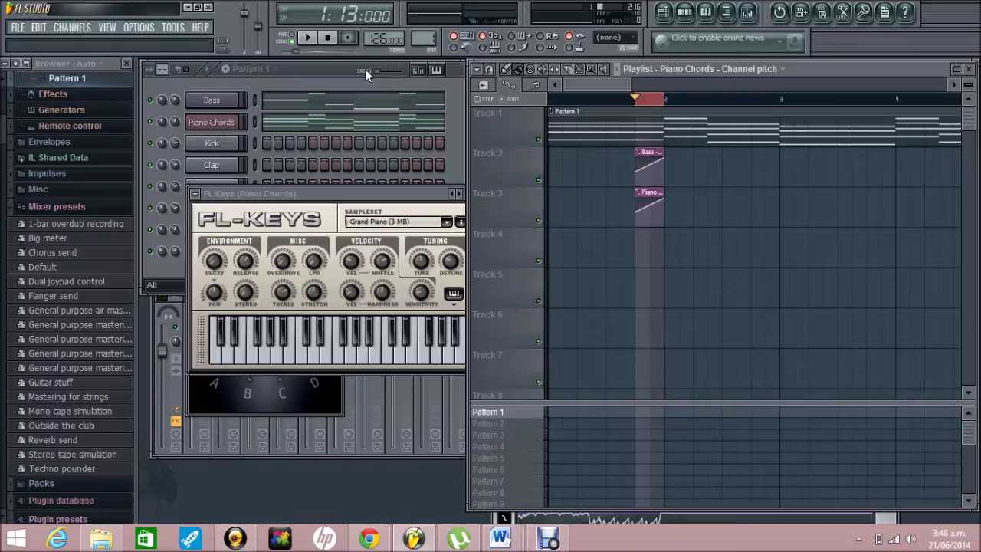
# Step: Copy the 50% value from the Bass pitch clip's final point and paste it onto the Piano Chords clip's final point
pyautogui.rightClick(665, 173)
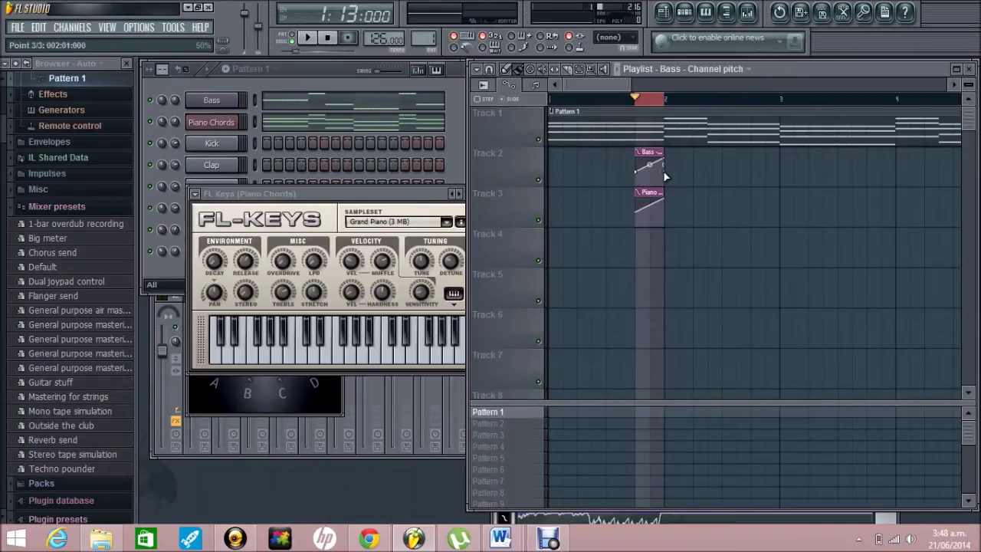
pyautogui.rightClick(666, 173)
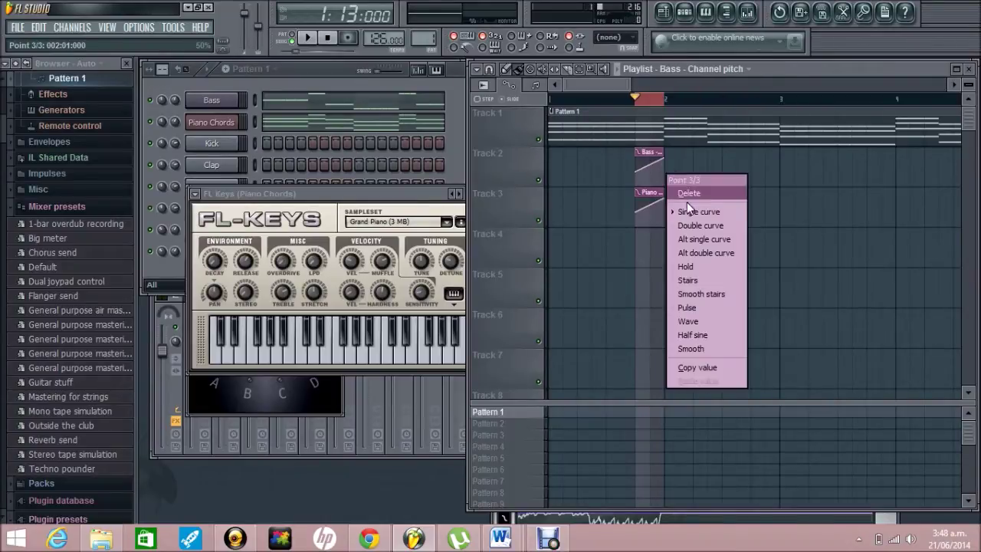
pyautogui.click(693, 368)
pyautogui.rightClick(671, 194)
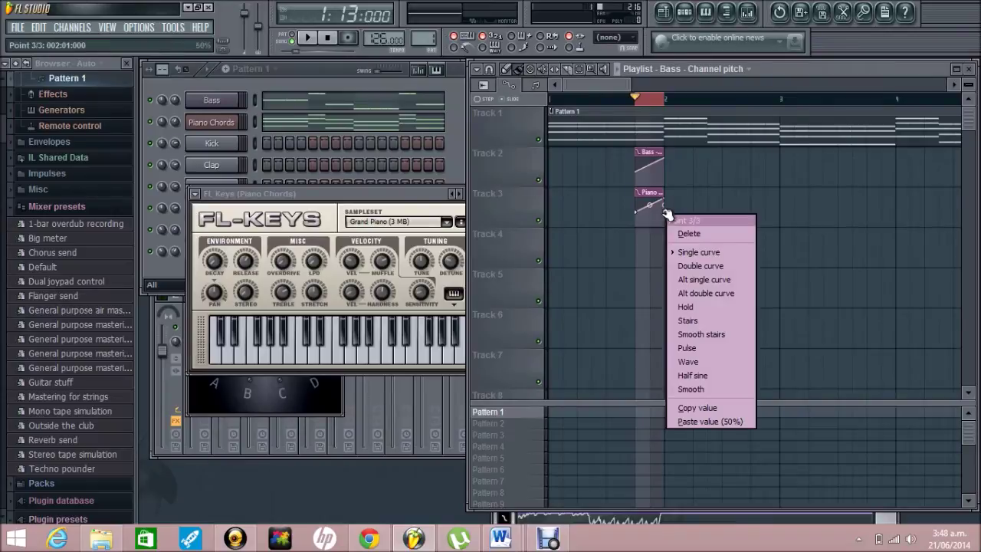
pyautogui.click(707, 419)
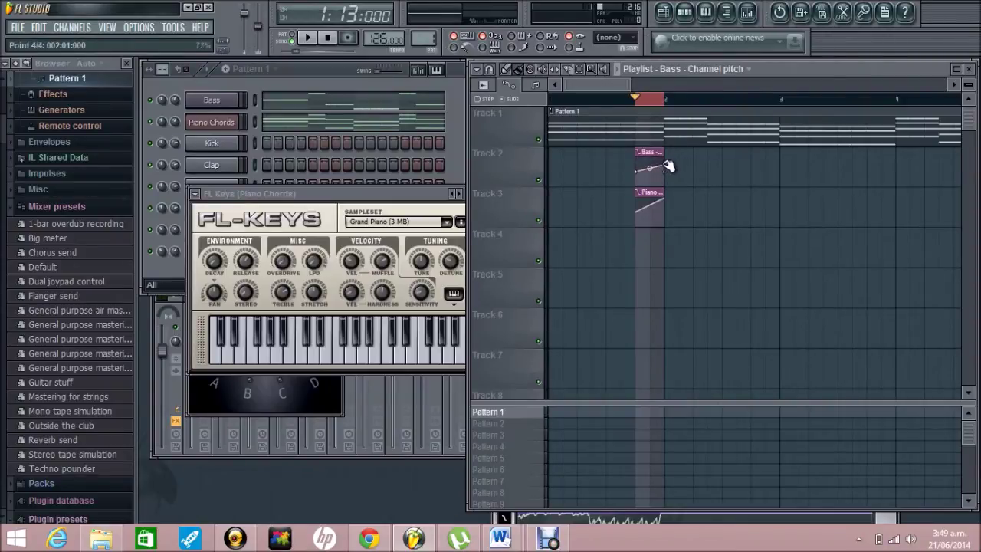
# Step: Copy the Bass pitch ramp's 57% peak value and paste it onto the peak point of the Piano Chords pitch clip
pyautogui.rightClick(668, 166)
pyautogui.click(698, 361)
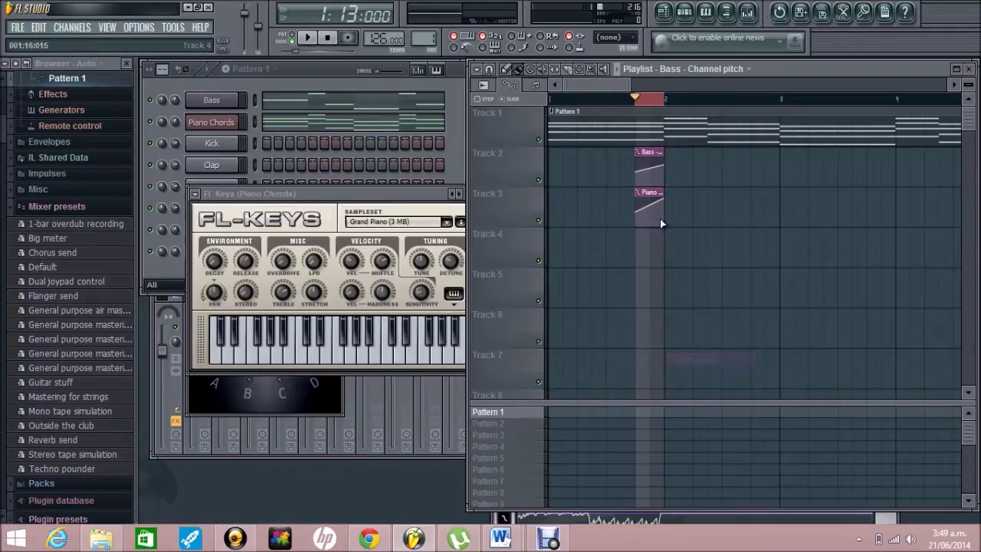
pyautogui.rightClick(665, 200)
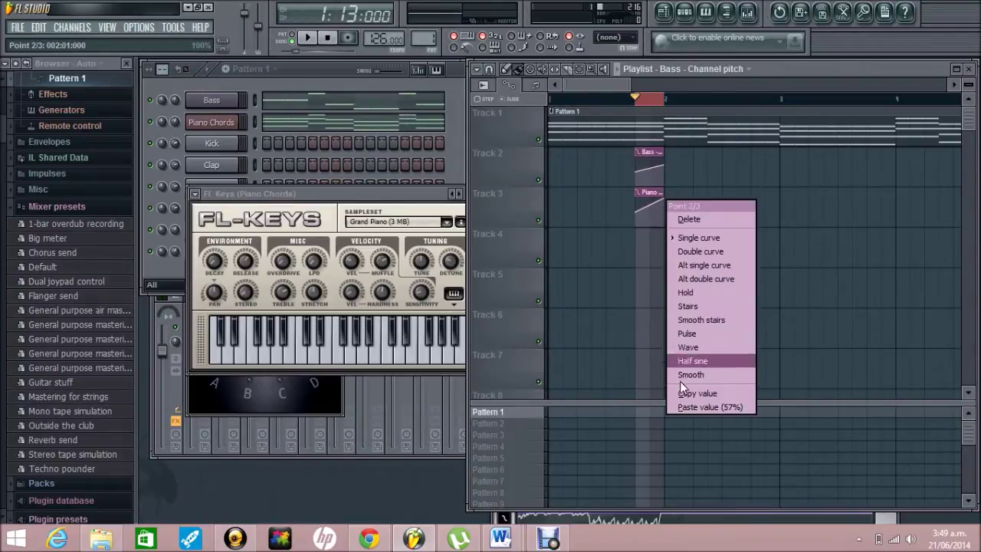
pyautogui.click(689, 407)
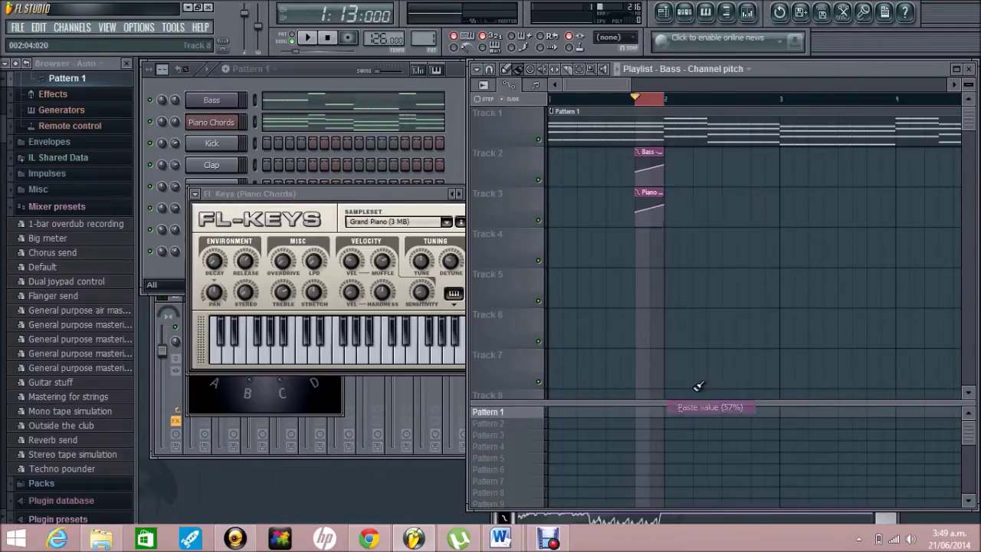
# Step: Clear the time selection and duplicate both pitch automation clips together to the last beat of bar 3
pyautogui.click(645, 100)
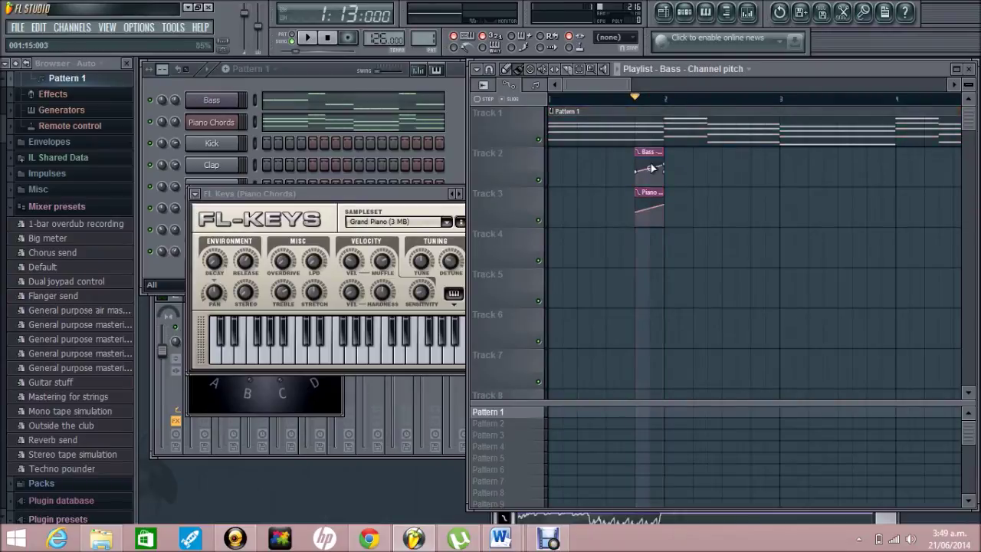
pyautogui.moveTo(687, 269); pyautogui.dragTo(653, 175)
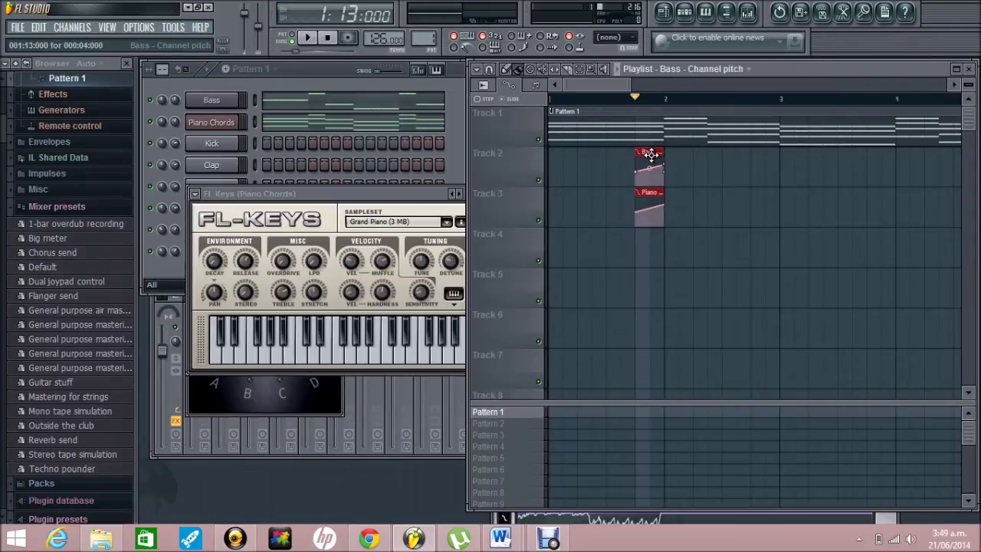
pyautogui.moveTo(655, 154); pyautogui.dragTo(777, 153)
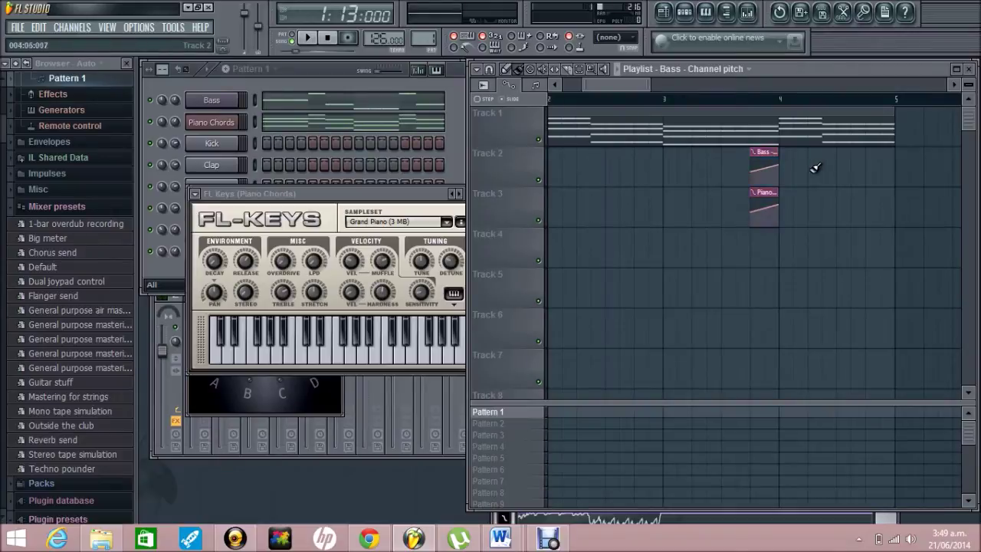
# Step: Make the duplicated Bass and Piano Chords pitch automation clips in bar 3 unique
pyautogui.rightClick(757, 157)
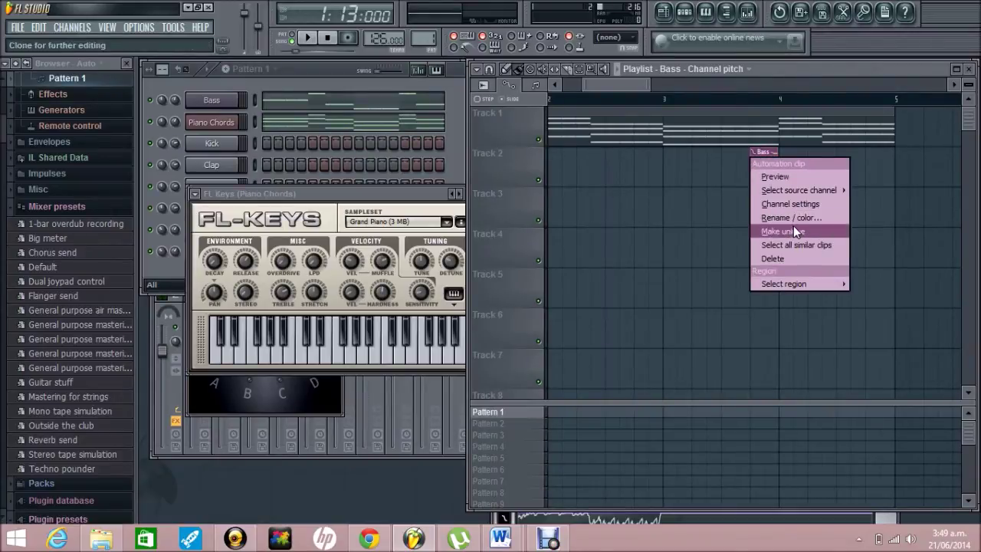
pyautogui.click(794, 227)
pyautogui.rightClick(762, 193)
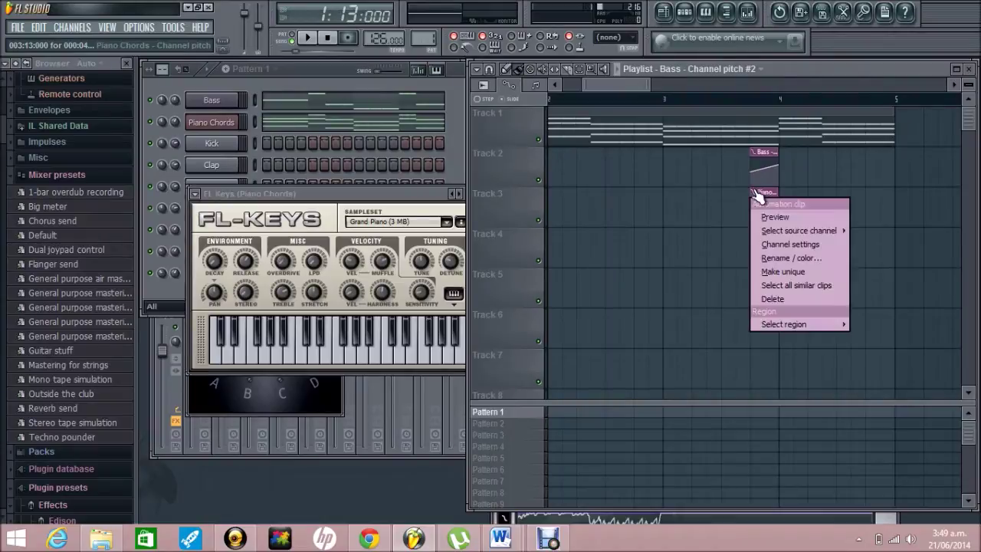
pyautogui.click(782, 272)
# Step: Raise the peak points of the bar 3 Bass and Piano Chords pitch clips so both ramps climb more steeply than the bar 1 clips
pyautogui.click(780, 150)
pyautogui.rightClick(781, 158)
pyautogui.click(798, 178)
pyautogui.moveTo(781, 162); pyautogui.dragTo(781, 154)
pyautogui.moveTo(781, 205); pyautogui.dragTo(781, 193)
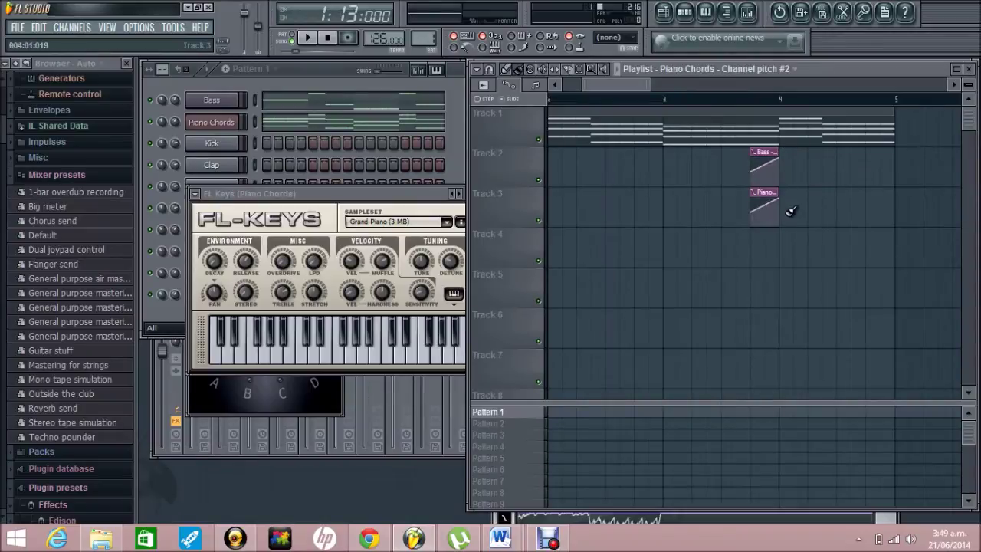
# Step: Play the song from the start with Tracks 2 and 3 muted to hear it without pitch automation, and unmute both tracks
pyautogui.moveTo(628, 88); pyautogui.dragTo(596, 88)
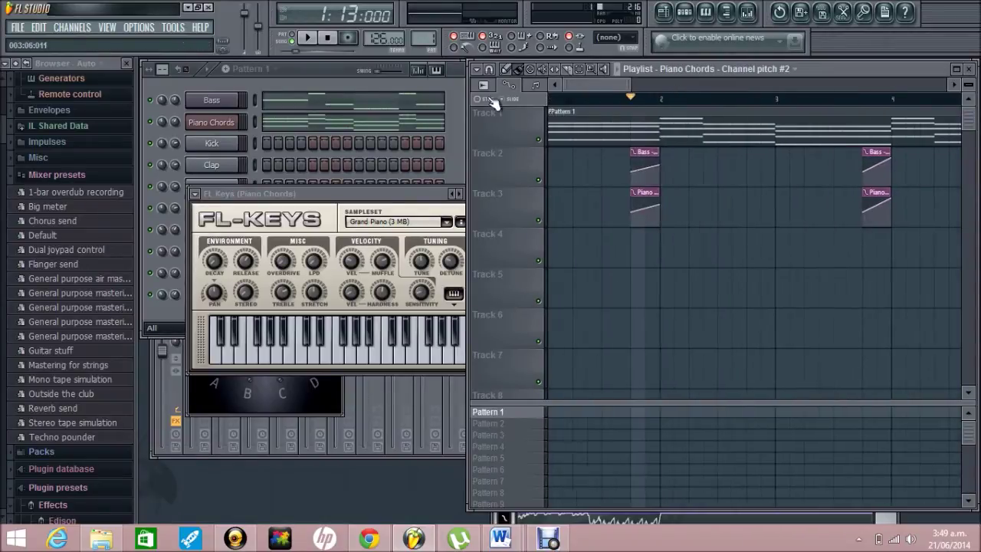
pyautogui.click(339, 44)
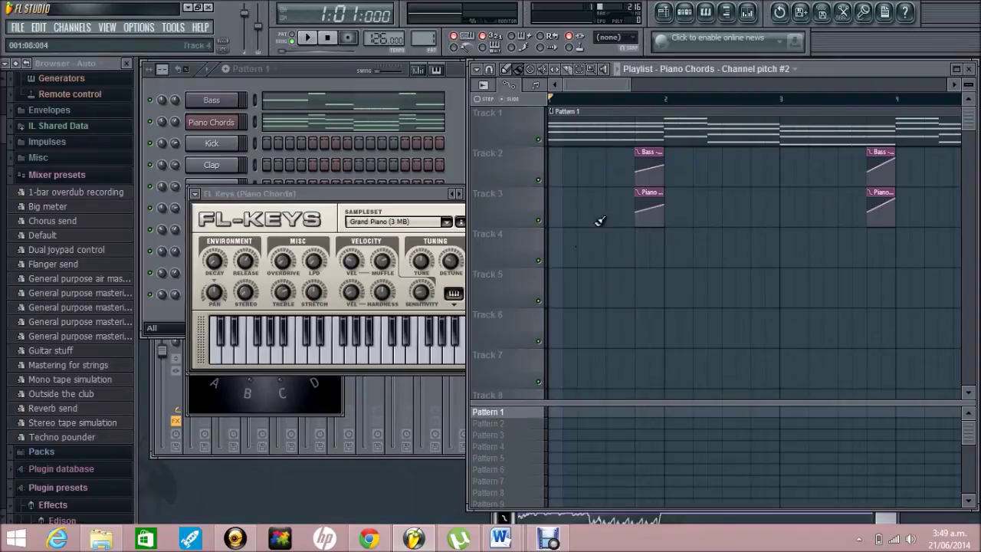
pyautogui.click(538, 220)
pyautogui.click(539, 180)
pyautogui.press('space')
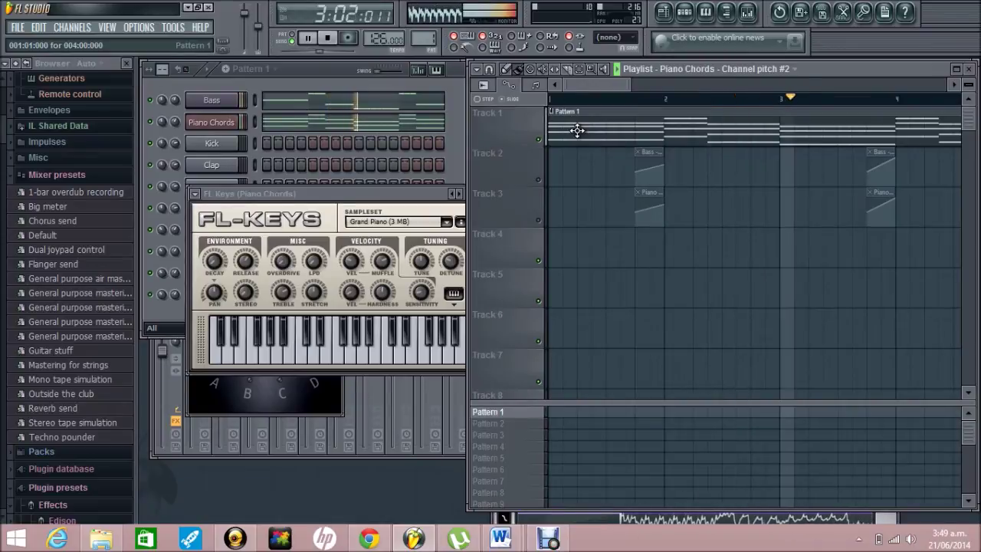
pyautogui.moveTo(587, 86); pyautogui.dragTo(589, 86)
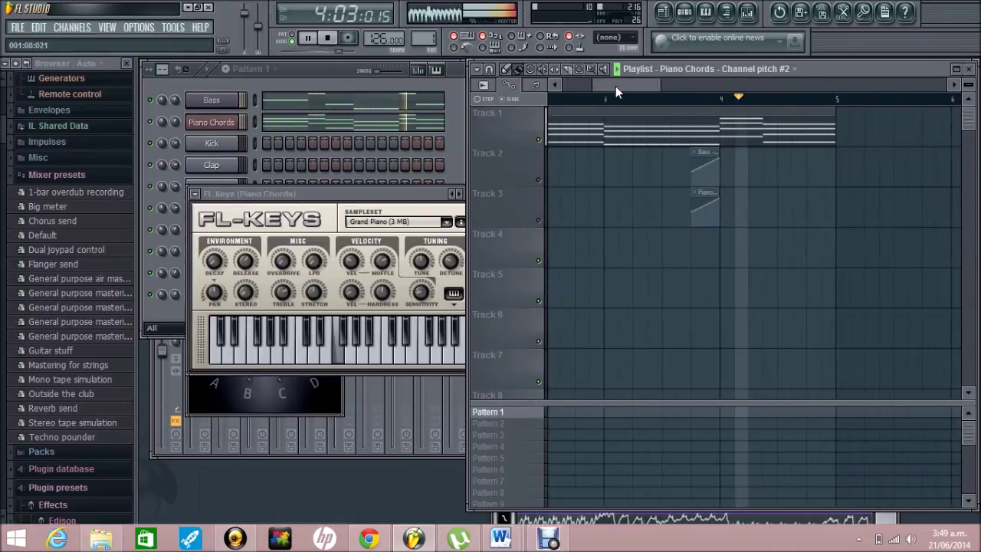
pyautogui.press('space')
pyautogui.click(538, 180)
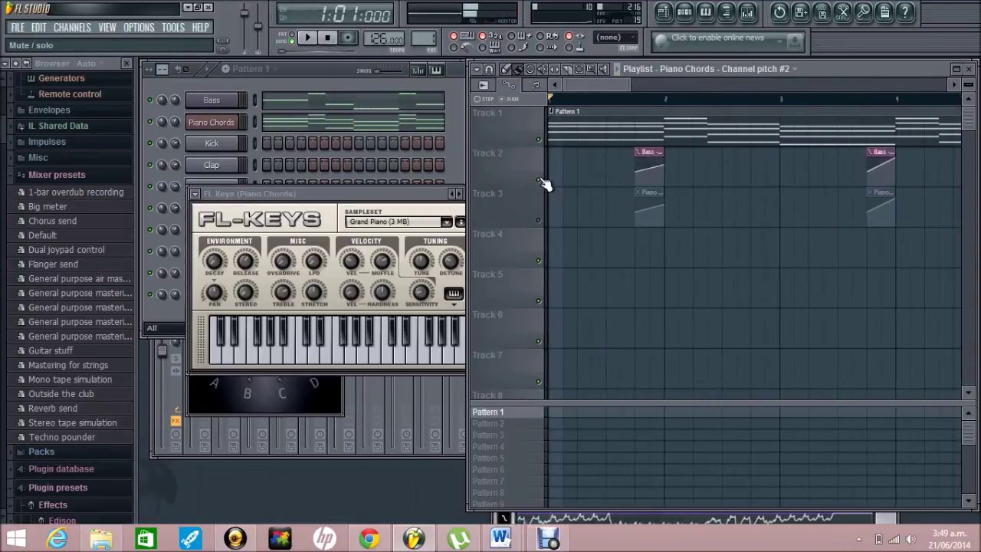
pyautogui.click(538, 220)
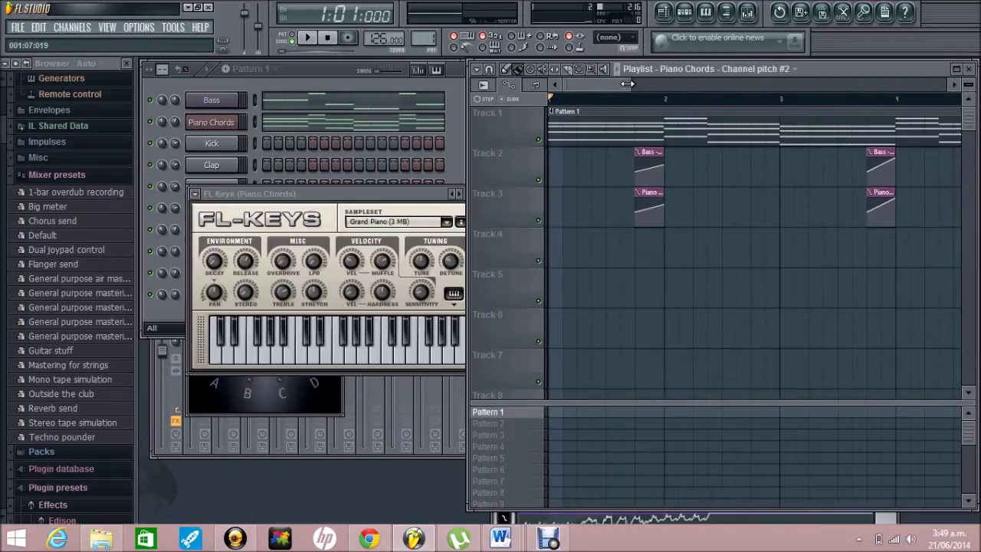
# Step: Play the song with the pitch automation active, fitting all four bars in the playlist view
pyautogui.press('space')
pyautogui.moveTo(626, 83); pyautogui.dragTo(649, 85)
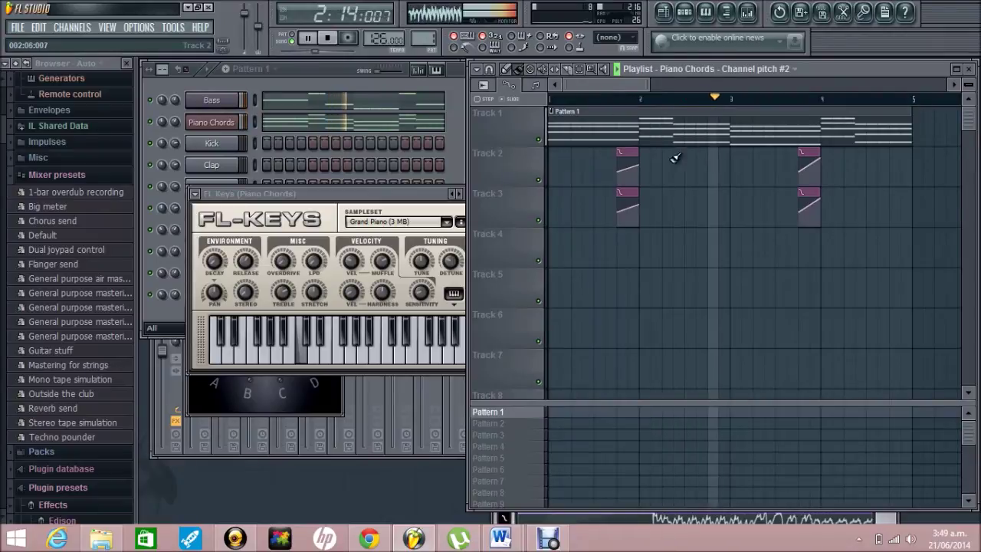
pyautogui.press('space')
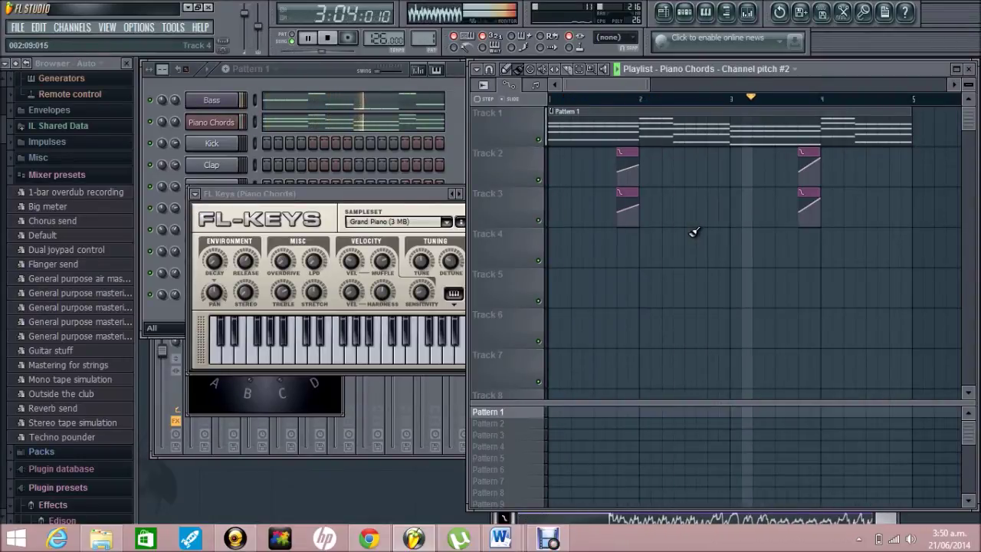
pyautogui.press('space')
# Step: Delete the extra automation point at the end of the bar 1 Bass pitch clip, keeping only its start and peak points
pyautogui.rightClick(634, 168)
pyautogui.click(639, 177)
pyautogui.rightClick(642, 172)
pyautogui.click(652, 182)
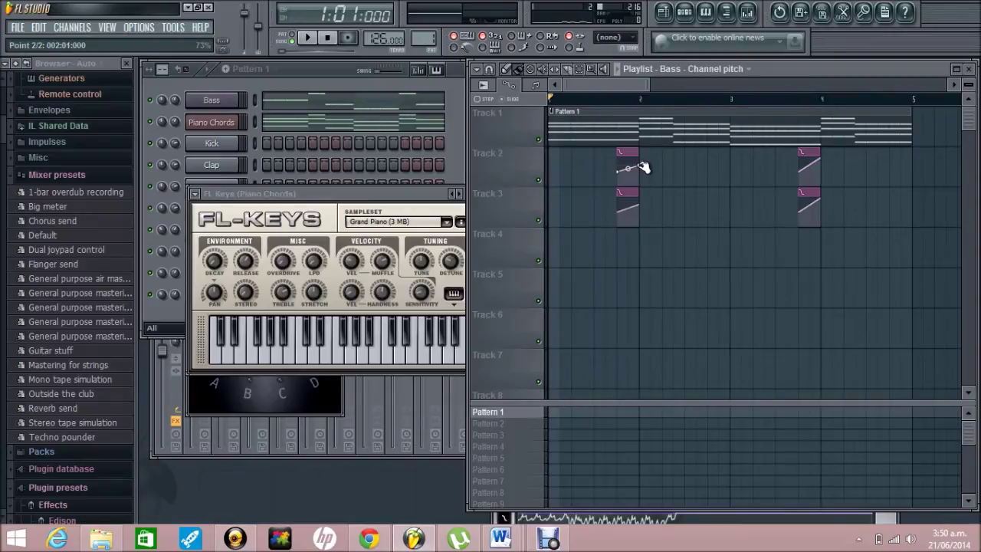
# Step: During playback, adjust the tension of the Bass and Piano Chords pitch ramps in bars 1 and 3 so they curve upward gradually
pyautogui.press('space')
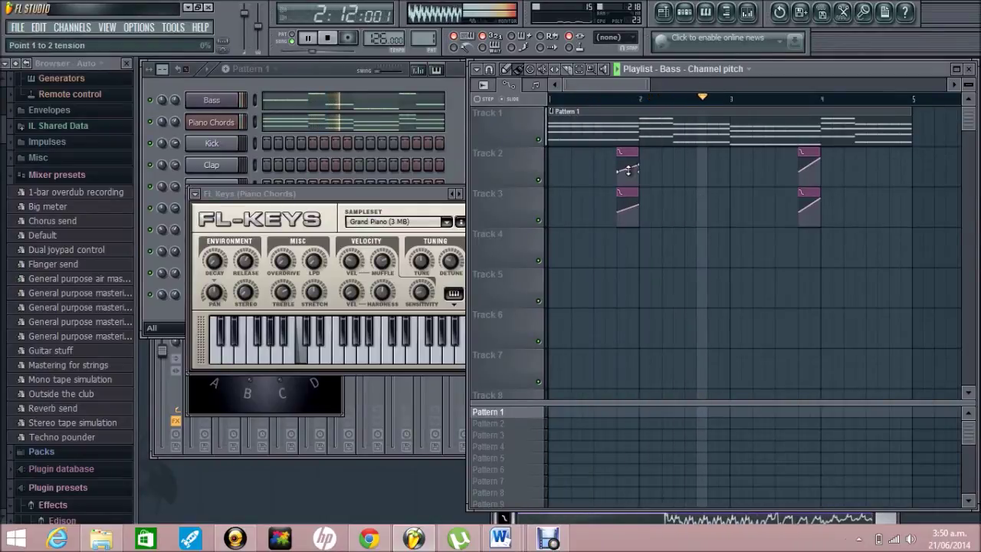
pyautogui.moveTo(629, 168); pyautogui.dragTo(624, 230)
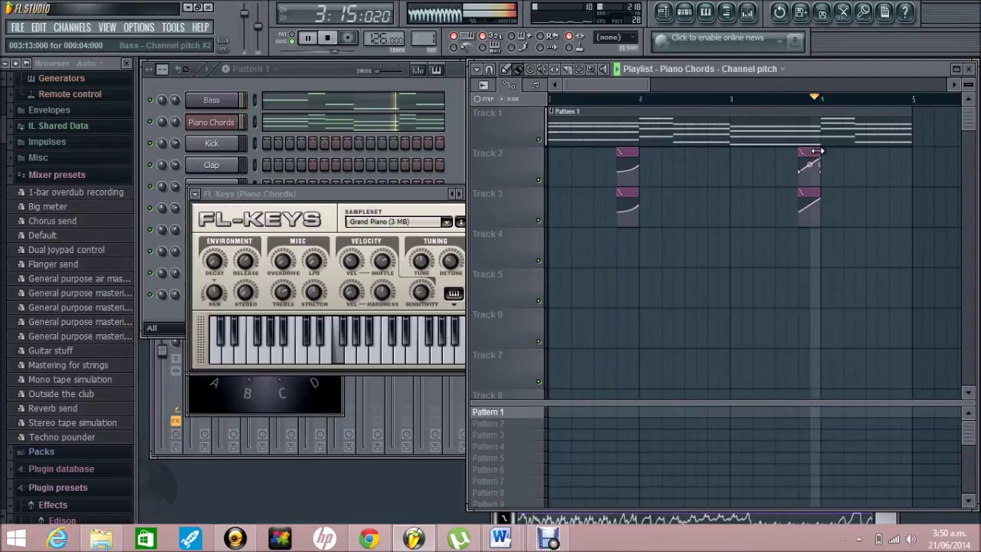
pyautogui.moveTo(818, 163); pyautogui.dragTo(807, 208)
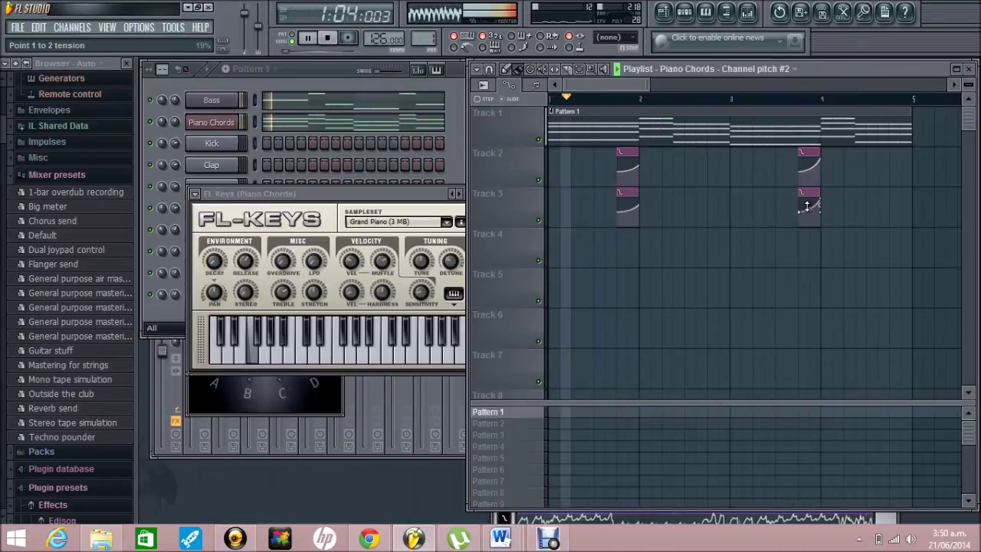
pyautogui.moveTo(808, 213); pyautogui.dragTo(810, 209)
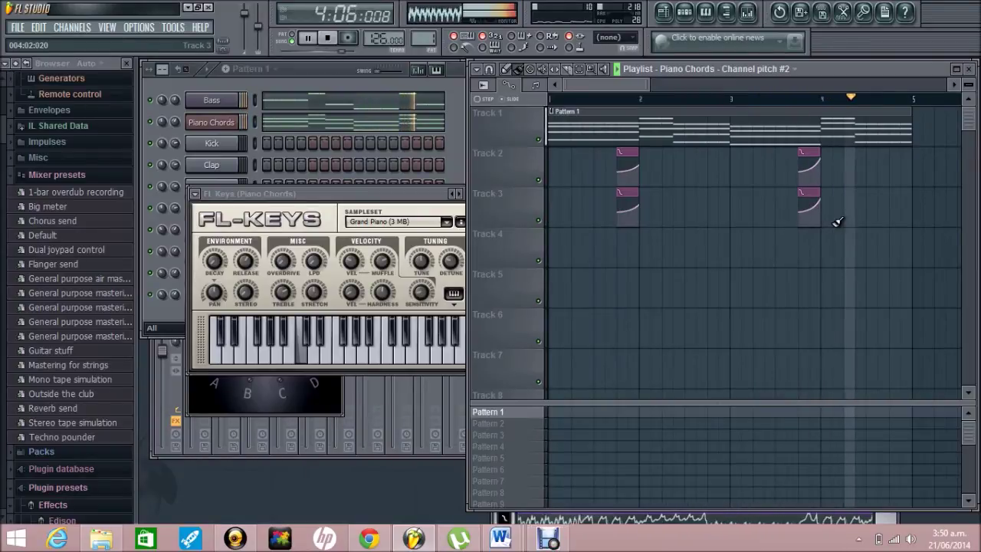
# Step: Lower the peaks of the bar 3 Bass and Piano Chords pitch curves and play the song back
pyautogui.press('space')
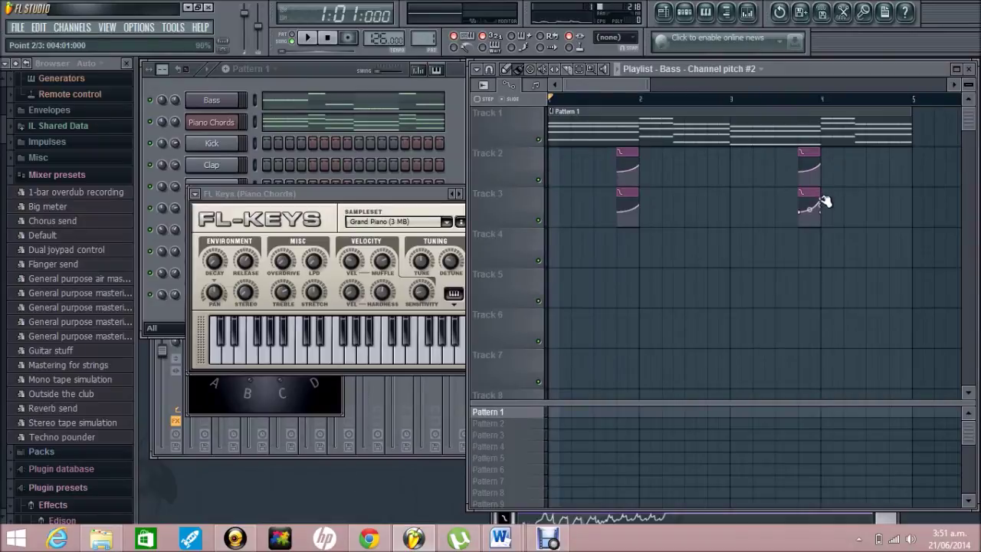
pyautogui.press('space')
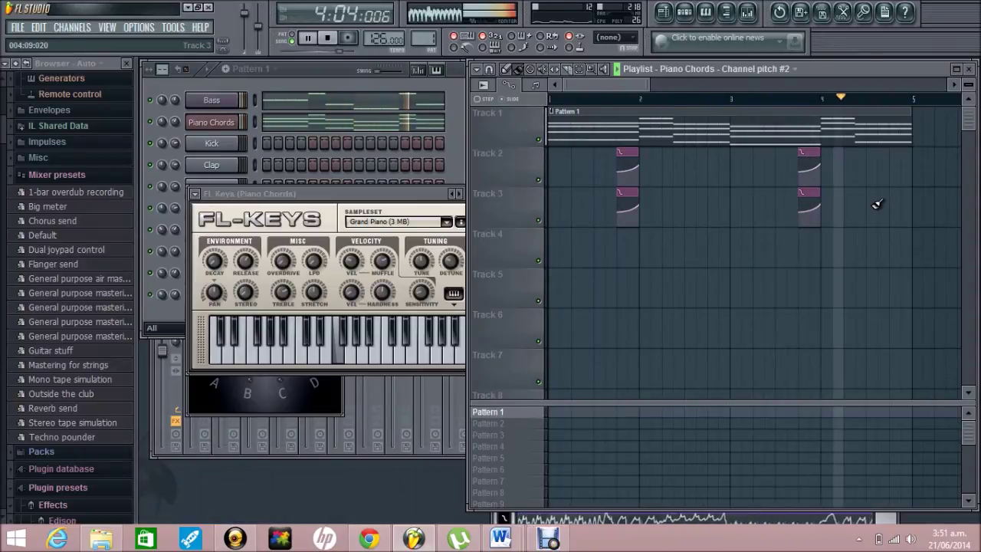
pyautogui.press('space')
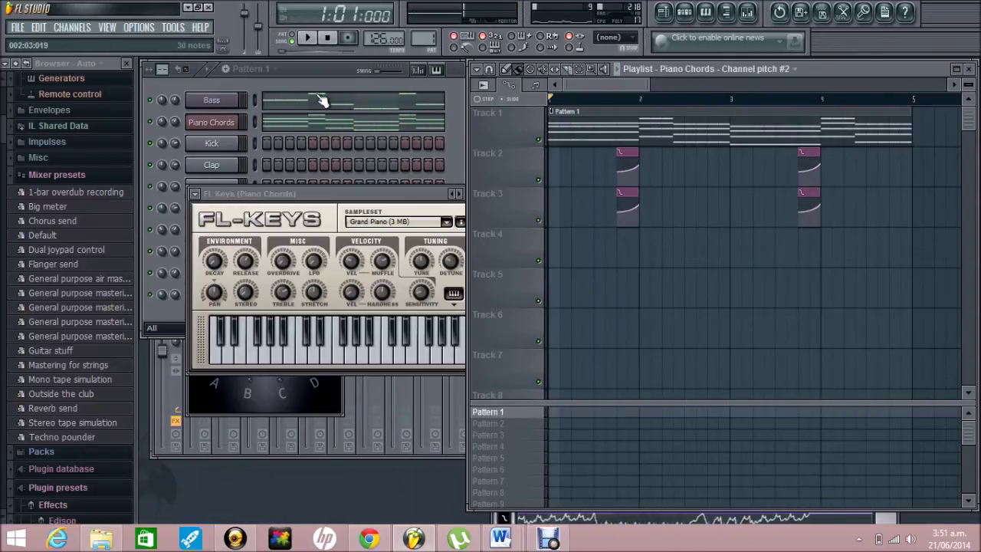
# Step: In the Bass piano roll, delete the last G#3 note of bar 4 and lengthen the preceding G#3 to the end of the bar
pyautogui.click(321, 70)
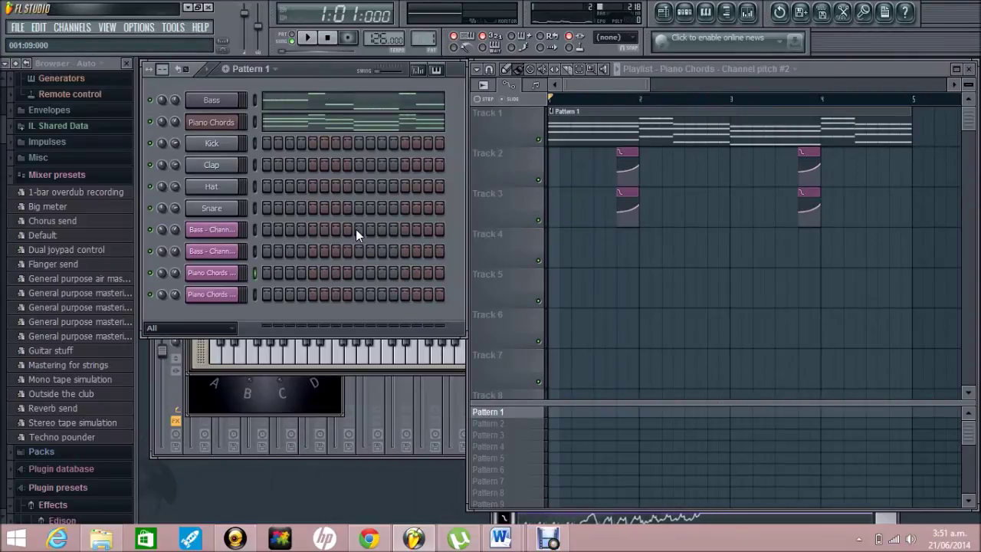
pyautogui.moveTo(609, 84); pyautogui.dragTo(648, 88)
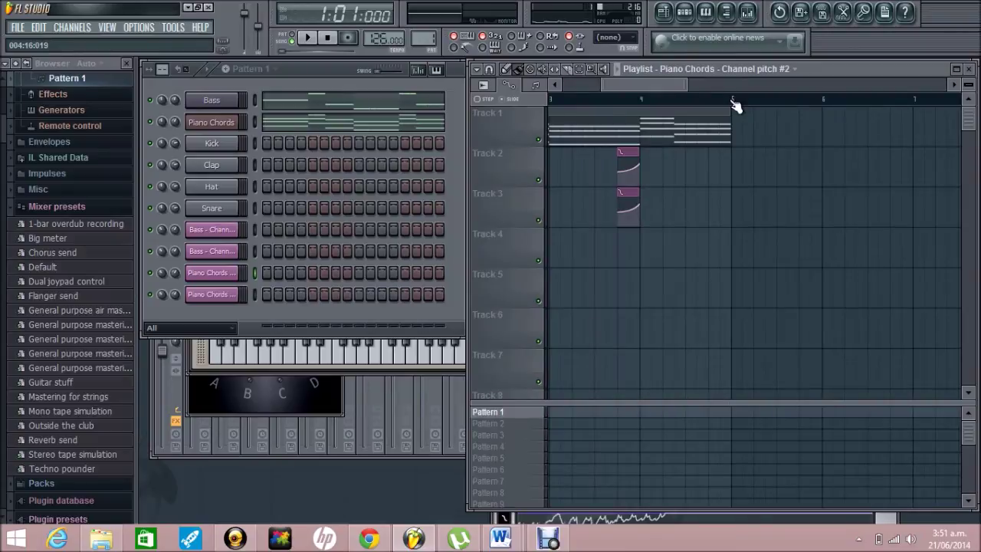
pyautogui.click(418, 103)
pyautogui.moveTo(525, 88); pyautogui.dragTo(531, 88)
pyautogui.rightClick(656, 332)
pyautogui.moveTo(632, 332); pyautogui.dragTo(667, 335)
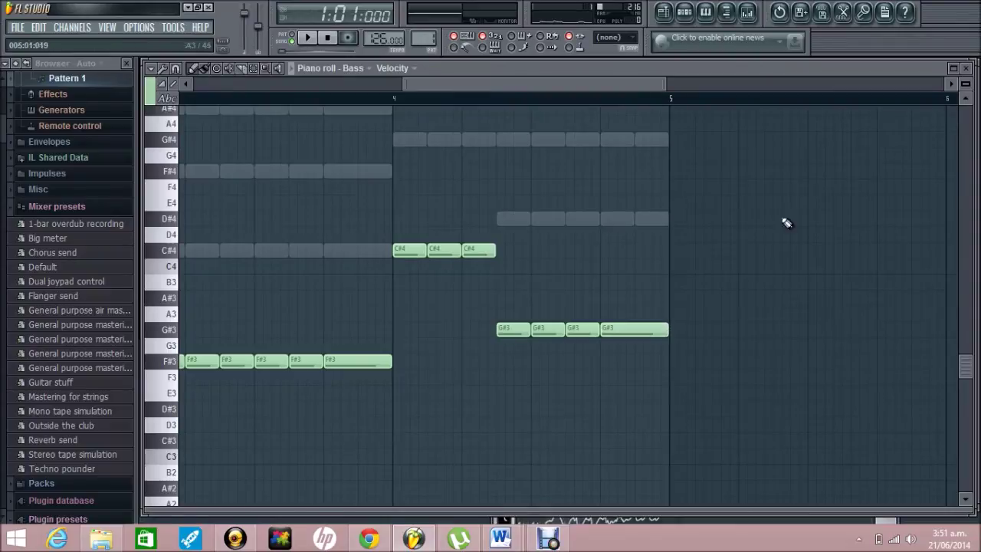
pyautogui.click(967, 69)
# Step: In the Piano Chords piano roll, delete the last chord of bar 4 and lengthen the preceding C5, G#4 and D#4 notes to the bar's end
pyautogui.click(377, 118)
pyautogui.moveTo(371, 85); pyautogui.dragTo(555, 85)
pyautogui.moveTo(794, 470); pyautogui.dragTo(734, 253)
pyautogui.press('Delete')
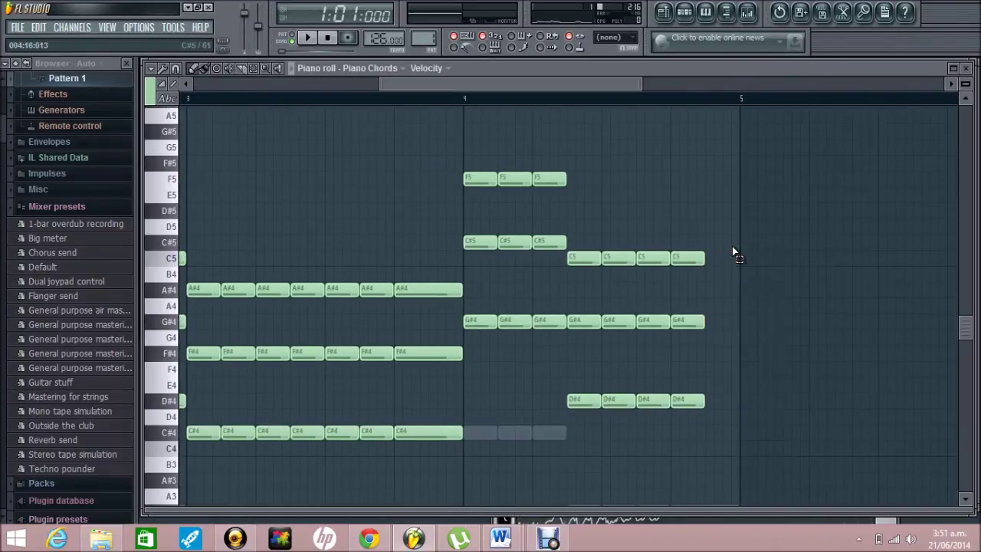
pyautogui.moveTo(707, 325); pyautogui.dragTo(696, 211)
pyautogui.moveTo(703, 259); pyautogui.dragTo(740, 260)
pyautogui.keyDown('ctrl'); pyautogui.click(763, 247); pyautogui.keyUp('ctrl')
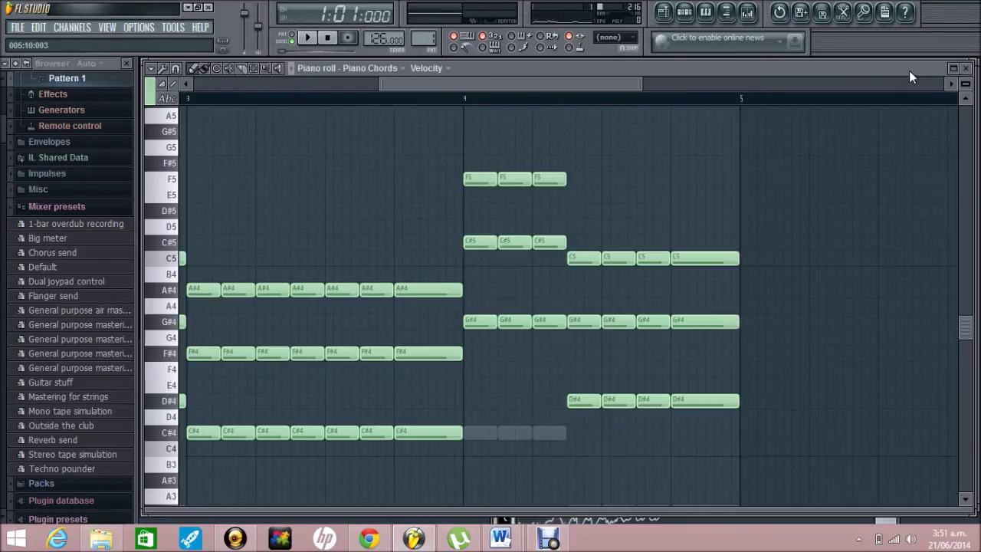
pyautogui.click(966, 68)
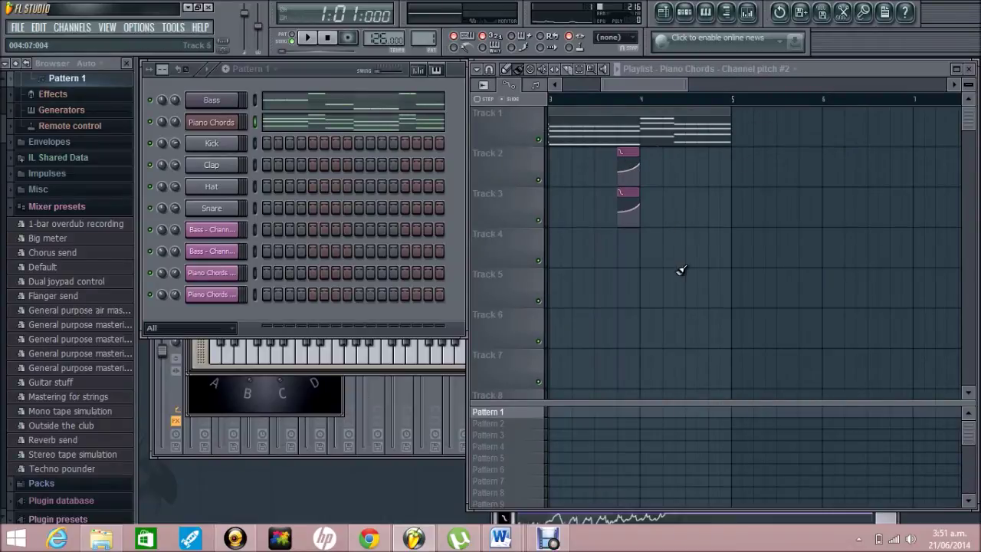
# Step: Duplicate the bar 3 Bass and Piano Chords pitch clips to the last beat of bar 4 and make both copies unique
pyautogui.moveTo(689, 268)
pyautogui.mouseDown()
pyautogui.moveTo(621, 150)
pyautogui.moveTo(721, 153)
pyautogui.mouseUp()
pyautogui.rightClick(715, 161)
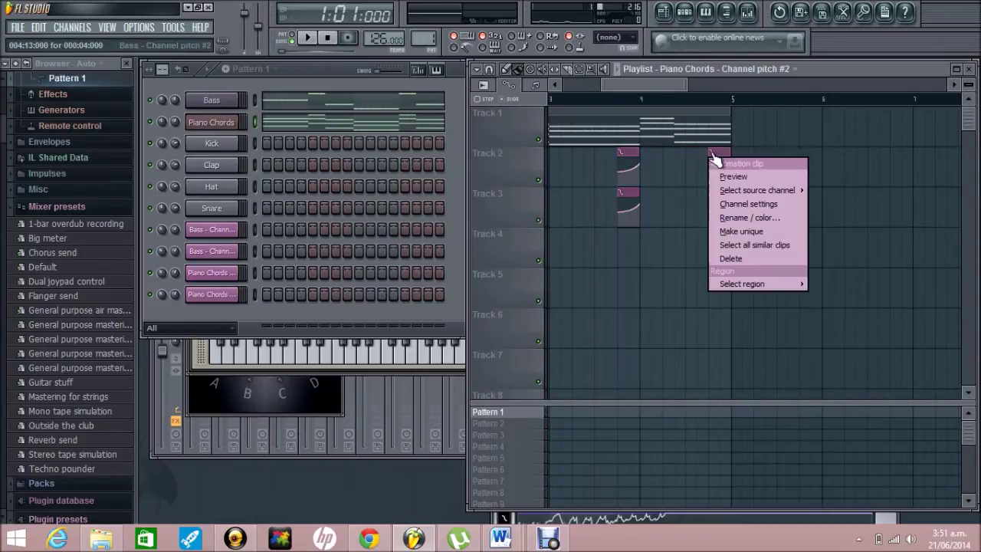
pyautogui.click(756, 227)
pyautogui.rightClick(720, 203)
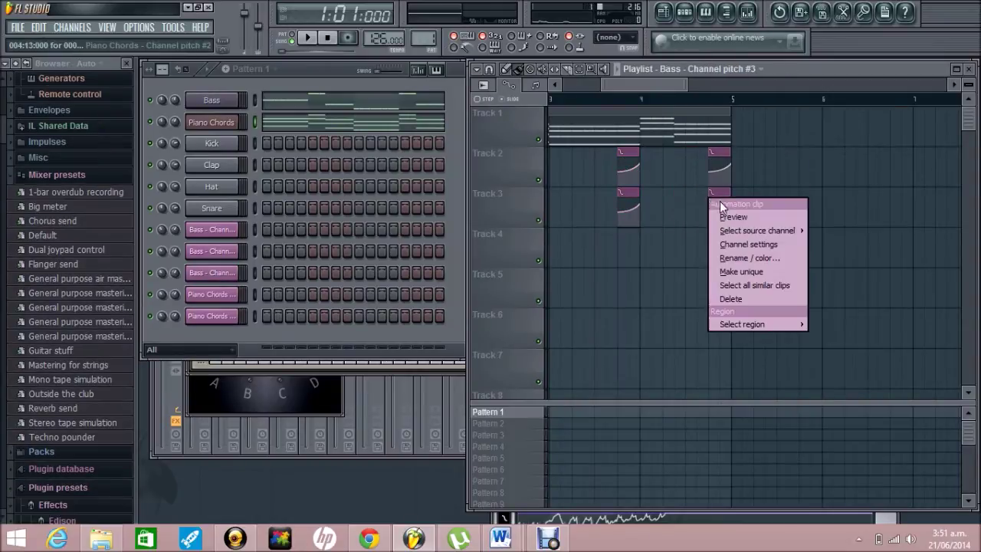
pyautogui.click(742, 271)
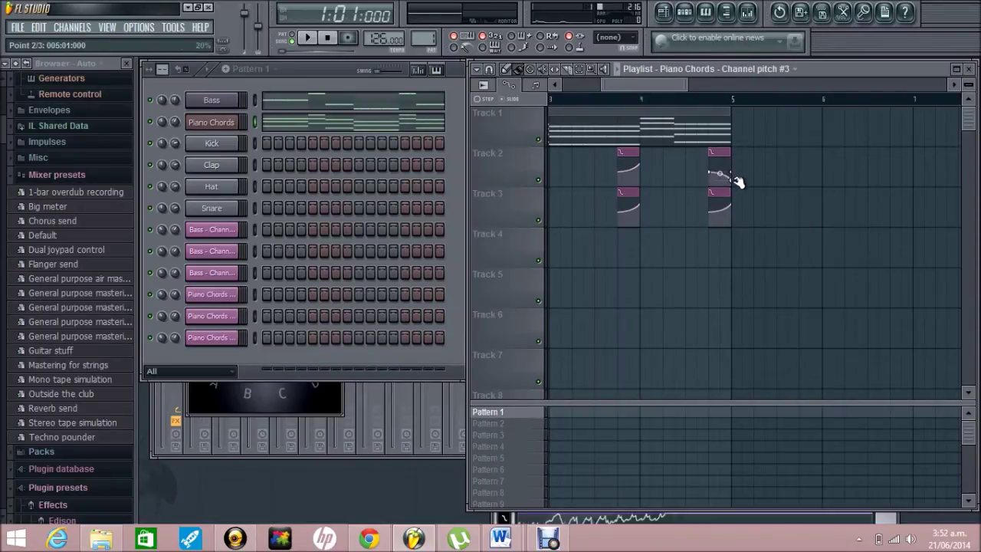
# Step: Pull the end points of both bar 4 pitch clips down so the pitch falls, and play the song from the start
pyautogui.moveTo(734, 180); pyautogui.dragTo(735, 181)
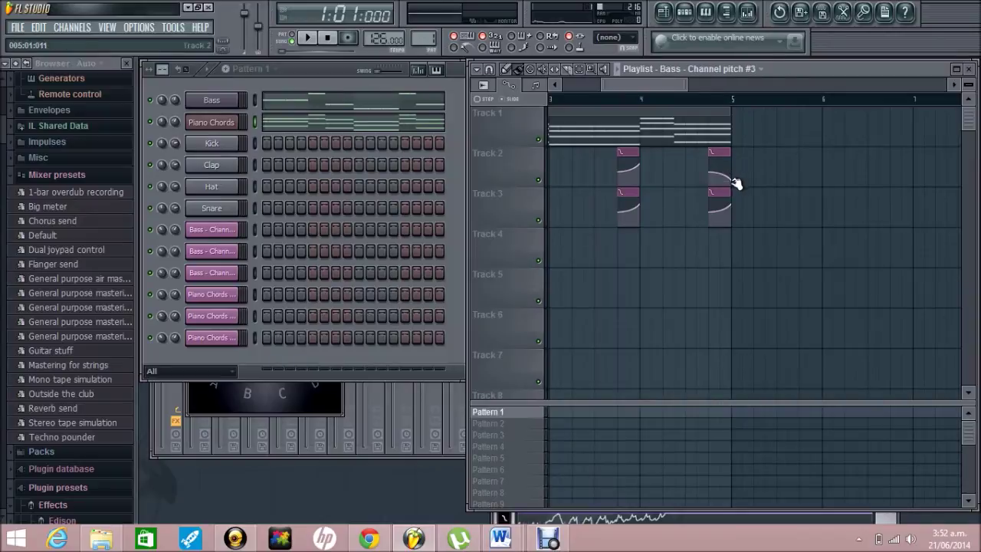
pyautogui.moveTo(736, 222); pyautogui.dragTo(732, 222)
pyautogui.press('space')
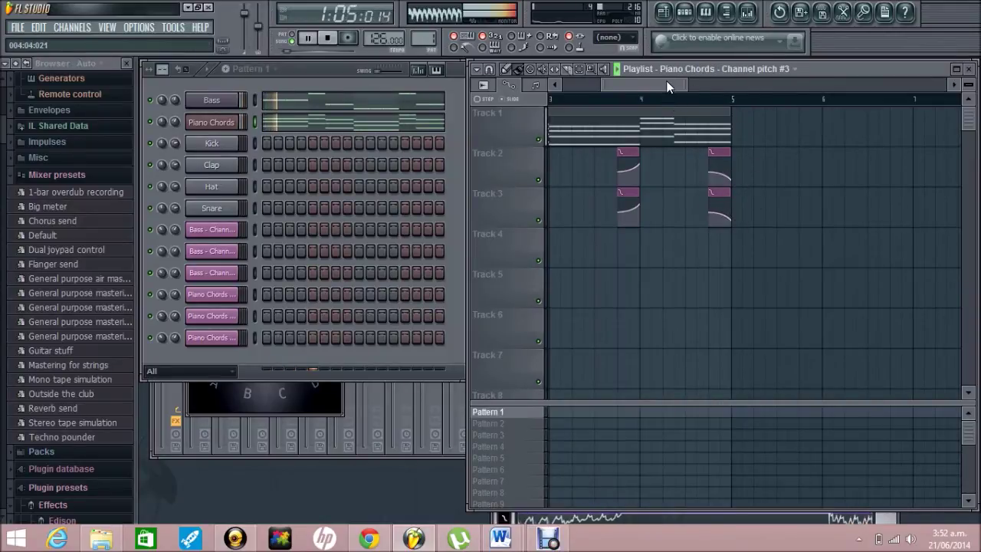
pyautogui.moveTo(670, 80); pyautogui.dragTo(627, 92)
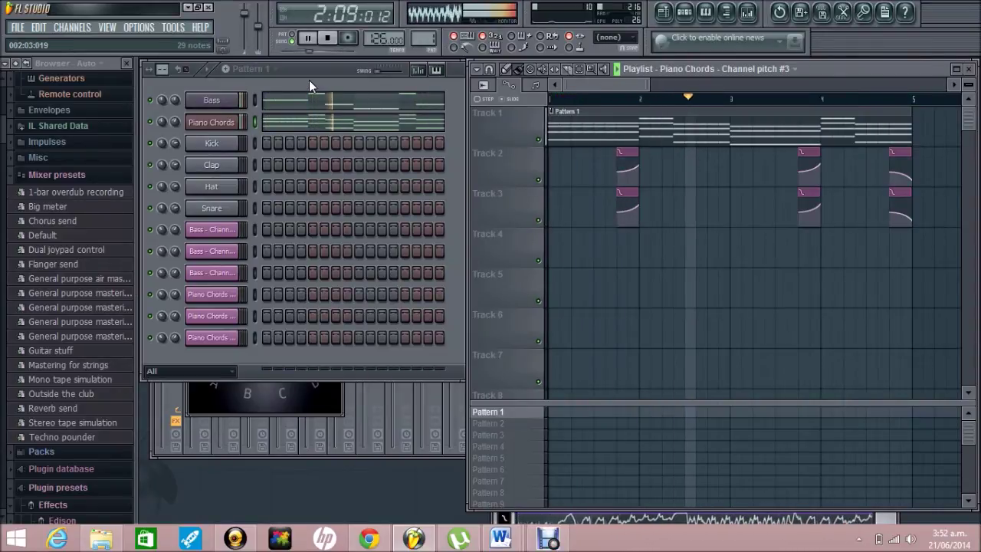
pyautogui.click(25, 64)
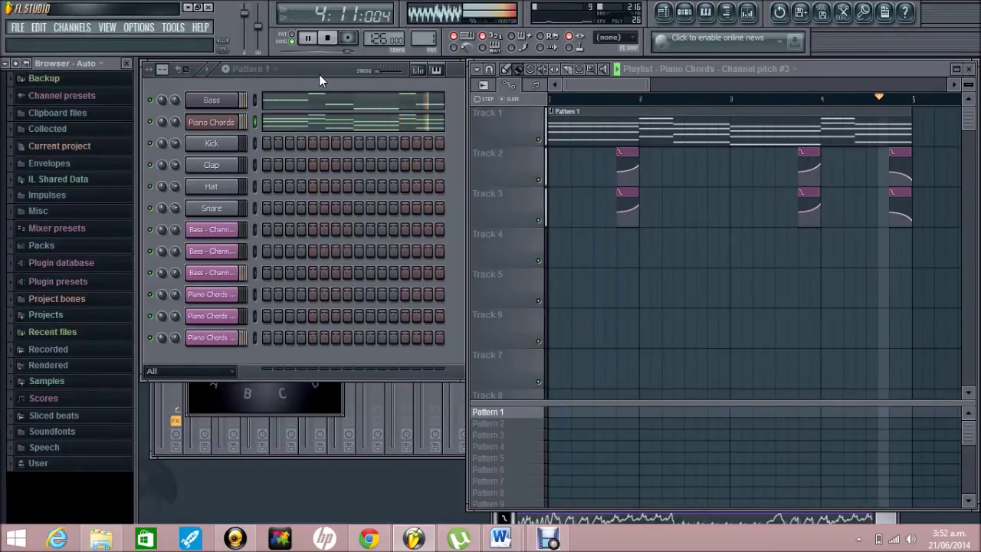
pyautogui.press('space')
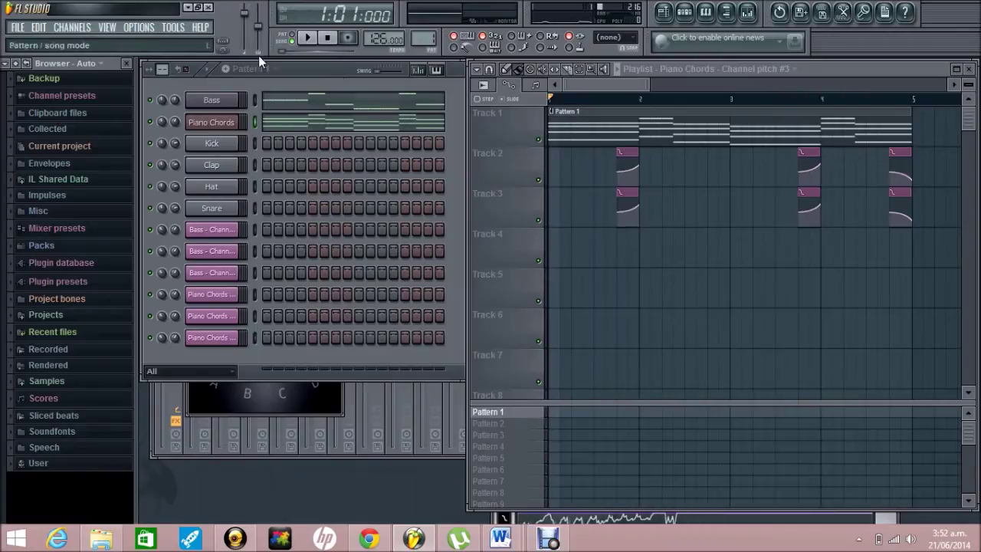
# Step: Select the Kick channel and dismiss the low-battery notice
pyautogui.rightClick(216, 147)
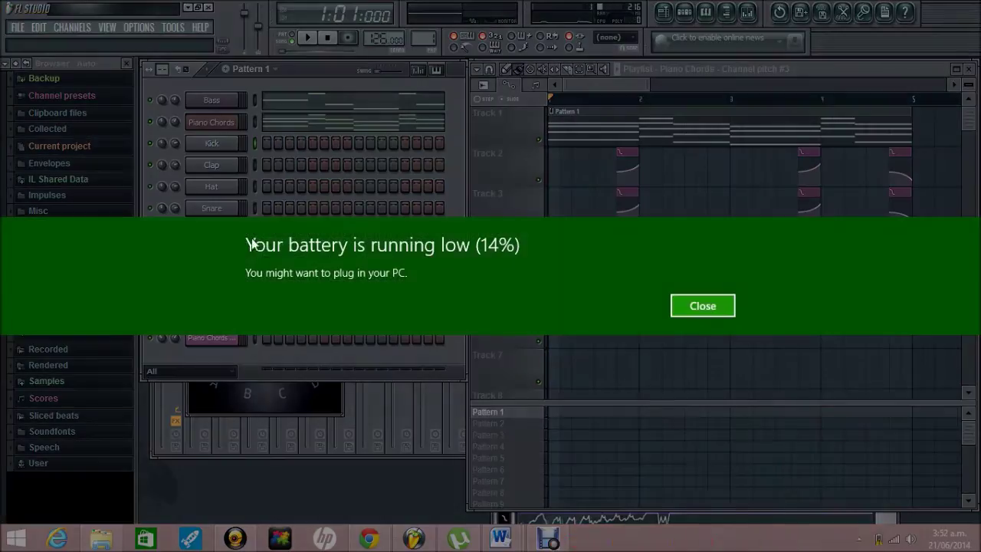
pyautogui.click(703, 305)
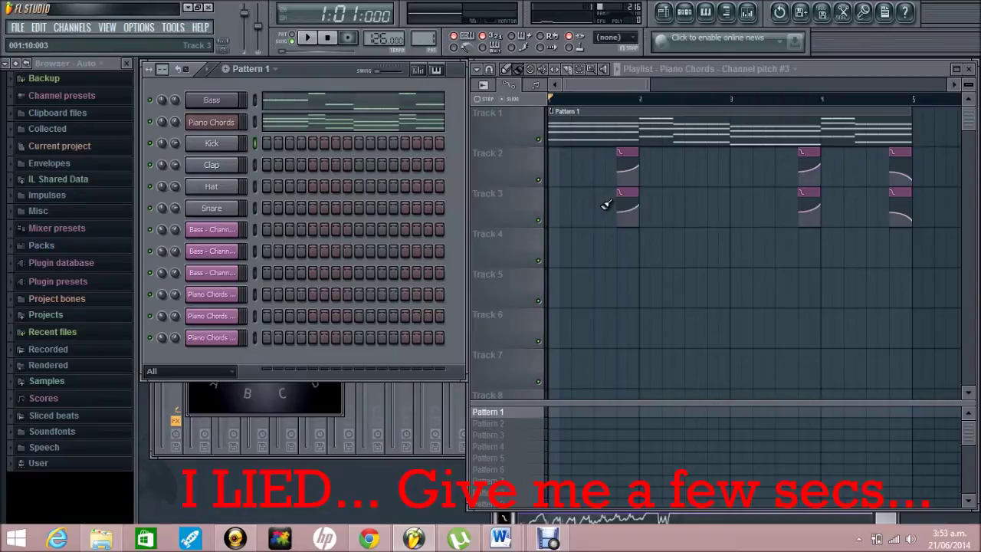
# Step: Insert an FL Keys channel between Piano Chords and Kick, and switch playback to pattern mode
pyautogui.press('XF86MonBrightnessDown')
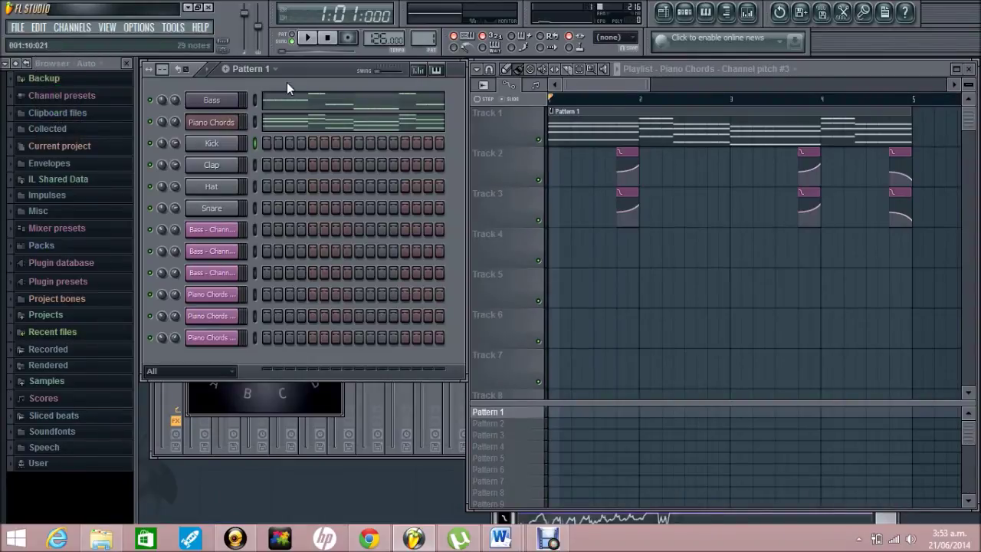
pyautogui.rightClick(230, 141)
pyautogui.moveTo(307, 287)
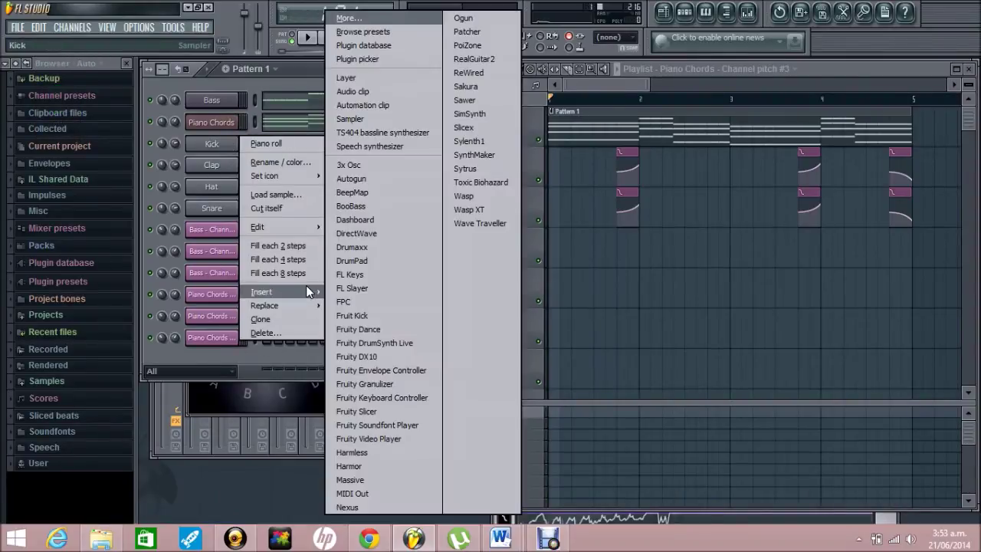
pyautogui.click(377, 276)
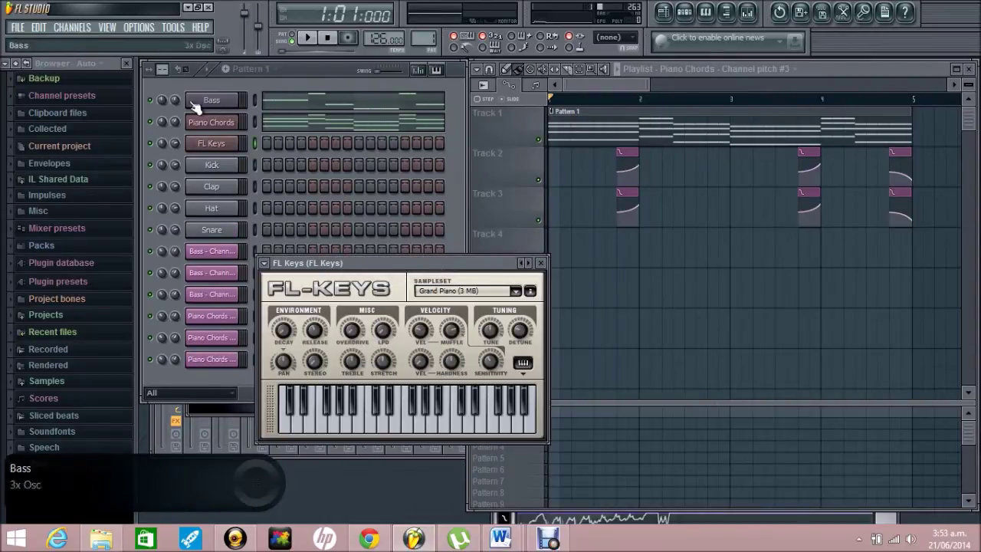
pyautogui.click(152, 101)
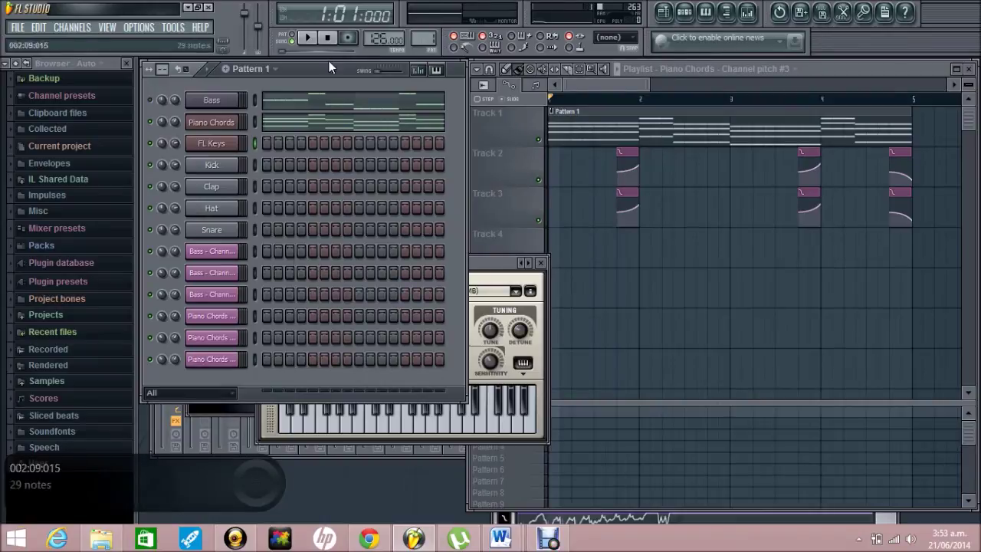
pyautogui.click(290, 39)
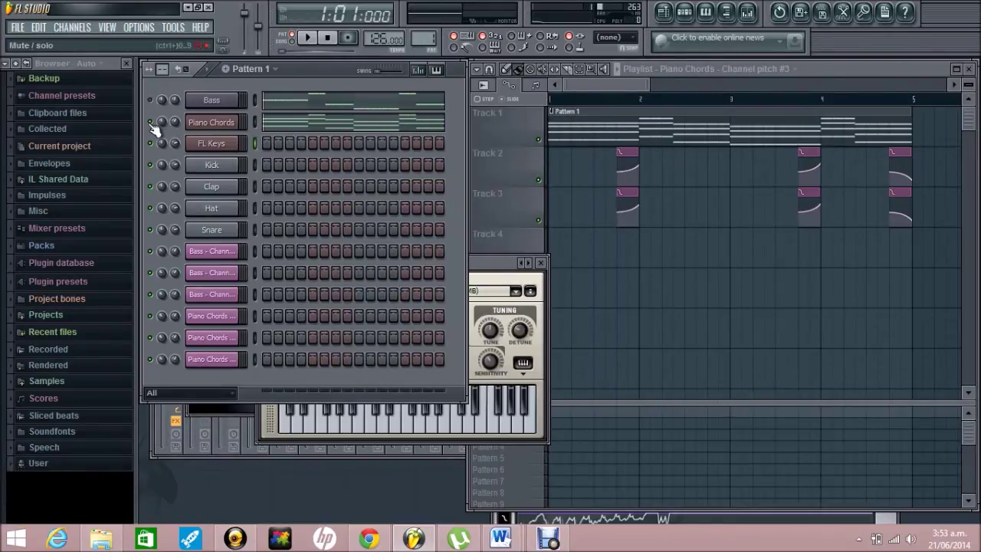
# Step: In the FL Keys piano roll, enter seven consecutive two-step notes in bar 1, alternating A#5 and C#6 and starting on A#5
pyautogui.rightClick(219, 150)
pyautogui.click(253, 144)
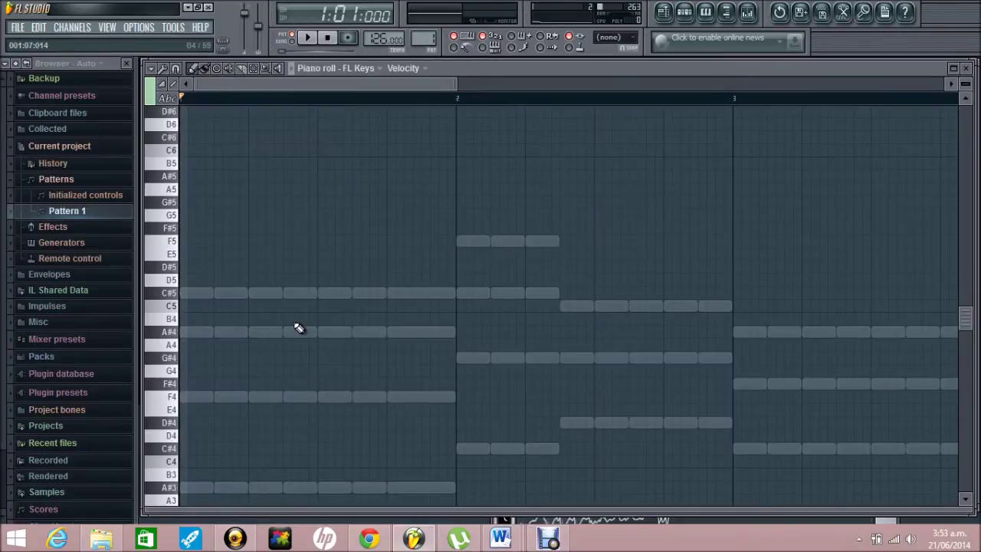
pyautogui.press('space')
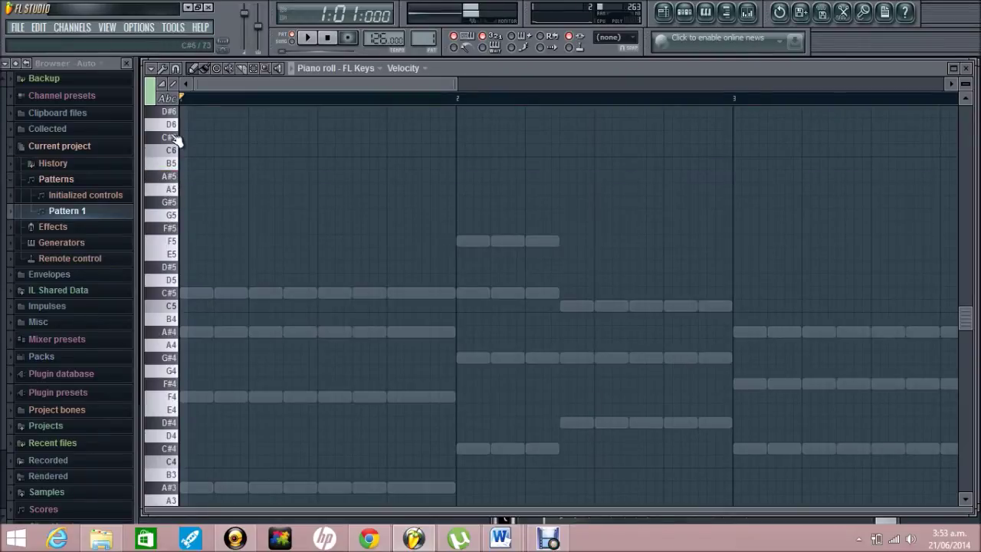
pyautogui.click(184, 177)
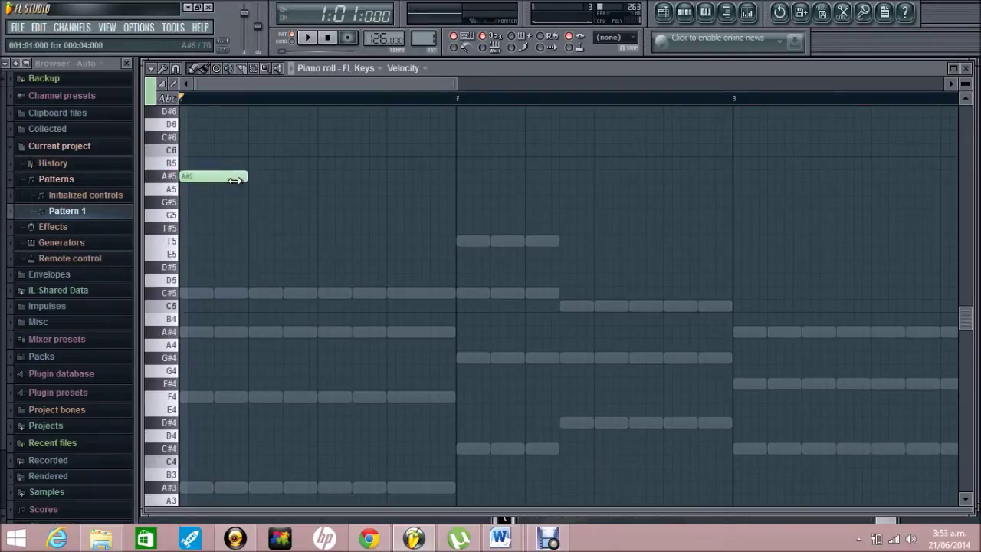
pyautogui.click(221, 138)
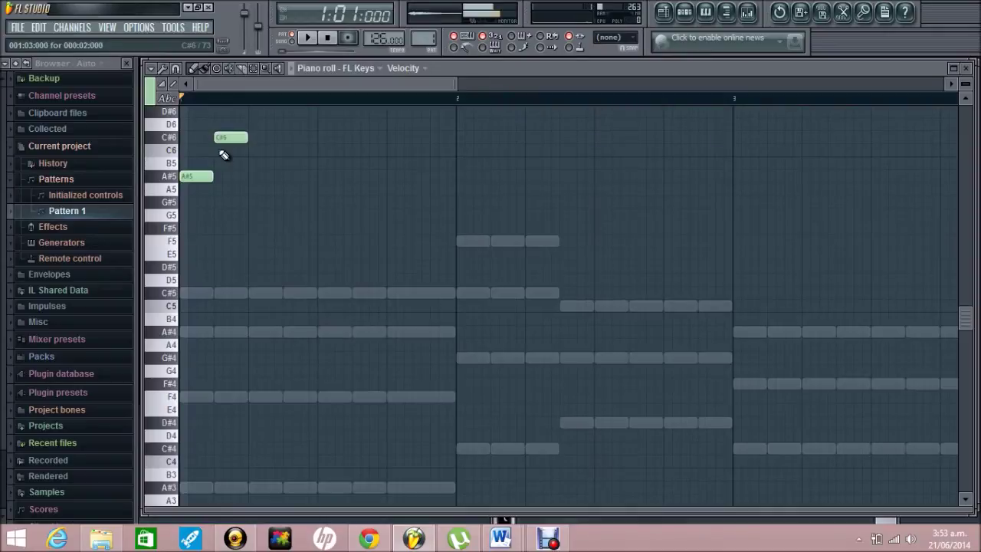
pyautogui.click(253, 177)
pyautogui.click(290, 138)
pyautogui.click(322, 177)
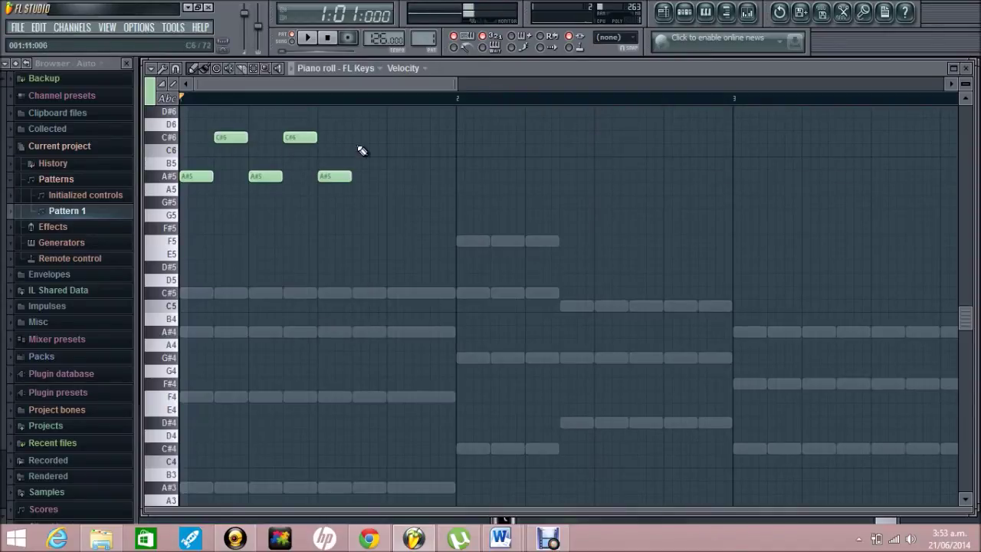
pyautogui.click(357, 137)
pyautogui.click(393, 177)
# Step: Raise the seventh note of bar 1 to D#6, add a two-step F6 after it, and play the pattern
pyautogui.scroll(3, 435, 165)
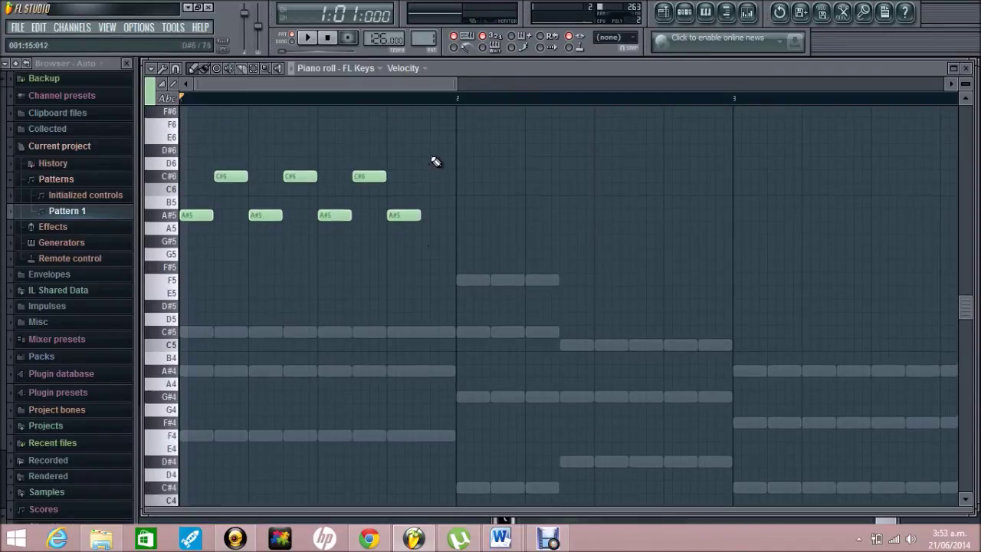
pyautogui.moveTo(406, 216); pyautogui.dragTo(407, 150)
pyautogui.scroll(3, 417, 176)
pyautogui.click(426, 164)
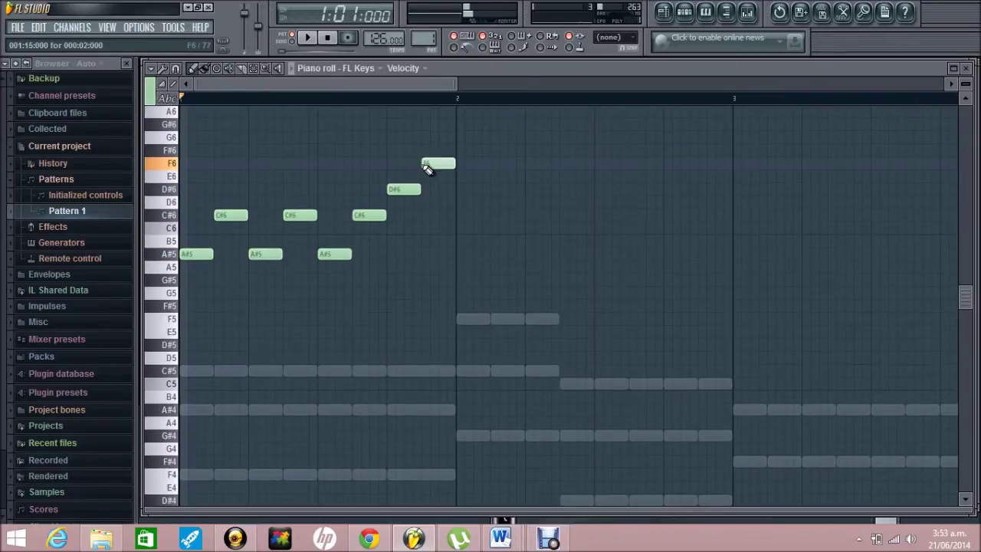
pyautogui.press('space')
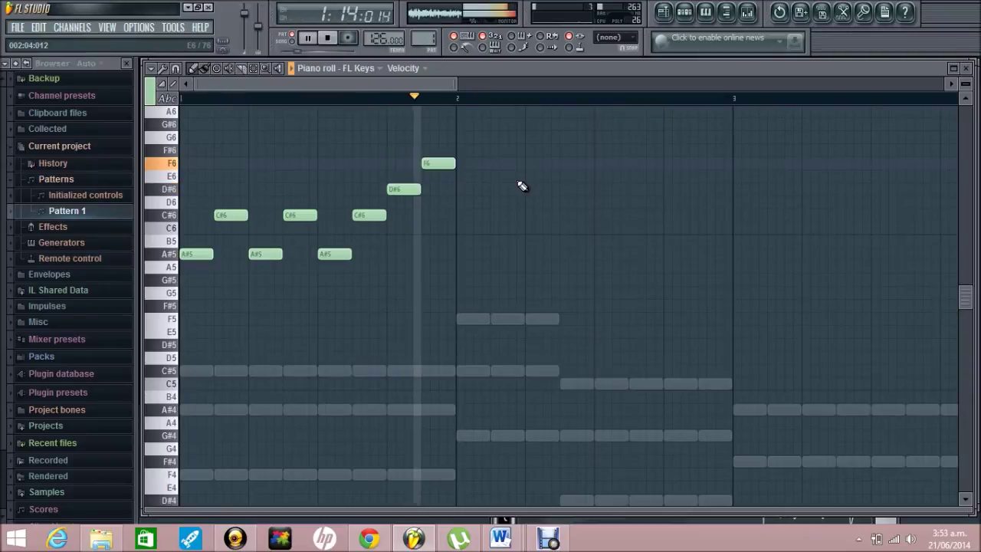
pyautogui.press('space')
# Step: Close the FL Keys piano roll, show the plugin window, play the pattern, and return to the piano roll
pyautogui.click(967, 69)
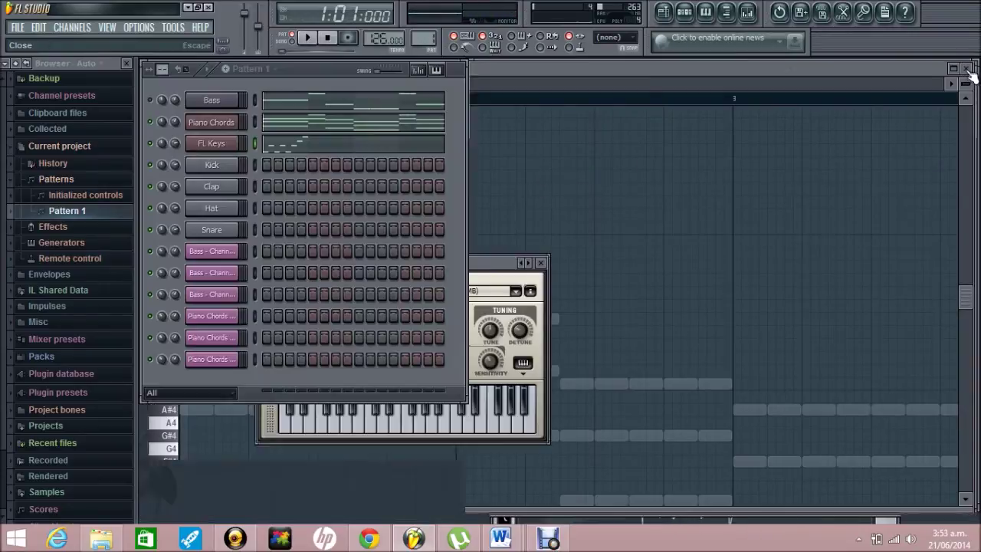
pyautogui.click(207, 146)
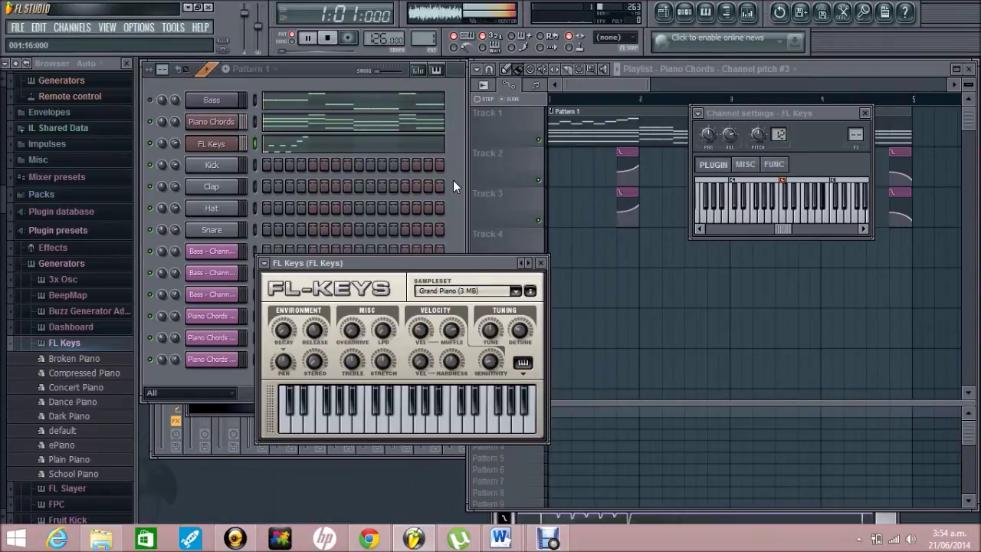
pyautogui.press('space')
pyautogui.click(317, 153)
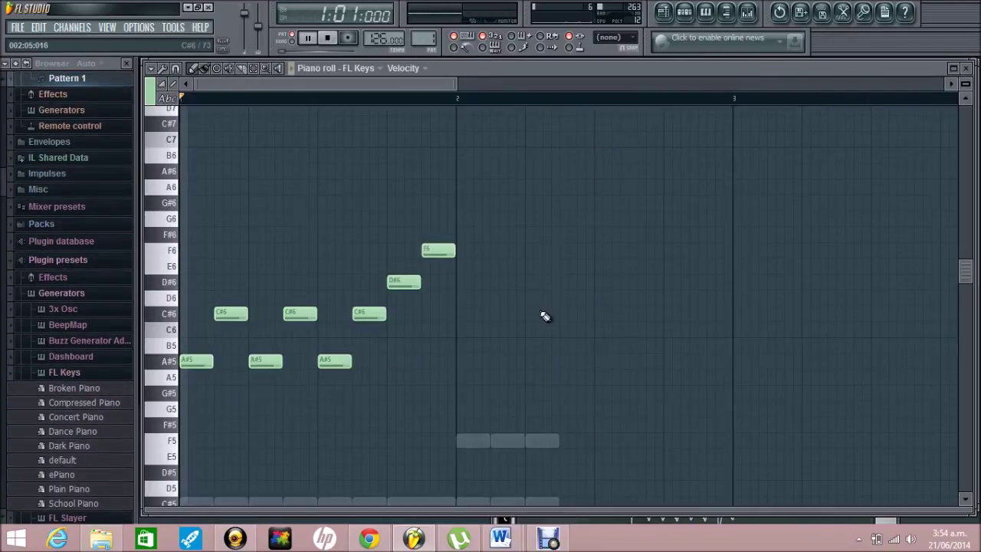
pyautogui.press('space')
pyautogui.scroll(-3, 648, 245)
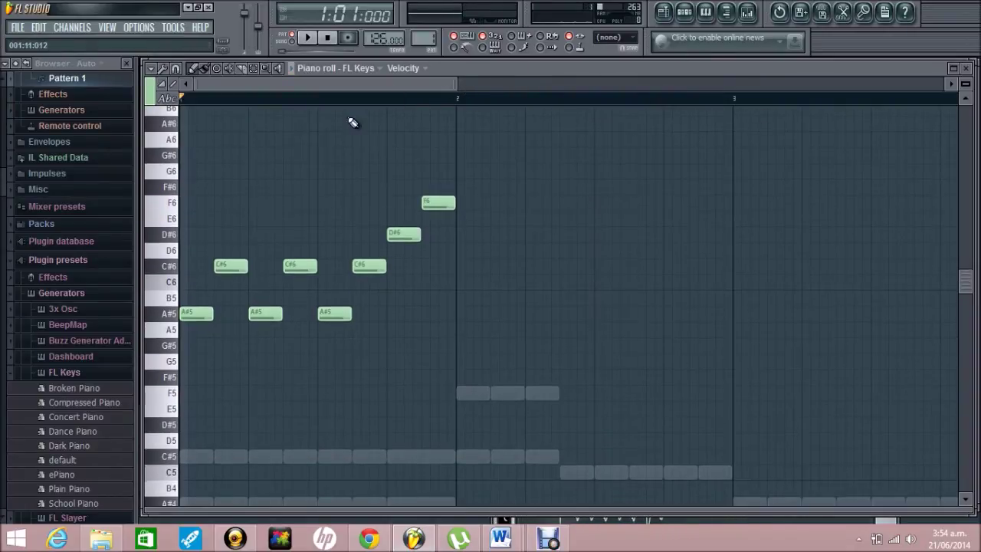
pyautogui.moveTo(330, 86); pyautogui.dragTo(141, 95)
pyautogui.press('space')
# Step: Start bar 2 of the FL Keys part with two-step G#5, F6 and G#5 notes, playing the pattern along the way
pyautogui.click(457, 346)
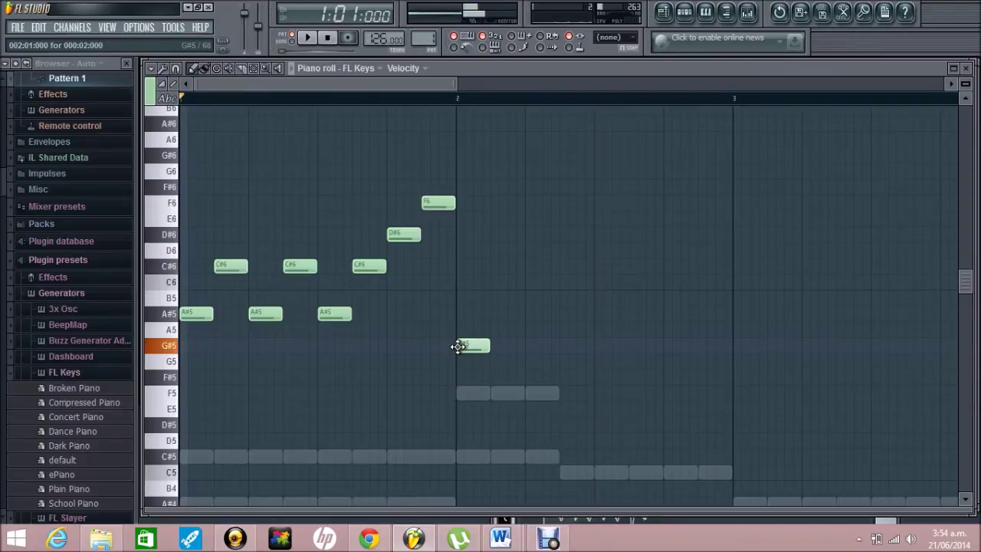
pyautogui.scroll(-1, 503, 355)
pyautogui.scroll(-1, 505, 357)
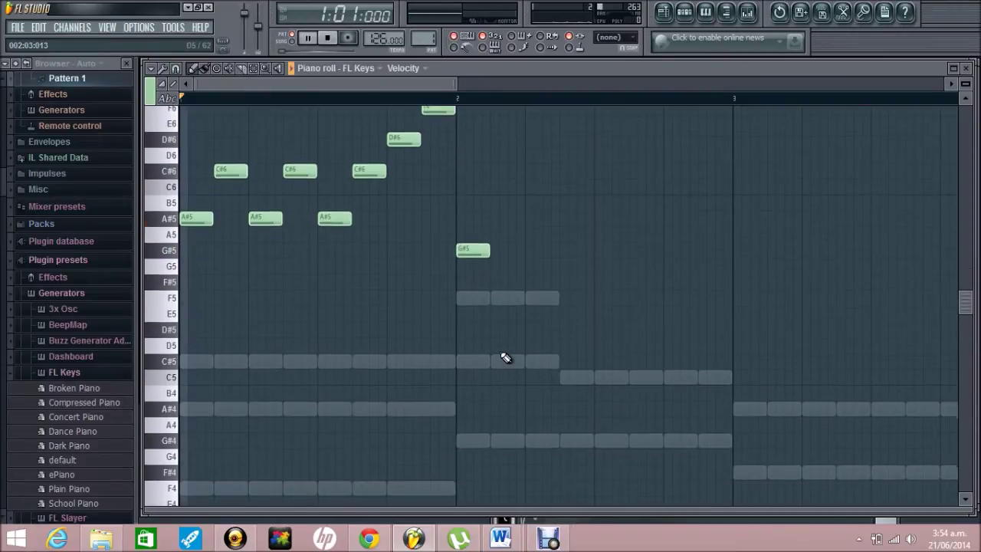
pyautogui.press('space')
pyautogui.scroll(2, 505, 358)
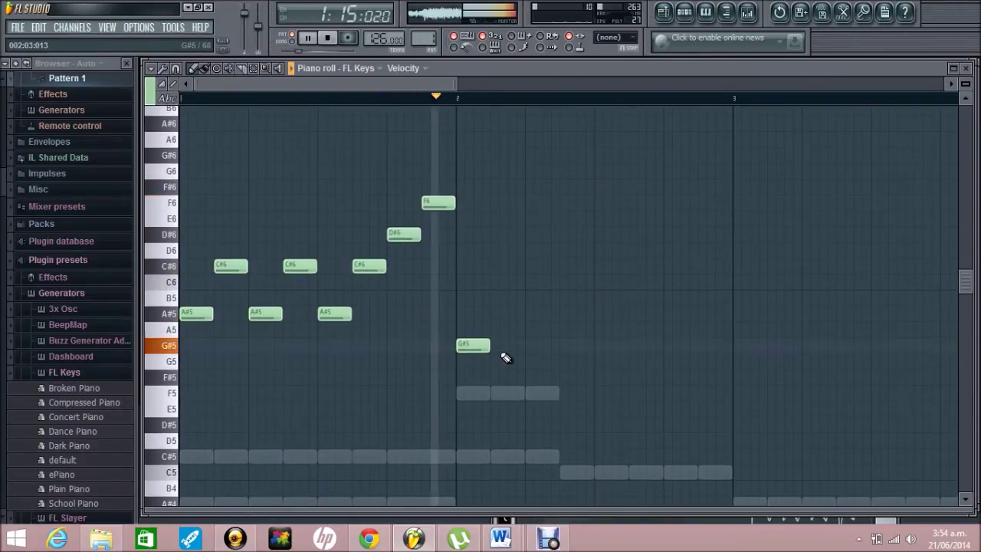
pyautogui.press('space')
pyautogui.moveTo(486, 230); pyautogui.dragTo(506, 217)
pyautogui.click(530, 348)
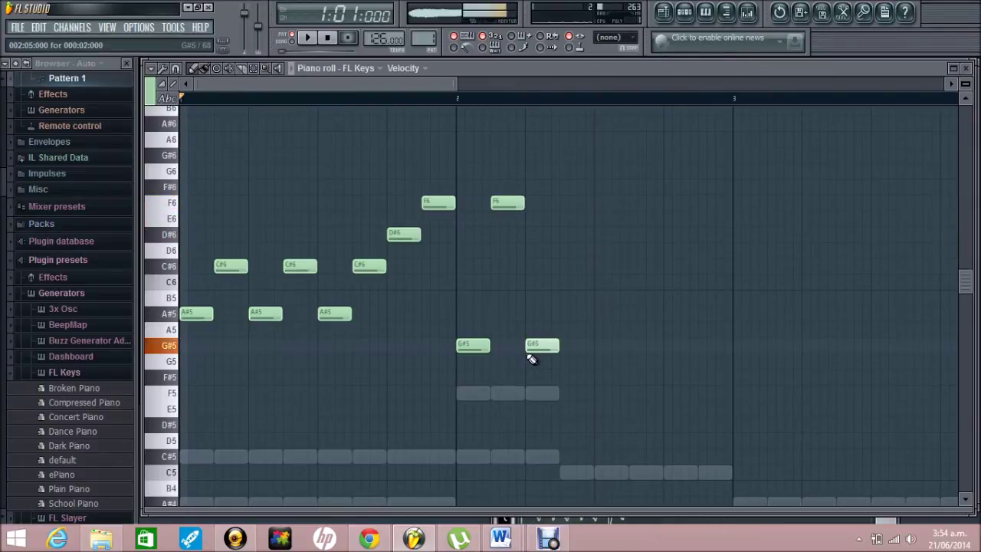
# Step: Fill the rest of bar 2 with two-step notes alternating C6 and G#5, ending on C6, and play the pattern
pyautogui.scroll(-1, 571, 330)
pyautogui.scroll(-1, 570, 332)
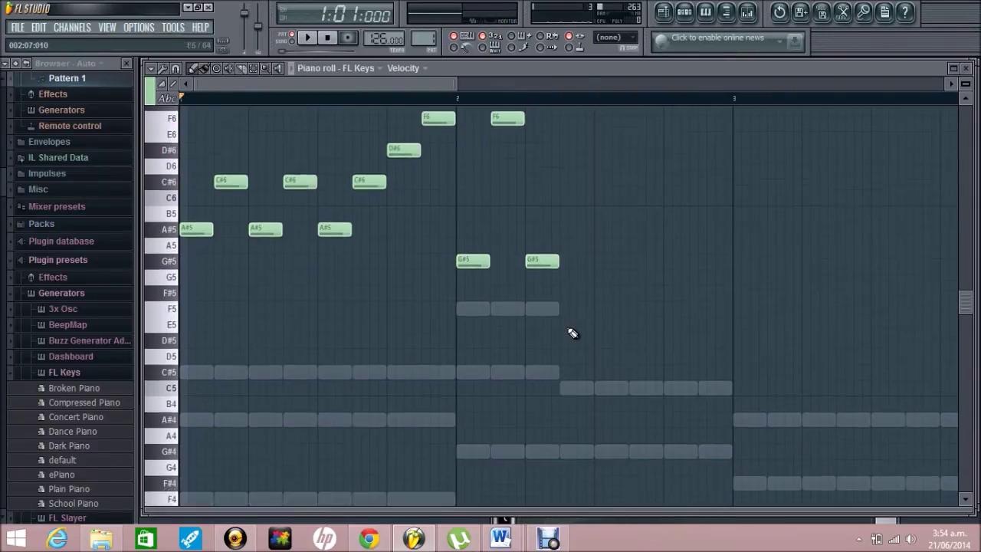
pyautogui.scroll(2, 569, 299)
pyautogui.click(564, 285)
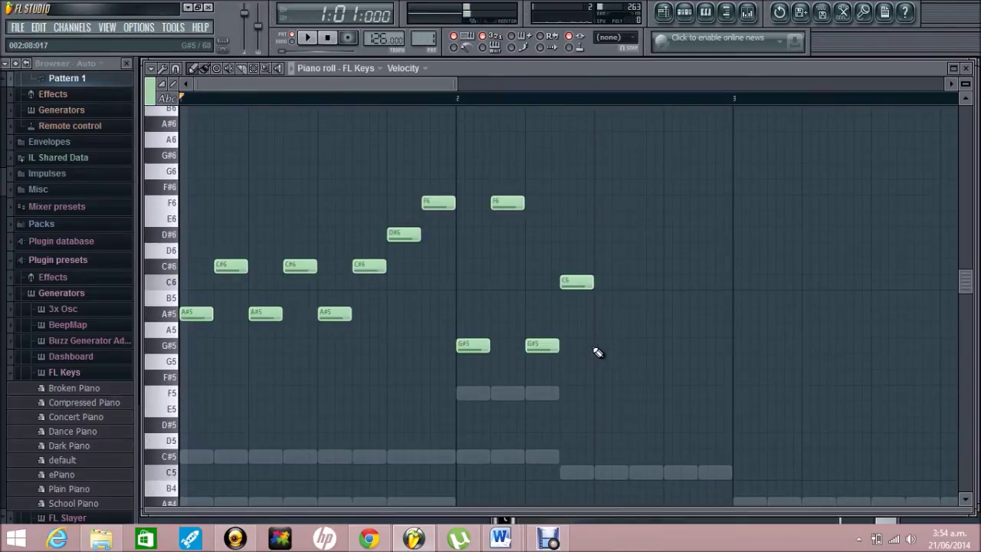
pyautogui.click(597, 347)
pyautogui.click(635, 285)
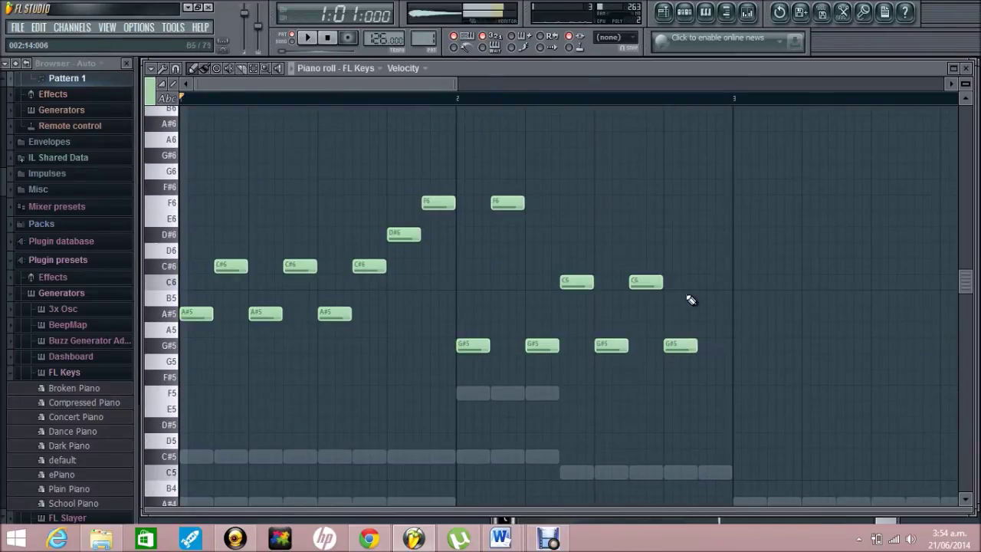
pyautogui.press('space')
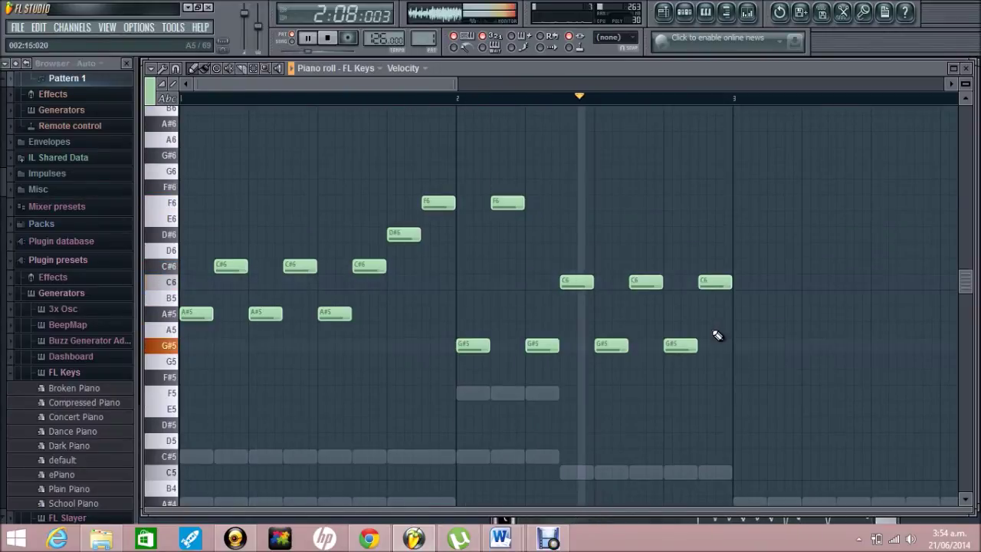
pyautogui.press('space')
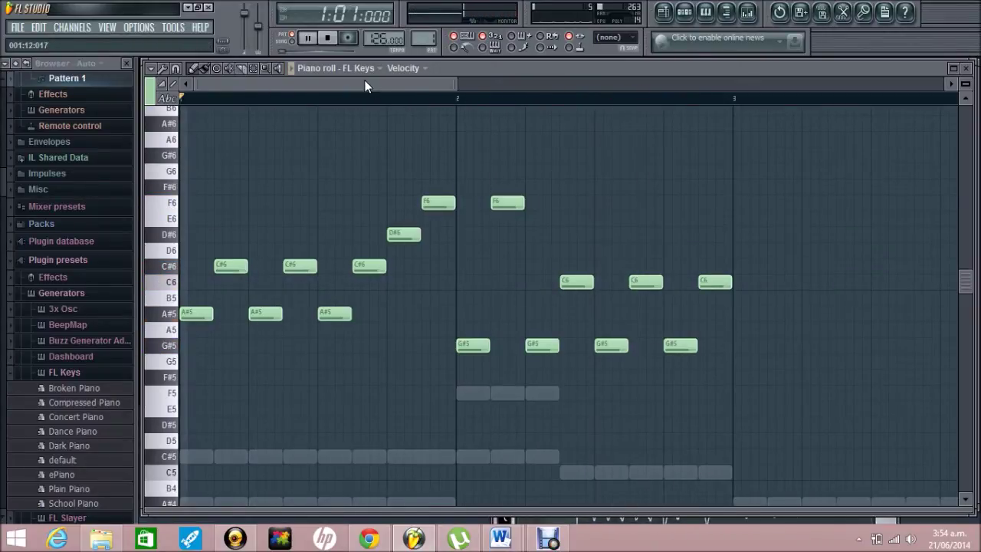
pyautogui.press('space')
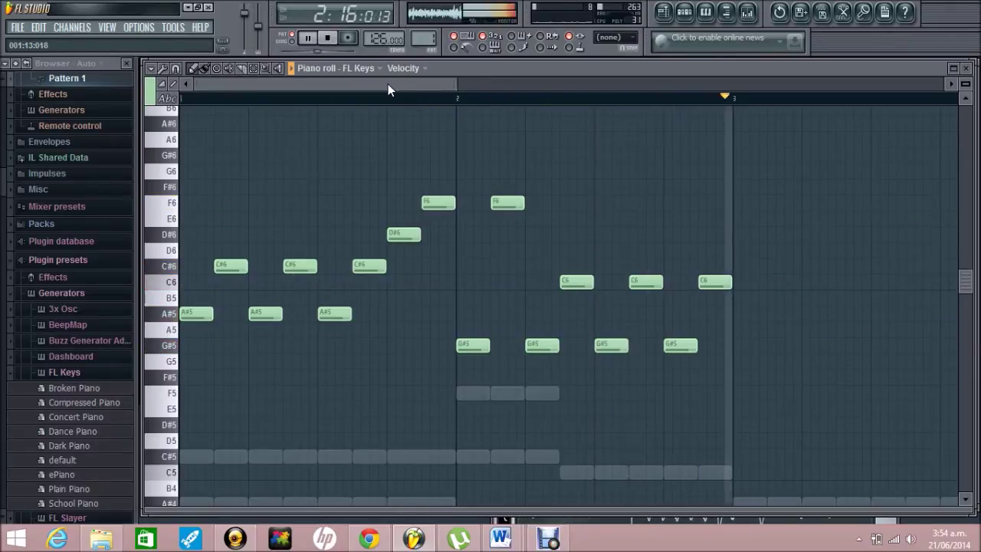
pyautogui.press('space')
# Step: Enter six two-step notes from the start of bar 3, alternating F#5 and A#5
pyautogui.scroll(-2, 552, 349)
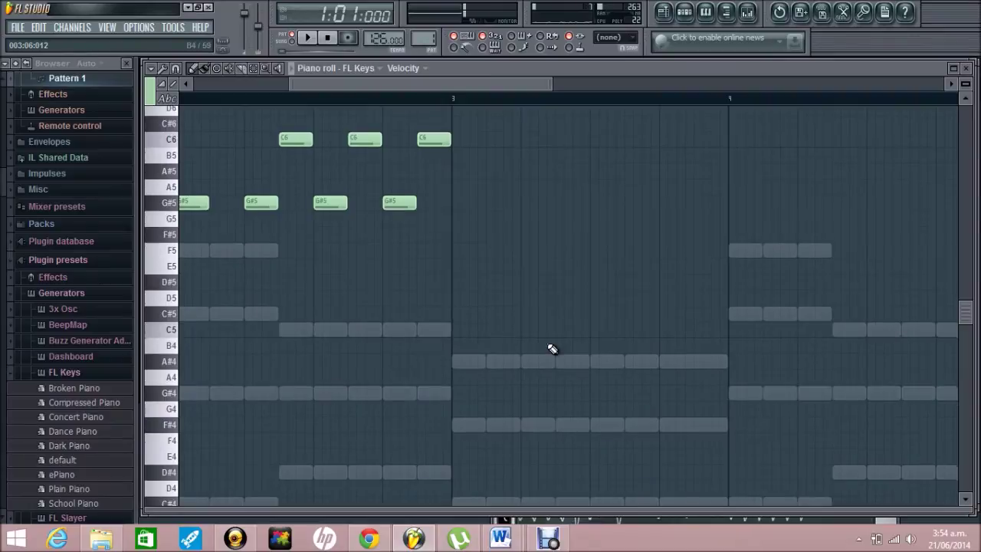
pyautogui.scroll(2, 454, 310)
pyautogui.click(457, 328)
pyautogui.moveTo(481, 297); pyautogui.dragTo(489, 256)
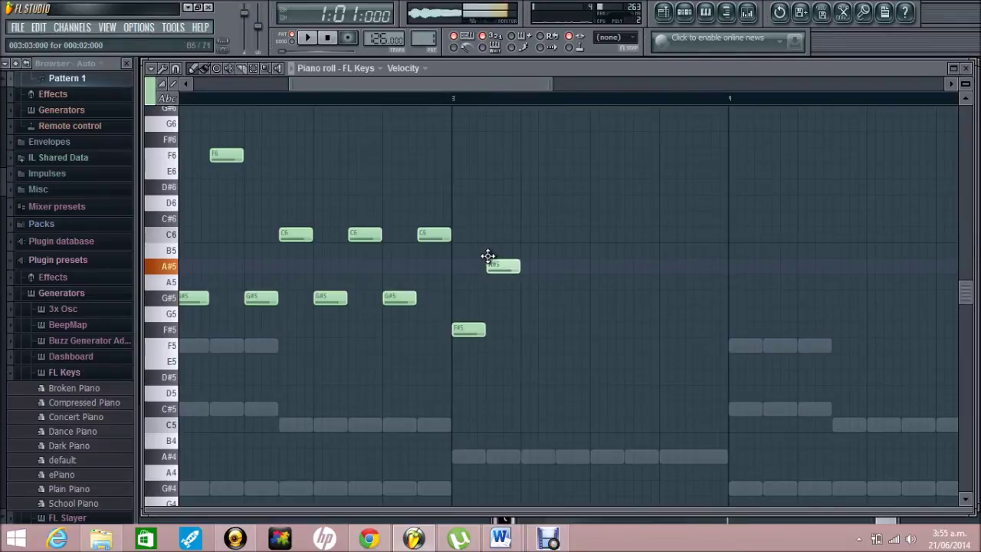
pyautogui.click(526, 329)
pyautogui.click(560, 266)
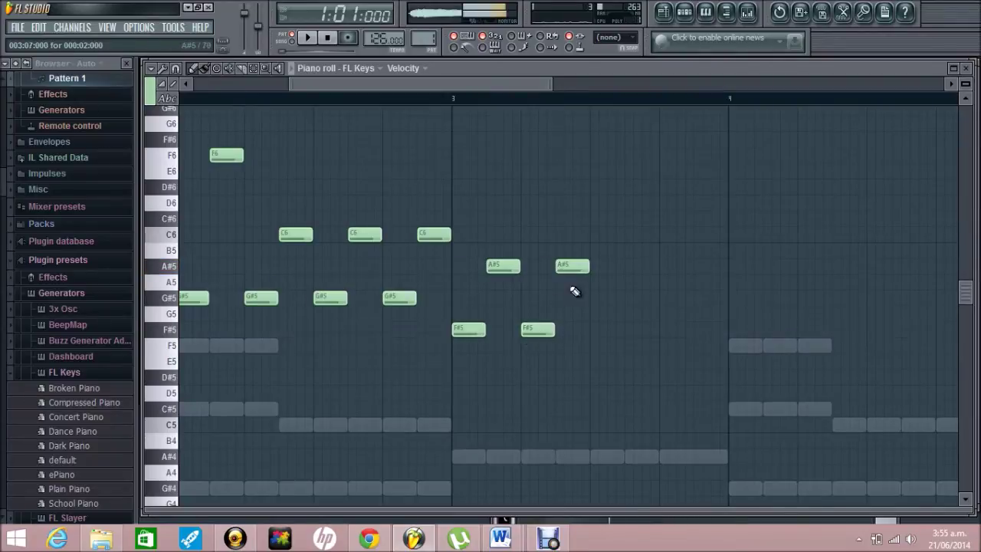
pyautogui.click(596, 329)
pyautogui.click(629, 269)
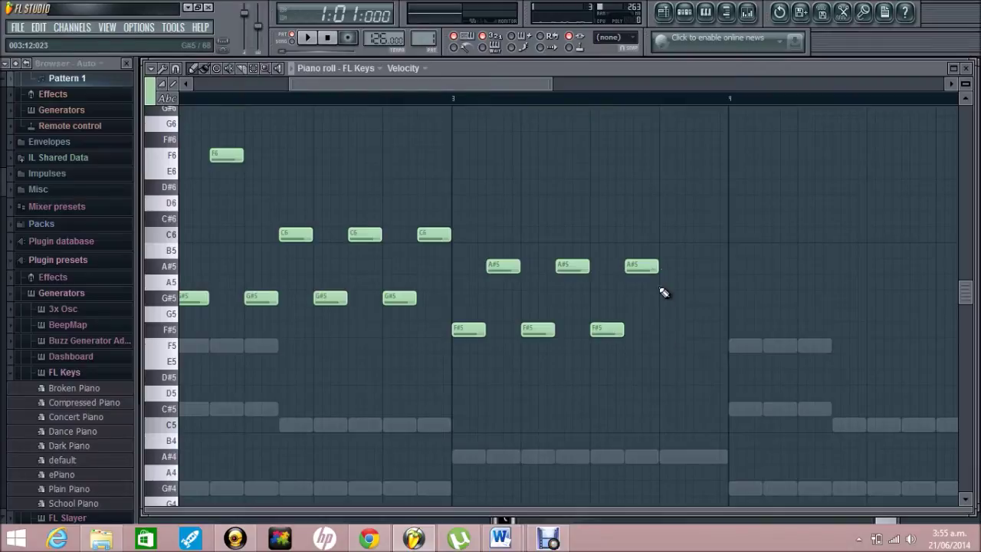
# Step: Complete bar 3 with two-step C#6 and F6 notes and play the pattern
pyautogui.moveTo(664, 237); pyautogui.dragTo(658, 220)
pyautogui.click(696, 187)
pyautogui.moveTo(691, 172); pyautogui.dragTo(689, 151)
pyautogui.press('space')
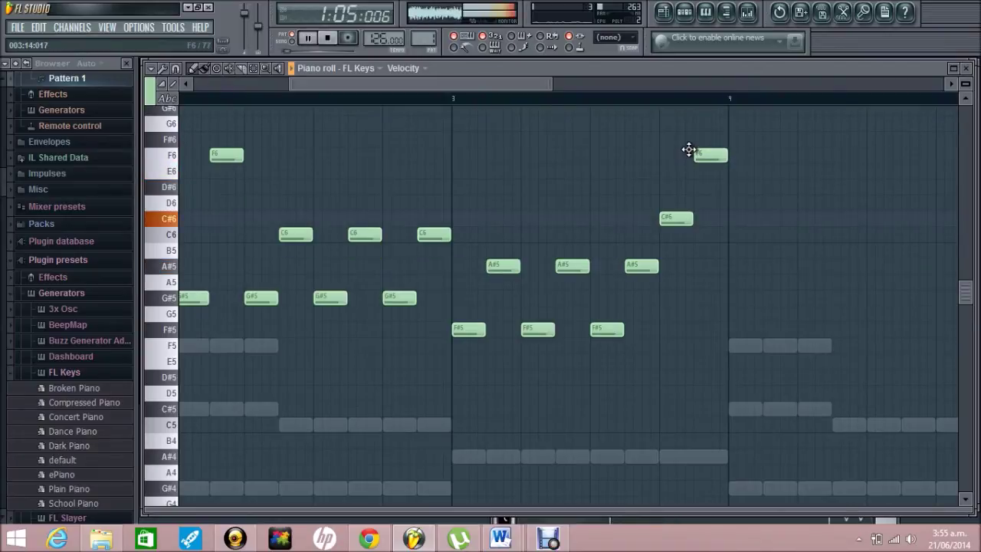
pyautogui.moveTo(443, 83); pyautogui.dragTo(521, 87)
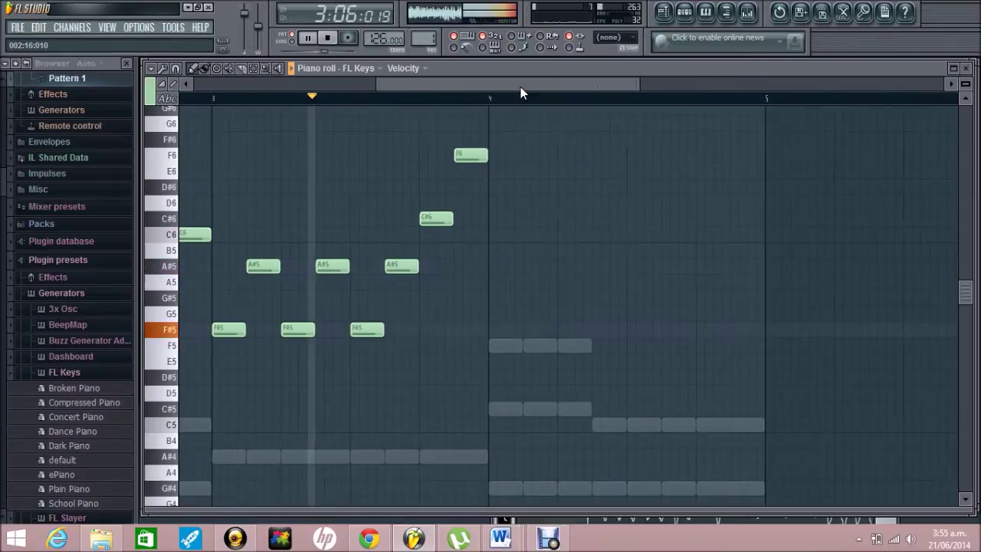
pyautogui.press('space')
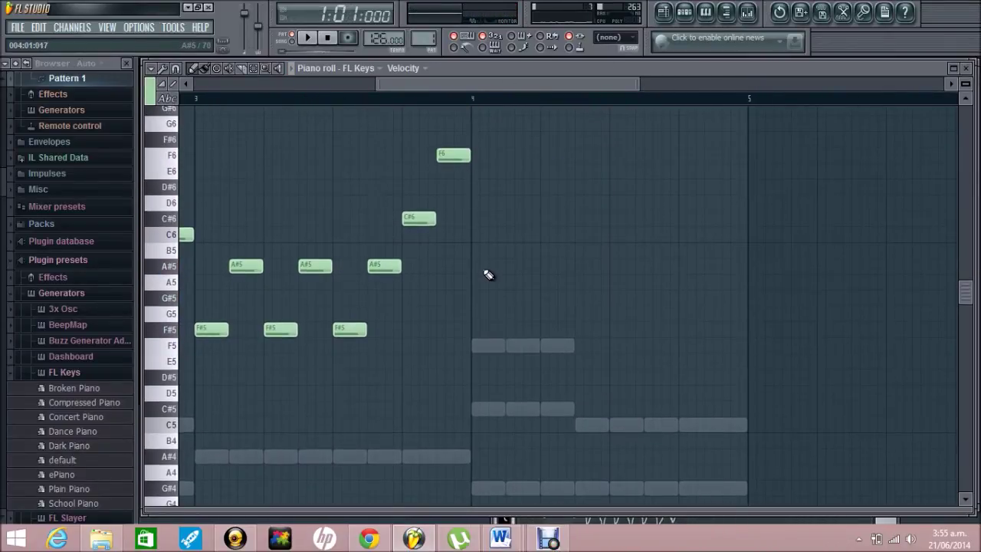
# Step: Enter six two-step notes from the start of bar 4: G#5, F6, G#5, C6, G#5 and C6
pyautogui.moveTo(479, 278); pyautogui.dragTo(474, 300)
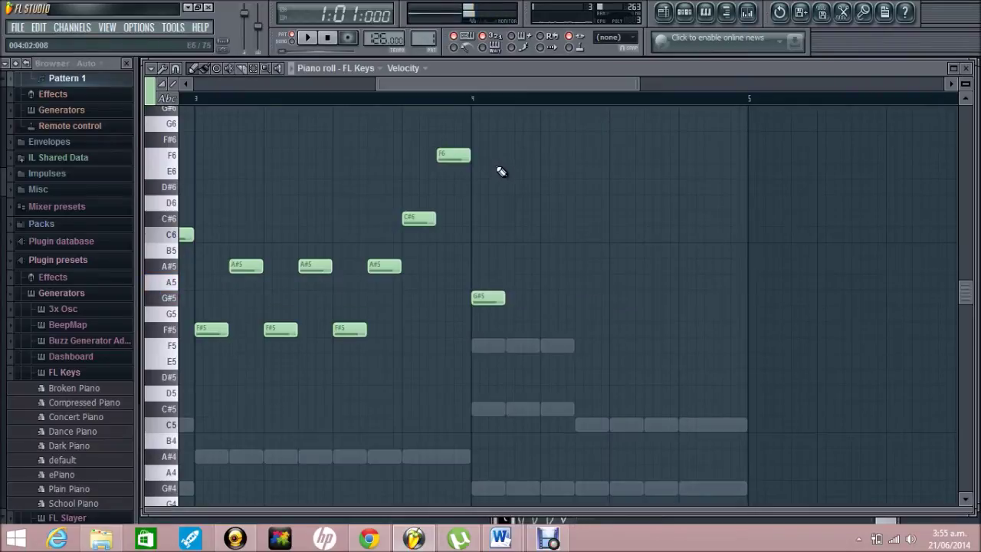
pyautogui.click(520, 157)
pyautogui.click(546, 299)
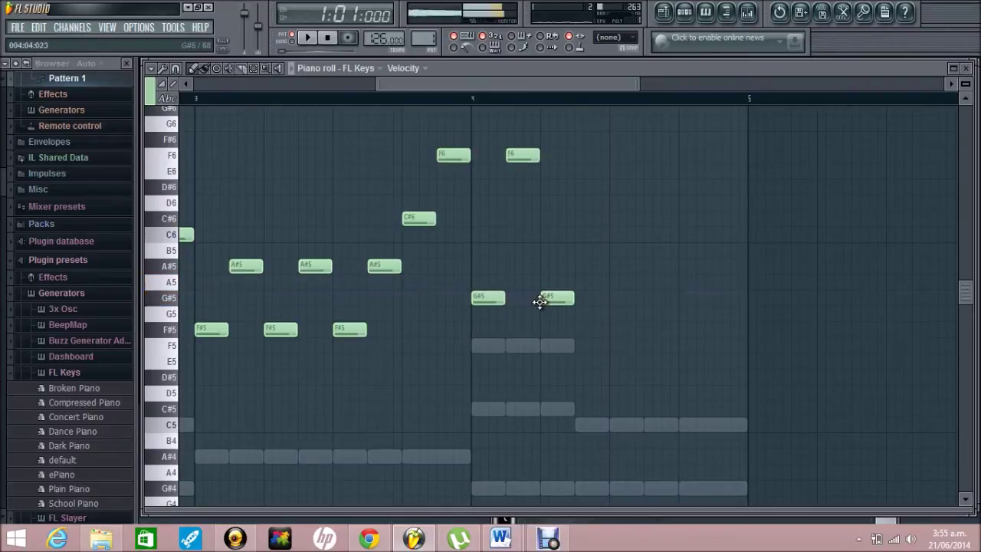
pyautogui.click(584, 237)
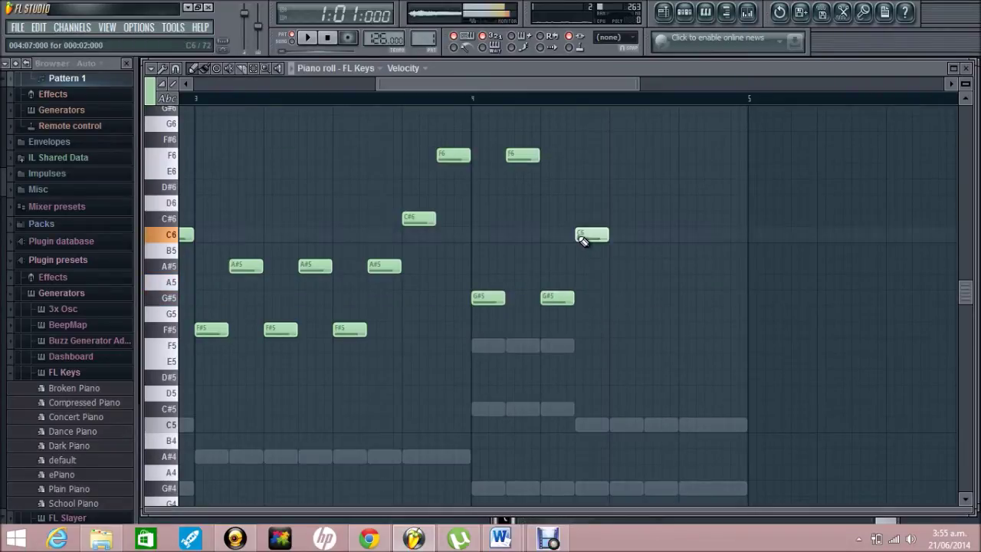
pyautogui.click(617, 301)
pyautogui.click(658, 236)
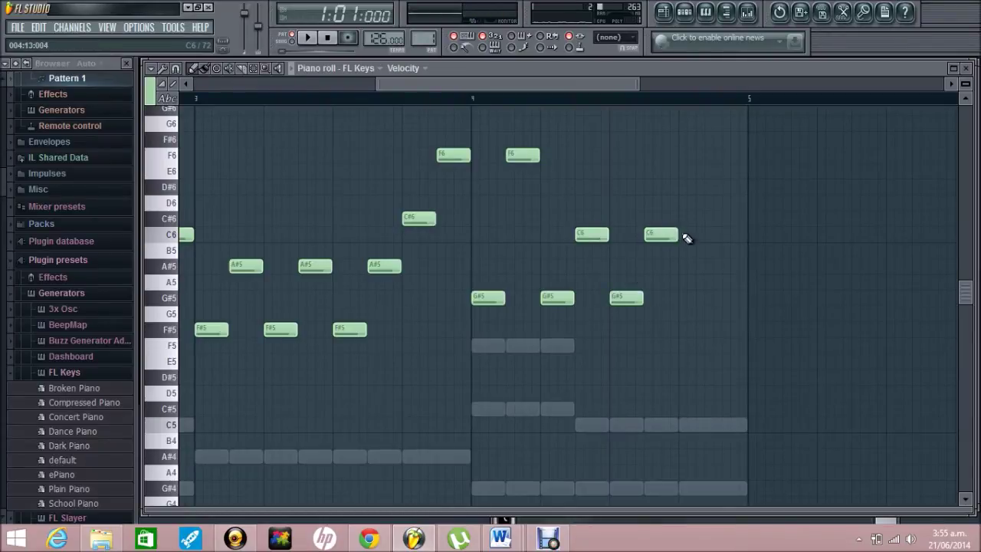
# Step: Complete bar 4 with two-step C#6 and D#6 notes and play the pattern
pyautogui.click(692, 203)
pyautogui.moveTo(696, 202); pyautogui.dragTo(697, 220)
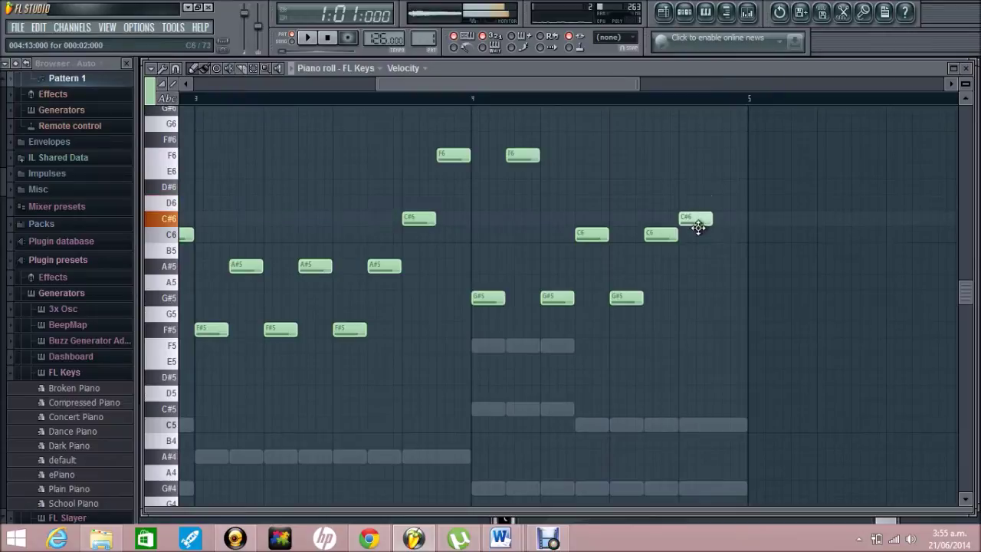
pyautogui.click(722, 191)
pyautogui.press('space')
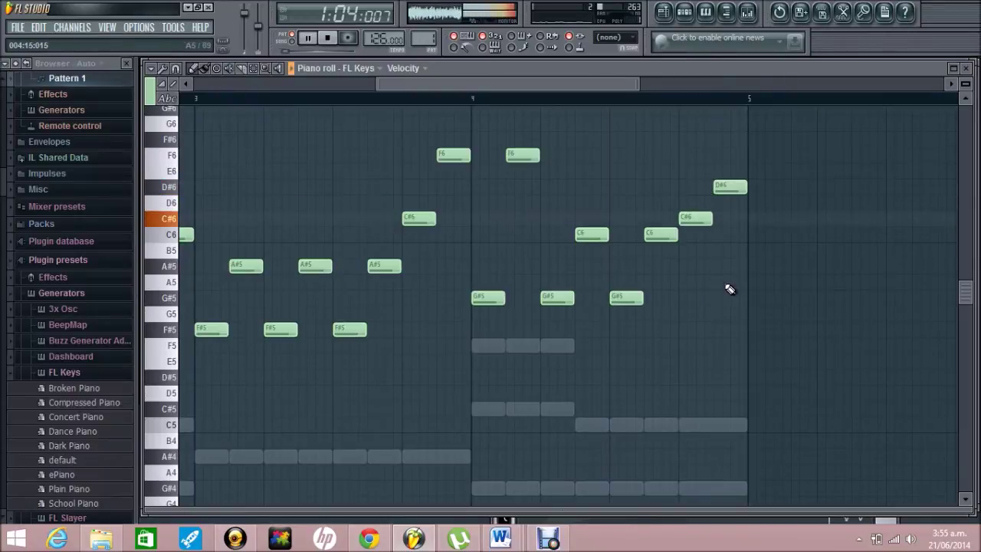
pyautogui.moveTo(565, 87); pyautogui.dragTo(546, 89)
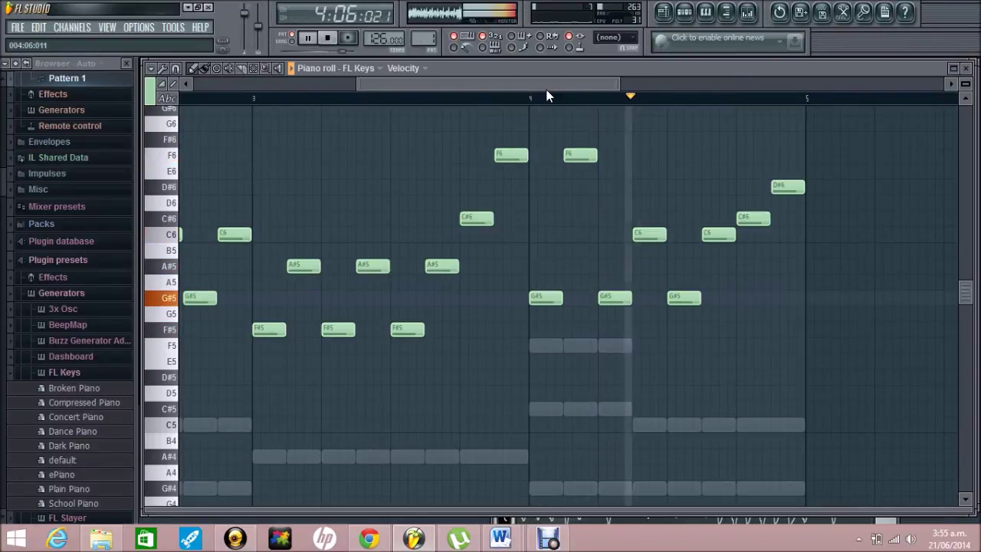
# Step: Close the FL Keys piano roll, switch playback to song mode and play the arrangement
pyautogui.click(968, 69)
pyautogui.click(848, 78)
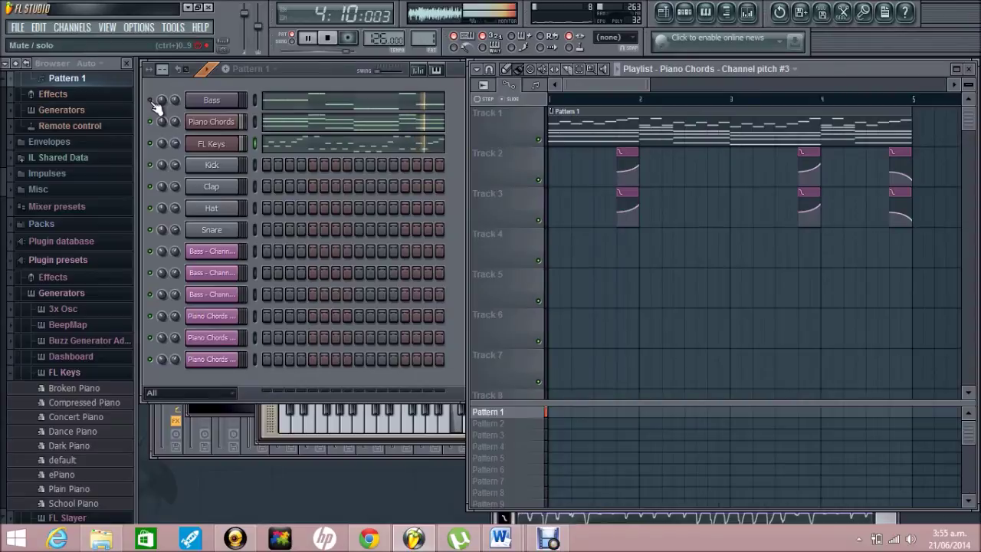
pyautogui.press('space')
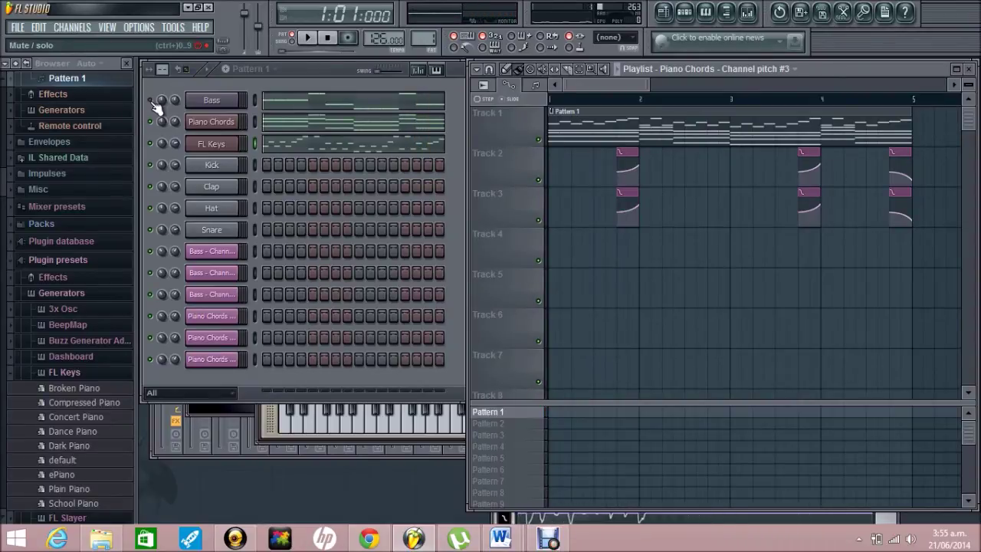
pyautogui.click(154, 100)
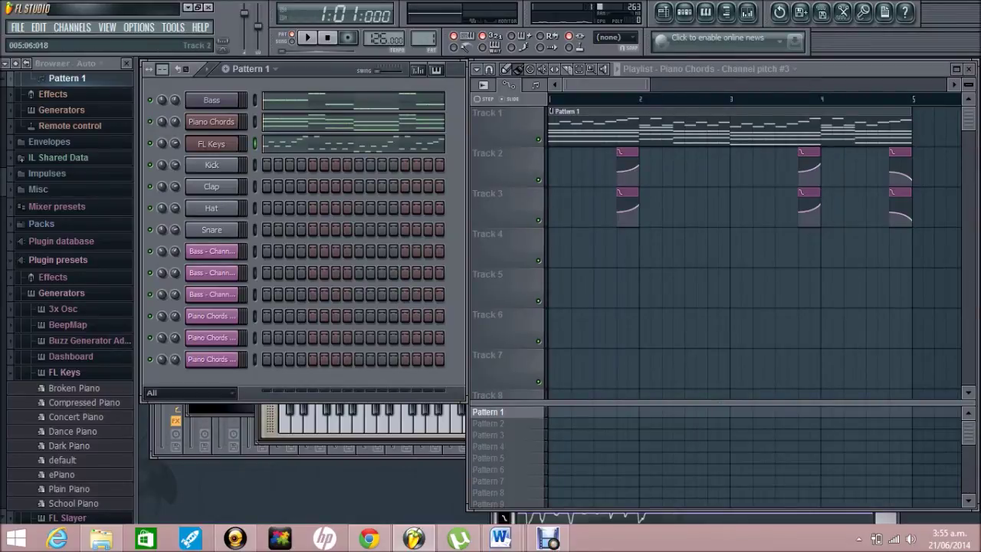
pyautogui.click(291, 42)
pyautogui.press('space')
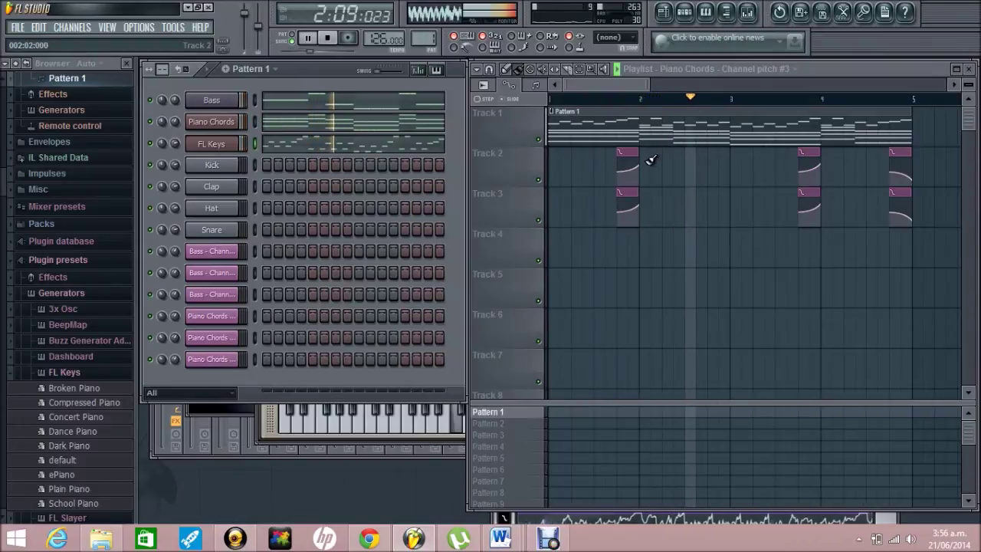
pyautogui.press('space')
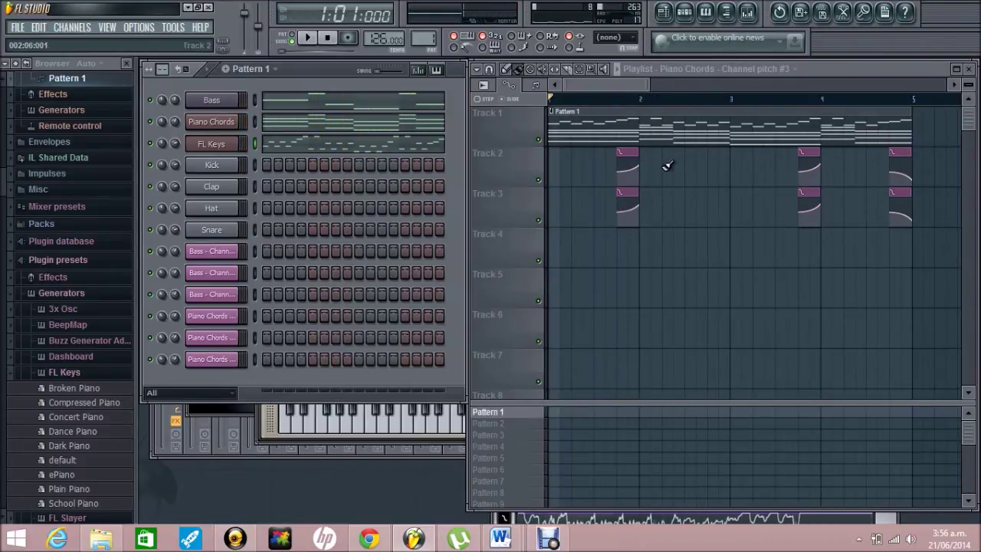
# Step: Lower the end points of the bar 1 pitch-automation clips on Tracks 2 and 3 to about 60%
pyautogui.moveTo(641, 163); pyautogui.dragTo(642, 170)
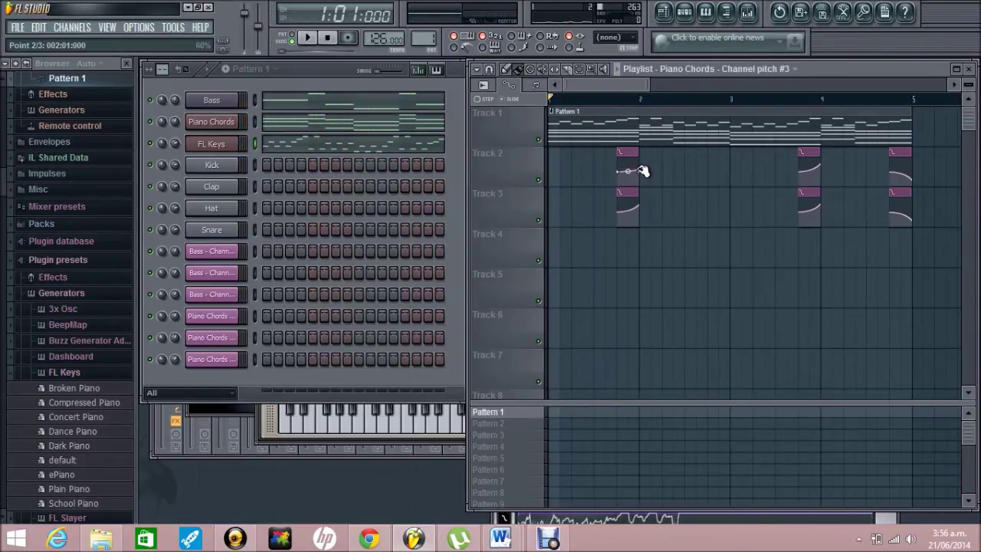
pyautogui.moveTo(640, 203); pyautogui.dragTo(642, 206)
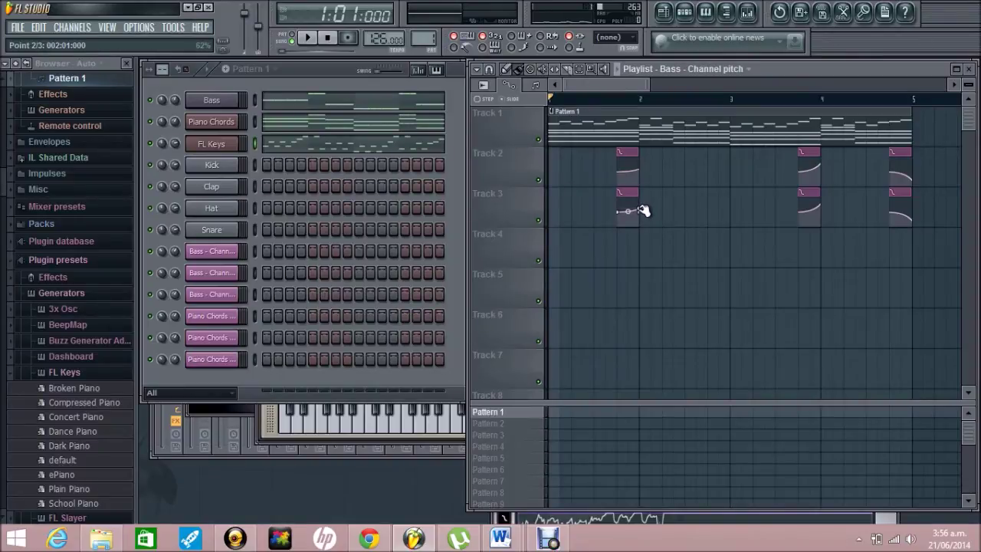
pyautogui.moveTo(644, 212); pyautogui.dragTo(644, 213)
# Step: Copy the 75% end-point value of Track 2's bar 3 pitch clip to the matching end point on Track 3
pyautogui.rightClick(825, 167)
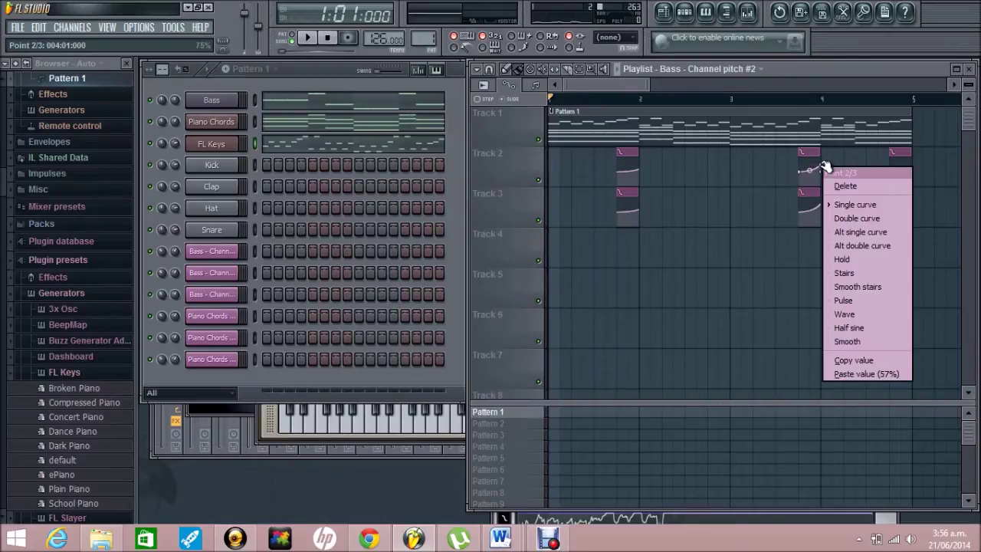
pyautogui.click(857, 360)
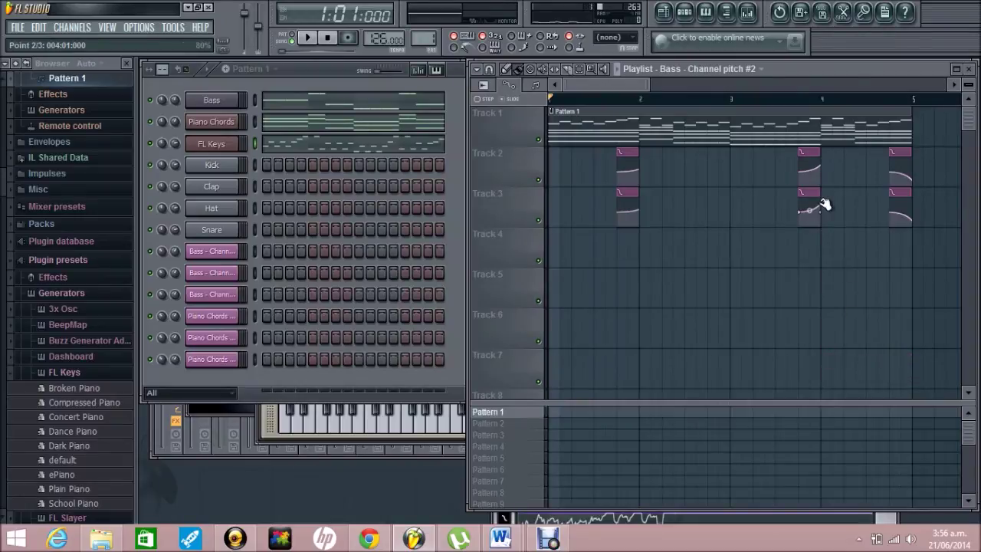
pyautogui.rightClick(825, 207)
pyautogui.click(870, 412)
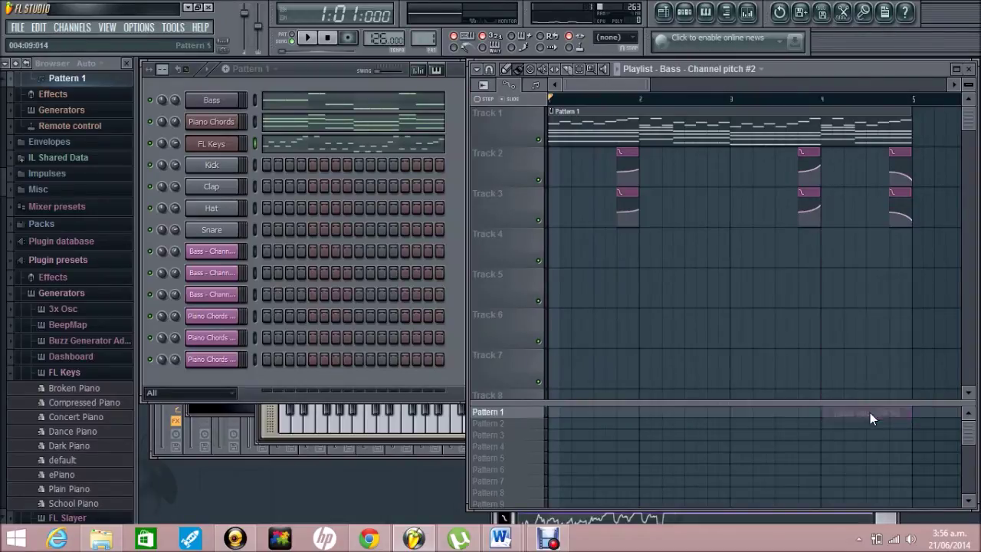
# Step: Copy the end-point value of Track 3's bar 4 pitch clip to the matching end point on Track 2
pyautogui.rightClick(914, 220)
pyautogui.click(931, 414)
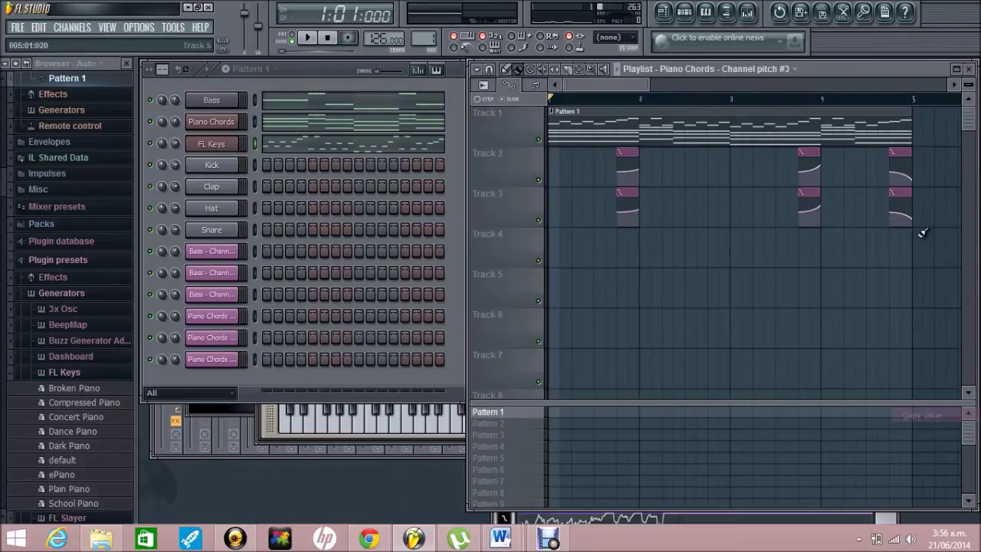
pyautogui.rightClick(913, 176)
pyautogui.click(939, 389)
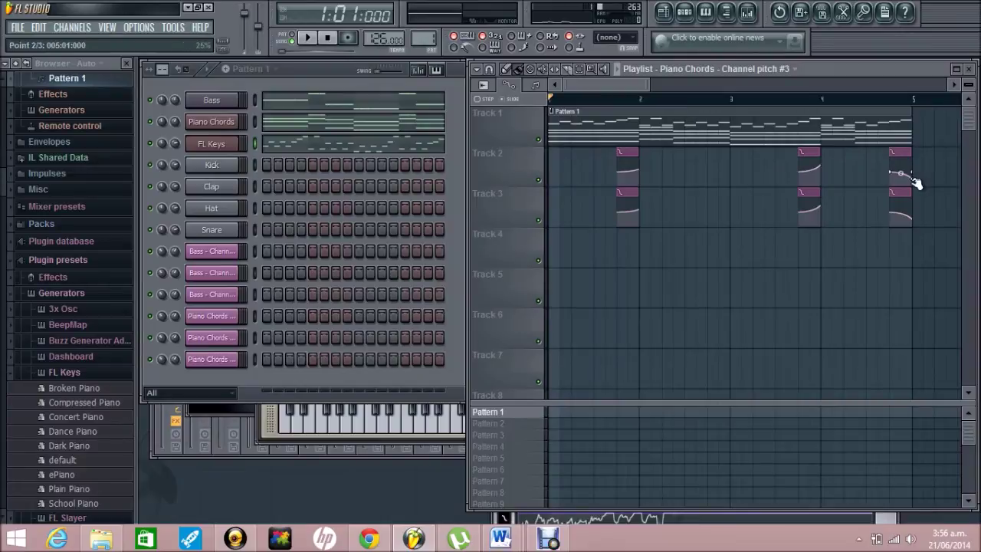
# Step: Reduce the curve tension of the pitch-automation clips, the last one on Track 3 to 10%, playing the song before and after
pyautogui.press('space')
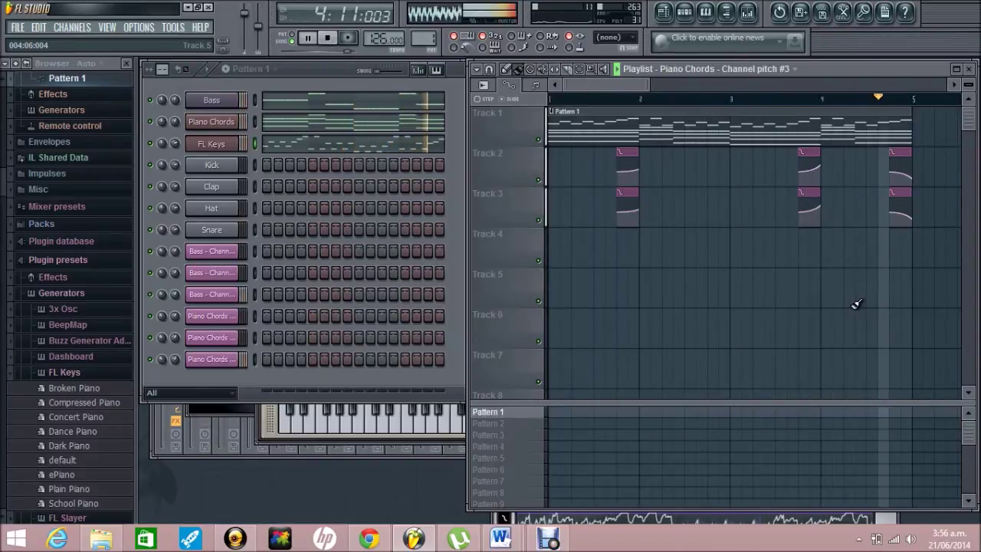
pyautogui.press('space')
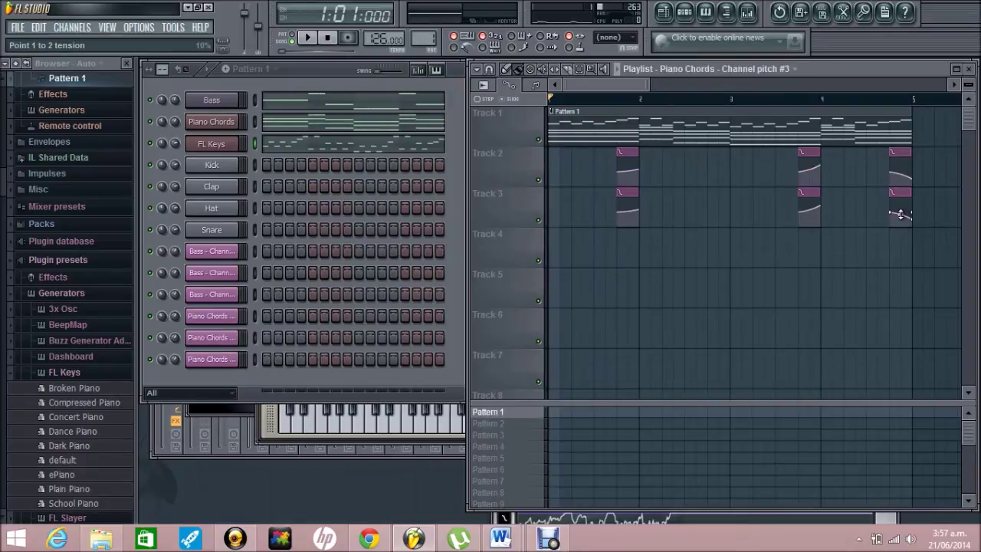
pyautogui.press('space')
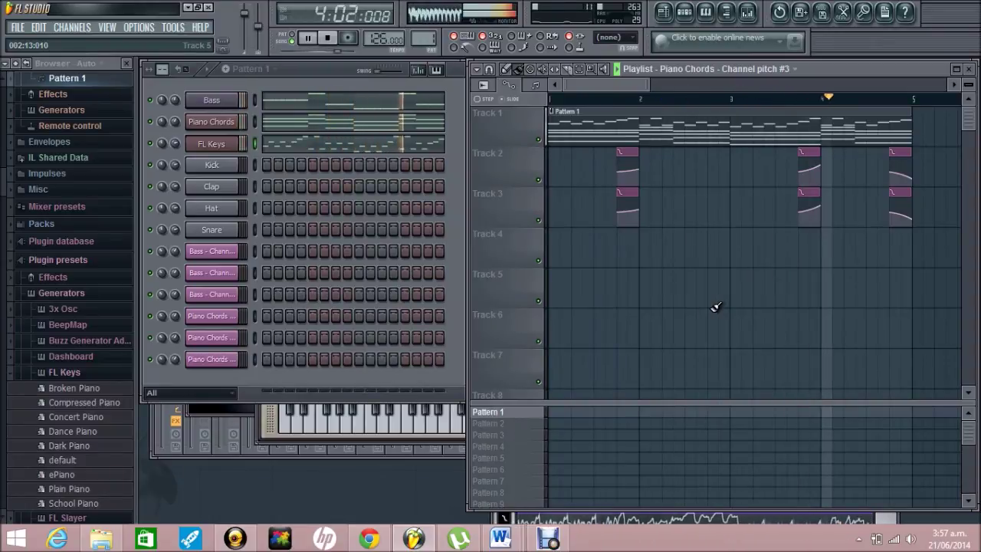
pyautogui.press('space')
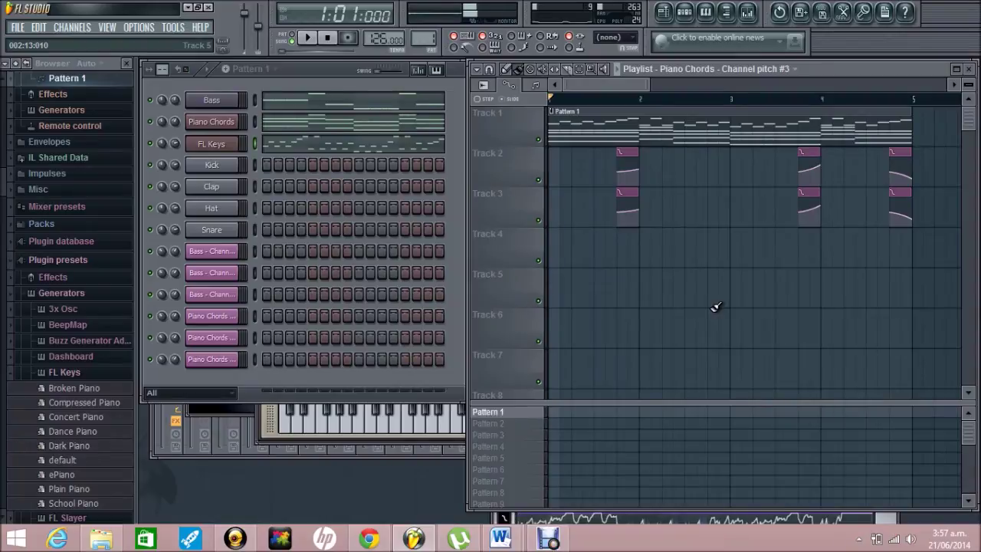
pyautogui.click(26, 63)
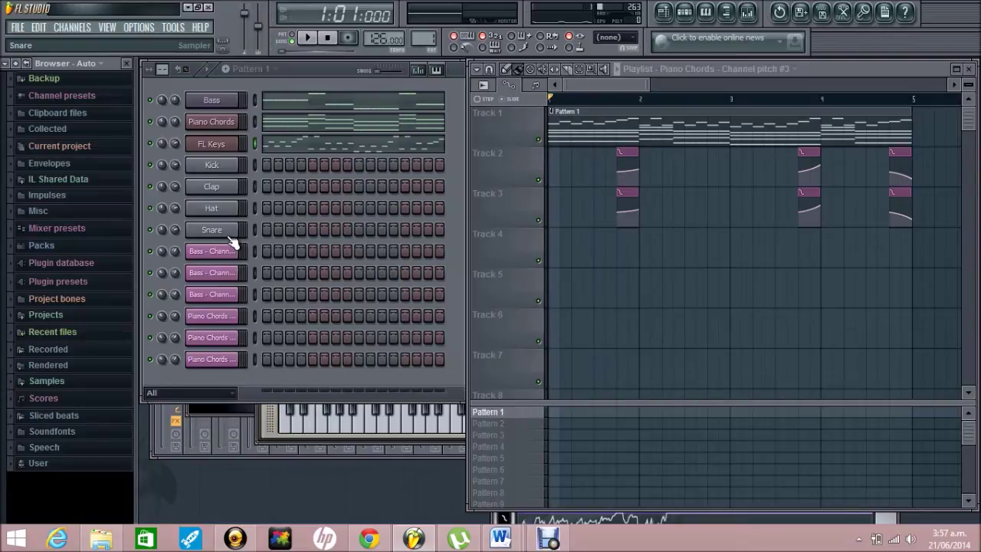
pyautogui.rightClick(216, 165)
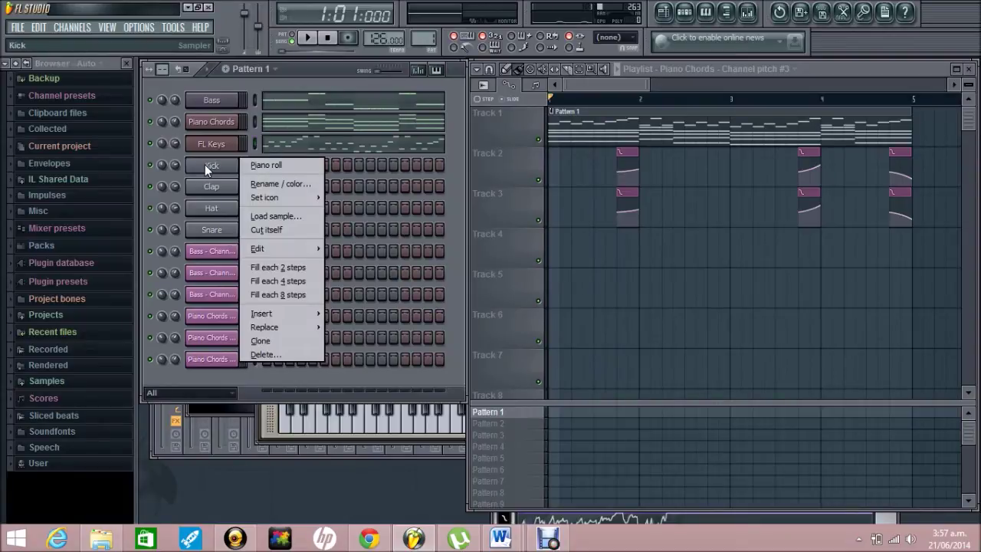
pyautogui.moveTo(266, 315)
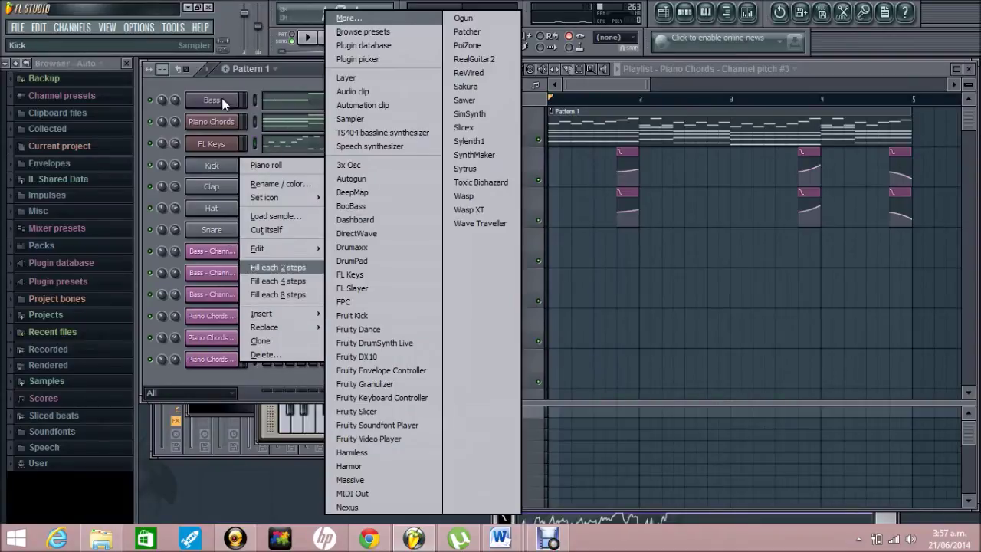
# Step: Lower the FL Keys channel volume and play Pattern 1 in pattern mode to check the balance
pyautogui.moveTo(176, 151); pyautogui.dragTo(185, 172)
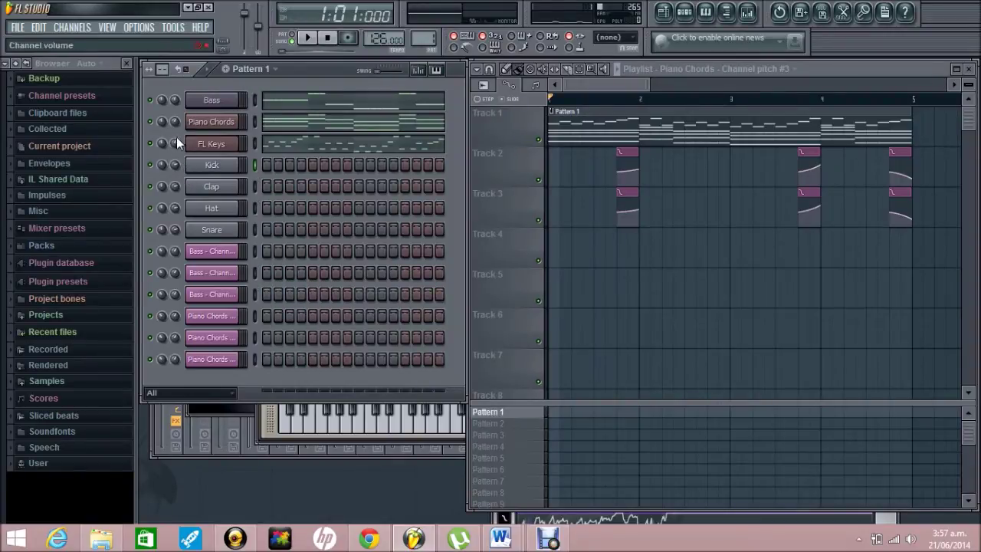
pyautogui.click(295, 36)
pyautogui.press('space')
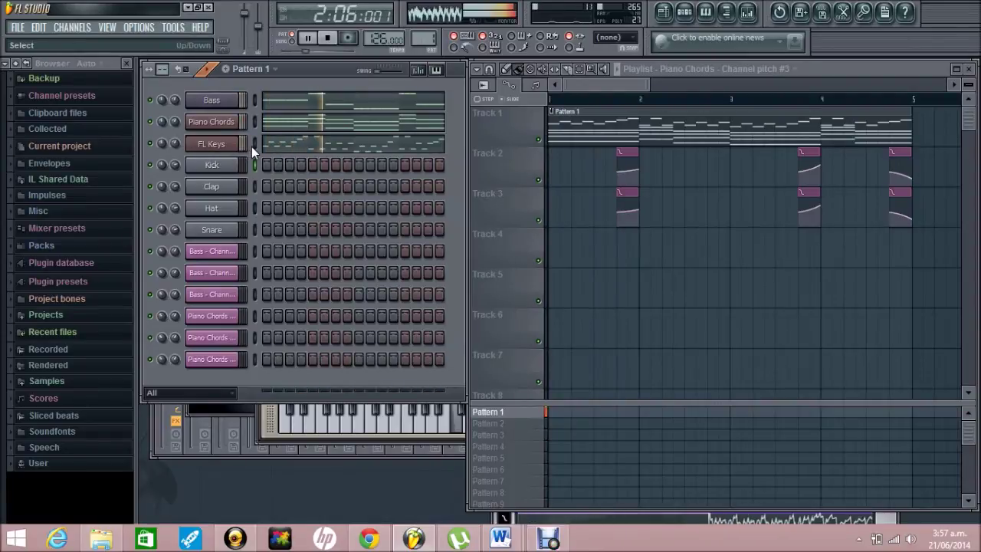
pyautogui.press('space')
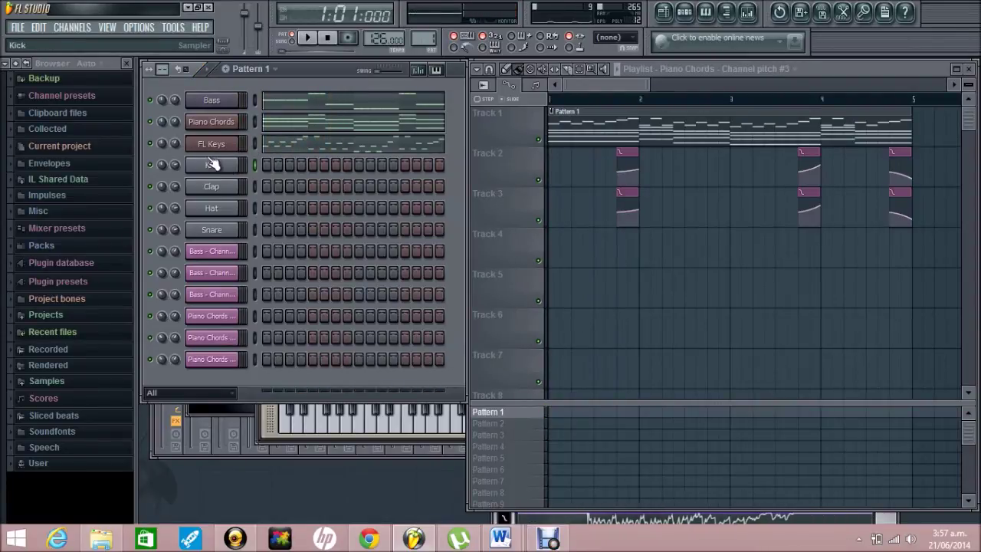
# Step: Insert a Nexus channel above Kick and move its plugin window so that it is fully visible
pyautogui.rightClick(213, 164)
pyautogui.moveTo(292, 313)
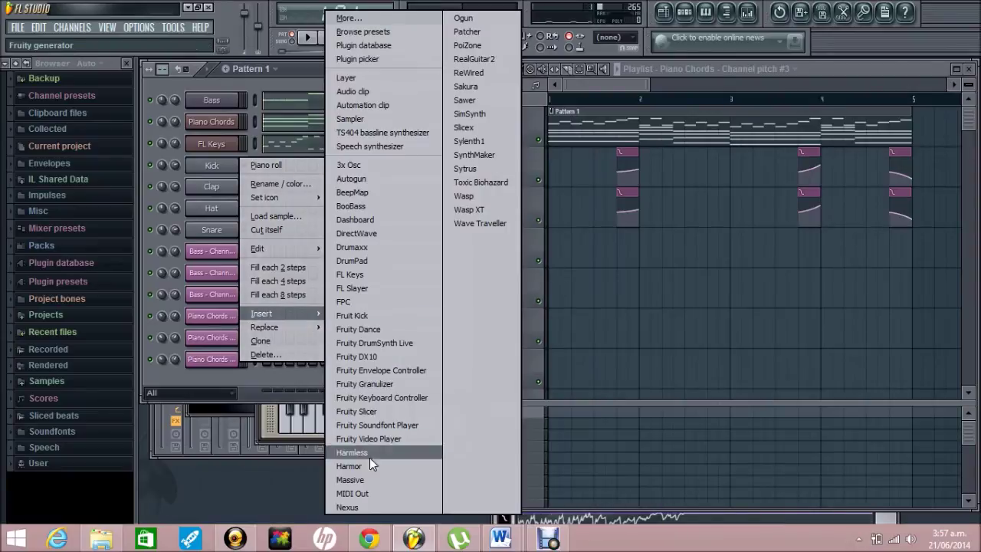
pyautogui.click(366, 503)
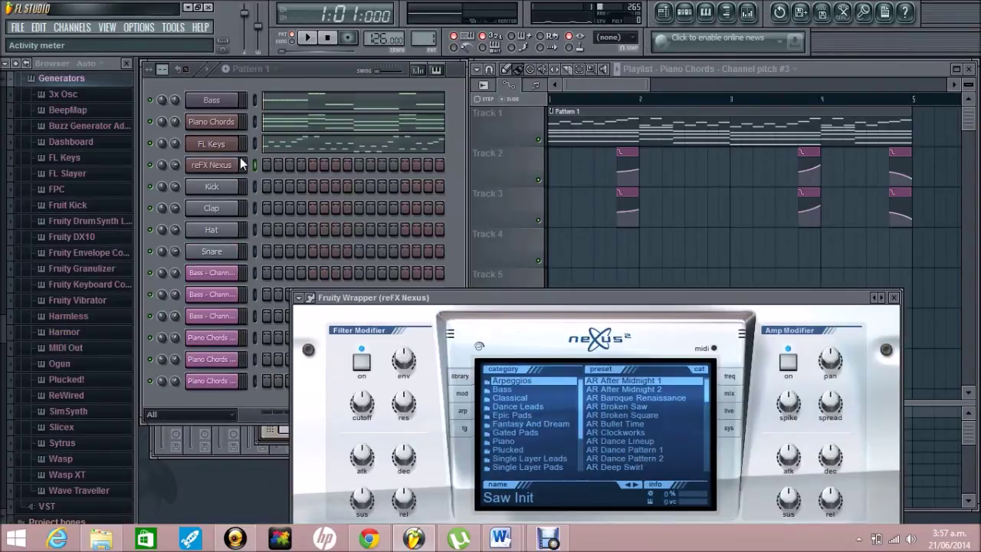
pyautogui.moveTo(651, 301); pyautogui.dragTo(613, 93)
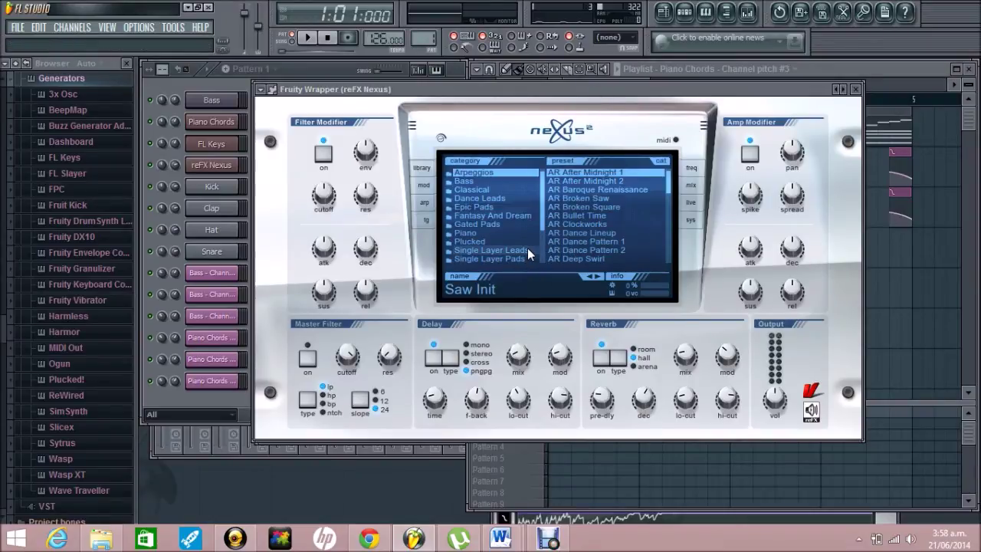
# Step: Load the LD Egopunk preset from the Dance Leads category in Nexus
pyautogui.click(490, 198)
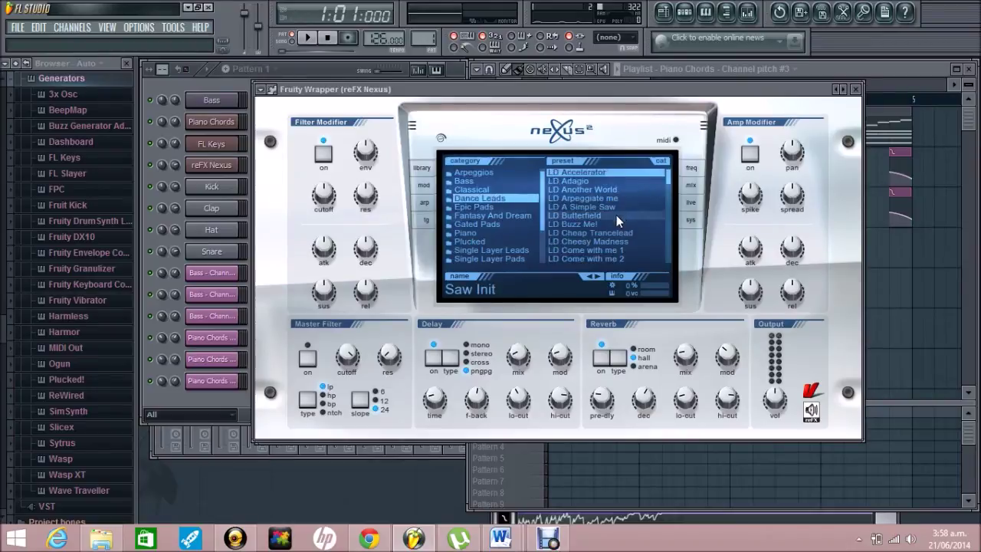
pyautogui.scroll(-5, 610, 221)
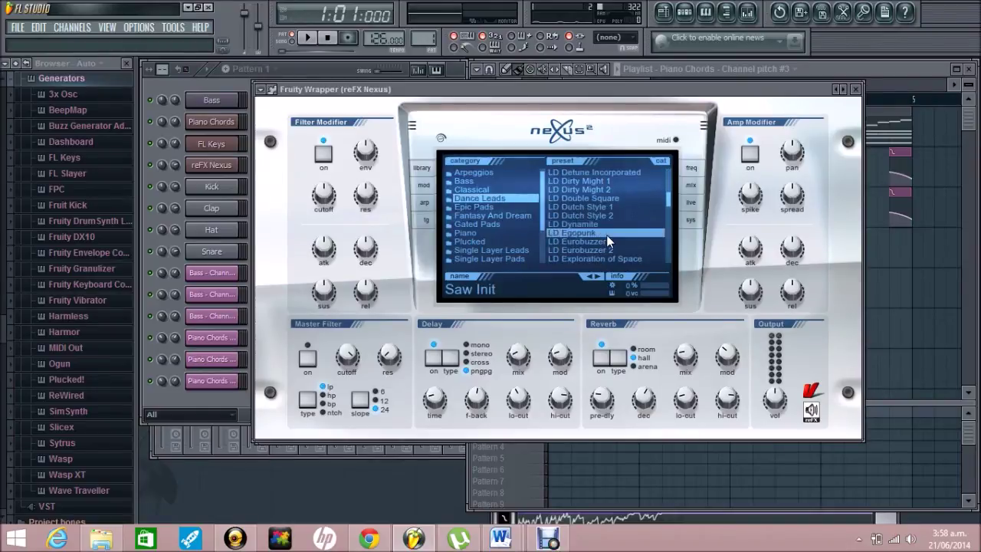
pyautogui.click(606, 234)
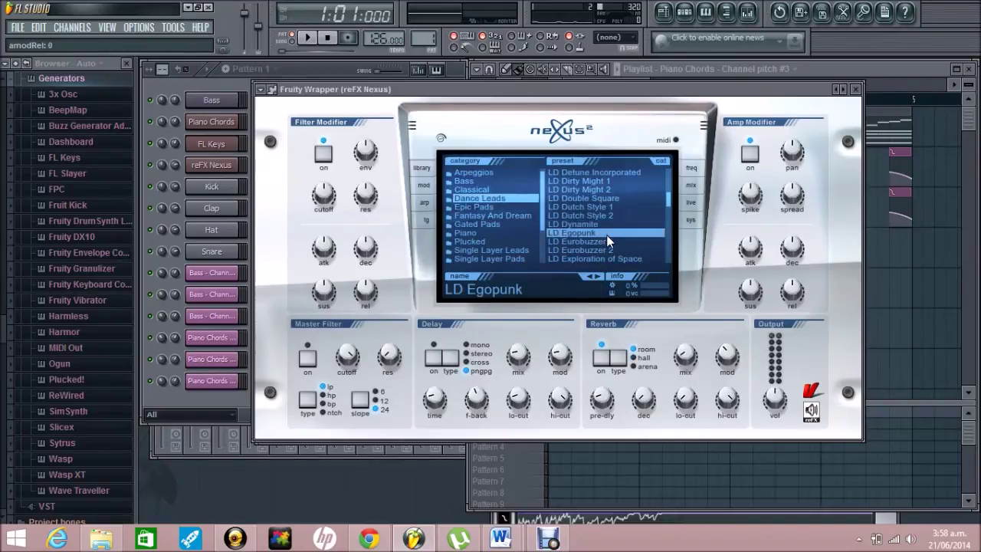
# Step: Raise the reverb decay of the Nexus lead and set its amp modifier release to about 27, auditioning notes along the way
pyautogui.press('q')
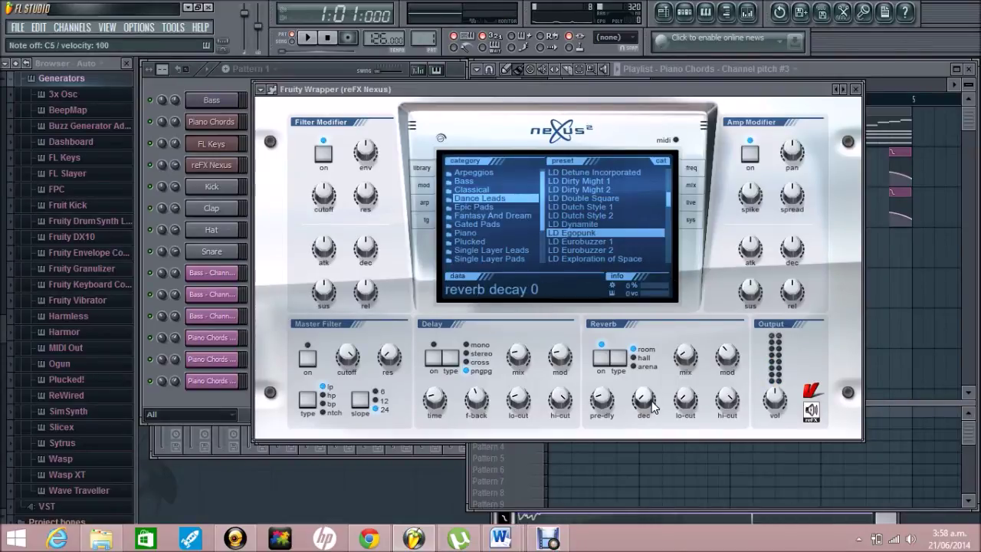
pyautogui.moveTo(652, 401); pyautogui.dragTo(649, 375)
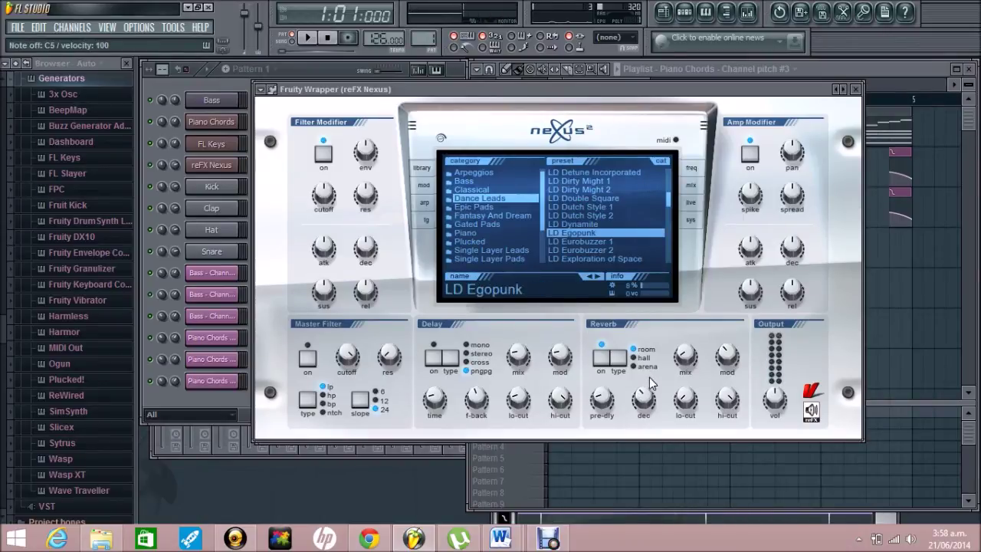
pyautogui.click(792, 297)
pyautogui.moveTo(792, 297)
pyautogui.mouseDown()
pyautogui.moveTo(790, 264)
pyautogui.moveTo(795, 289)
pyautogui.mouseUp()
pyautogui.press('z')
pyautogui.press('z')
pyautogui.press('z')
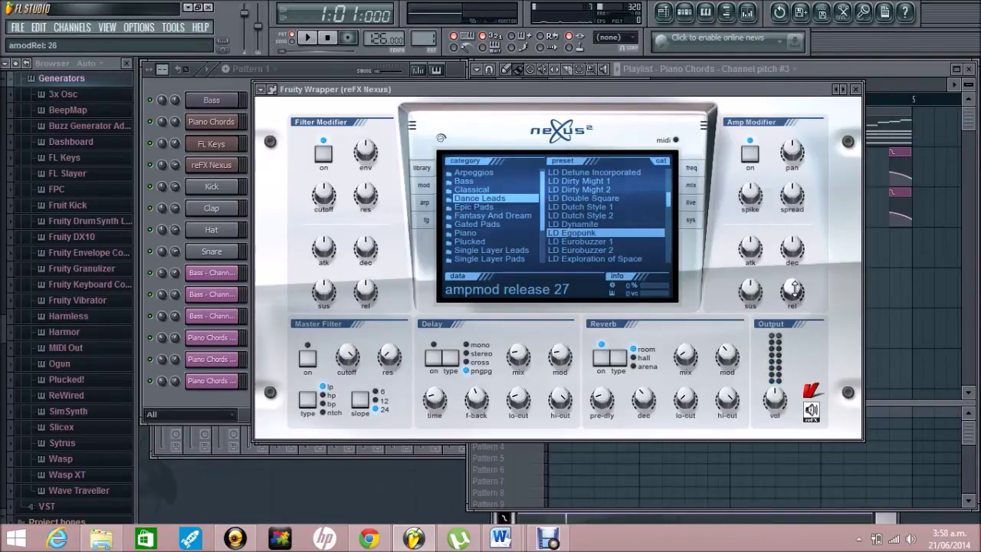
pyautogui.press('z')
pyautogui.press('z')
pyautogui.press('z')
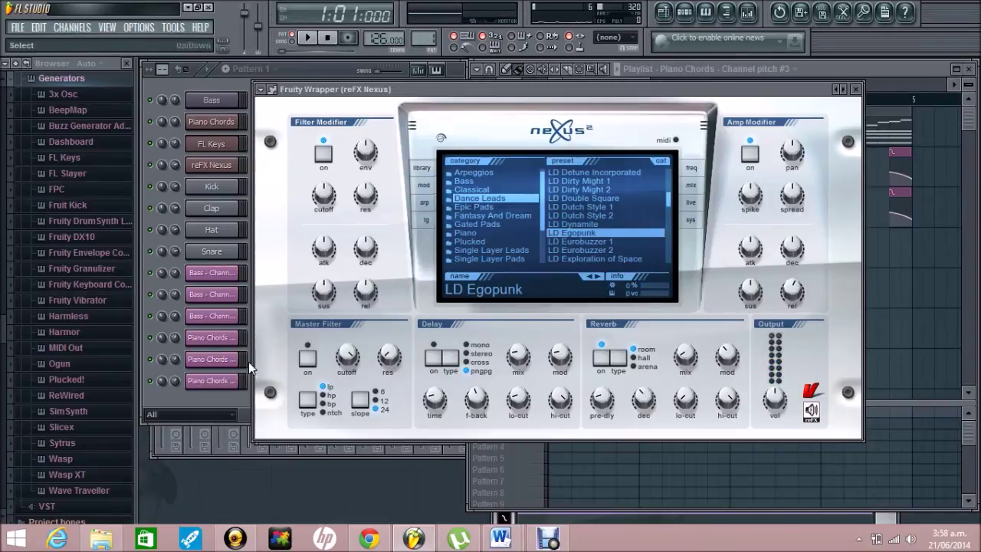
# Step: Enable the Nexus master filter, lower its cutoff to about 89 and audition a few notes
pyautogui.click(306, 359)
pyautogui.moveTo(347, 355); pyautogui.dragTo(349, 383)
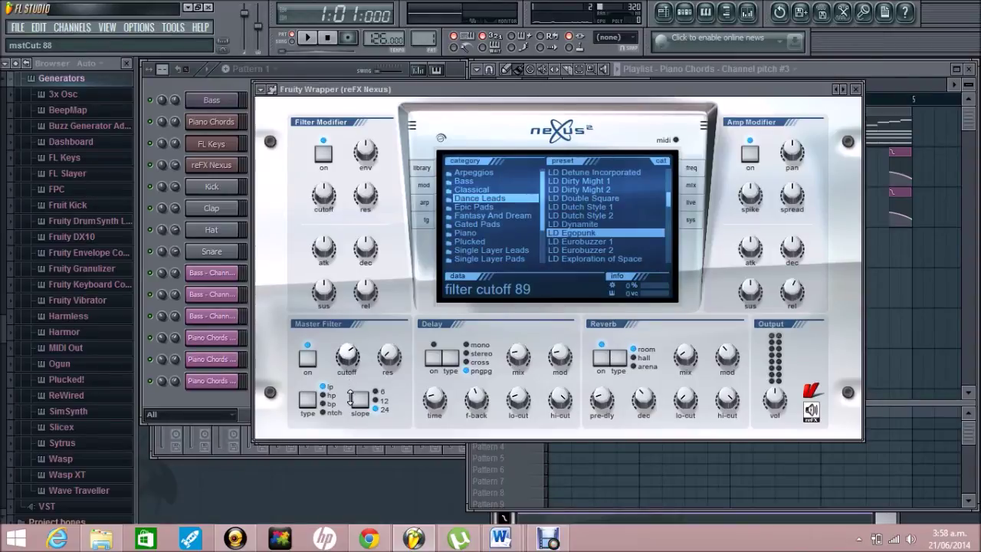
pyautogui.press('z')
pyautogui.press('z')
pyautogui.press('z')
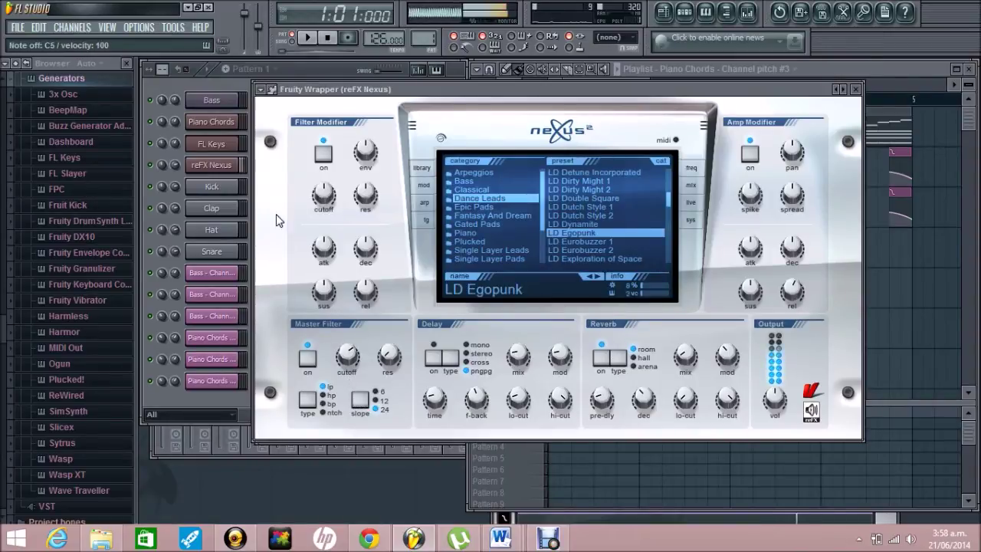
# Step: Copy the FL Keys melody notes into the reFX Nexus channel of Pattern 1
pyautogui.click(254, 147)
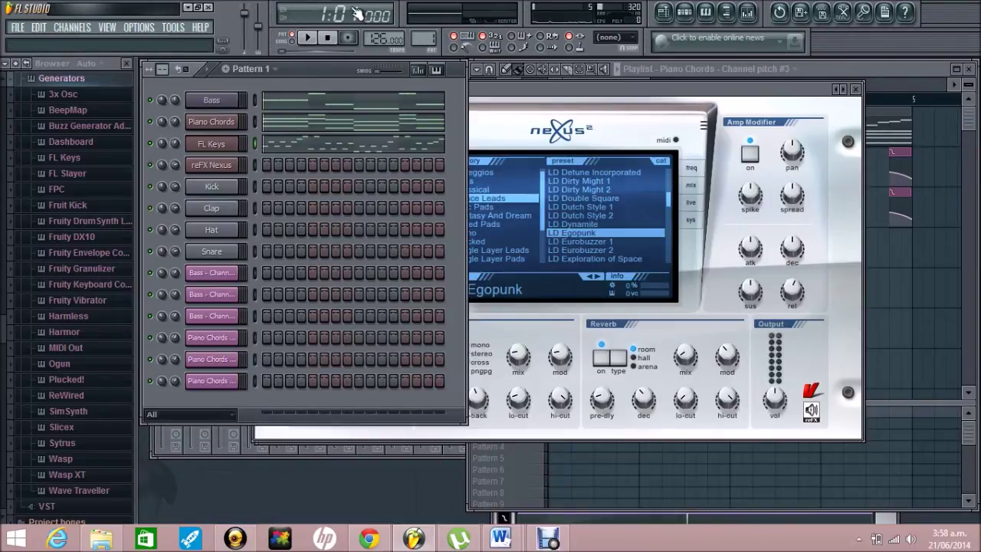
pyautogui.doubleClick(255, 146)
pyautogui.doubleClick(255, 146)
pyautogui.click(256, 146)
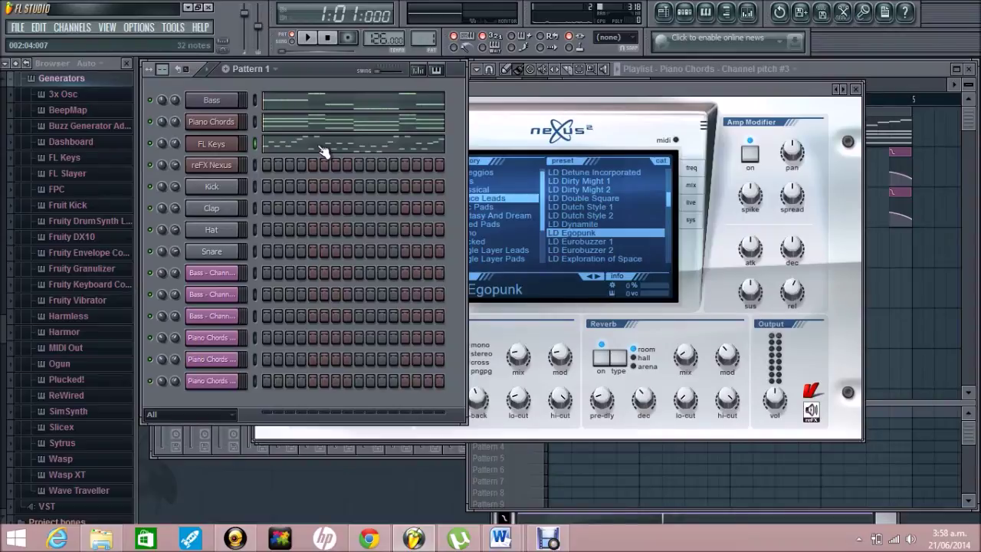
pyautogui.click(255, 164)
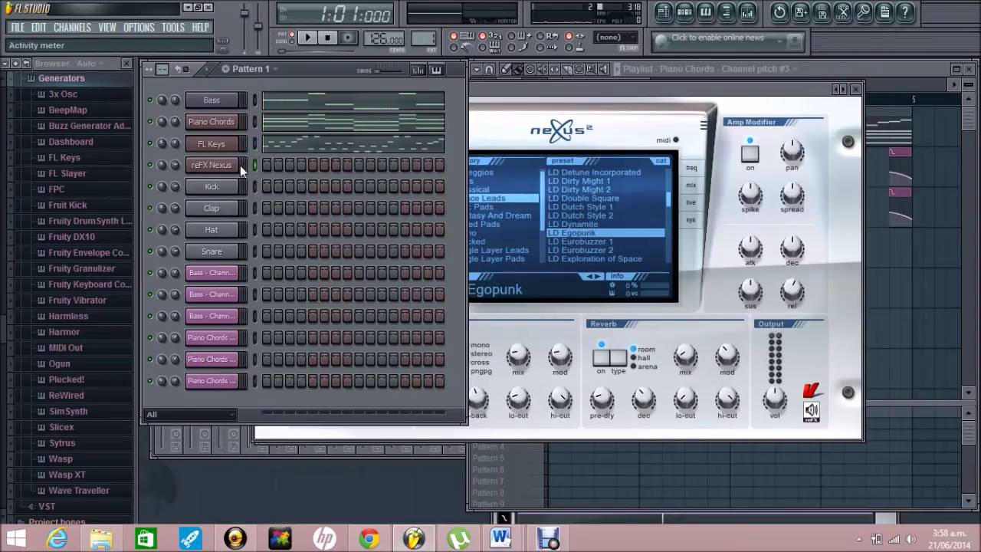
pyautogui.hotkey('ctrl', 'v')
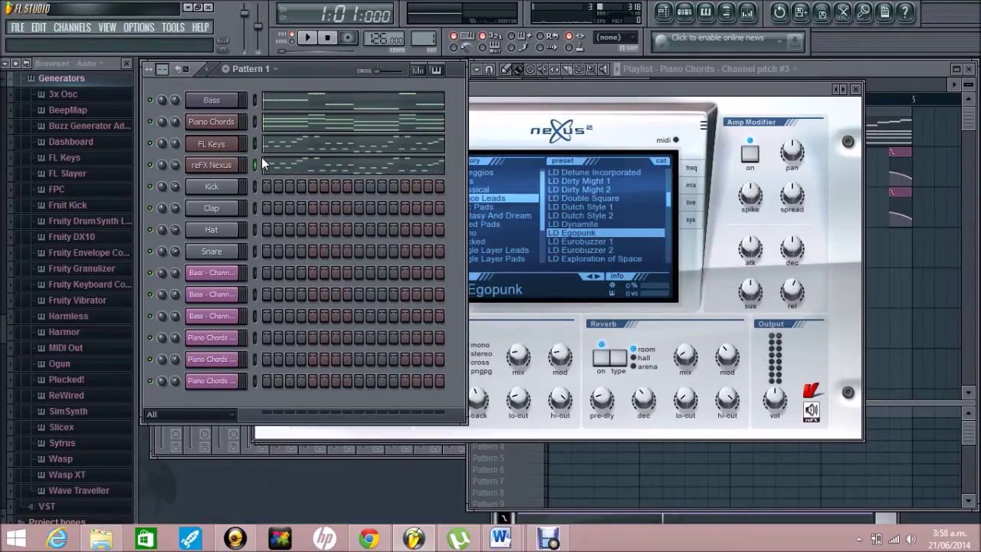
# Step: Rename the reFX Nexus channel as Lead 1
pyautogui.rightClick(228, 163)
pyautogui.click(284, 184)
pyautogui.write('Lead 1')
pyautogui.press('Return')
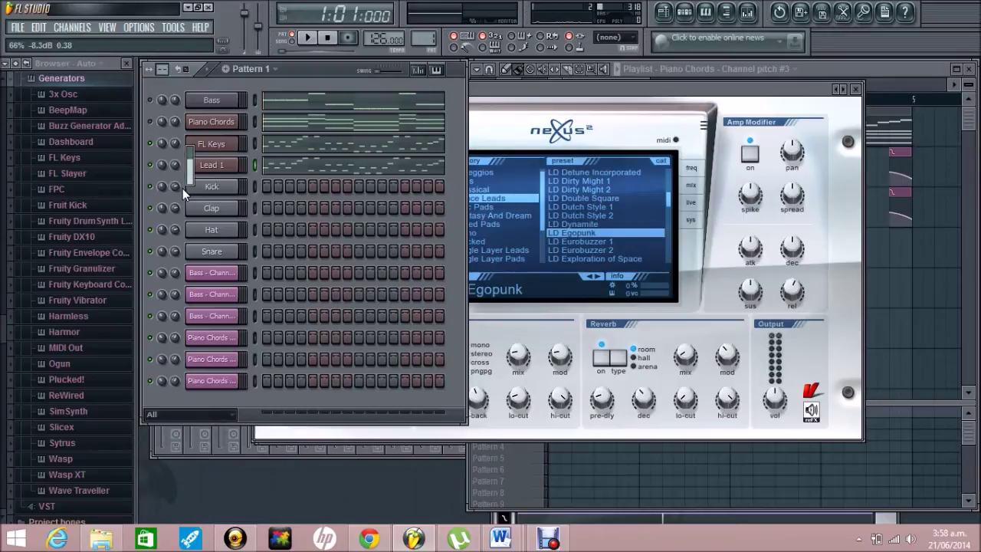
# Step: Play Pattern 1 with the new lead, then increase Lead 1's reverb decay further and audition a note
pyautogui.press('space')
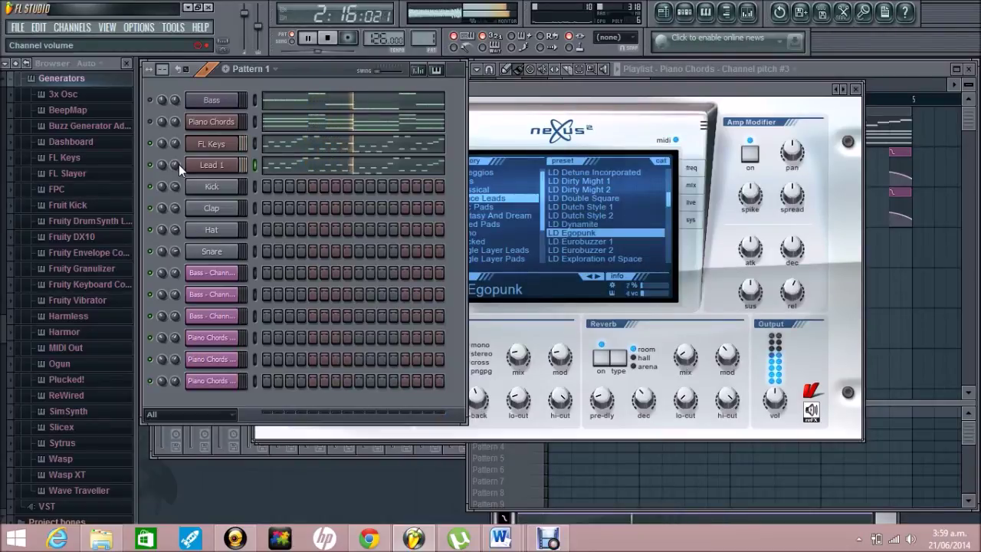
pyautogui.moveTo(642, 398)
pyautogui.mouseDown()
pyautogui.moveTo(641, 387)
pyautogui.moveTo(643, 395)
pyautogui.mouseUp()
pyautogui.press('space')
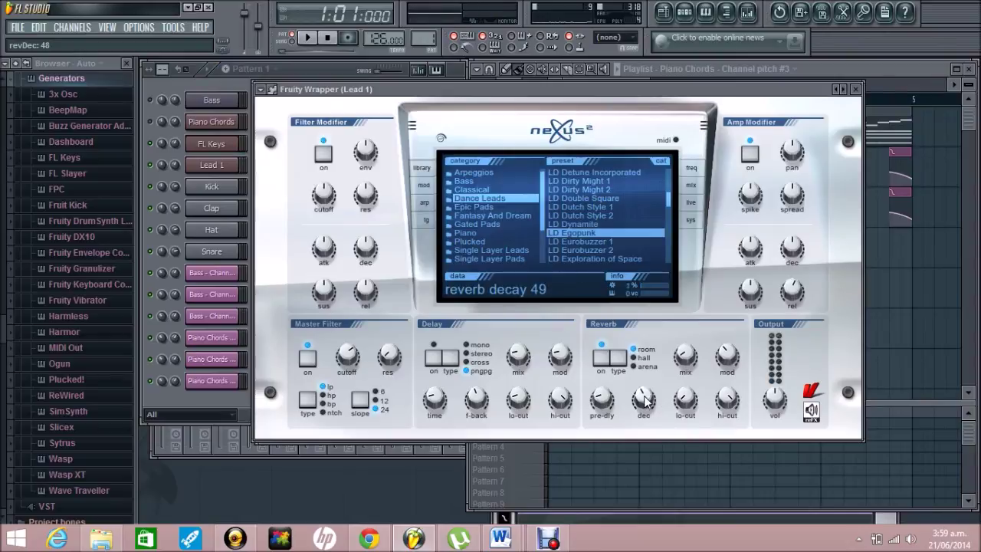
pyautogui.moveTo(646, 400); pyautogui.dragTo(643, 390)
pyautogui.press('z')
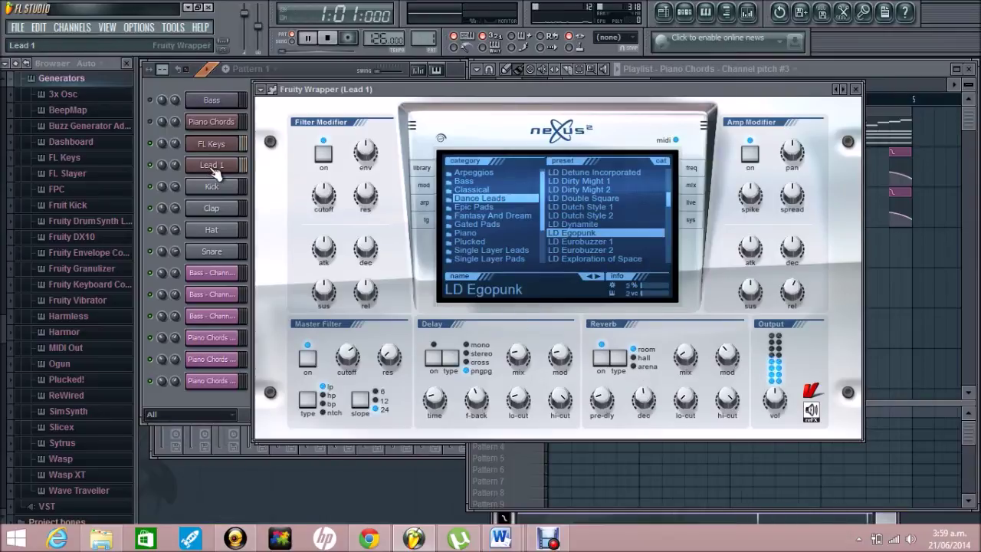
# Step: Play Pattern 1 again and lower the Lead 1 channel volume to about 59%, stopping playback when done
pyautogui.press('space')
pyautogui.click(306, 73)
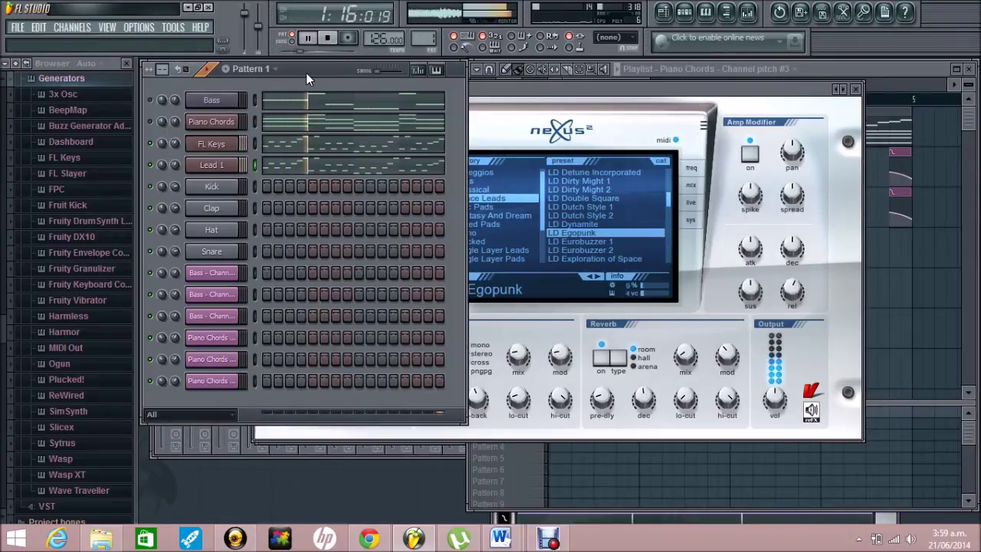
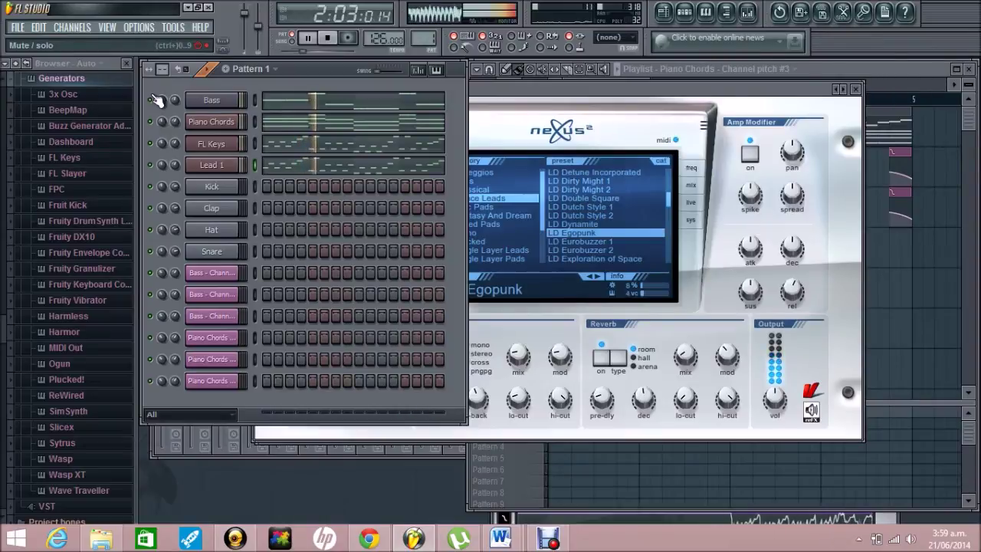
pyautogui.scroll(-5, 175, 167)
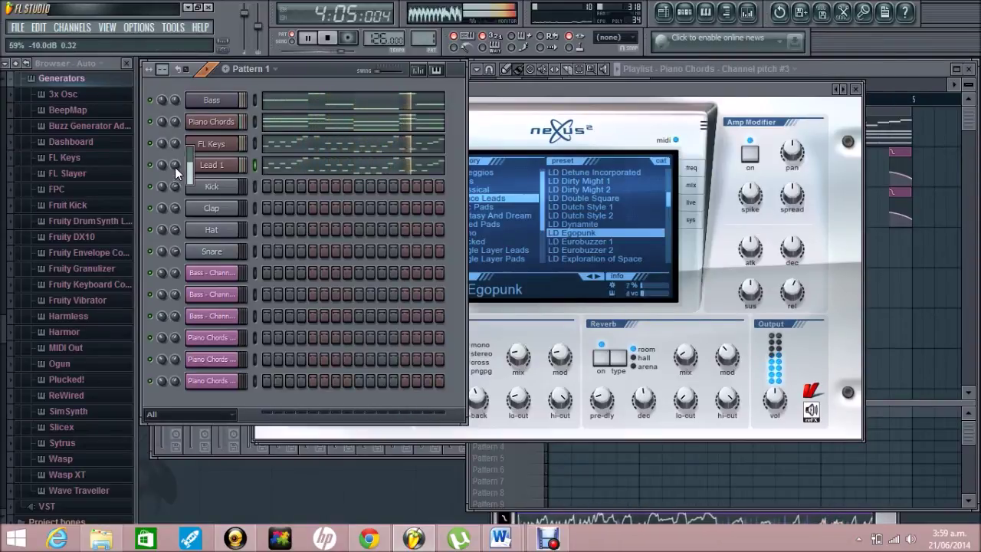
pyautogui.press('space')
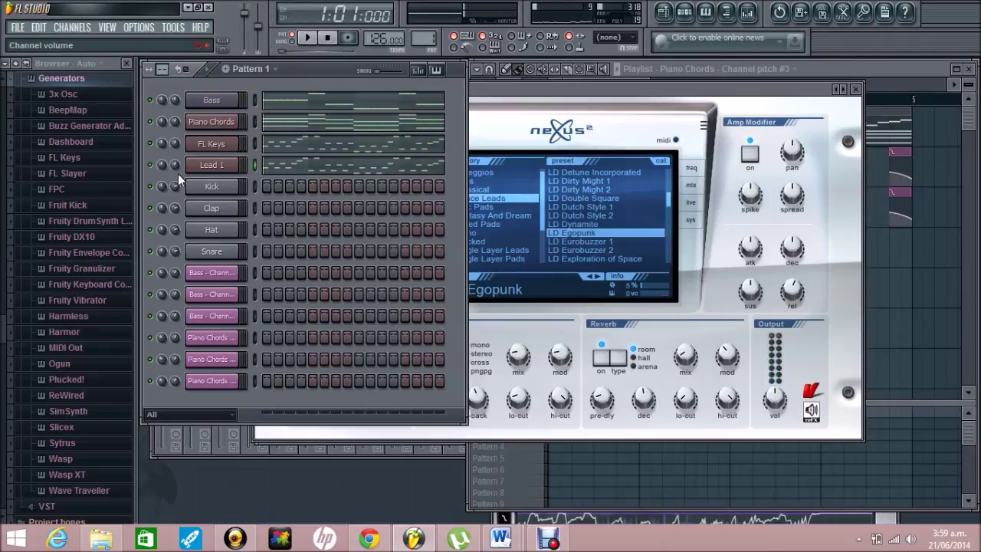
# Step: Clone the Lead 1 channel and rename the clone as Lead 2
pyautogui.rightClick(213, 165)
pyautogui.click(265, 326)
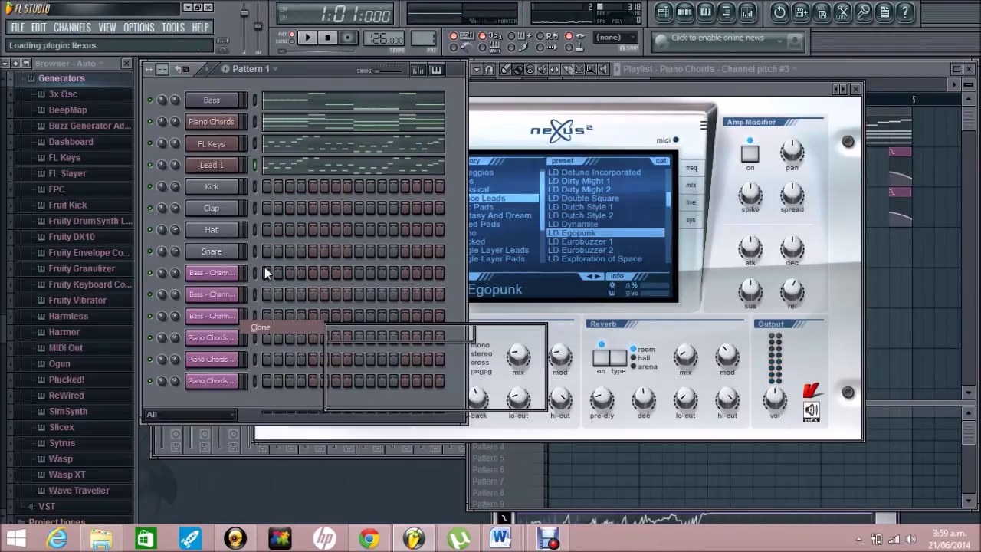
pyautogui.rightClick(211, 187)
pyautogui.click(259, 206)
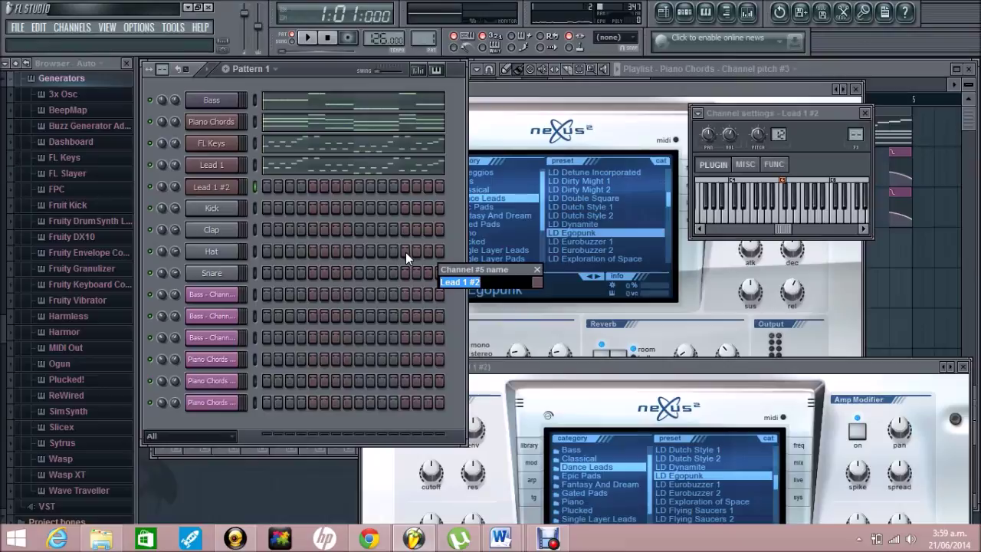
pyautogui.press('End')
pyautogui.press('BackSpace')
pyautogui.press('BackSpace')
pyautogui.press('BackSpace')
pyautogui.press('BackSpace')
pyautogui.write('2')
pyautogui.press('Return')
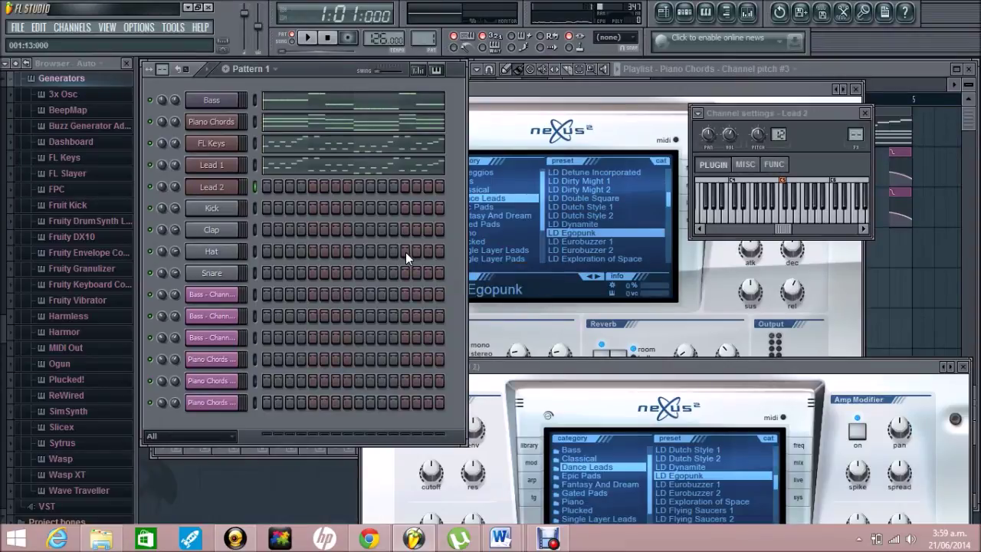
# Step: Load the LD King of Buzz 4 preset from the Single Layer Leads category into the Lead 2 Nexus instrument
pyautogui.click(211, 190)
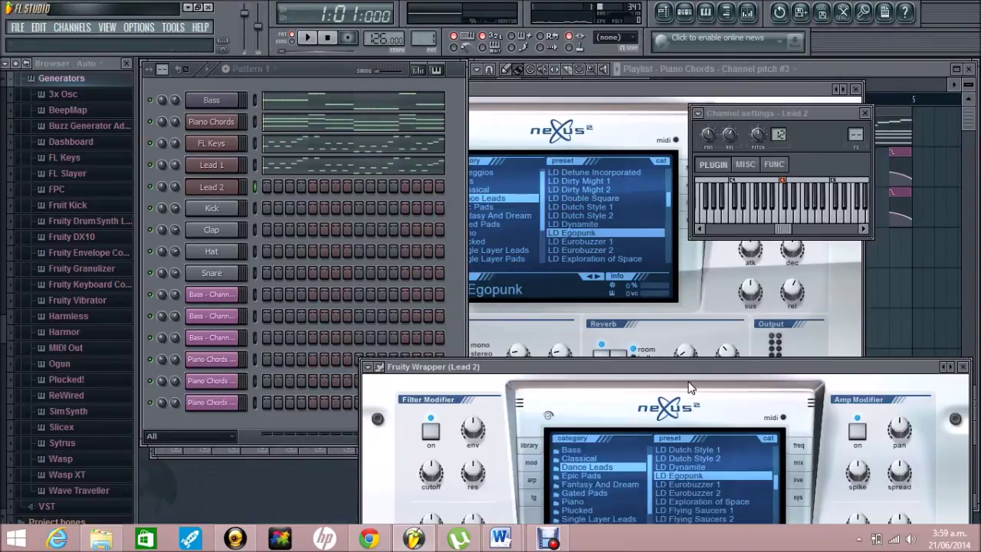
pyautogui.moveTo(663, 363); pyautogui.dragTo(574, 93)
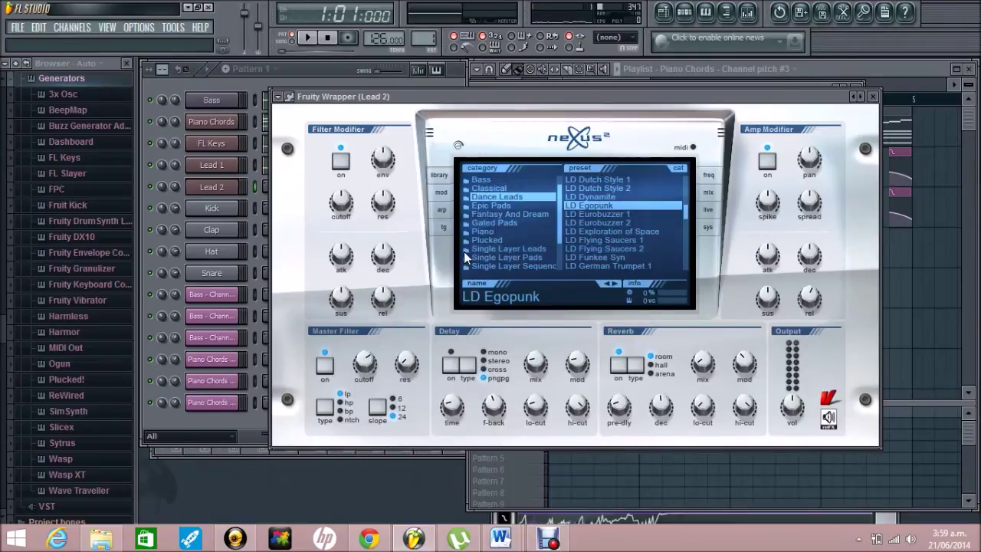
pyautogui.click(511, 248)
pyautogui.moveTo(685, 185); pyautogui.dragTo(689, 247)
pyautogui.click(633, 240)
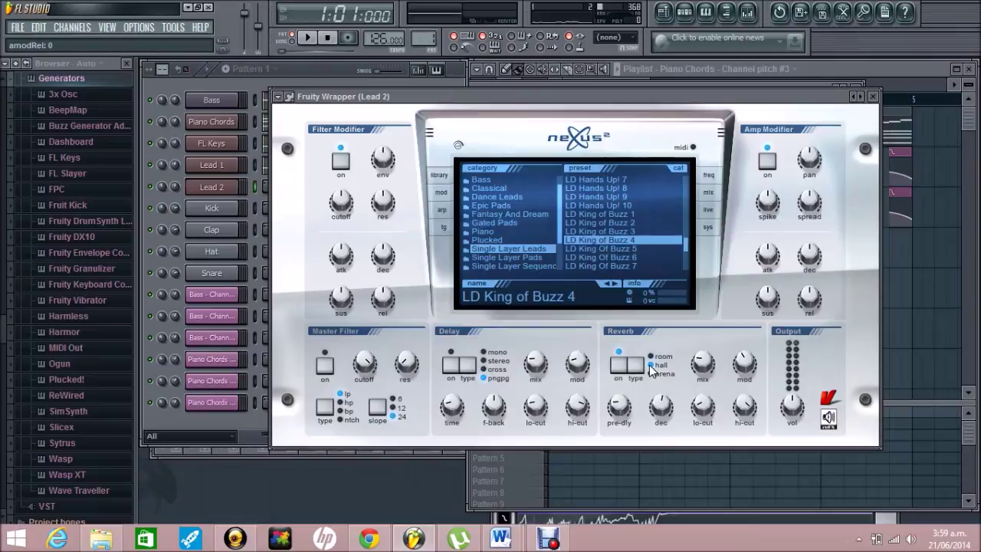
# Step: Set Lead 2's reverb decay to 52, reverb mix to about 18 and reverb modulation to 39
pyautogui.moveTo(659, 419)
pyautogui.mouseDown()
pyautogui.moveTo(661, 397)
pyautogui.moveTo(652, 431)
pyautogui.moveTo(652, 416)
pyautogui.mouseUp()
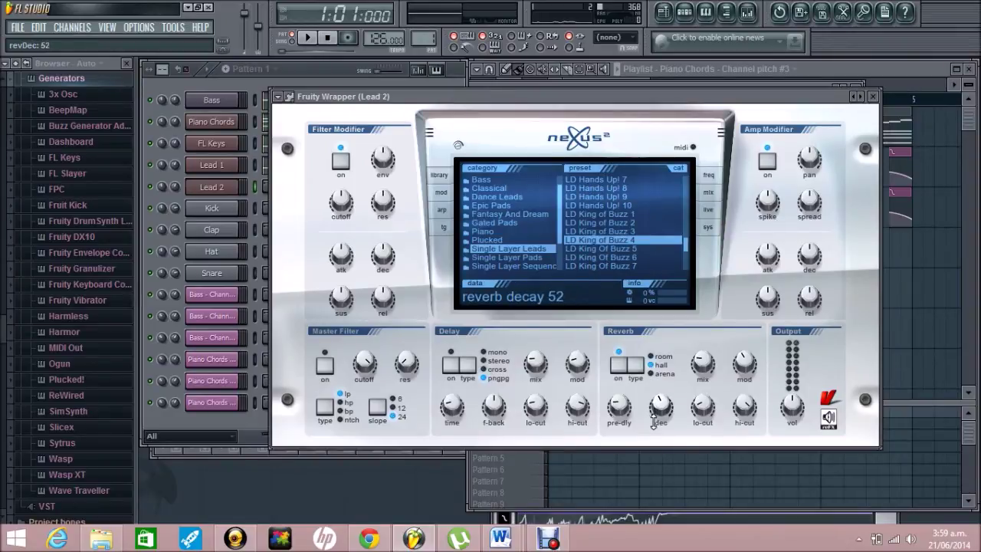
pyautogui.moveTo(703, 365); pyautogui.dragTo(706, 372)
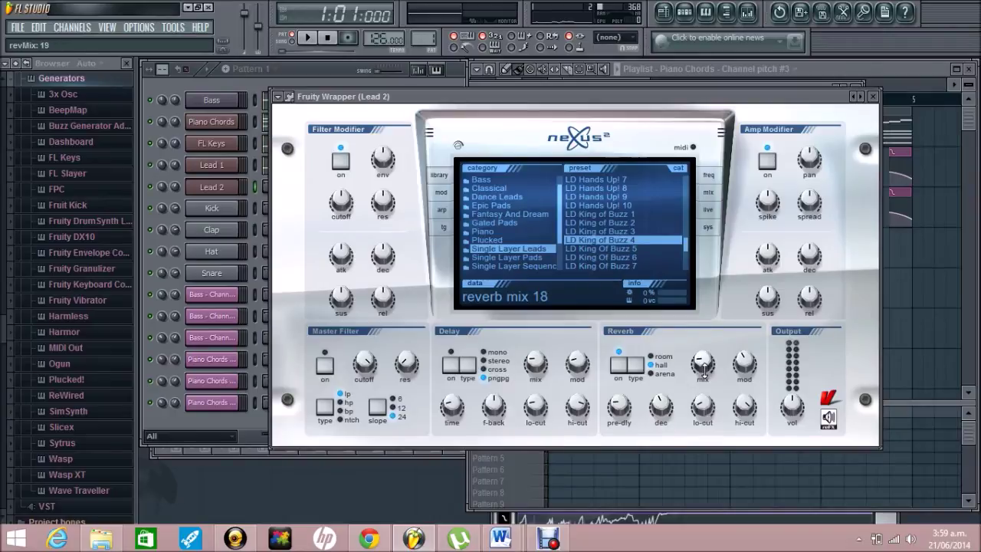
pyautogui.moveTo(744, 363); pyautogui.dragTo(740, 369)
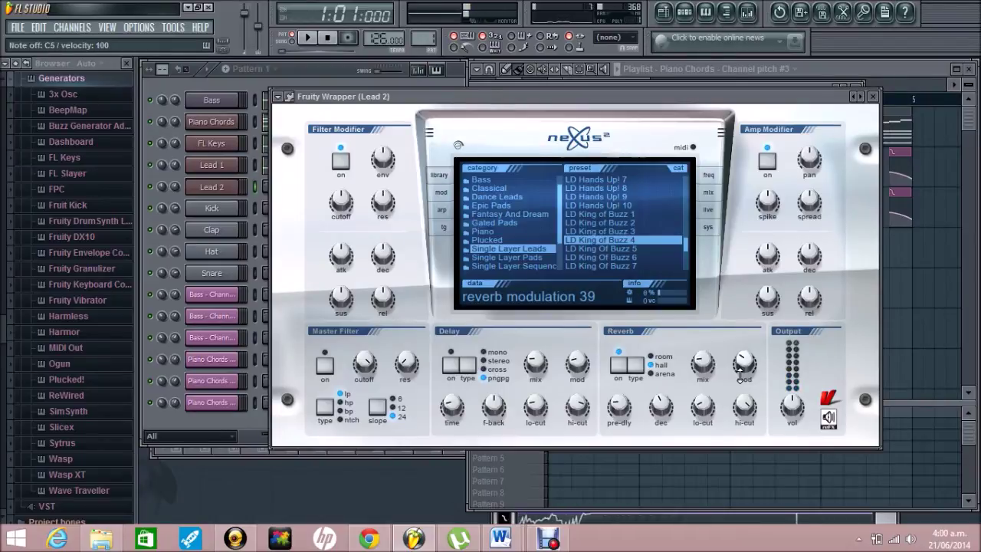
# Step: Fine-tune Lead 2's reverb decay to 29 while auditioning the sound with test notes
pyautogui.moveTo(664, 408); pyautogui.dragTo(665, 415)
pyautogui.press('q')
pyautogui.press('q')
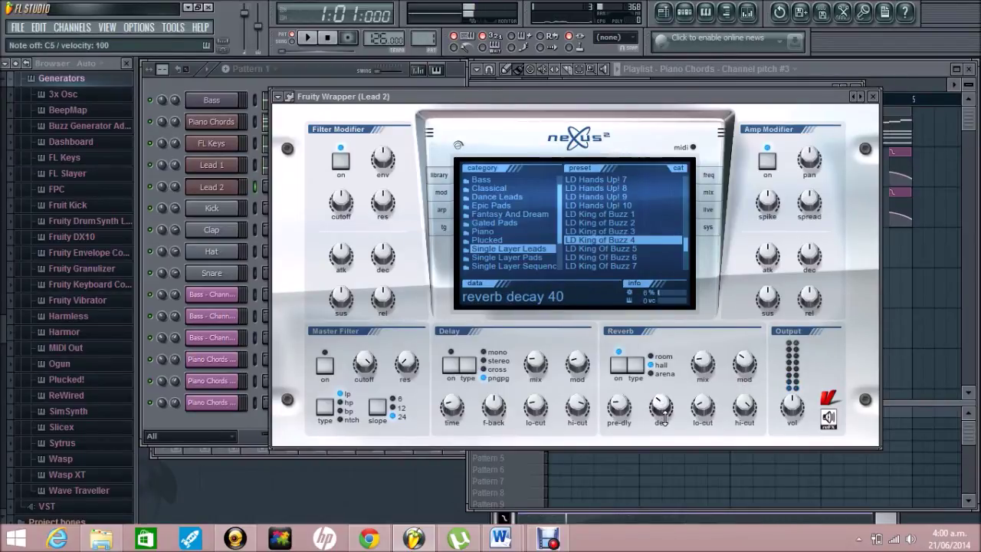
pyautogui.moveTo(665, 414); pyautogui.dragTo(663, 411)
pyautogui.press('q')
pyautogui.press('q')
pyautogui.moveTo(663, 410); pyautogui.dragTo(663, 414)
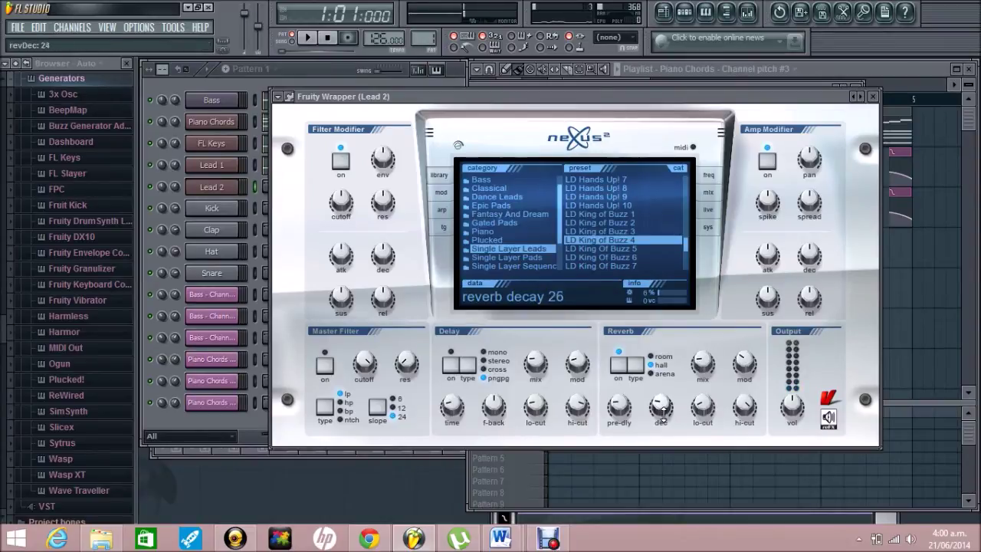
pyautogui.press('q')
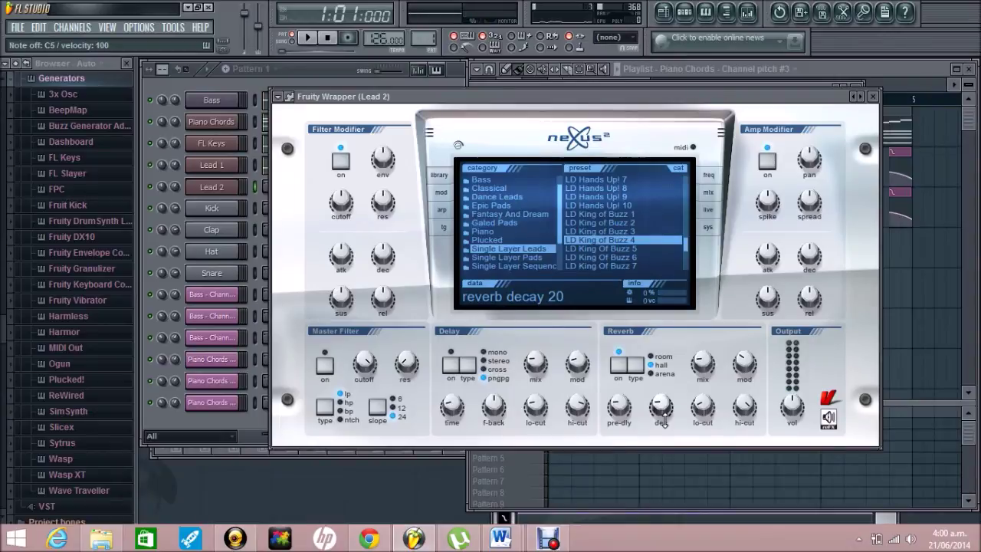
pyautogui.moveTo(667, 420); pyautogui.dragTo(664, 407)
pyautogui.press('q')
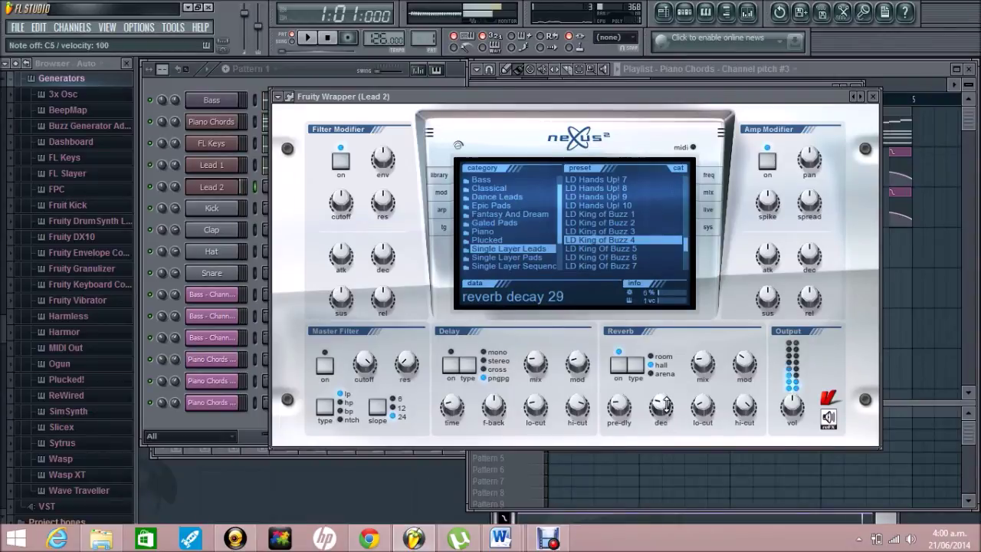
# Step: Copy the melody notes from the Lead 1 channel into the Lead 2 channel
pyautogui.click(253, 166)
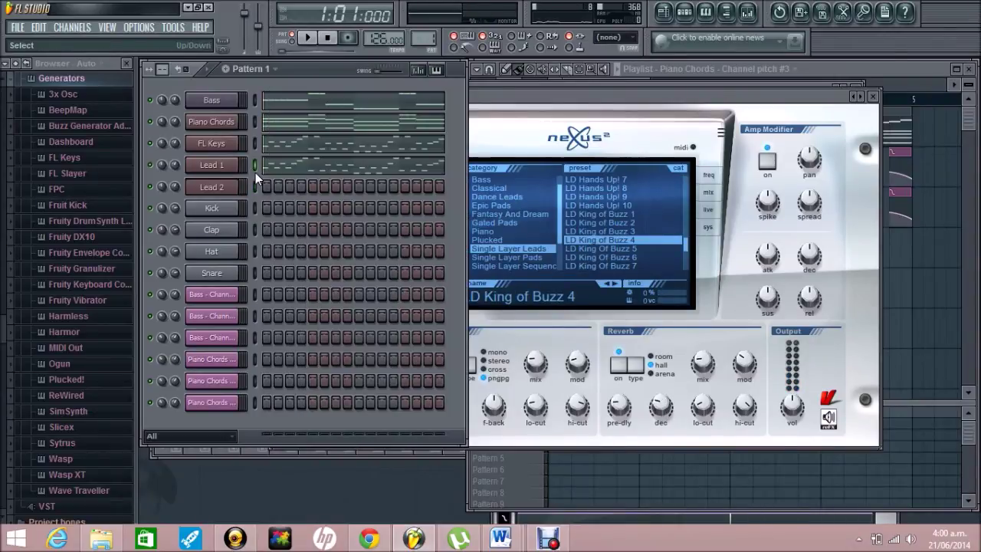
pyautogui.click(252, 189)
pyautogui.hotkey('ctrl', 'v')
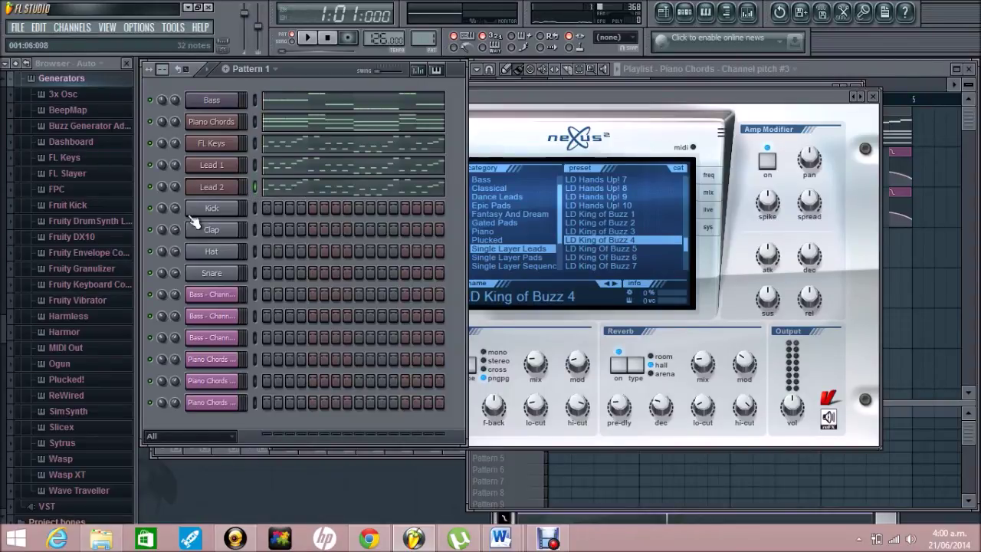
# Step: Raise all Lead 1 notes by one octave, so the first note moves to A#6
pyautogui.click(297, 164)
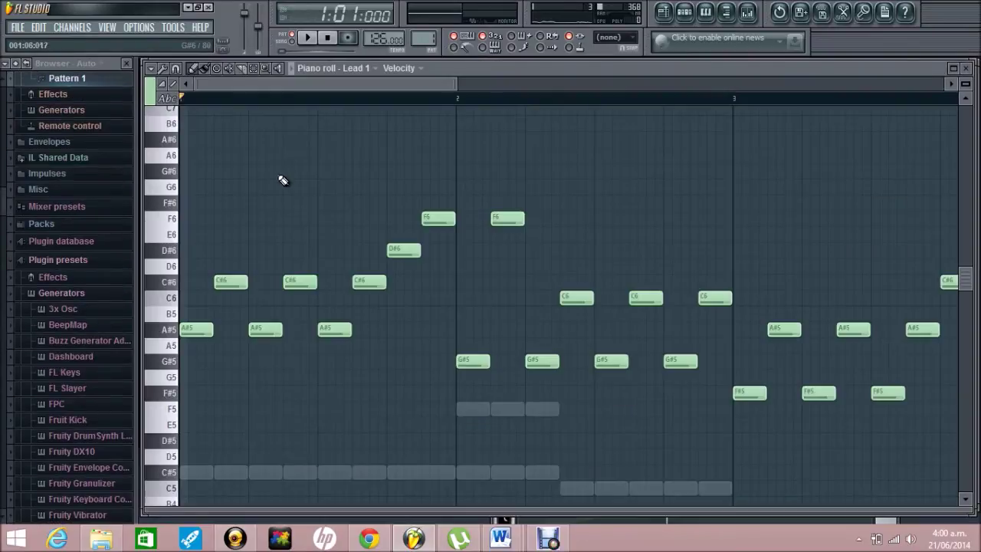
pyautogui.hotkey('ctrl', 'a')
pyautogui.moveTo(188, 331); pyautogui.dragTo(190, 140)
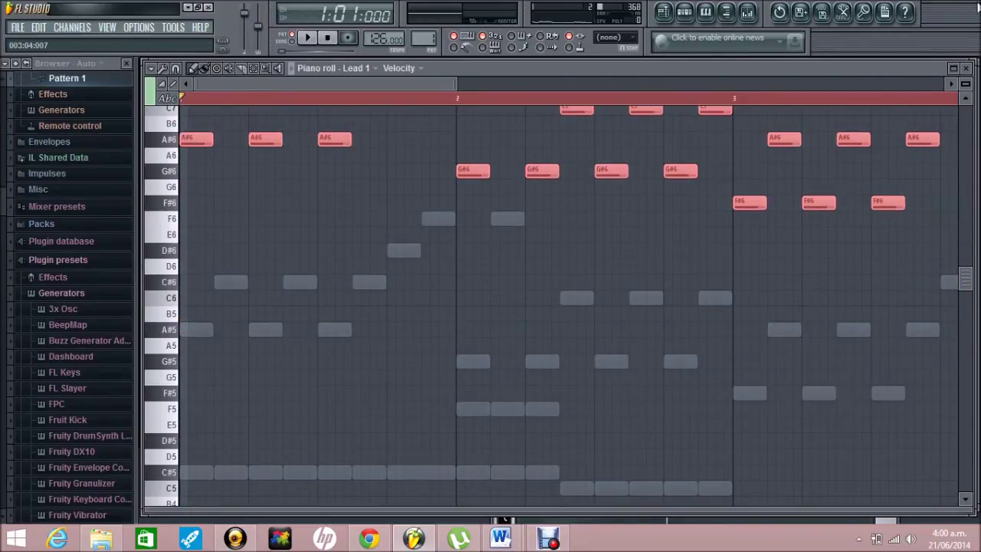
pyautogui.click(967, 67)
# Step: Raise all Lead 2 notes by one octave to match Lead 1, starting at A#6
pyautogui.click(329, 192)
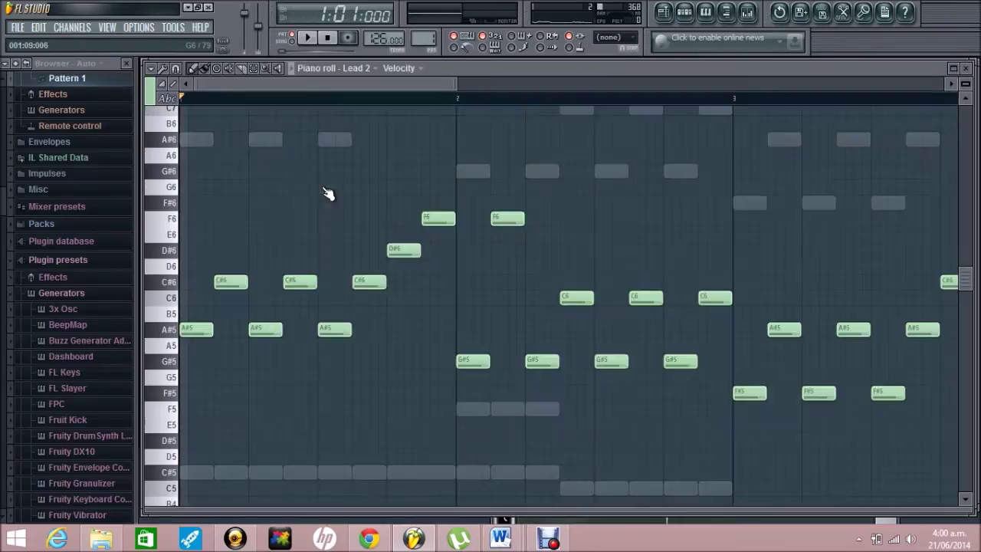
pyautogui.moveTo(193, 328); pyautogui.dragTo(191, 138)
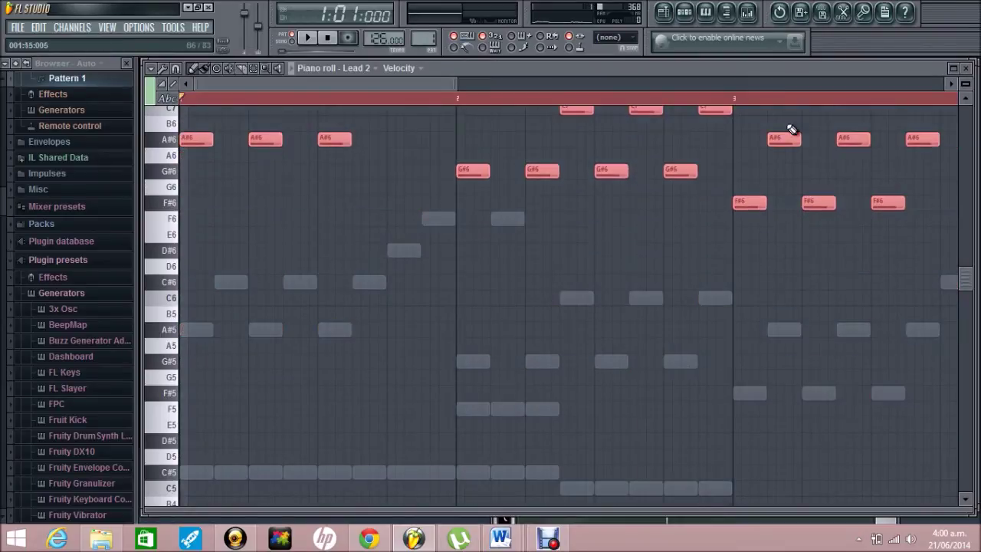
pyautogui.click(967, 68)
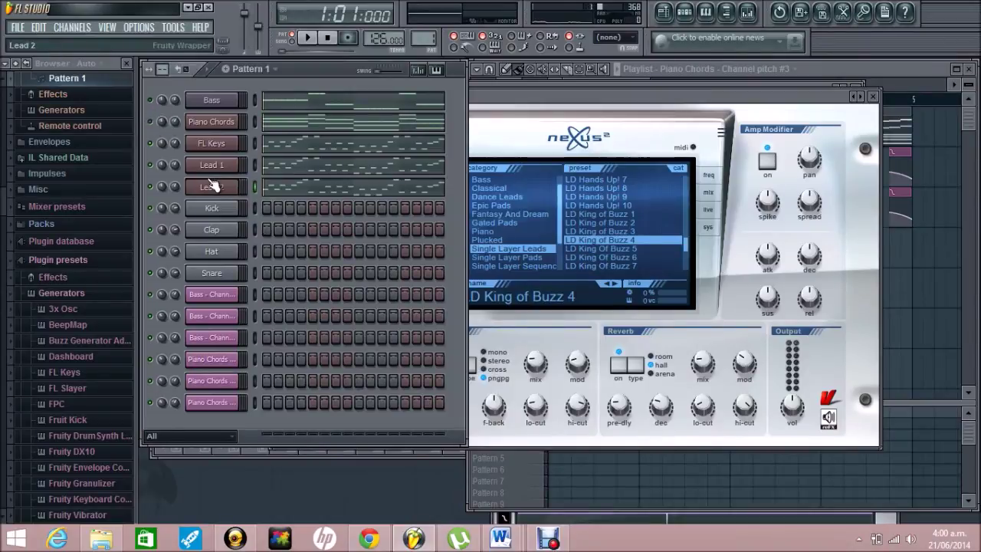
# Step: Play the pattern and lower the Lead 2 channel volume to balance it against the other channels
pyautogui.press('space')
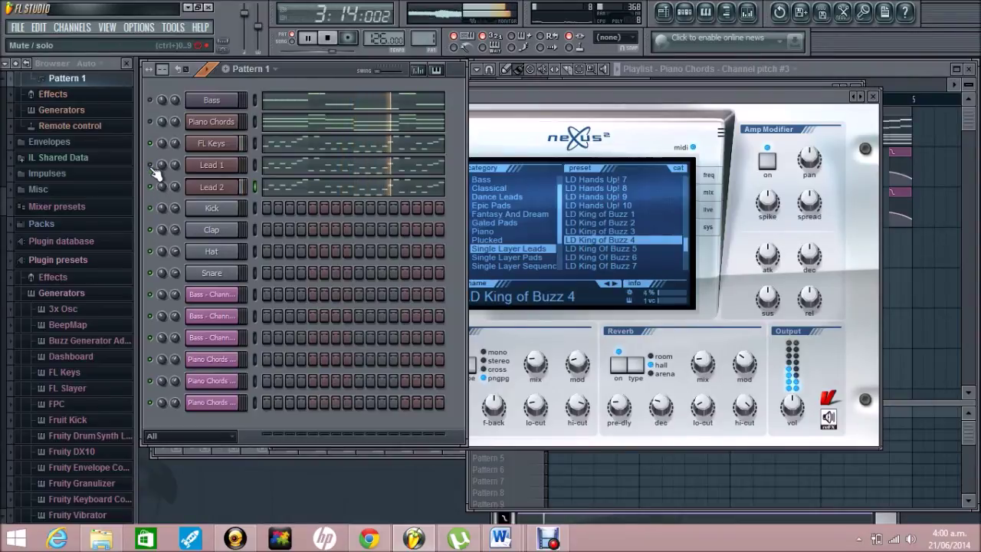
pyautogui.moveTo(175, 184); pyautogui.dragTo(173, 203)
pyautogui.press('space')
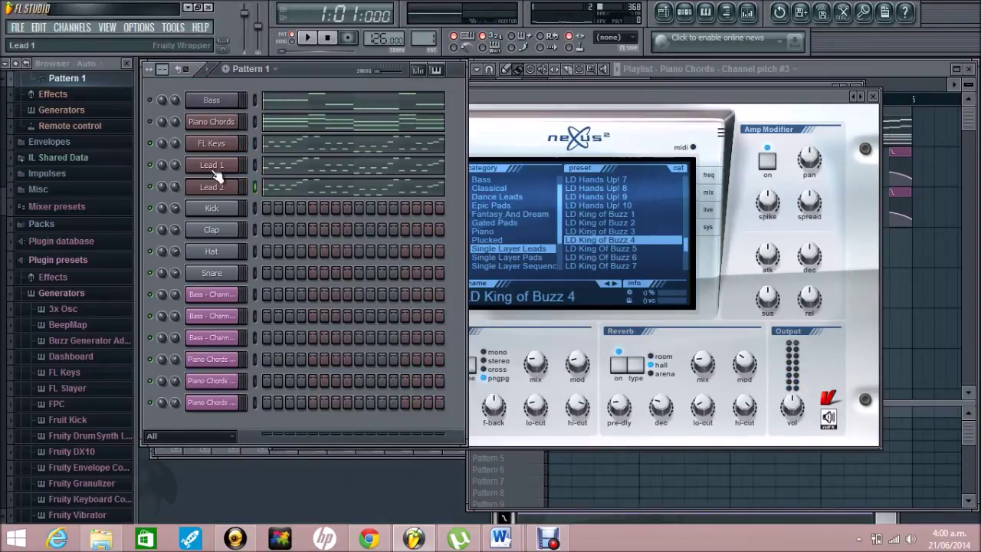
# Step: Play the pattern back, switch playback to song mode and bring the playlist to the front
pyautogui.press('space')
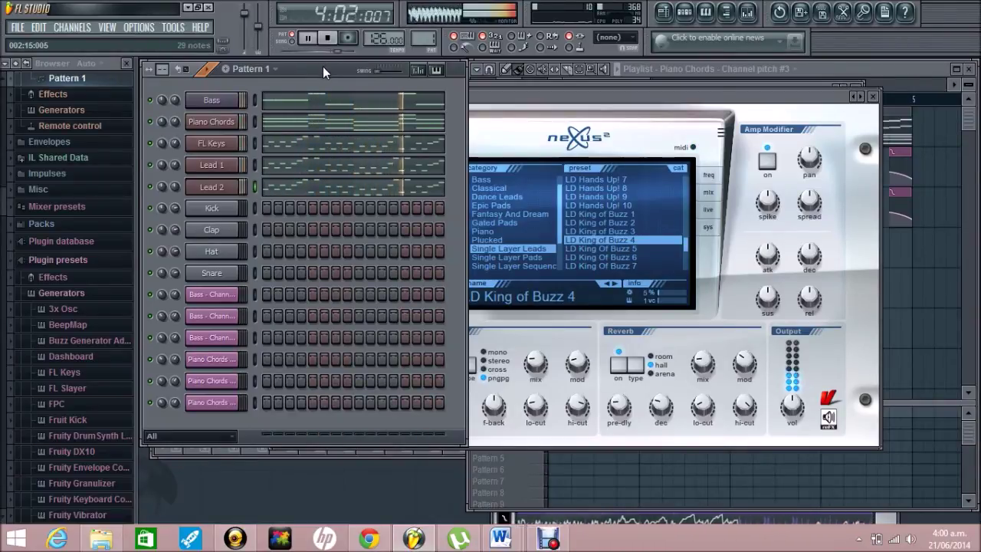
pyautogui.click(296, 44)
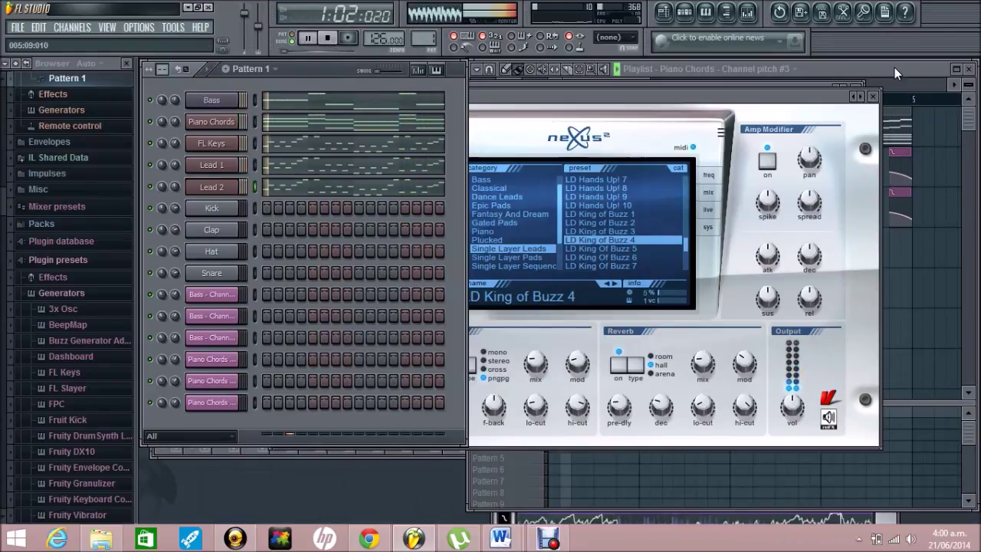
pyautogui.click(891, 68)
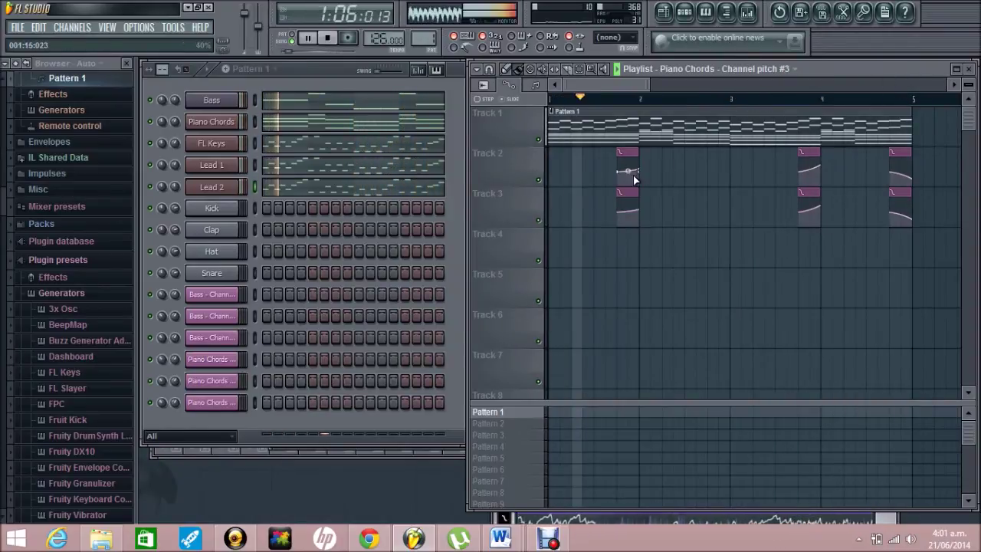
pyautogui.press('space')
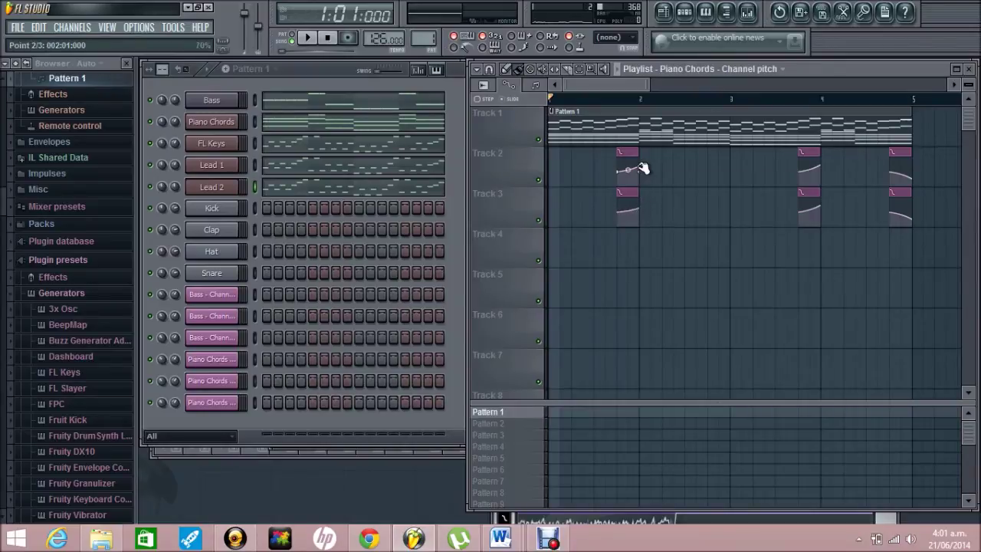
# Step: Copy the end-point value of Track 2's first automation clip to the end point of Track 3's first clip, and check it in playback
pyautogui.rightClick(638, 167)
pyautogui.click(675, 362)
pyautogui.rightClick(637, 209)
pyautogui.click(672, 414)
pyautogui.press('space')
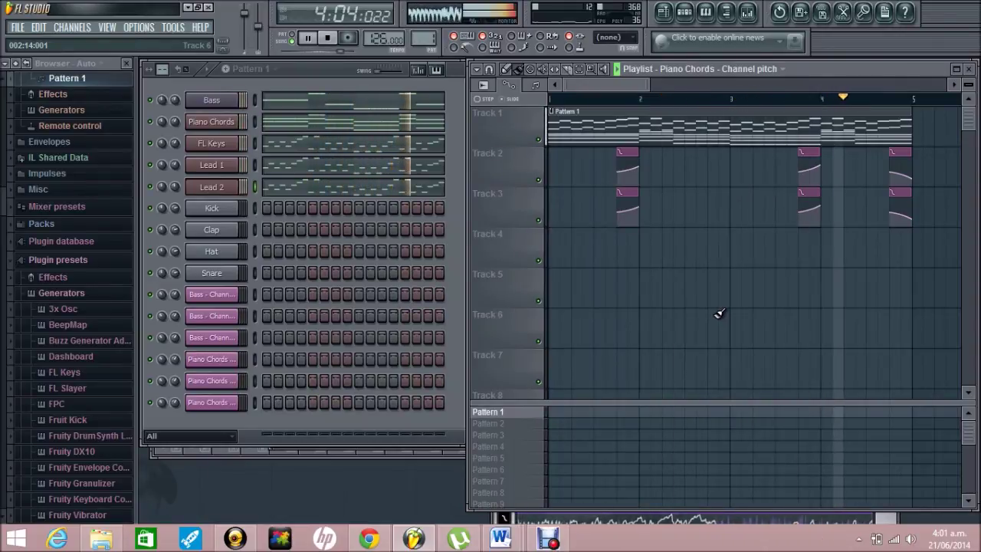
pyautogui.press('space')
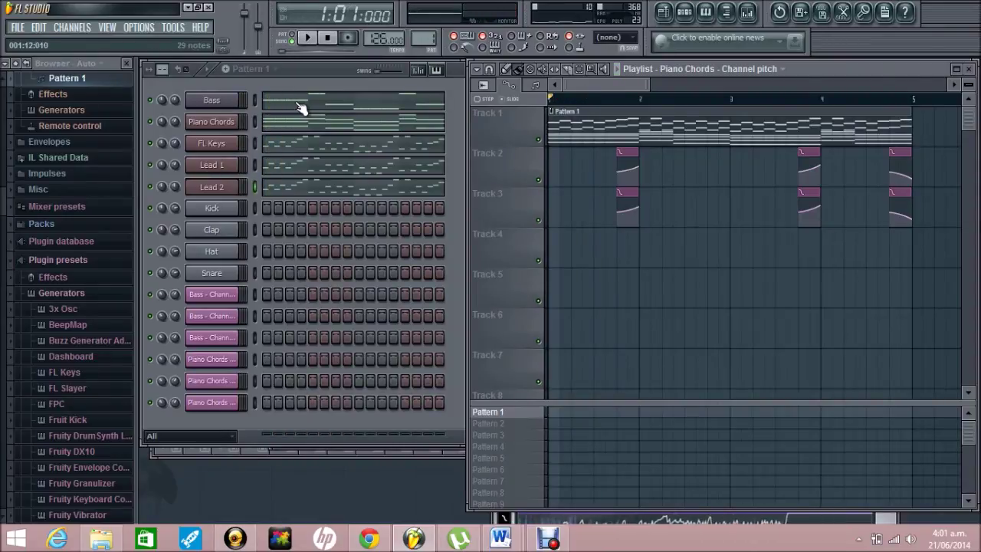
# Step: Rename the FL Keys channel as Piano Lead
pyautogui.rightClick(233, 143)
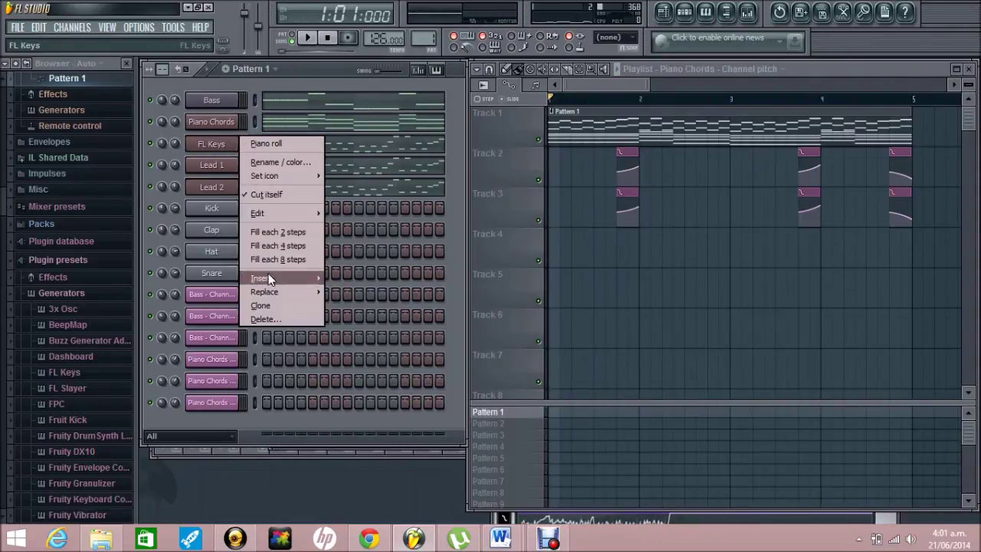
pyautogui.click(280, 162)
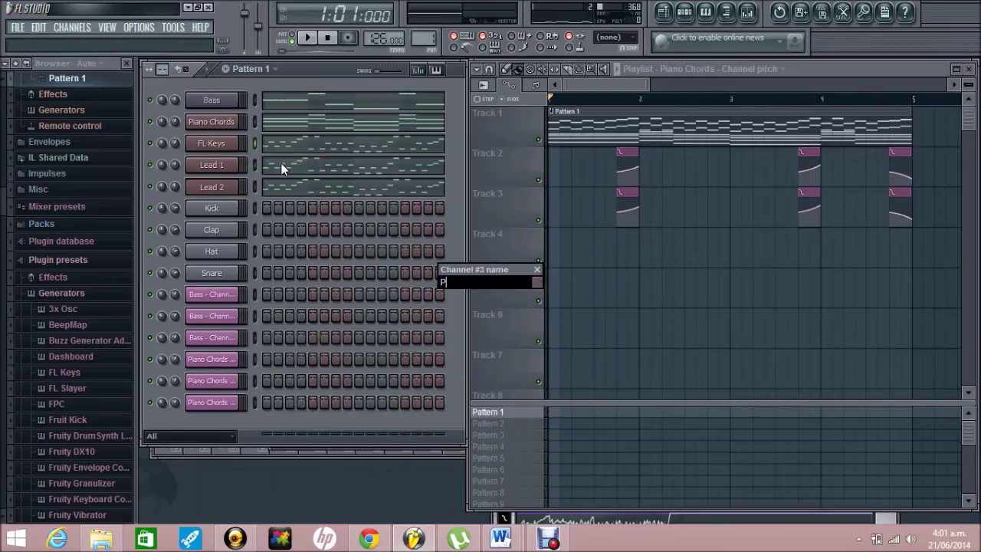
pyautogui.write('Piano Lead')
pyautogui.press('Return')
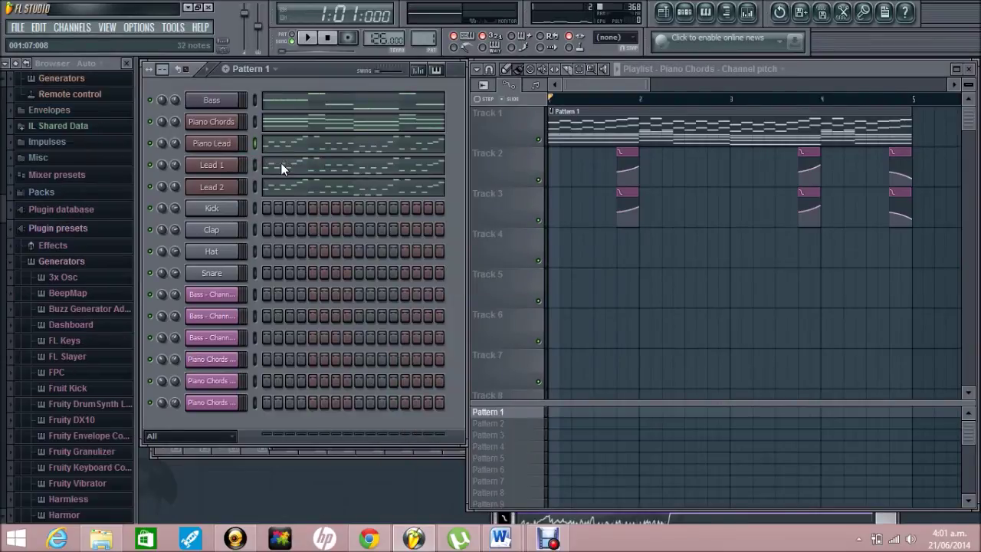
# Step: Link the Piano Chords channel to mixer insert 11
pyautogui.click(255, 121)
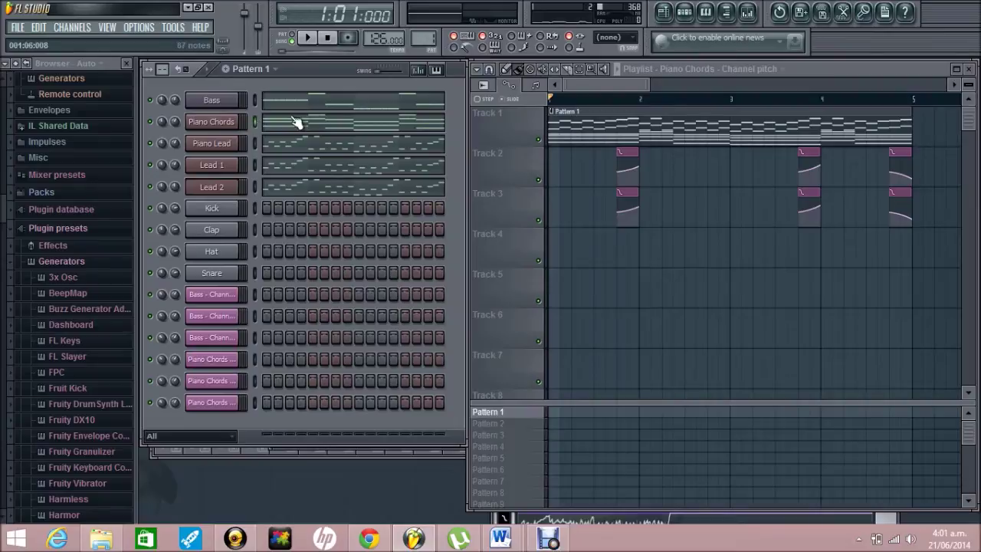
pyautogui.click(748, 13)
pyautogui.click(495, 270)
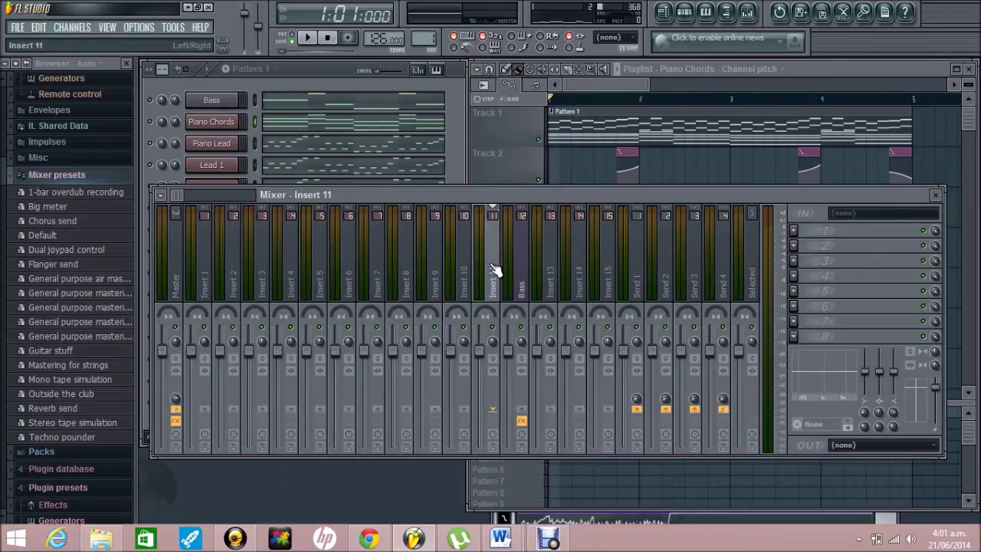
pyautogui.hotkey('ctrl', 'l')
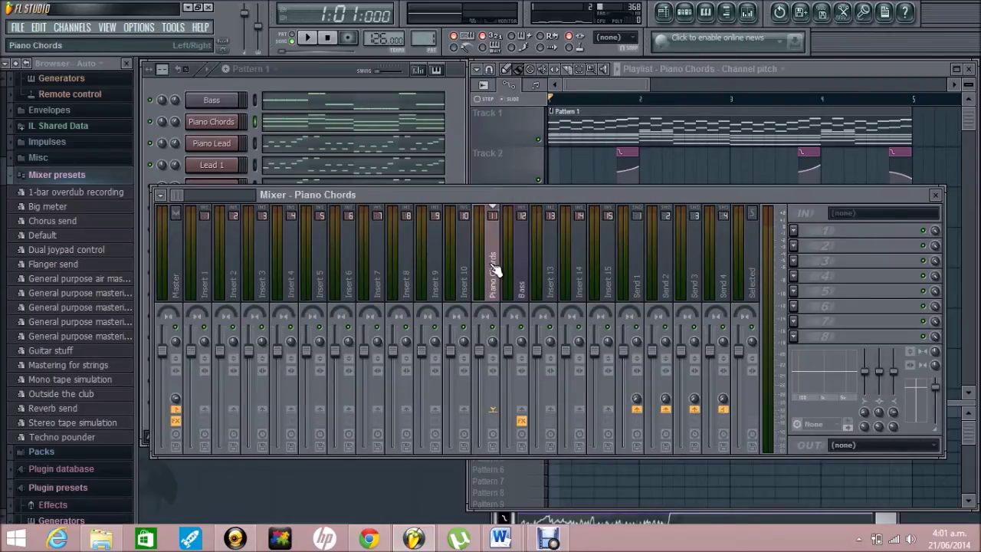
# Step: Select the Piano Lead channel together with the lead channels and link them to mixer insert 10
pyautogui.click(255, 143)
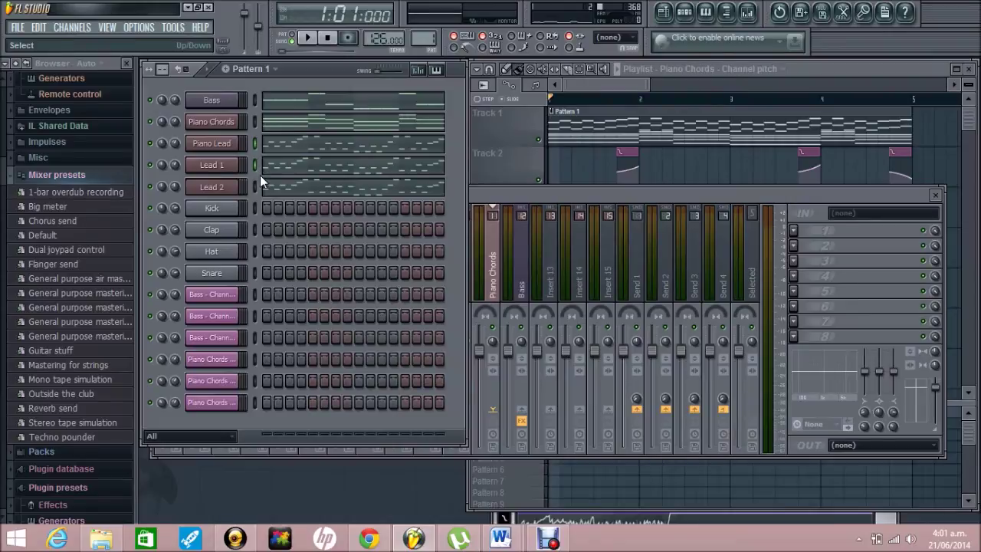
pyautogui.click(572, 196)
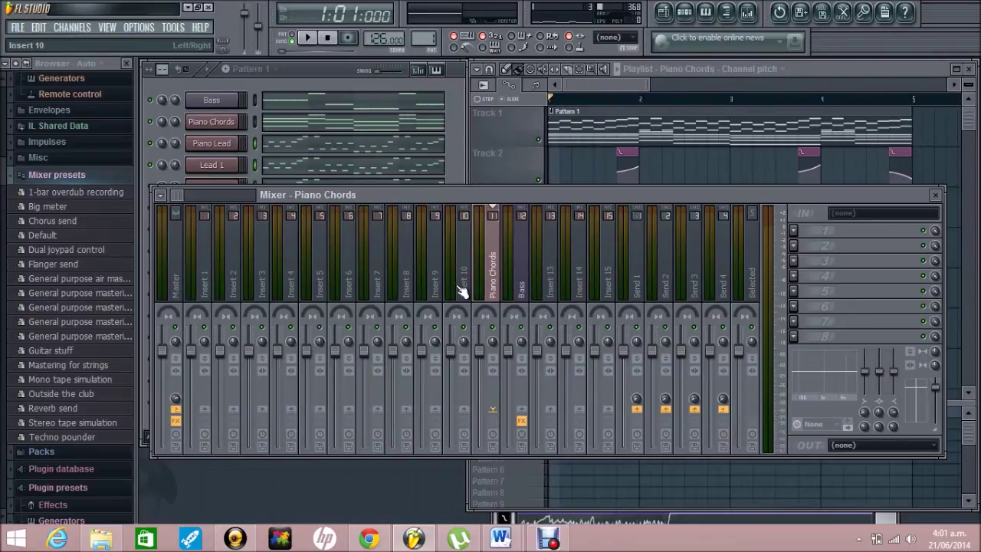
pyautogui.click(463, 290)
pyautogui.hotkey('ctrl', 'l')
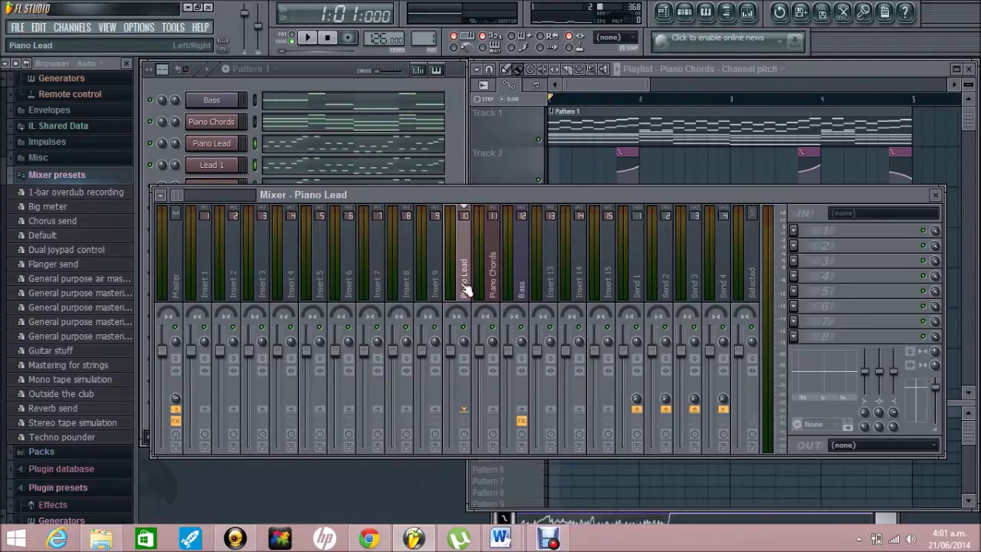
# Step: Rename mixer insert 10 as Leads
pyautogui.rightClick(463, 282)
pyautogui.click(540, 320)
pyautogui.write('Leads')
pyautogui.press('Return')
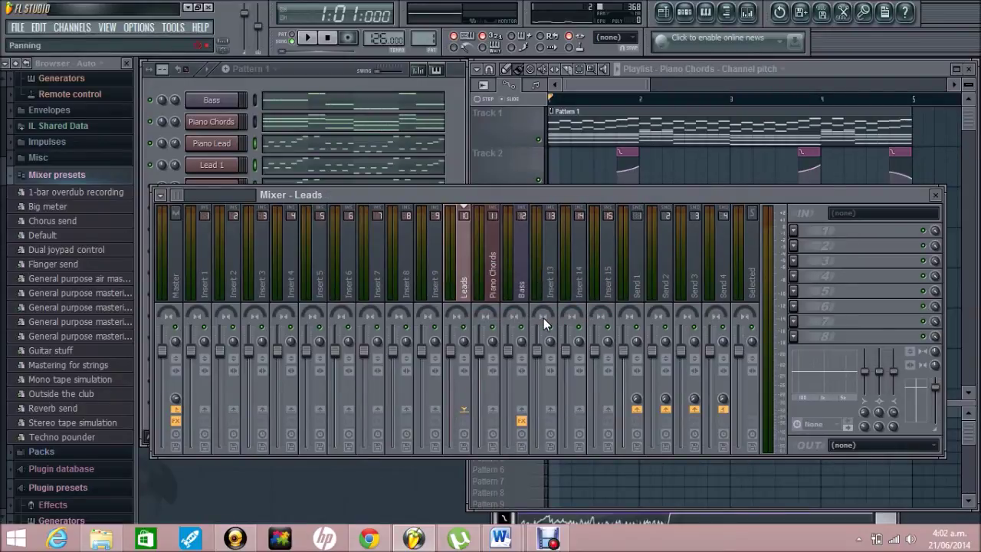
# Step: Rename the Kick channel as Sidechain and clone it
pyautogui.click(320, 69)
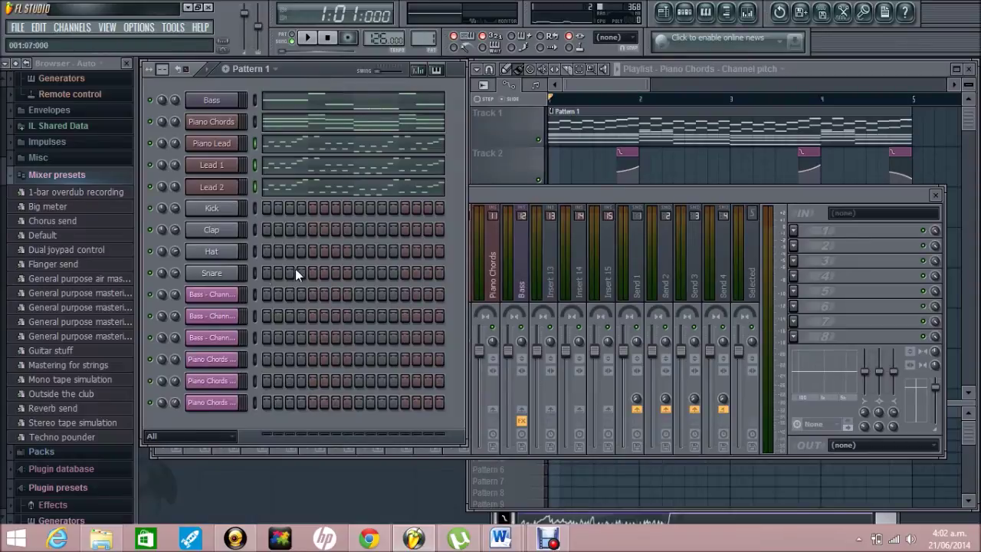
pyautogui.click(212, 208)
pyautogui.rightClick(209, 212)
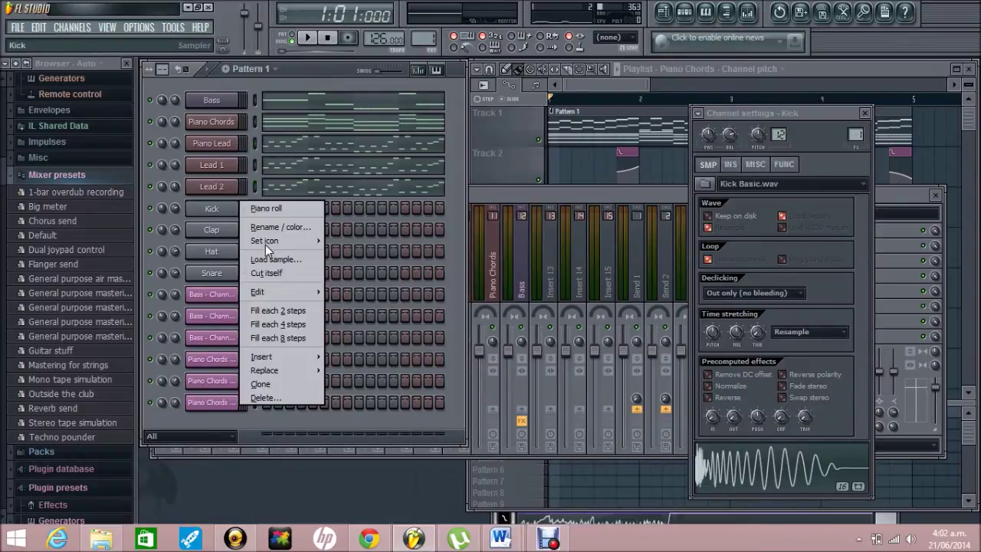
pyautogui.click(279, 229)
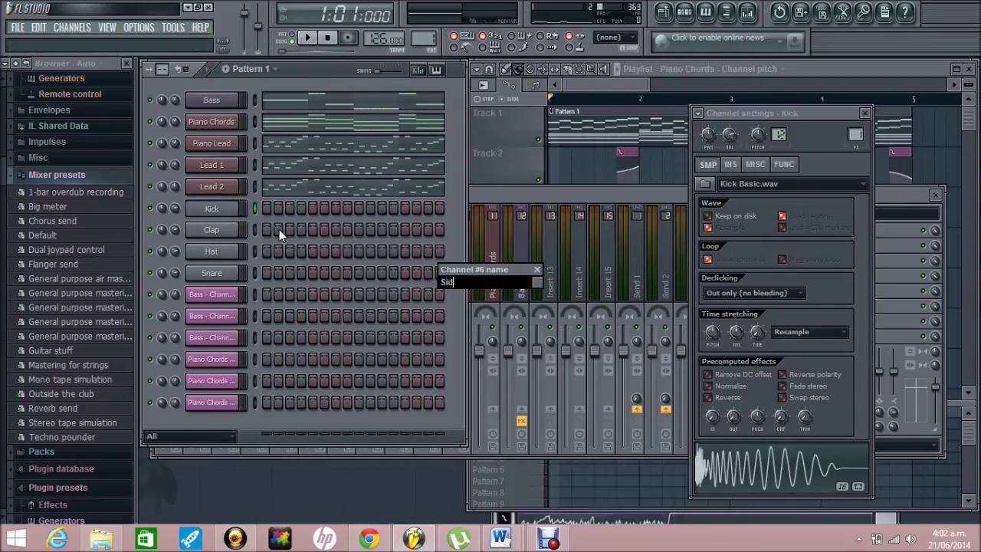
pyautogui.press('Return')
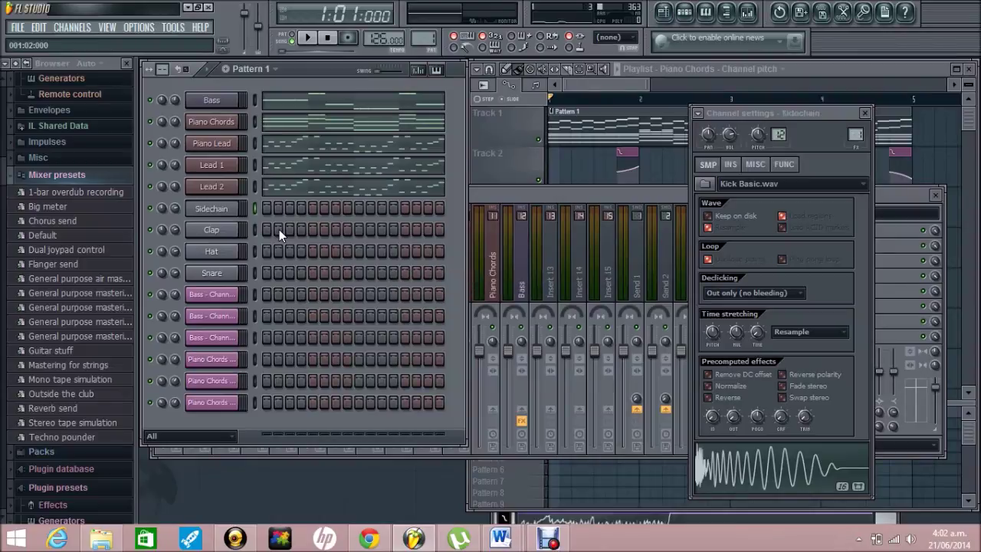
pyautogui.rightClick(231, 210)
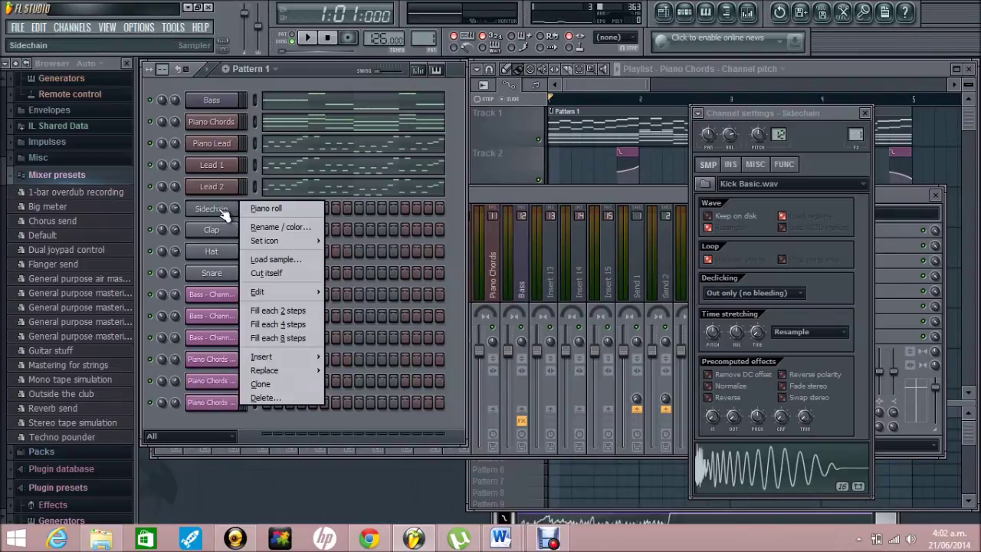
pyautogui.click(270, 390)
# Step: Link the Sidechain channel to mixer insert 1
pyautogui.click(584, 195)
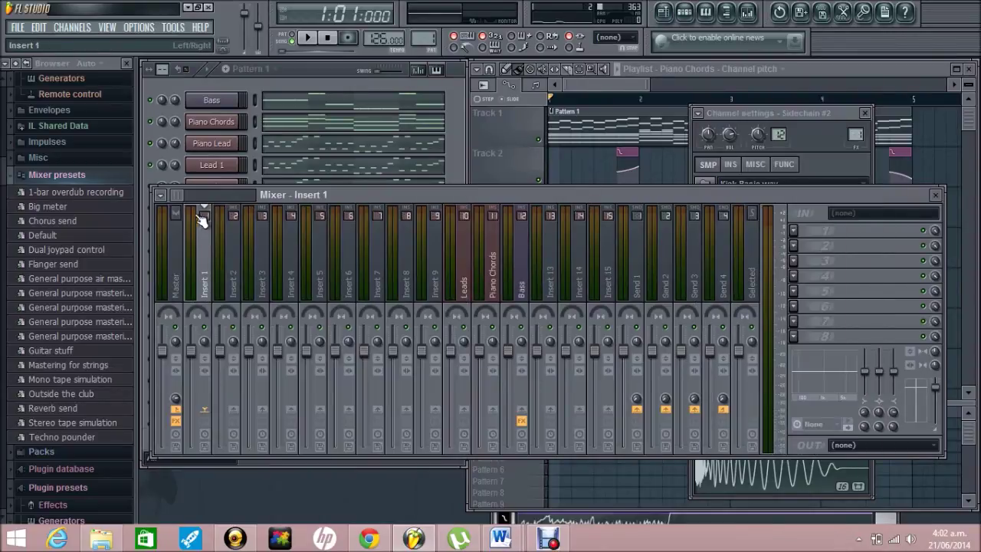
pyautogui.moveTo(361, 197); pyautogui.dragTo(518, 197)
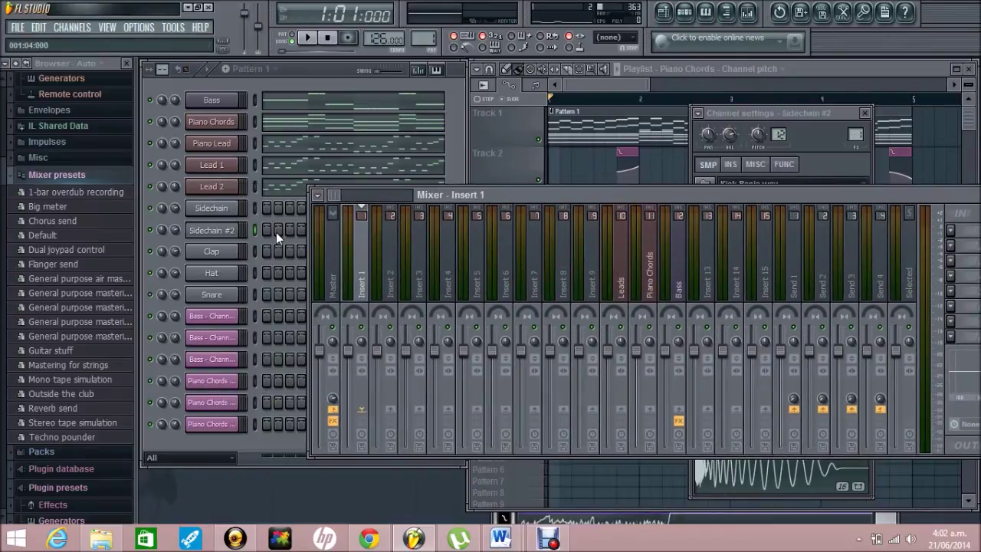
pyautogui.click(225, 210)
pyautogui.click(561, 197)
pyautogui.hotkey('ctrl', 'l')
# Step: Link the Sidechain #2 channel to mixer insert 2
pyautogui.click(216, 231)
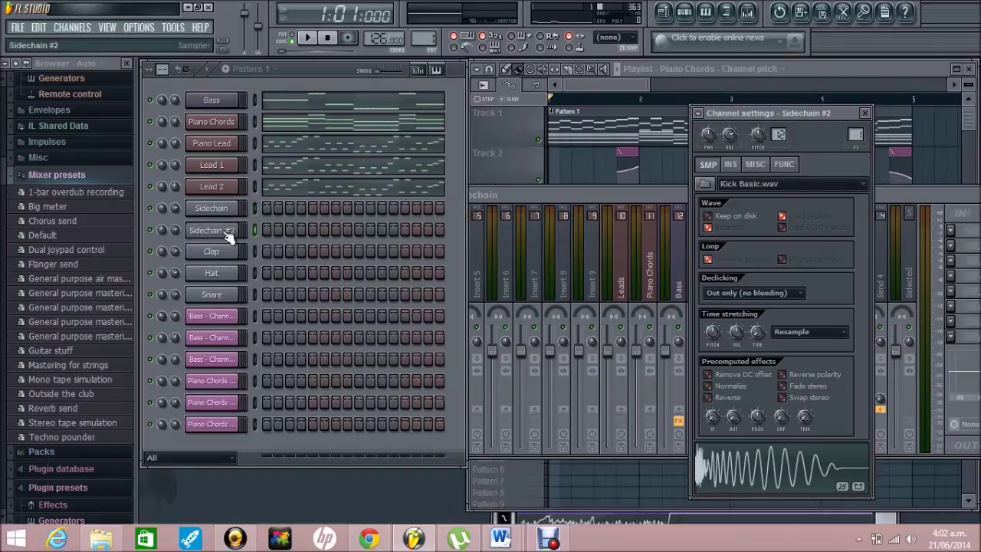
pyautogui.click(584, 198)
pyautogui.click(391, 288)
pyautogui.hotkey('ctrl', 'l')
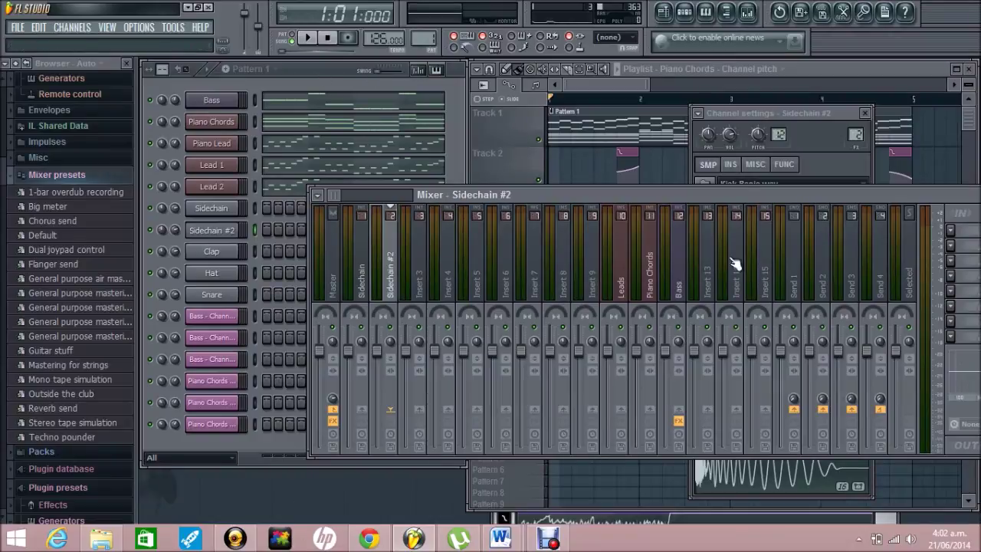
# Step: Load Fruity Peak Controller into the first effect slot of the Sidechain mixer insert
pyautogui.moveTo(710, 194); pyautogui.dragTo(605, 175)
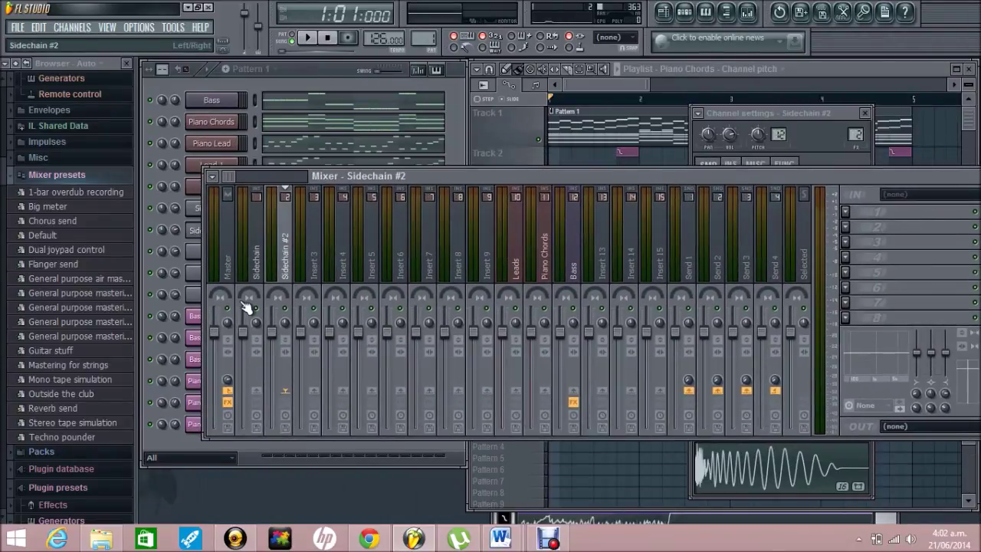
pyautogui.click(263, 270)
pyautogui.click(845, 212)
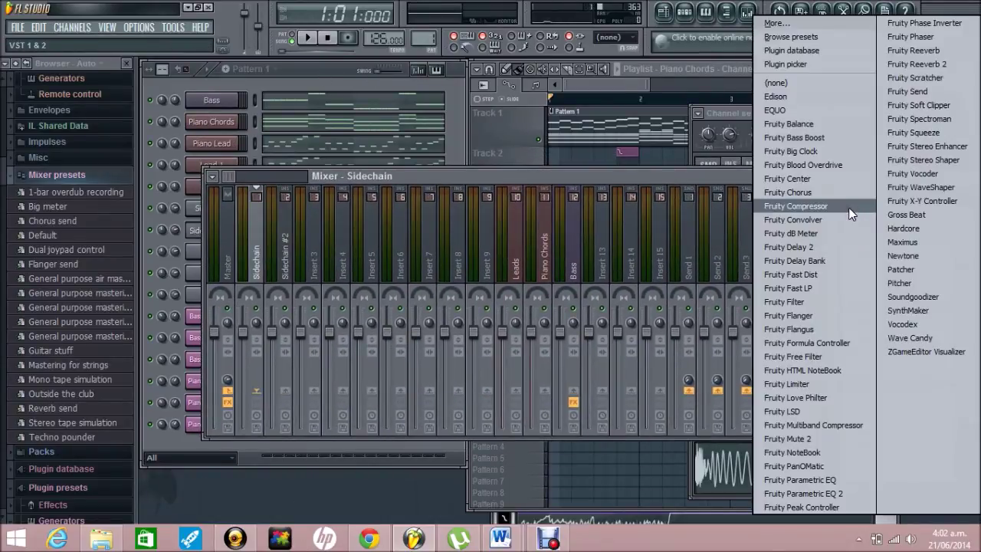
pyautogui.click(821, 505)
# Step: Raise the peak Base of the Sidechain insert's Peak Controller to 10% and copy that value to its LFO Base
pyautogui.moveTo(169, 193); pyautogui.dragTo(171, 181)
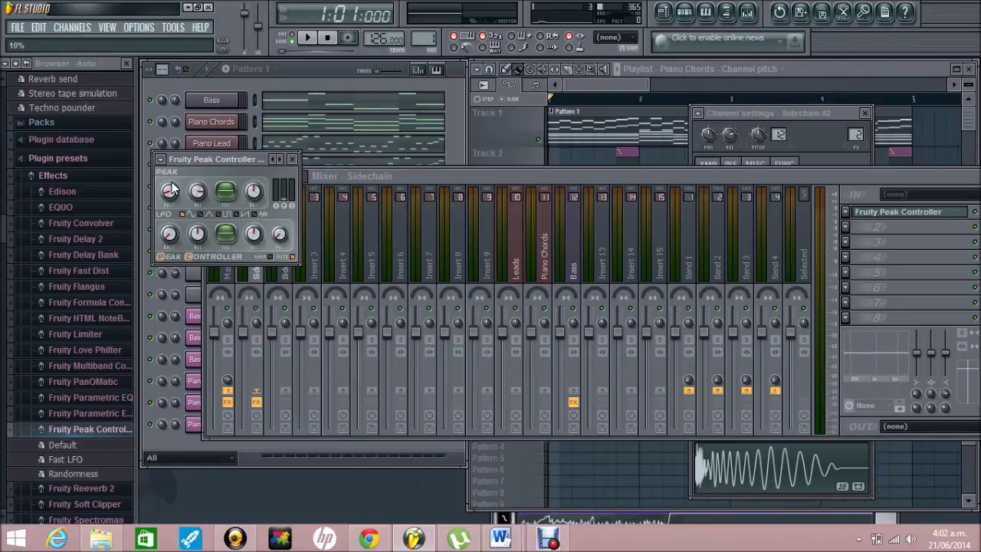
pyautogui.rightClick(169, 194)
pyautogui.click(206, 328)
pyautogui.rightClick(170, 231)
pyautogui.click(214, 380)
# Step: Load Fruity Peak Controller on the Sidechain #2 insert and paste the 10% value into its peak Base and LFO Base
pyautogui.click(294, 280)
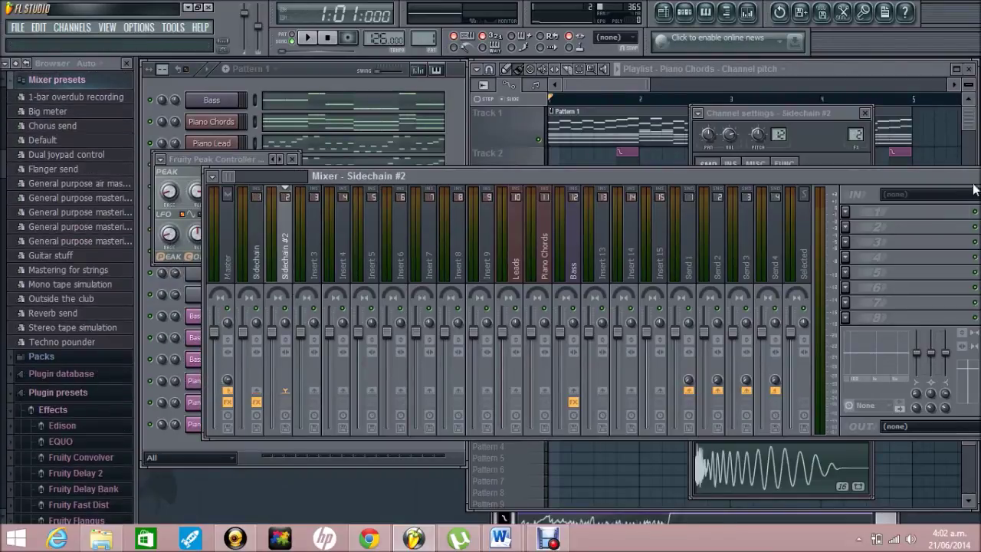
pyautogui.click(847, 217)
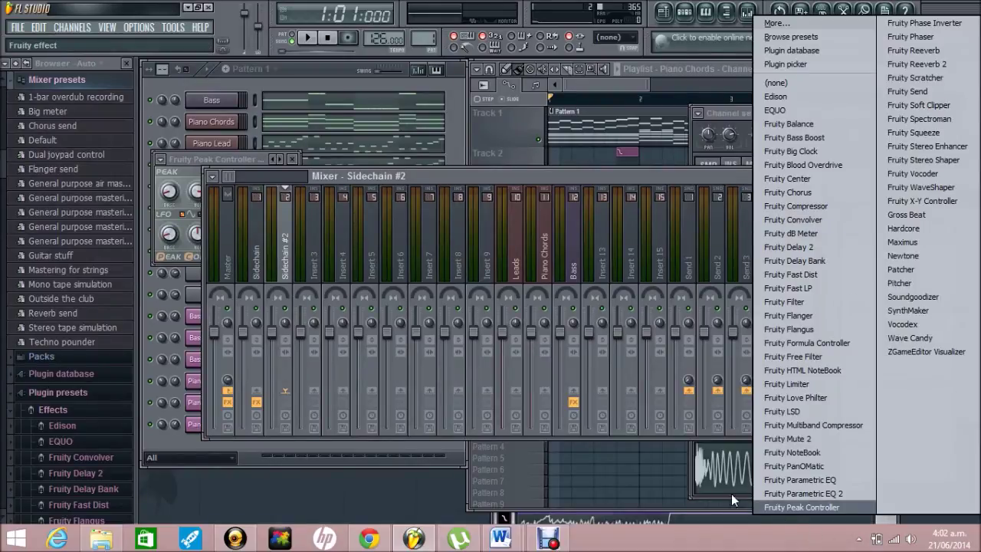
pyautogui.click(794, 505)
pyautogui.rightClick(173, 193)
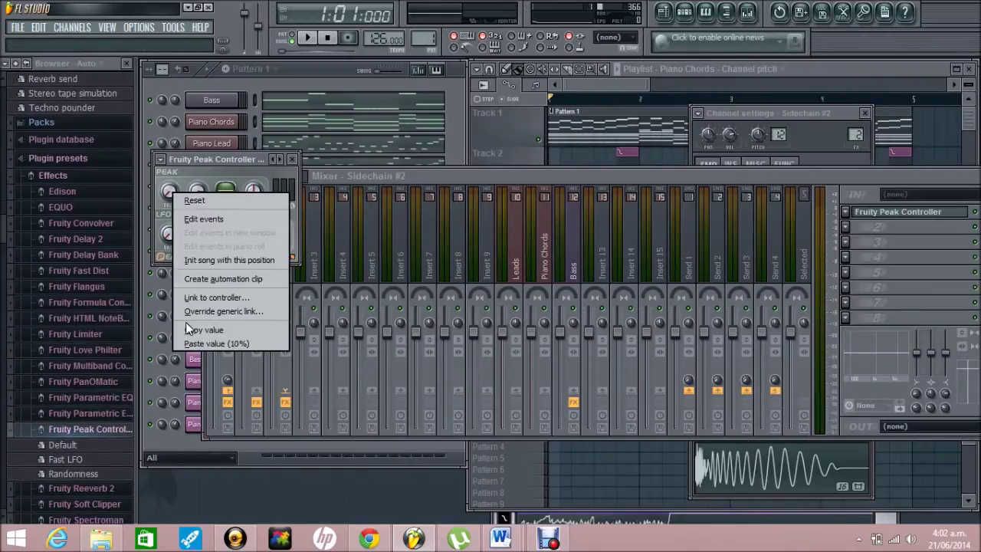
pyautogui.click(192, 330)
pyautogui.rightClick(170, 233)
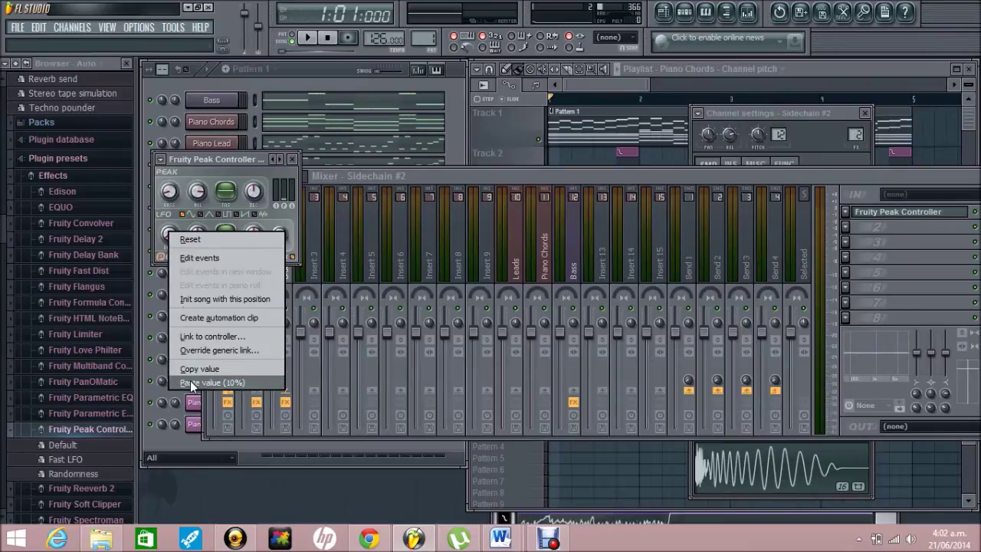
pyautogui.click(190, 381)
# Step: Link the Bass insert's volume fader to Peak ctrl (Sidechain) - Peak+LFO with the Inverted mapping formula
pyautogui.click(471, 173)
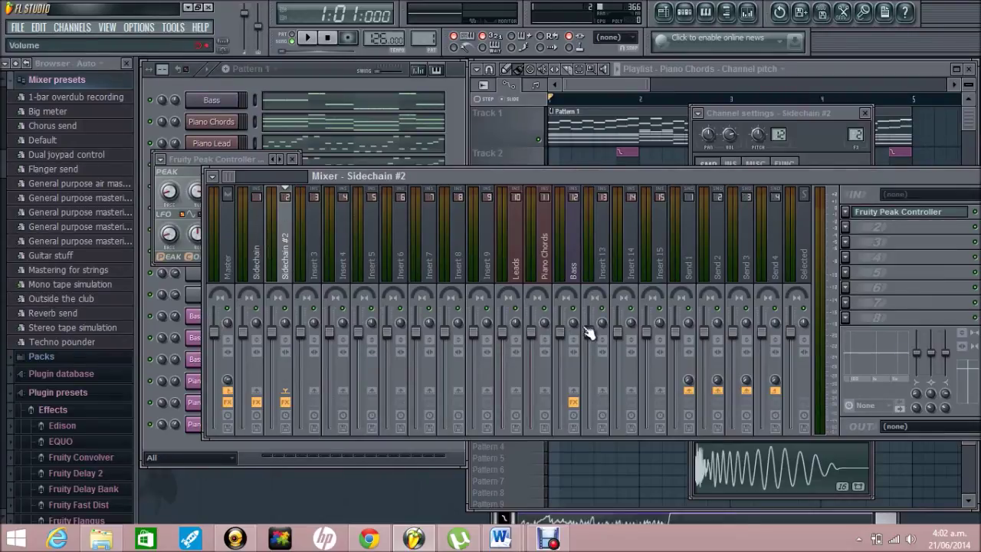
pyautogui.rightClick(558, 335)
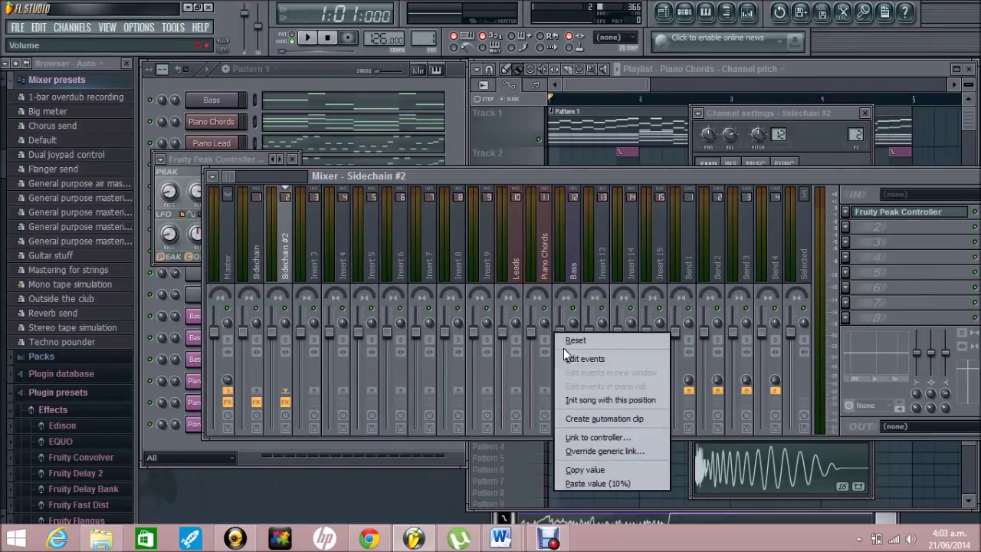
pyautogui.click(607, 437)
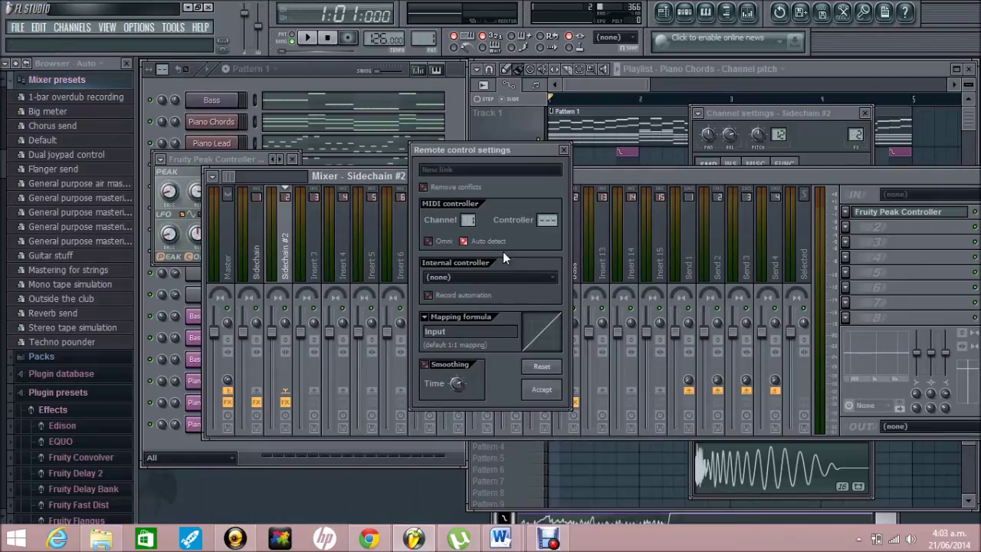
pyautogui.click(493, 278)
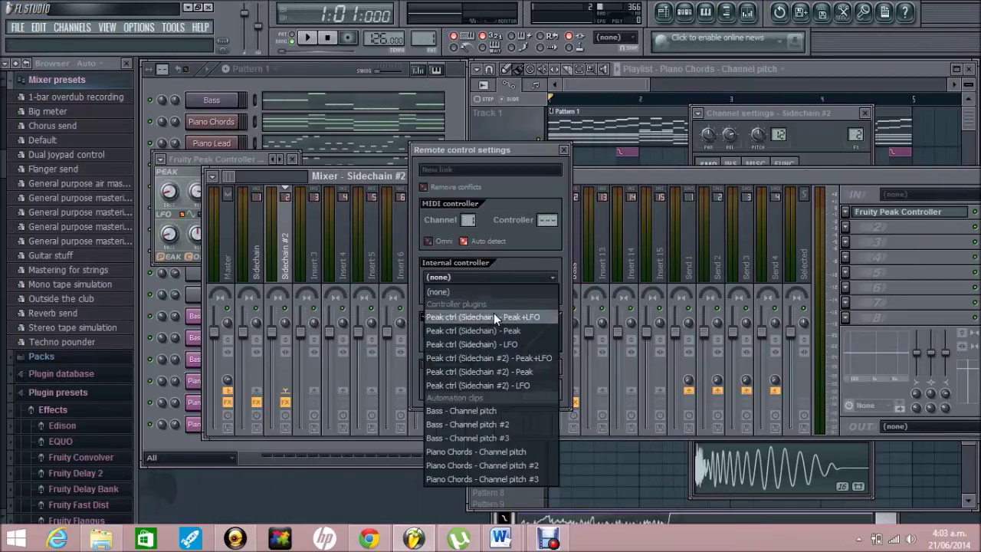
pyautogui.click(527, 319)
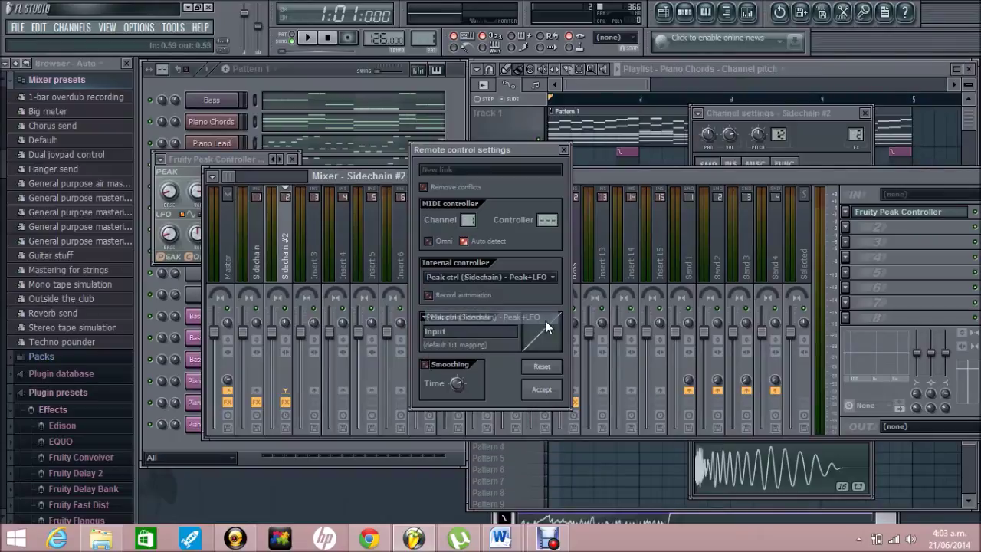
pyautogui.click(435, 325)
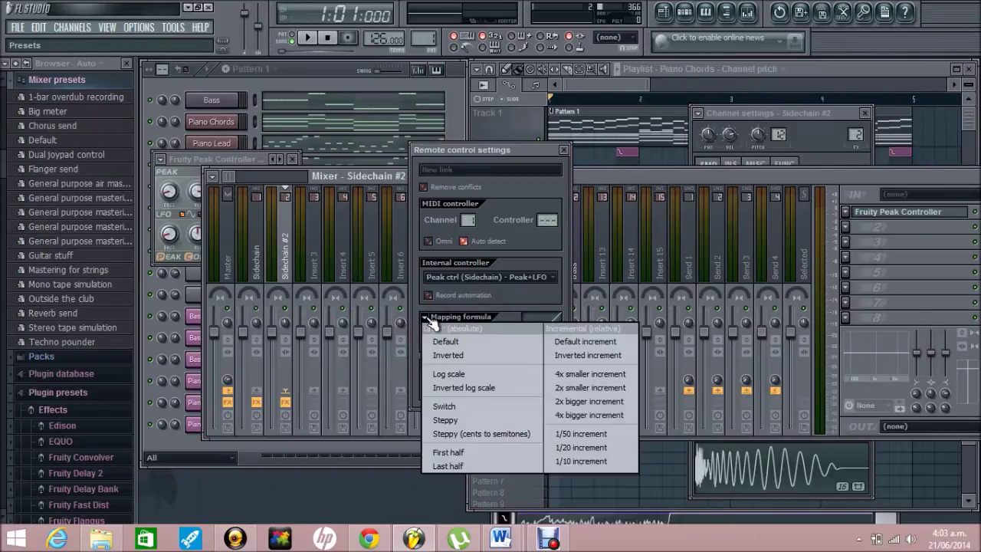
pyautogui.click(439, 356)
pyautogui.click(539, 395)
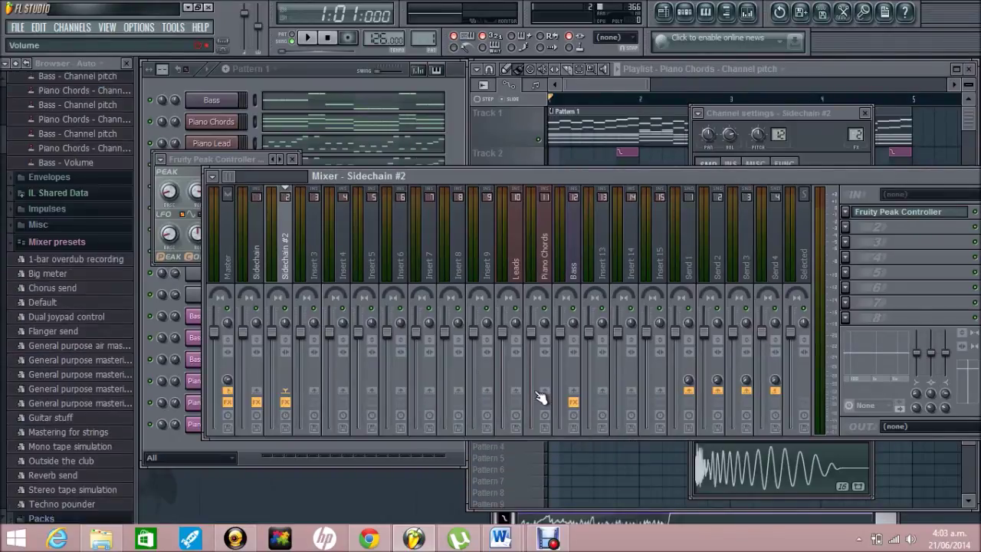
# Step: Link the Piano Chords insert's volume fader to Peak ctrl (Sidechain) - Peak+LFO with the Inverted mapping formula
pyautogui.rightClick(539, 341)
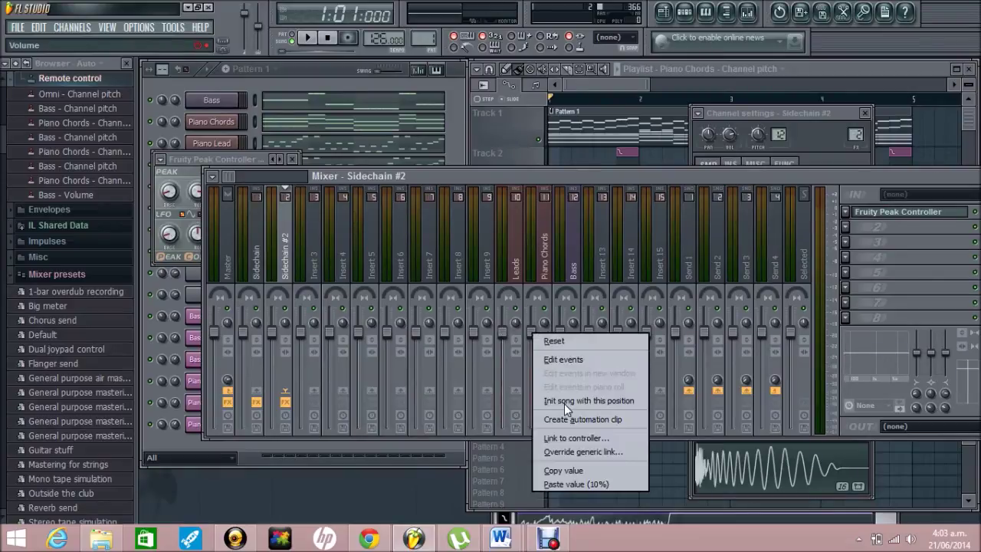
pyautogui.click(594, 439)
pyautogui.click(491, 281)
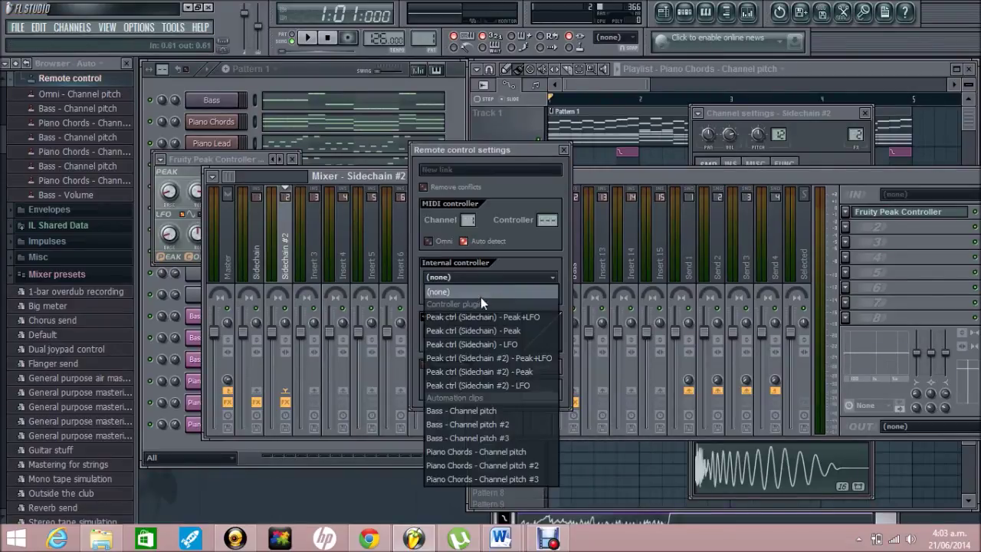
pyautogui.click(481, 317)
pyautogui.click(432, 316)
pyautogui.click(441, 356)
pyautogui.click(542, 390)
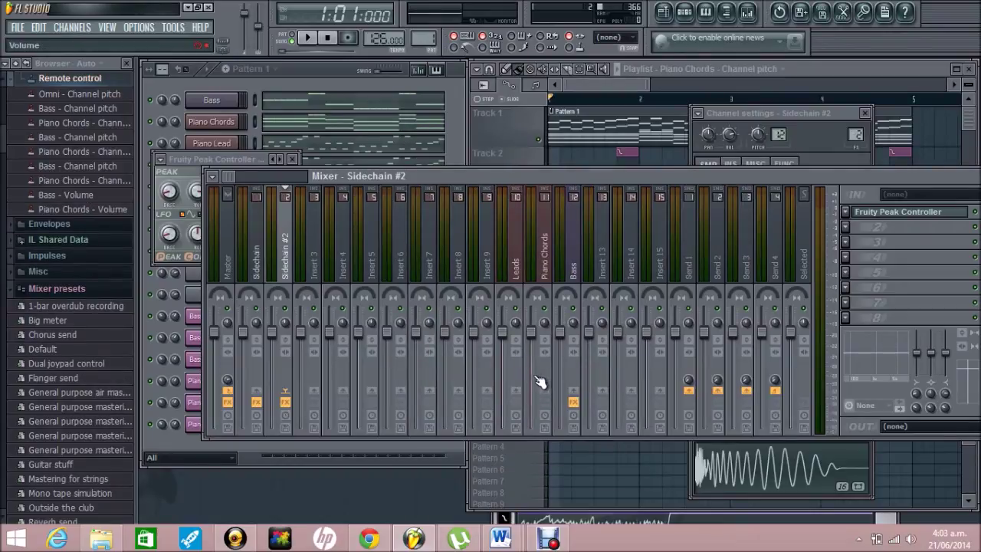
# Step: Link the Leads insert's volume fader to Peak ctrl (Sidechain #2) - Peak+LFO with the Inverted mapping formula
pyautogui.rightClick(501, 335)
pyautogui.click(541, 438)
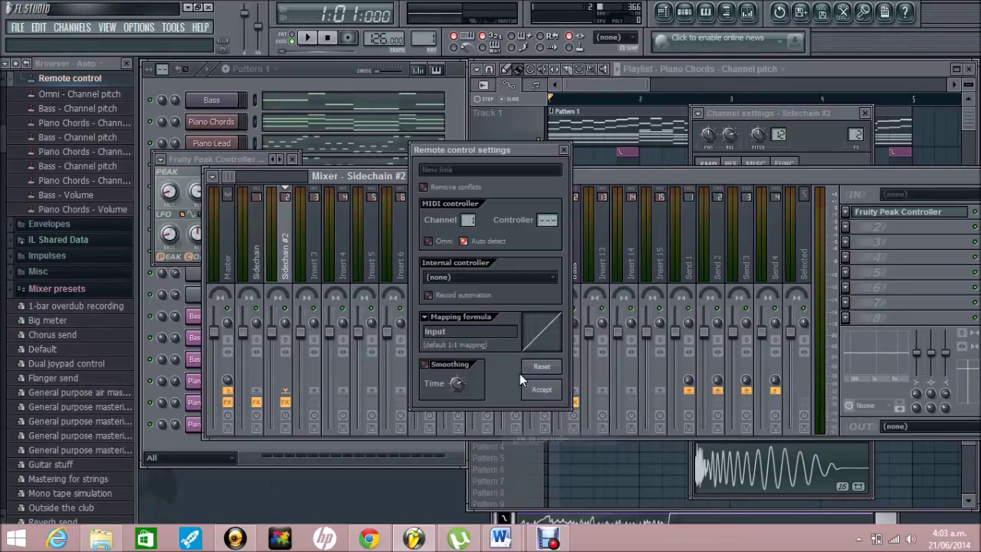
pyautogui.click(470, 277)
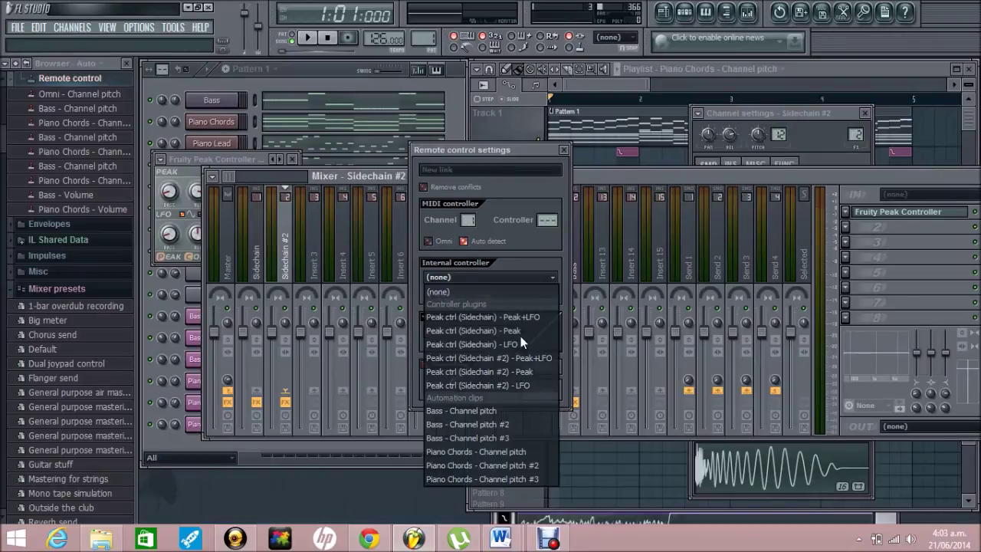
pyautogui.click(484, 358)
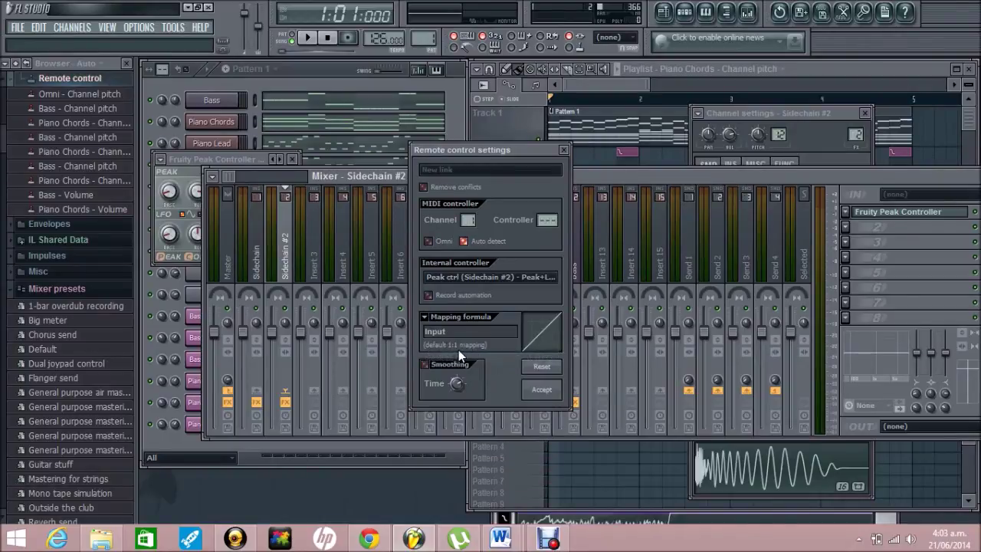
pyautogui.click(427, 317)
pyautogui.click(436, 354)
pyautogui.click(541, 393)
# Step: Fill each 4 steps on the Sidechain channel in Pattern 1
pyautogui.click(310, 66)
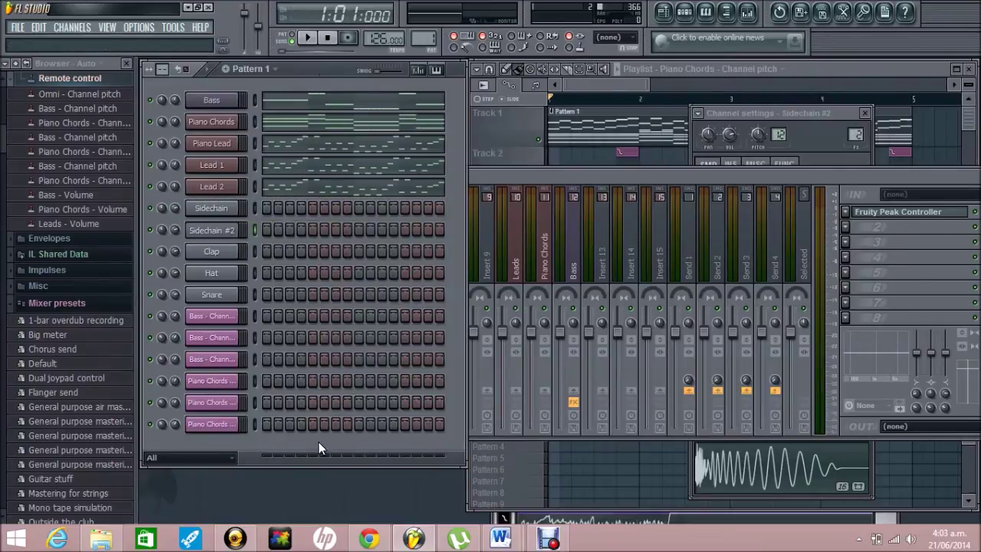
pyautogui.rightClick(217, 208)
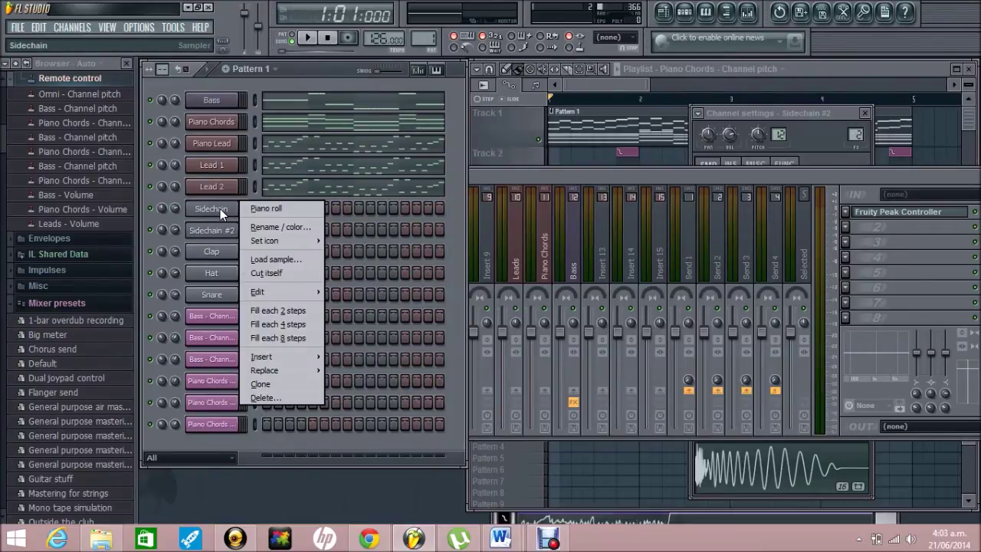
pyautogui.click(278, 324)
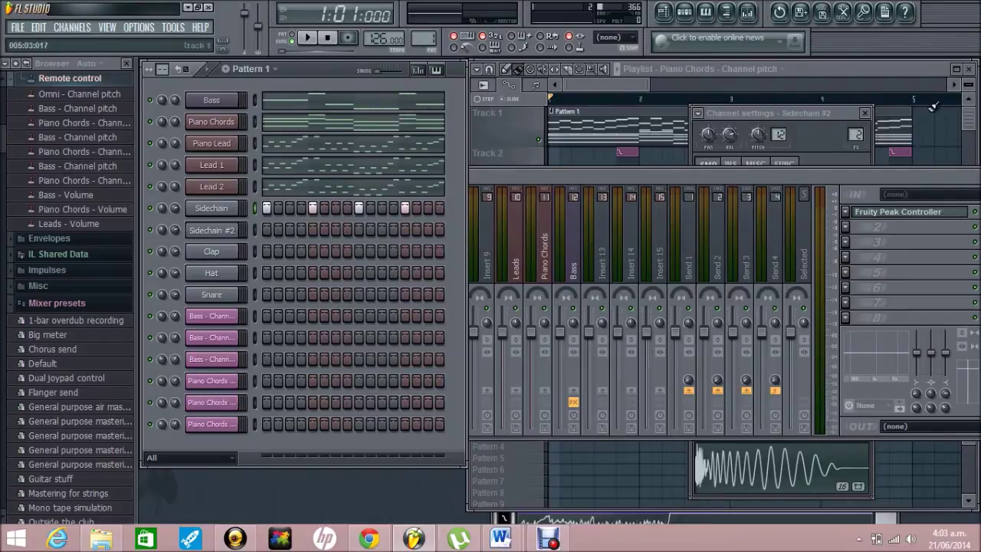
# Step: Cut the notes of the Piano Lead and Lead 2 channels from Pattern 1
pyautogui.click(255, 144)
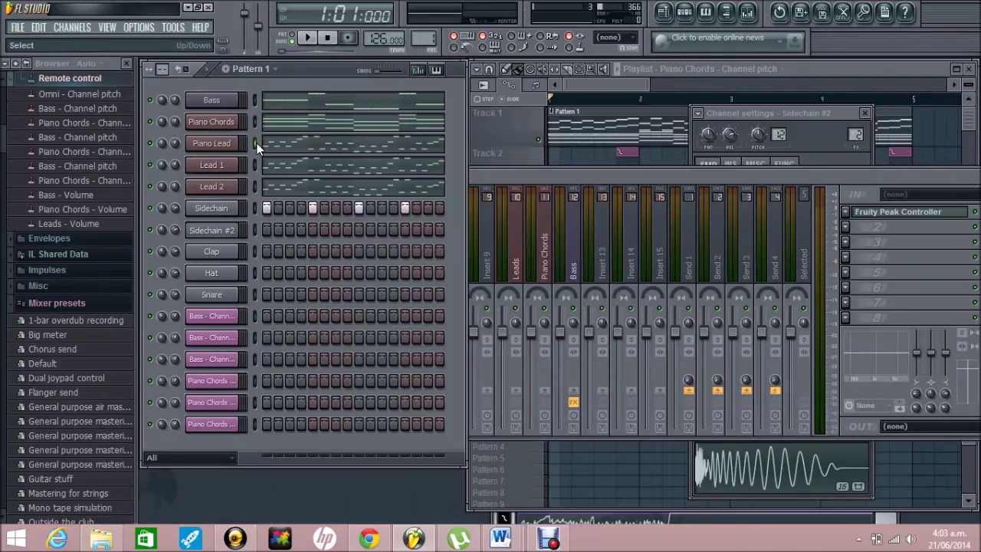
pyautogui.hotkey('ctrl', 'x')
pyautogui.click(257, 187)
pyautogui.hotkey('ctrl', 'x')
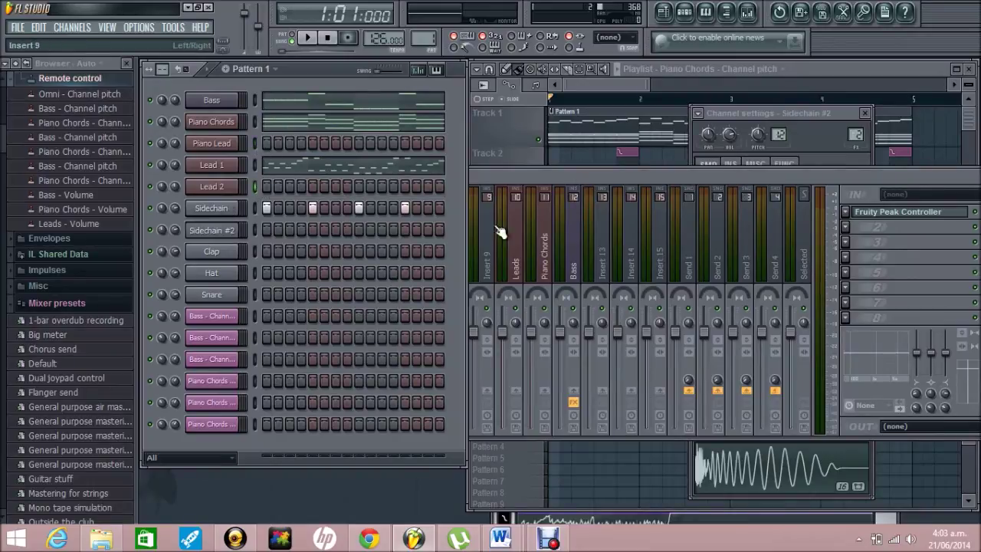
# Step: Split Pattern 1 by channel and paste the cut notes into the Lead 2 and Piano Lead channels of the Lead 1 pattern
pyautogui.click(279, 69)
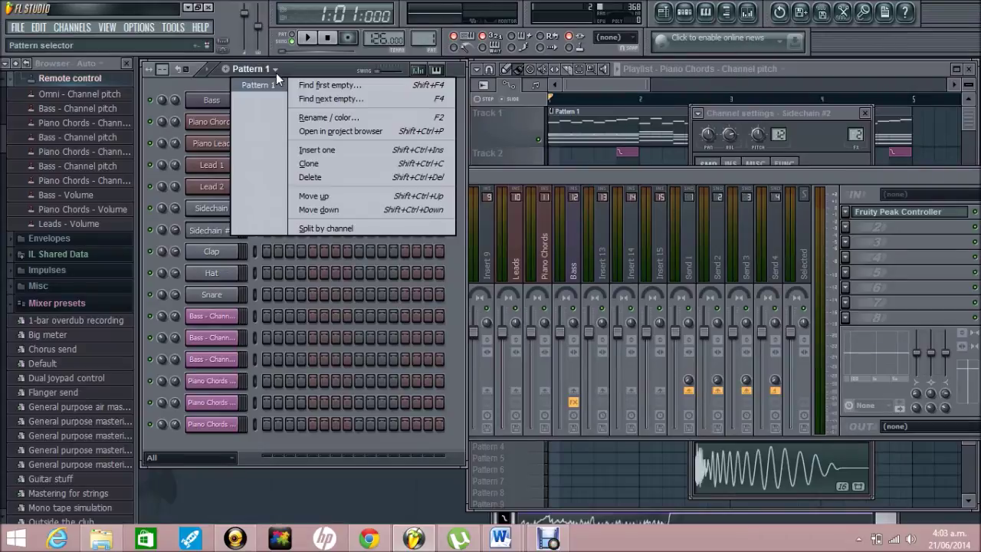
pyautogui.click(322, 231)
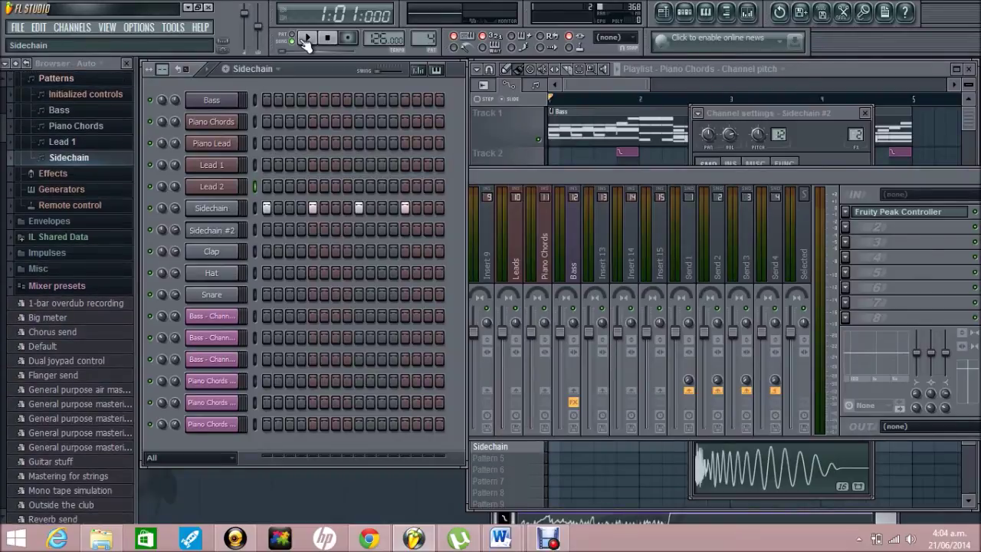
pyautogui.press('Left')
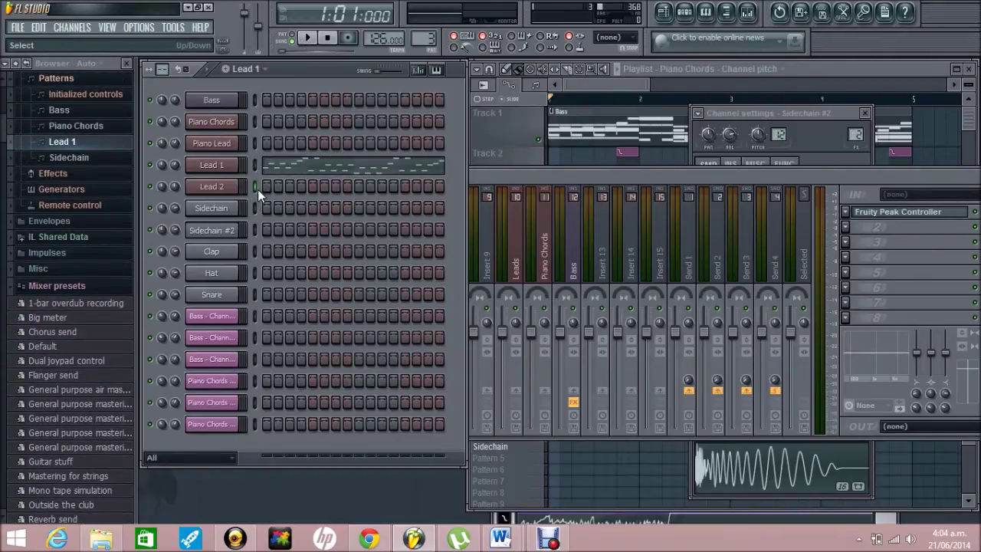
pyautogui.hotkey('ctrl', 'v')
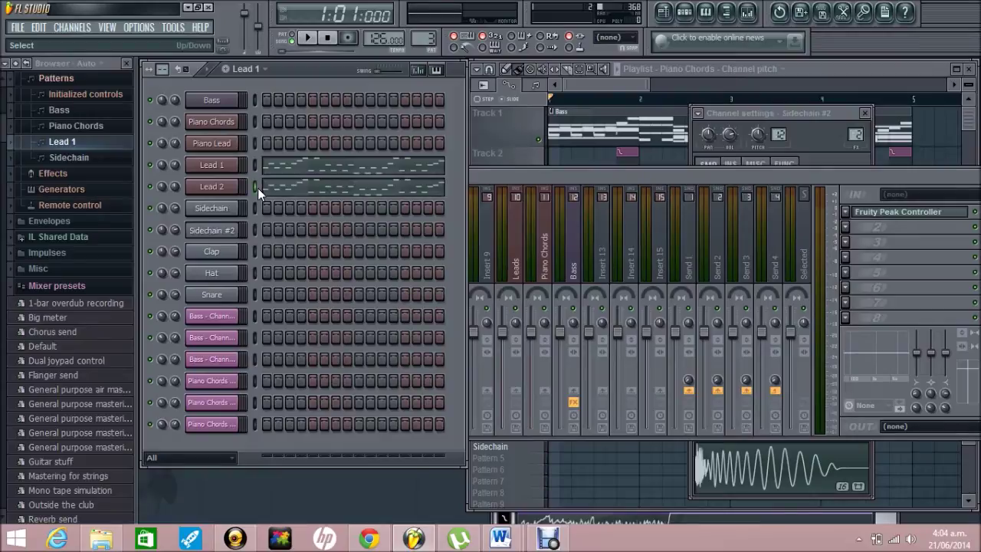
pyautogui.click(256, 142)
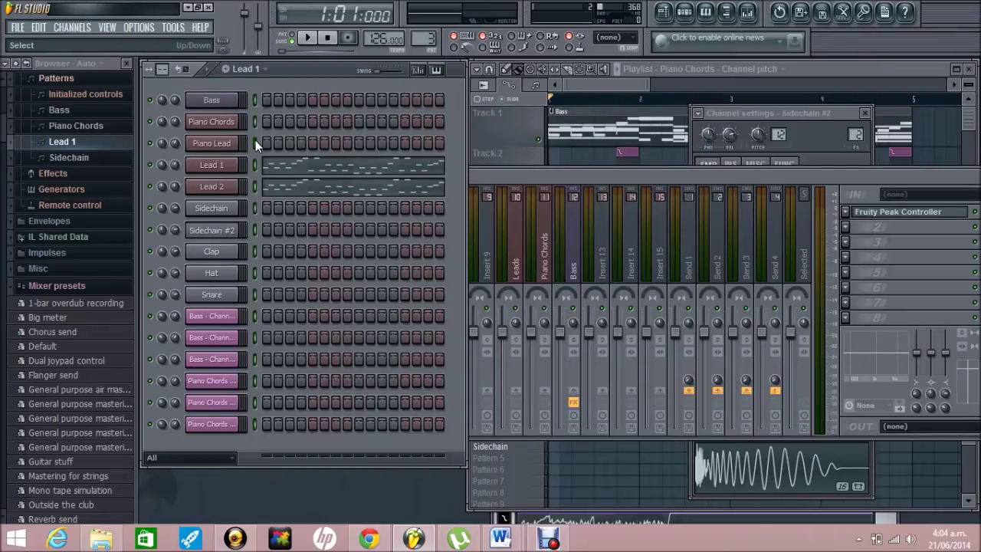
pyautogui.hotkey('ctrl', 'v')
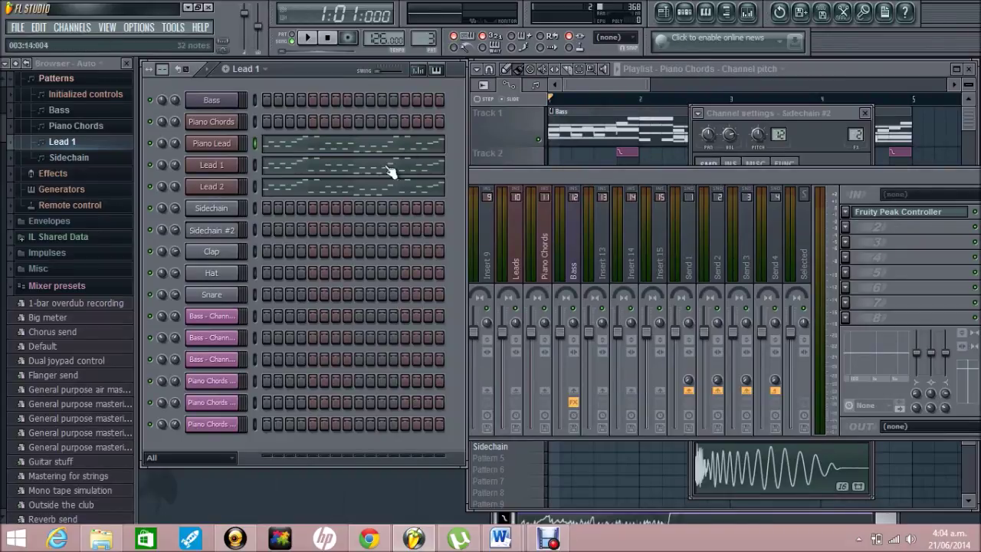
# Step: Transpose all Piano Lead notes down one octave in the piano roll, so the first note sits at A#5
pyautogui.click(311, 150)
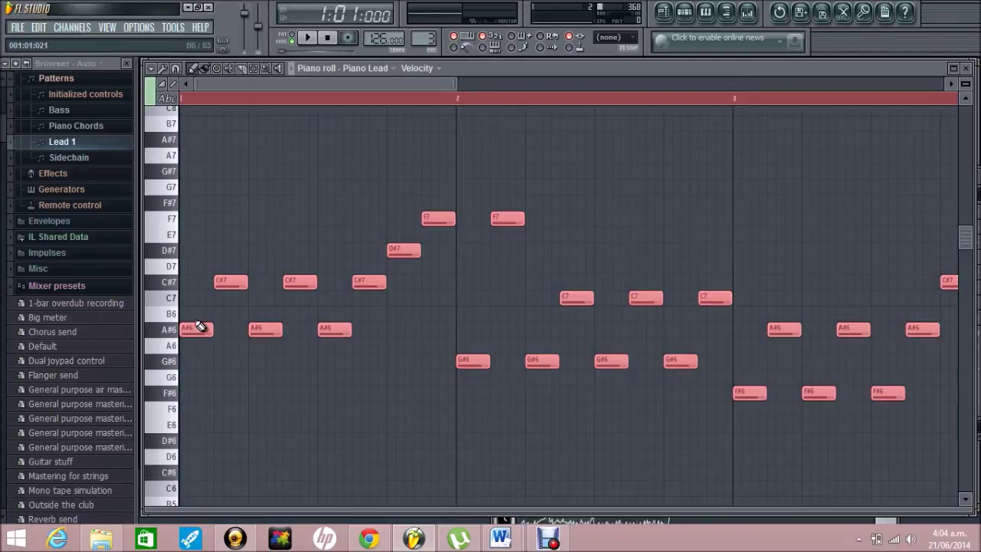
pyautogui.moveTo(193, 329); pyautogui.dragTo(172, 385)
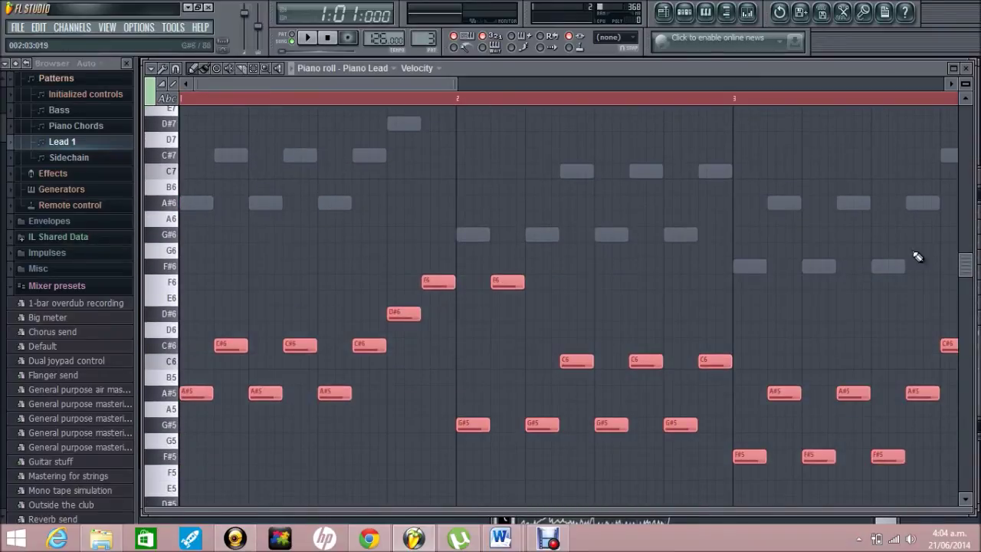
pyautogui.click(966, 68)
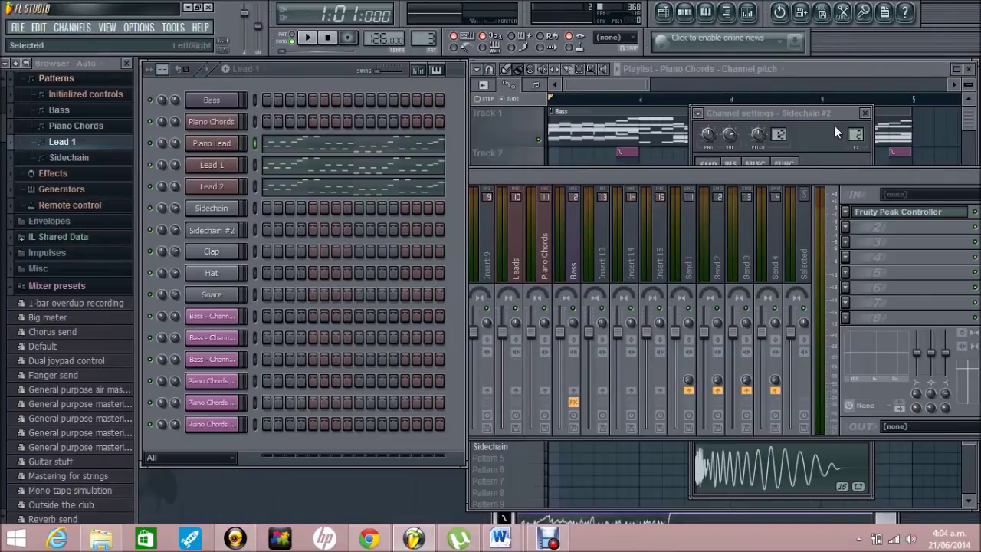
# Step: Delete the pattern clips from playlist Track 1 and move the automation clips down to Tracks 6 and 7
pyautogui.click(857, 70)
pyautogui.rightClick(930, 124)
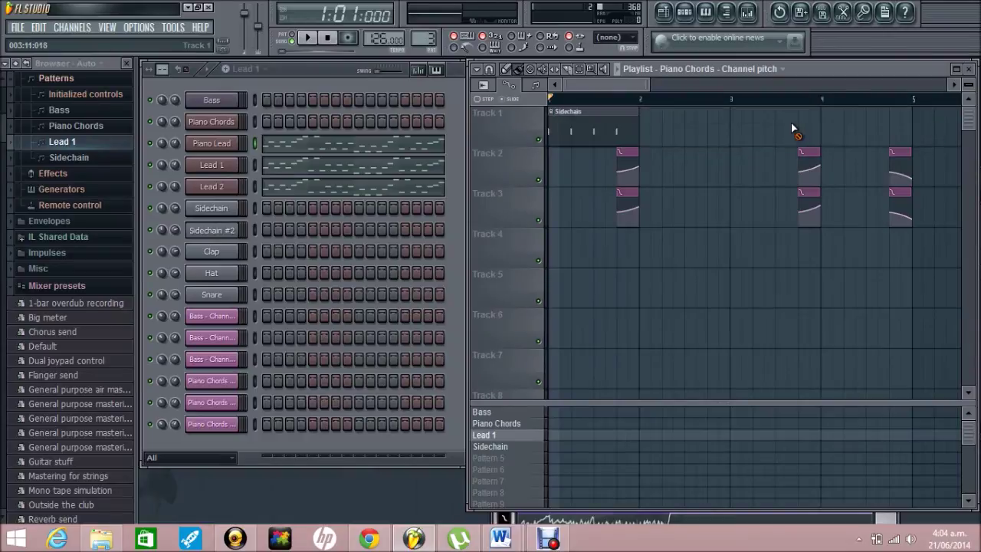
pyautogui.rightClick(619, 126)
pyautogui.moveTo(931, 308); pyautogui.dragTo(592, 108)
pyautogui.moveTo(631, 151); pyautogui.dragTo(631, 318)
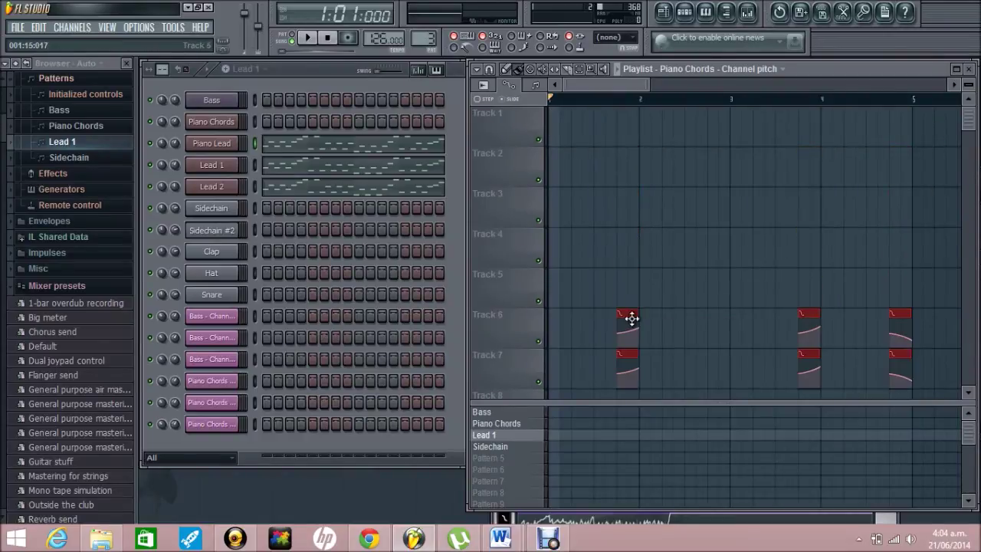
# Step: Place Bass, Piano Chords and Lead 1 clips on Tracks 1 to 3 and four consecutive Sidechain clips on Track 4, starting at bar 1
pyautogui.click(500, 413)
pyautogui.click(558, 134)
pyautogui.click(513, 423)
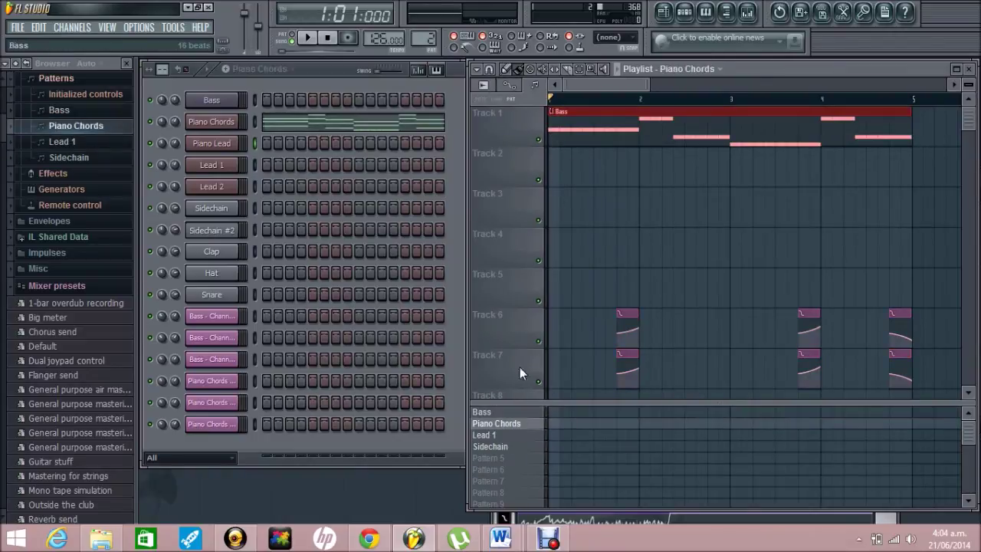
pyautogui.click(557, 164)
pyautogui.click(509, 435)
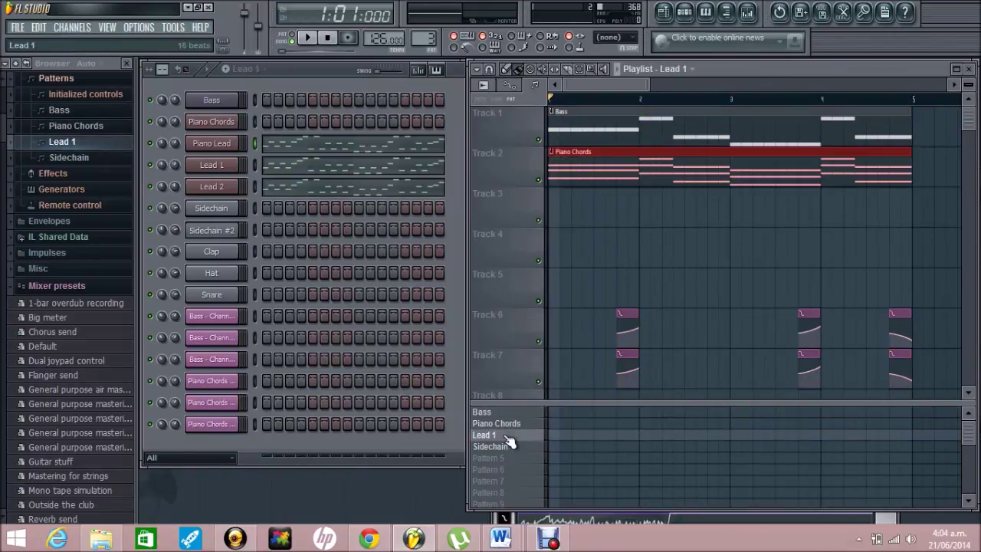
pyautogui.click(557, 207)
pyautogui.click(506, 446)
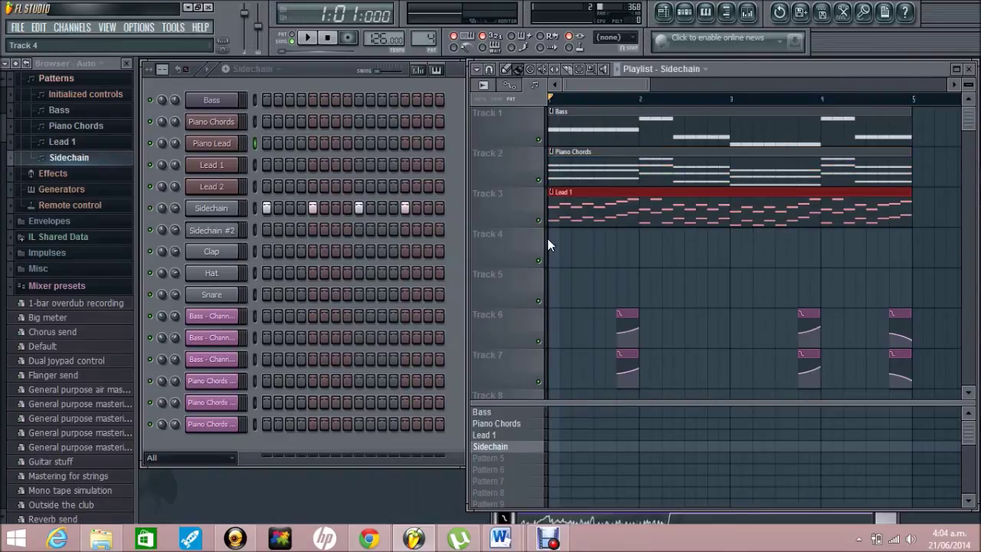
pyautogui.moveTo(557, 245); pyautogui.dragTo(858, 256)
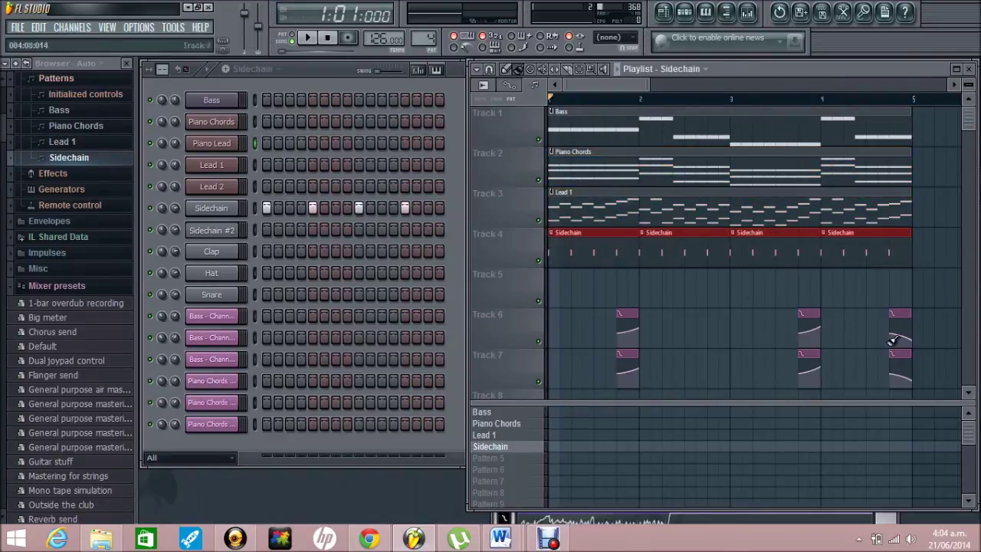
# Step: Duplicate the four-bar arrangement and its automation clips from bar 5, leaving Track 4 empty in bar 8
pyautogui.scroll(-1, 924, 353)
pyautogui.moveTo(937, 380); pyautogui.dragTo(417, 17)
pyautogui.moveTo(610, 85); pyautogui.dragTo(711, 90)
pyautogui.click(928, 287)
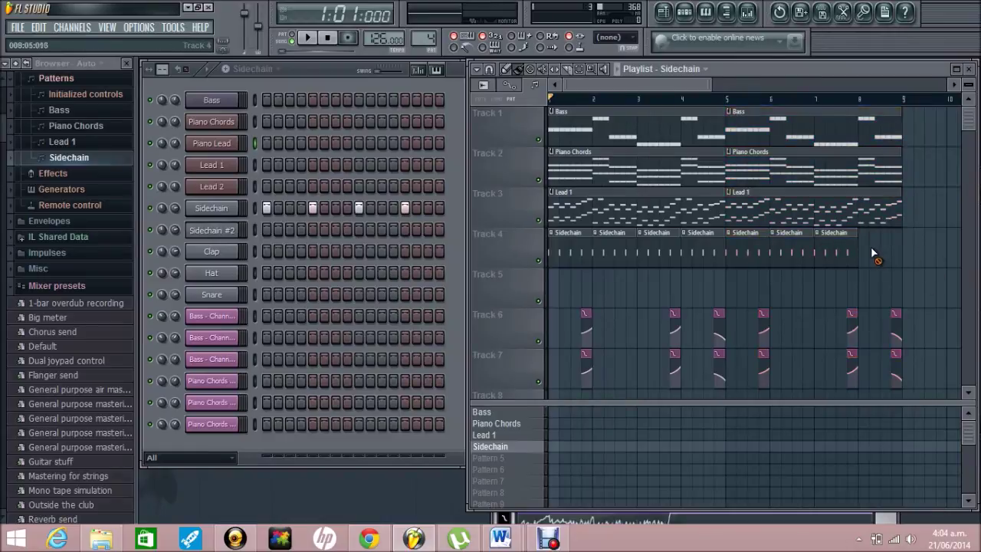
# Step: Preview the arrangement and fill each 4 steps on the Sidechain #2 channel in the Sidechain pattern
pyautogui.press('space')
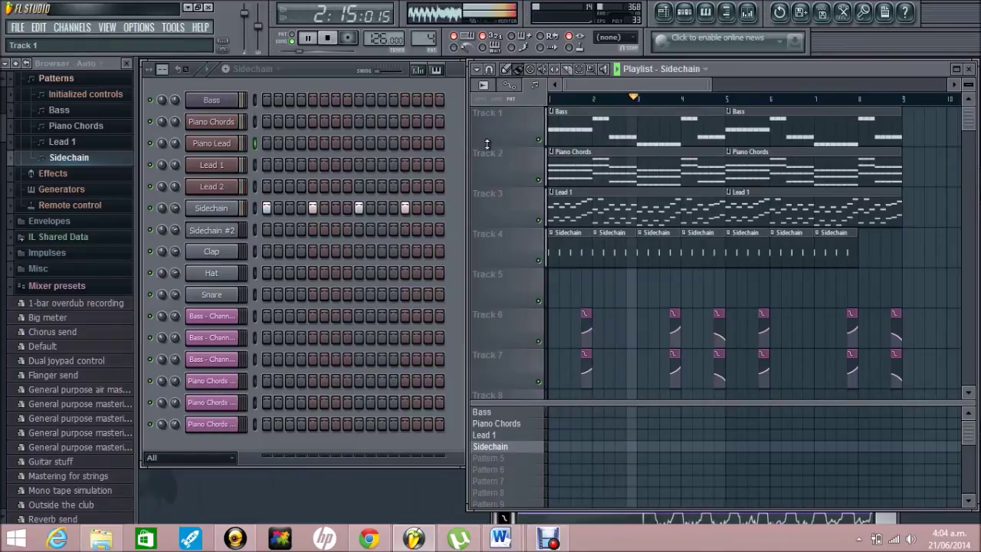
pyautogui.press('space')
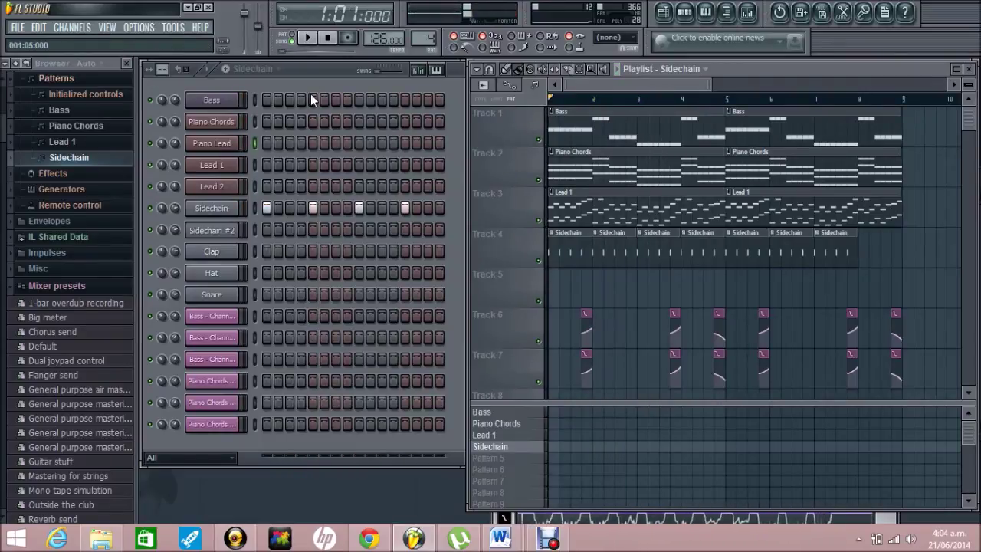
pyautogui.rightClick(233, 230)
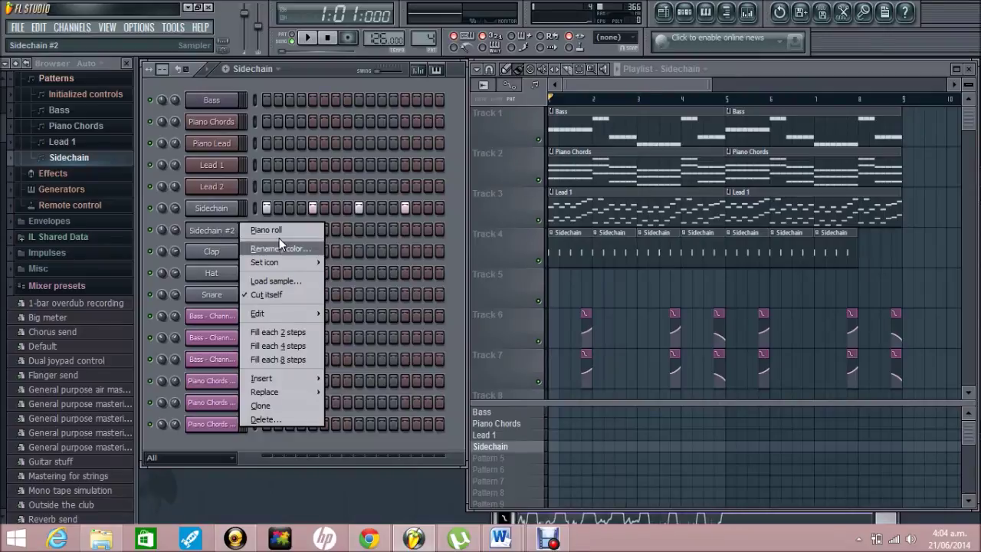
pyautogui.click(281, 346)
# Step: Play the arrangement and check the sidechained insert levels in the mixer
pyautogui.press('space')
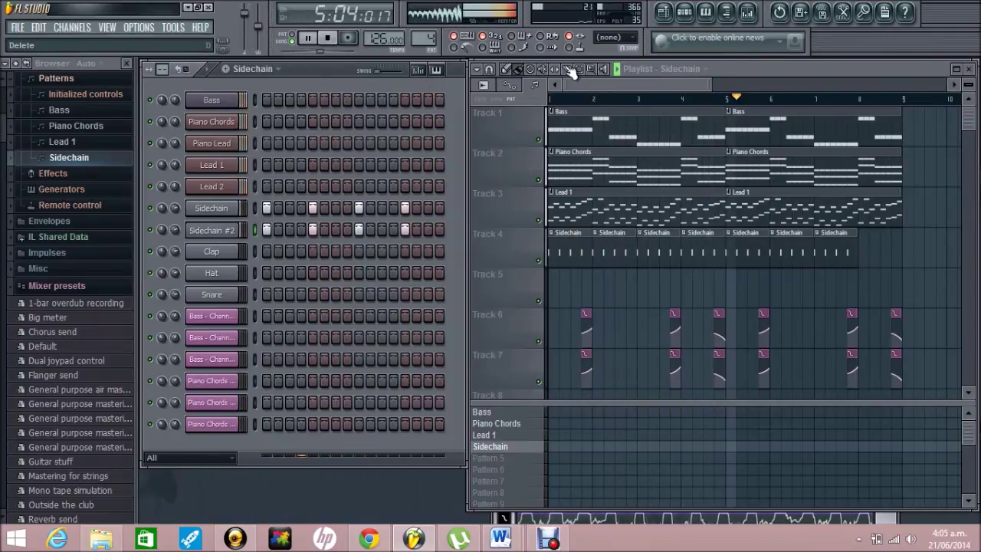
pyautogui.click(748, 13)
pyautogui.press('space')
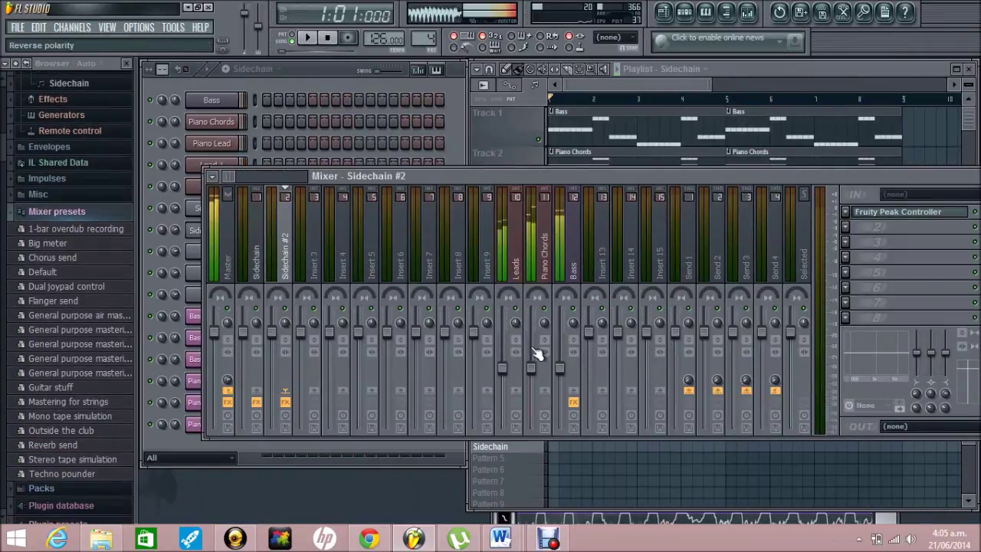
# Step: Load Fruity Balance in the first effect slot of the Leads insert and preview the arrangement with it
pyautogui.click(518, 259)
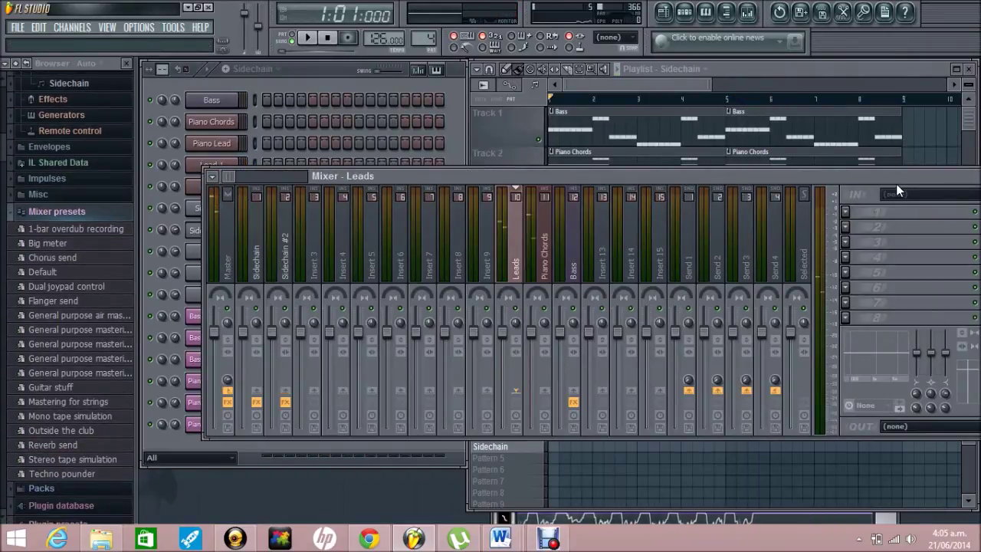
pyautogui.moveTo(896, 184); pyautogui.dragTo(817, 147)
pyautogui.click(771, 191)
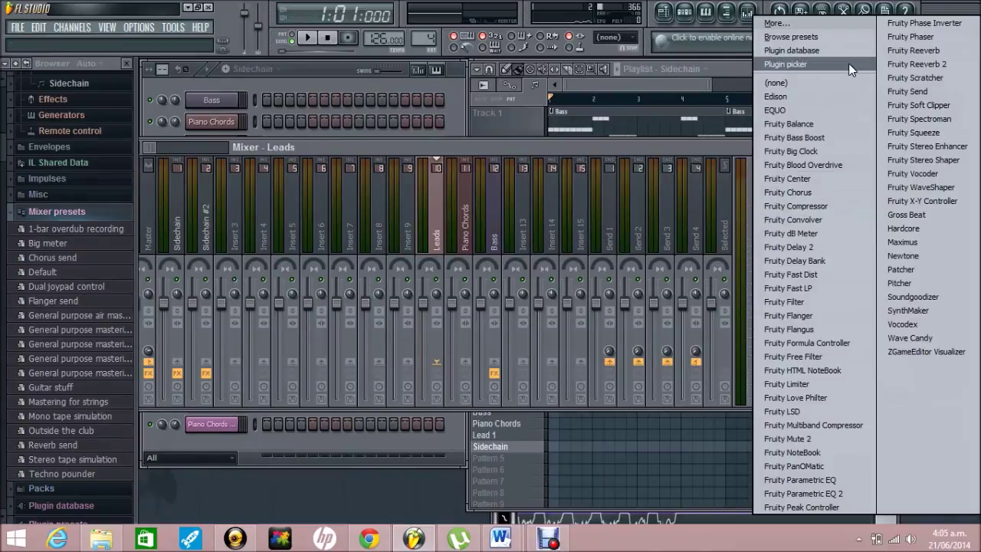
pyautogui.click(801, 125)
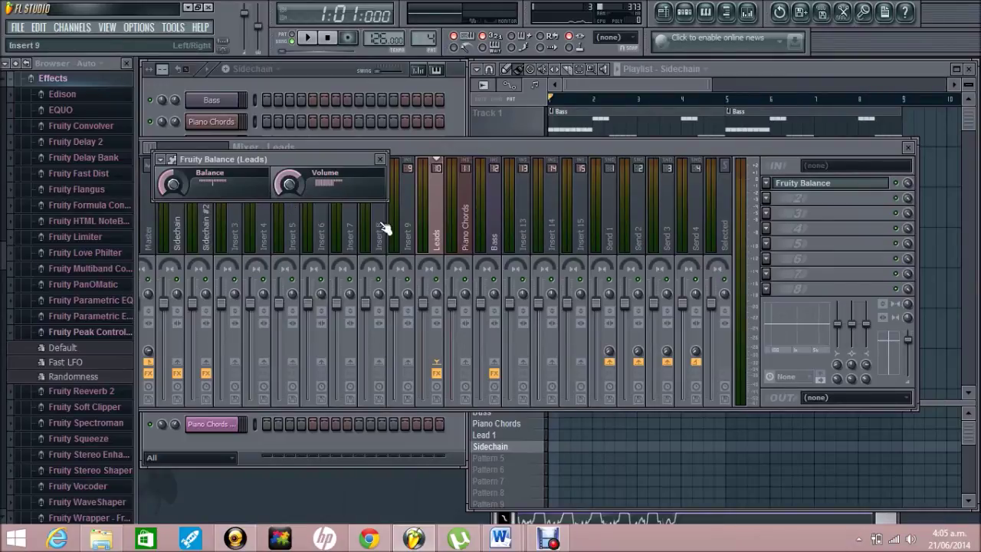
pyautogui.press('space')
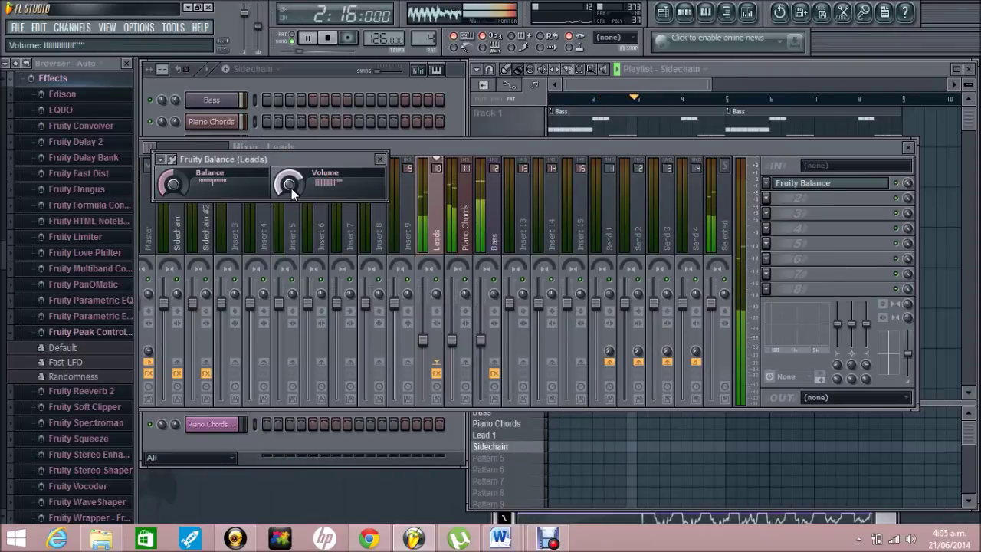
pyautogui.press('space')
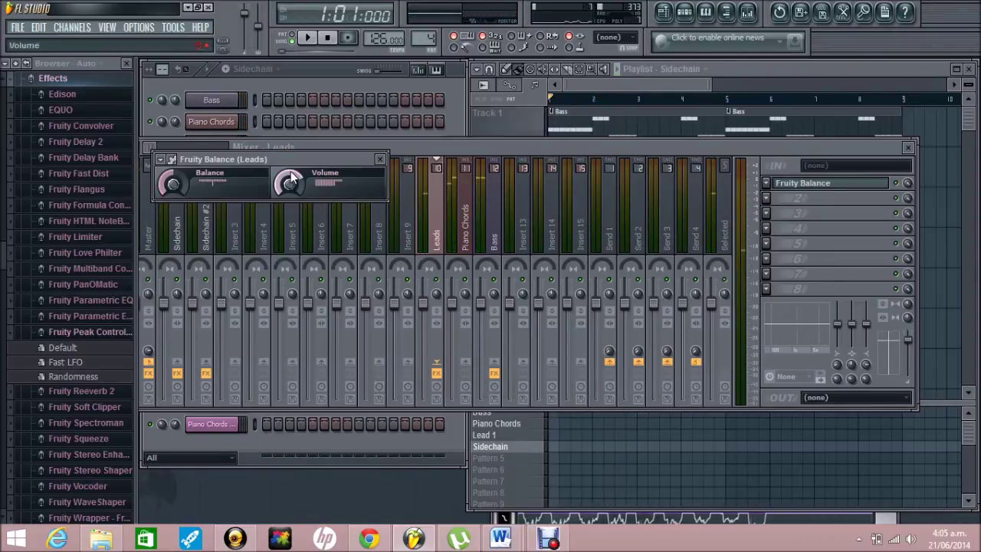
# Step: Insert a new pattern named White Noise ahead of the Bass pattern
pyautogui.click(318, 73)
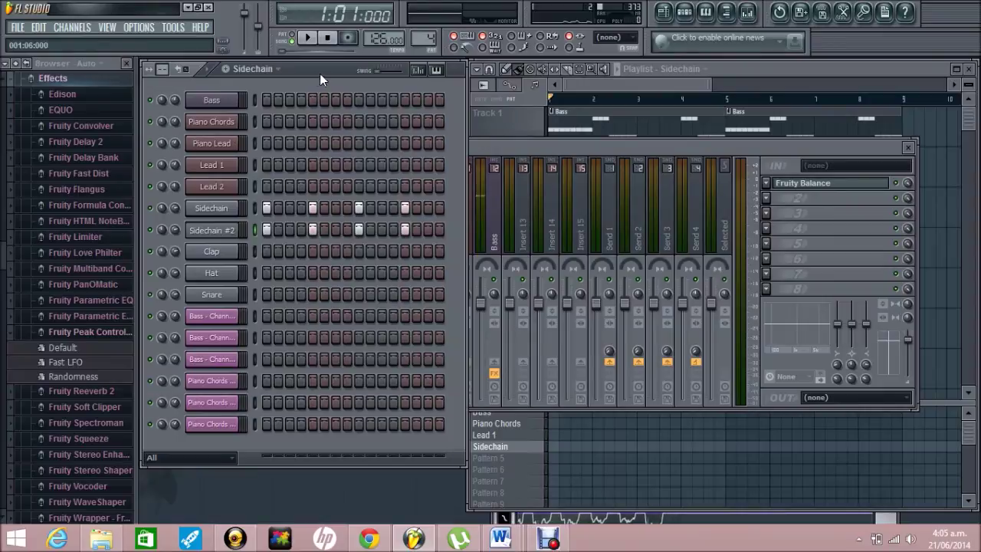
pyautogui.click(806, 70)
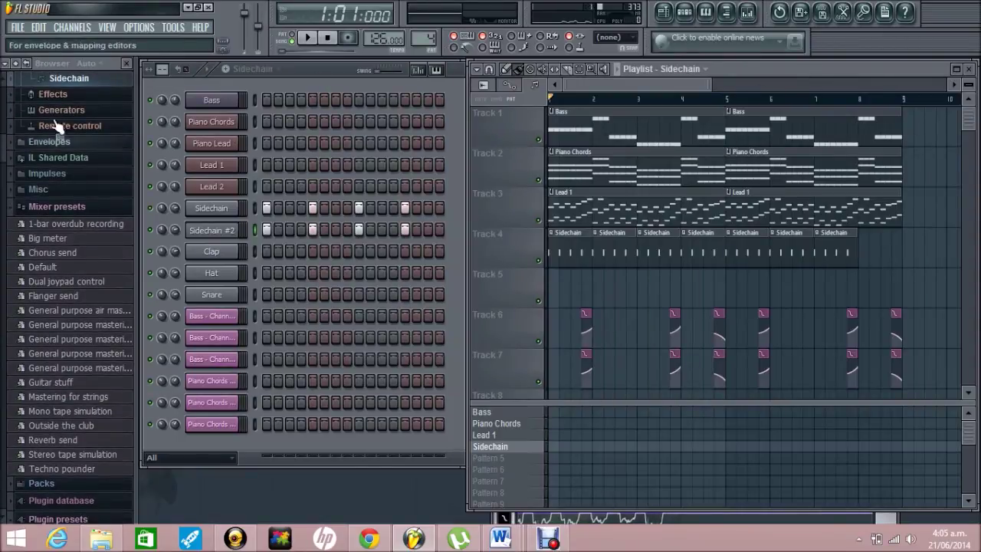
pyautogui.click(19, 80)
pyautogui.click(321, 70)
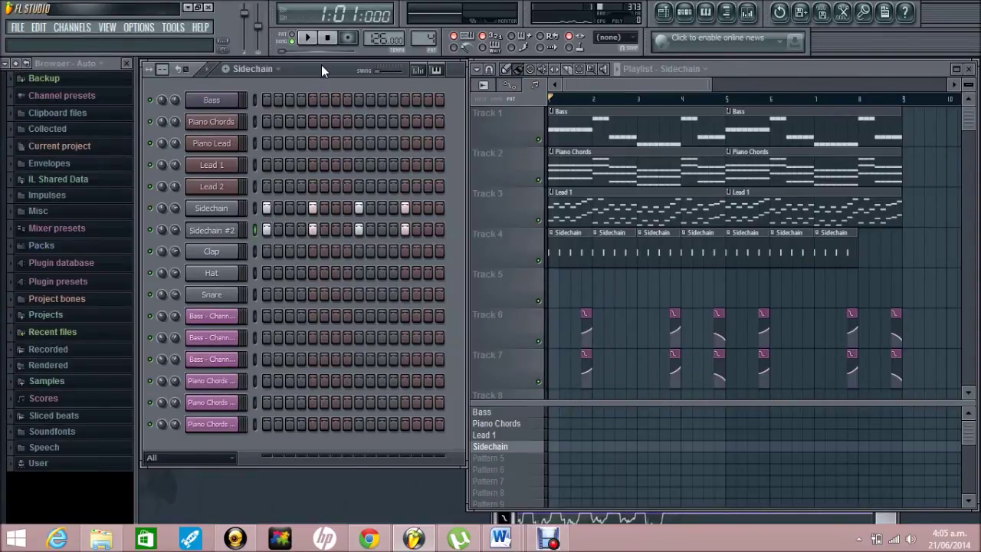
pyautogui.click(277, 70)
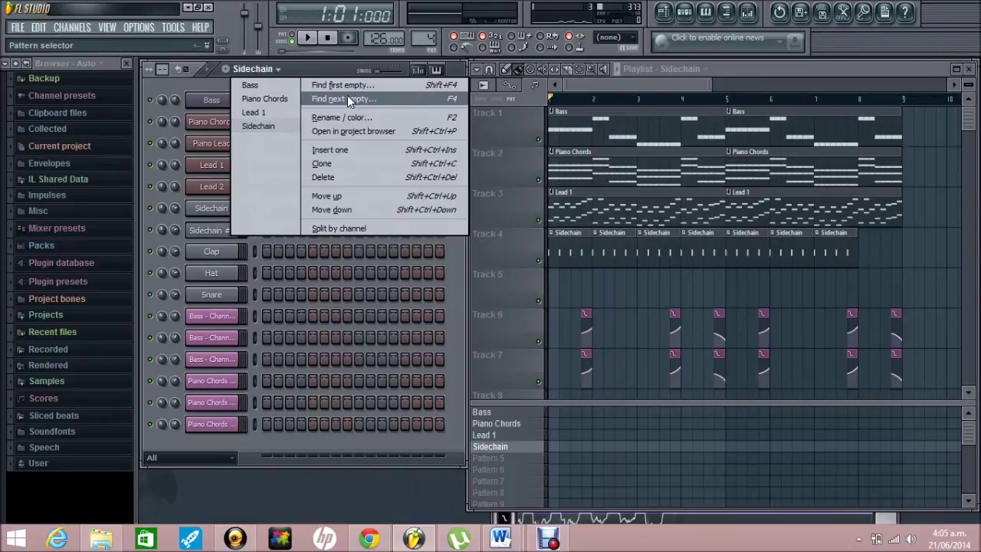
pyautogui.click(280, 86)
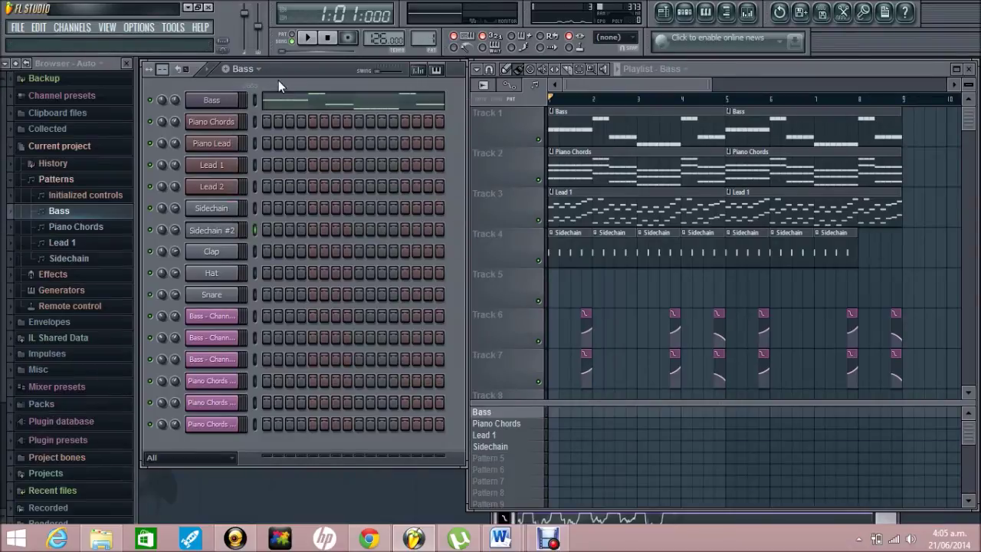
pyautogui.click(259, 71)
pyautogui.click(351, 149)
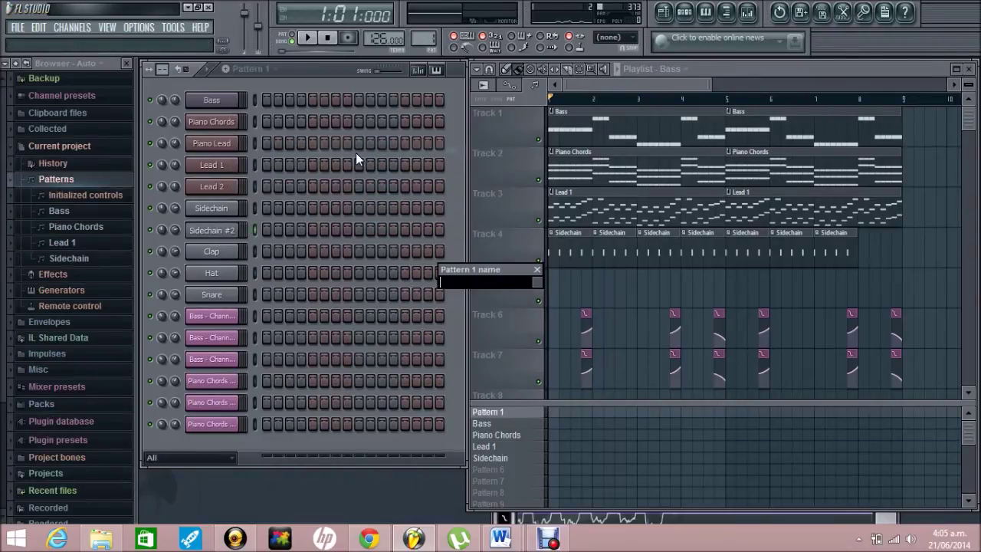
pyautogui.write('White Noise')
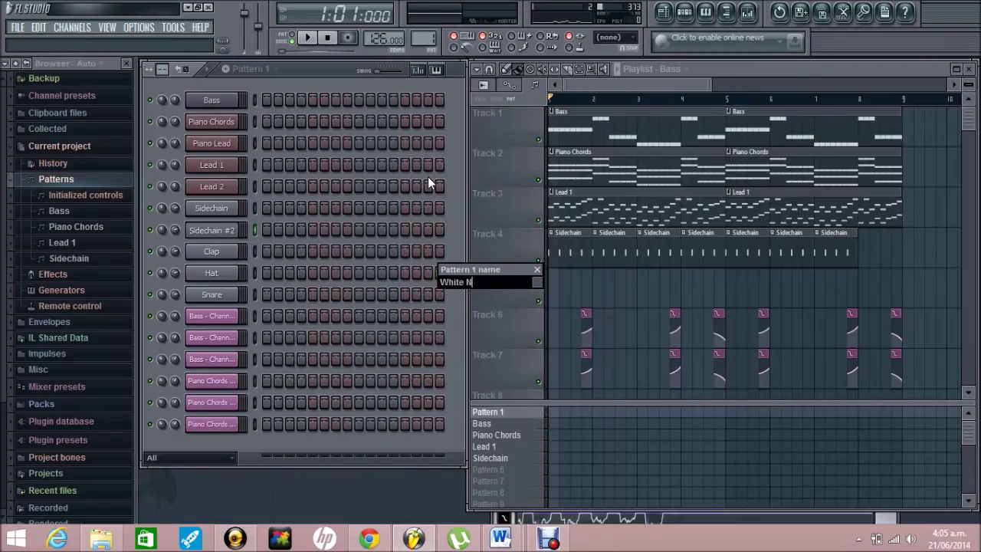
pyautogui.press('Return')
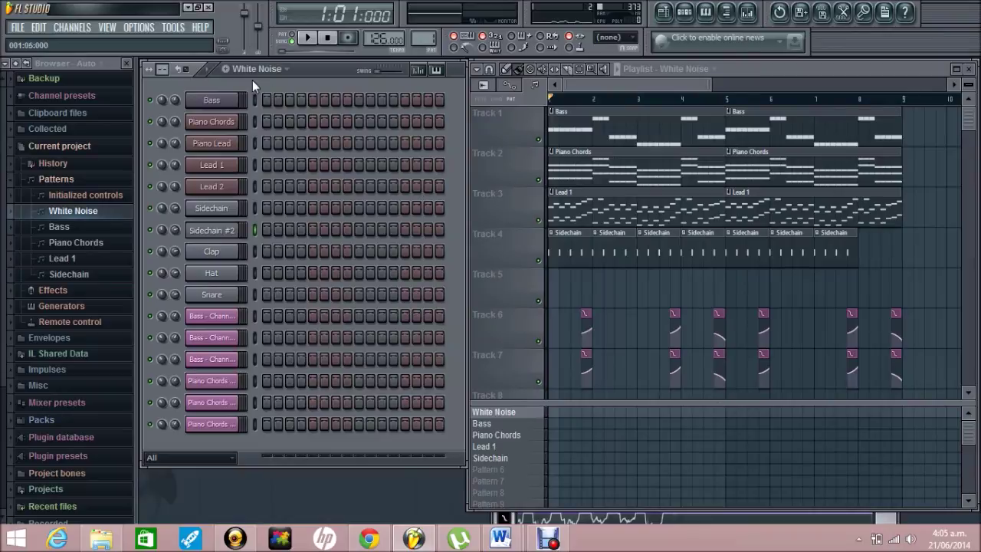
# Step: Insert a 3x Osc channel above the Bass channel and rename it White Noise
pyautogui.rightClick(231, 100)
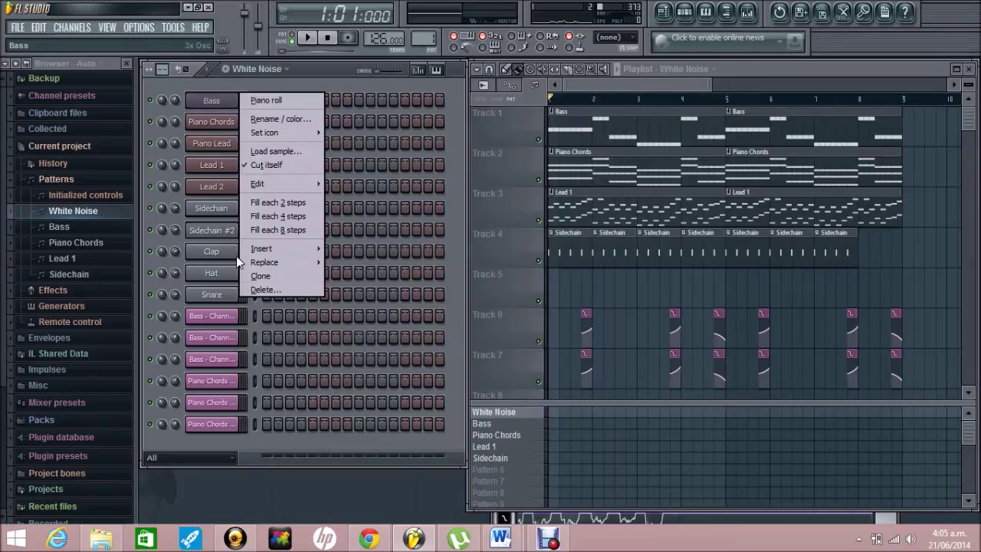
pyautogui.moveTo(295, 249)
pyautogui.click(364, 165)
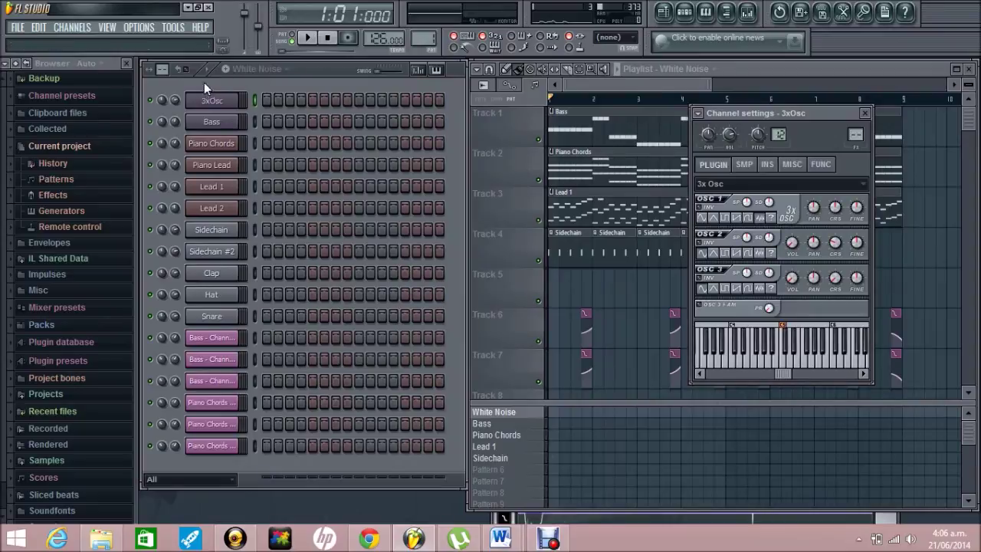
pyautogui.rightClick(228, 102)
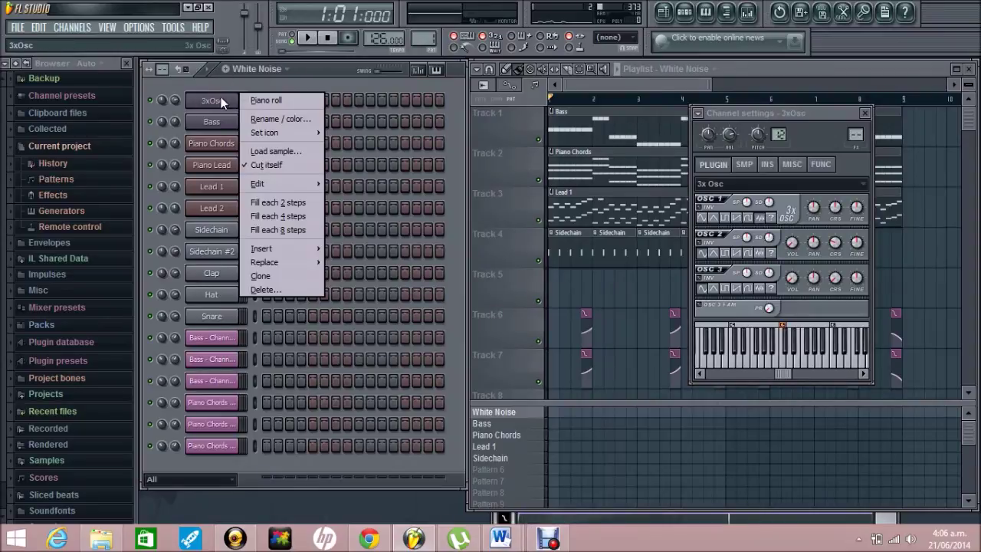
pyautogui.click(287, 120)
pyautogui.write('Whi')
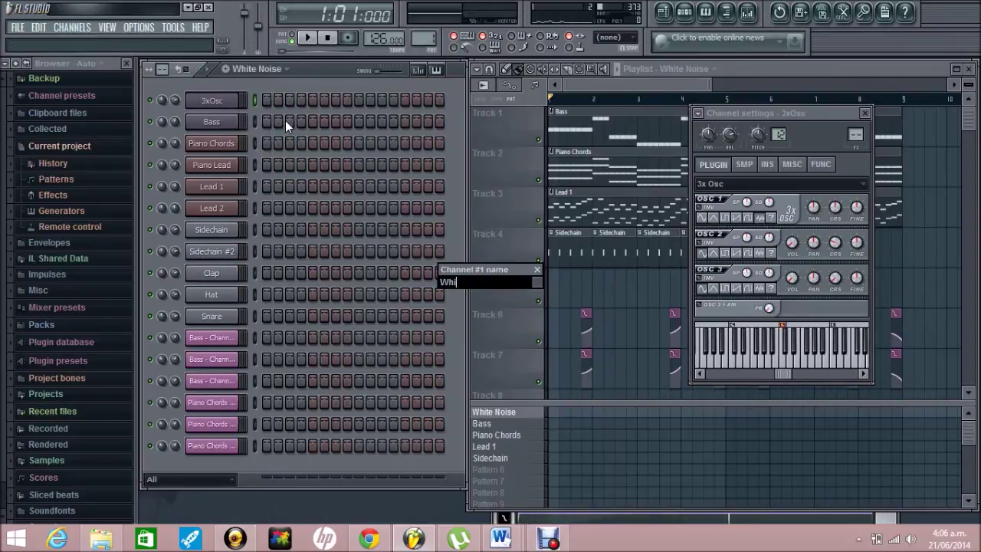
pyautogui.write('te Noise')
pyautogui.press('Return')
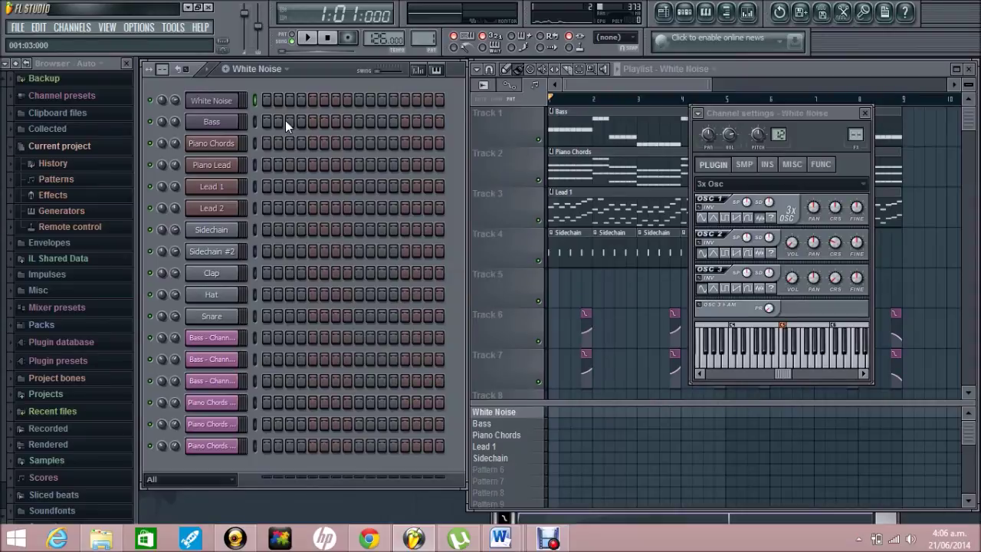
# Step: Fill the White Noise piano roll with back-to-back half-beat C5 notes across the first four bars
pyautogui.rightClick(233, 107)
pyautogui.click(265, 102)
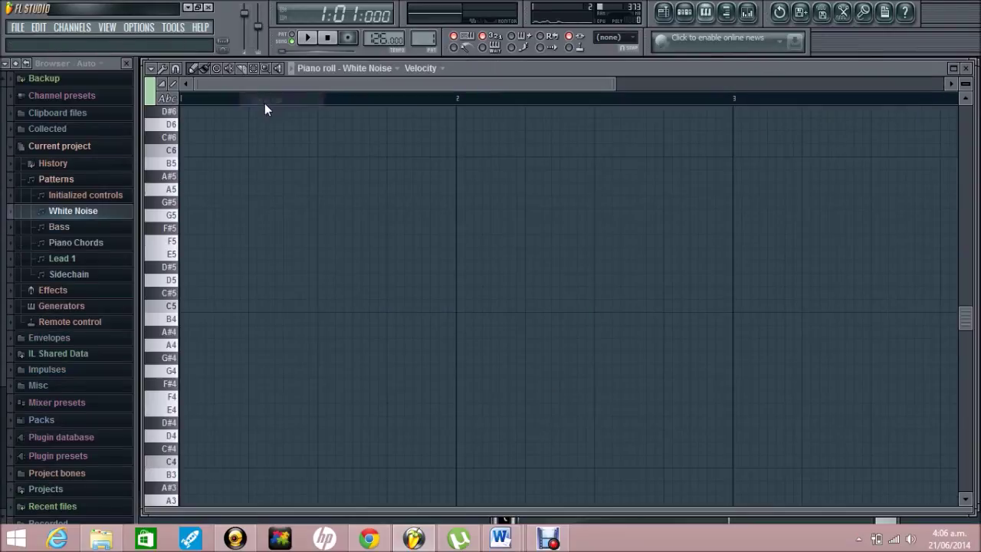
pyautogui.click(188, 308)
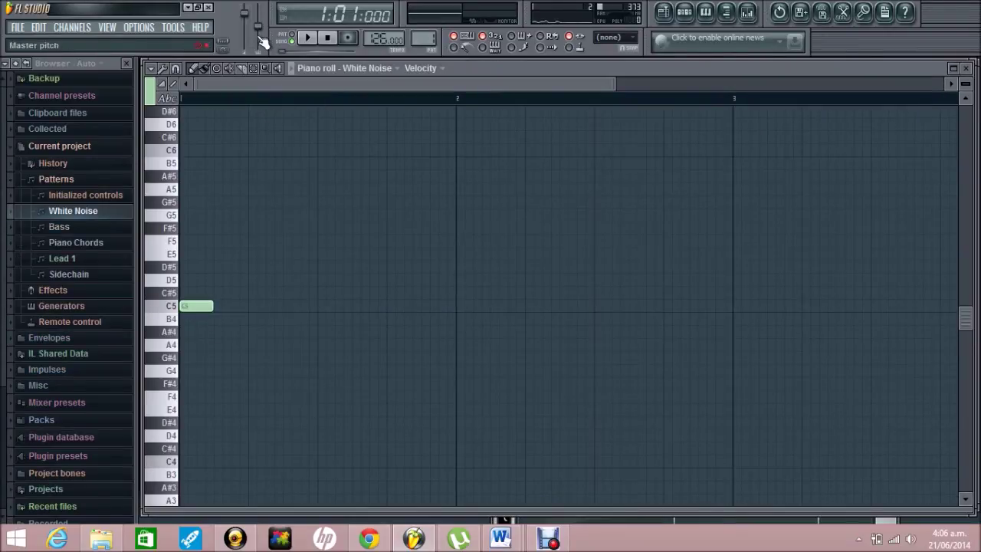
pyautogui.moveTo(223, 306); pyautogui.dragTo(967, 341)
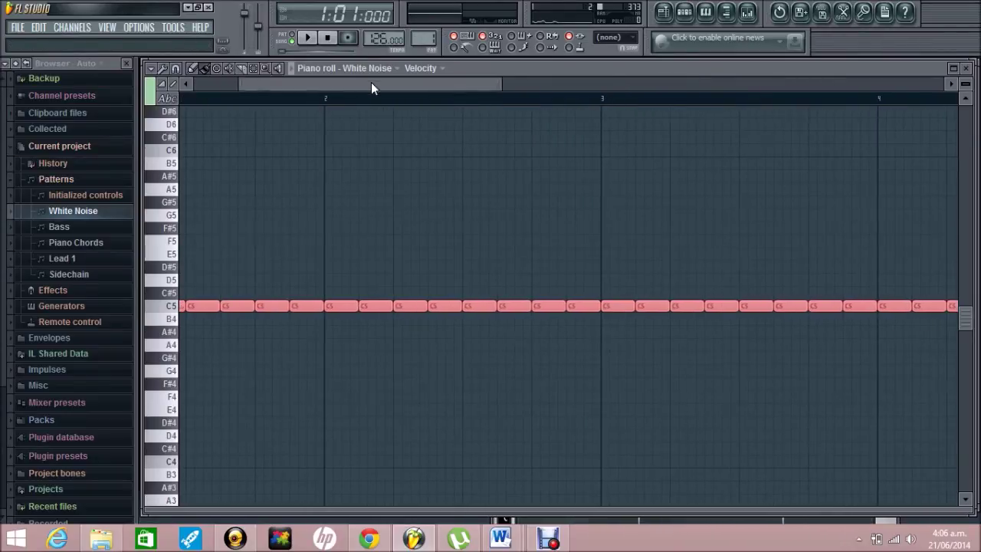
pyautogui.moveTo(371, 82); pyautogui.dragTo(589, 82)
pyautogui.moveTo(344, 307); pyautogui.dragTo(475, 306)
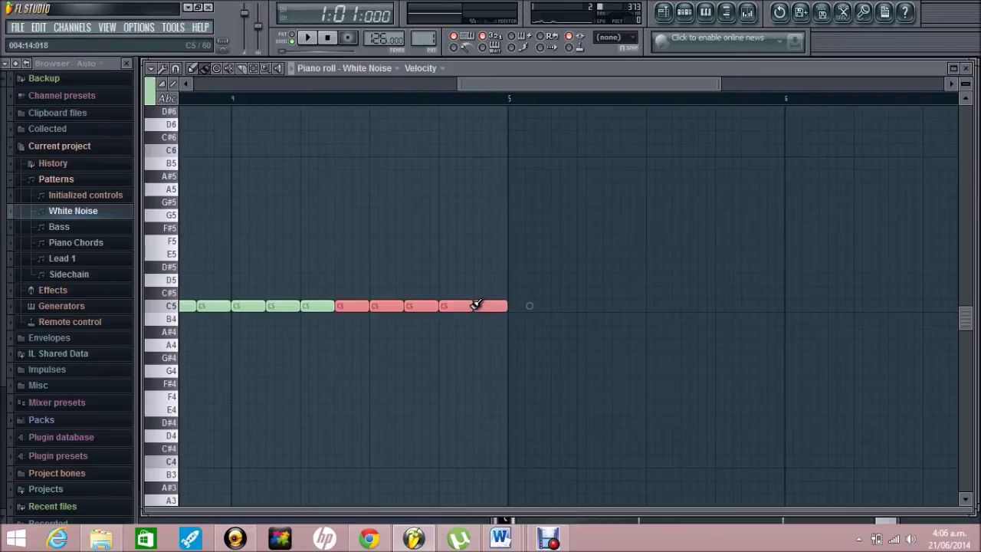
pyautogui.moveTo(571, 83); pyautogui.dragTo(308, 83)
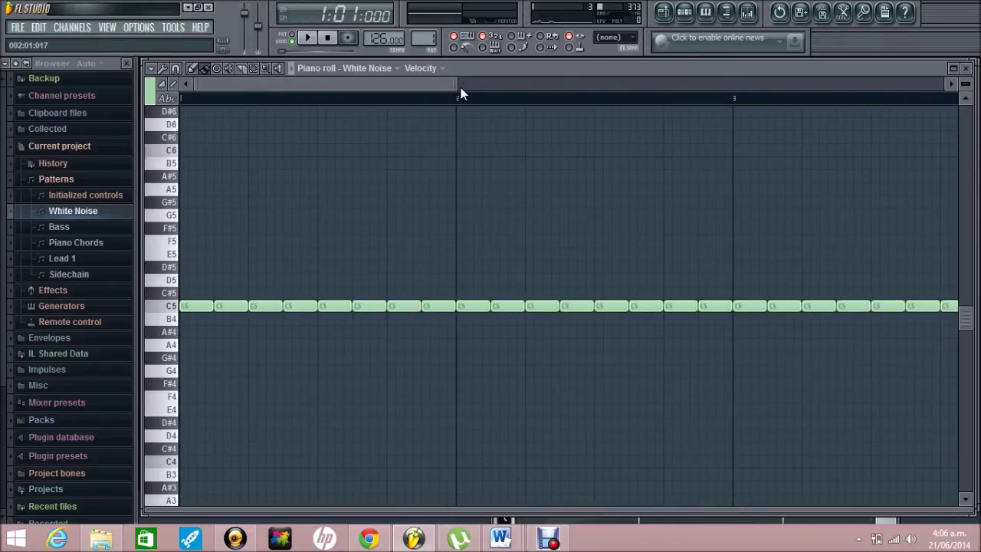
pyautogui.moveTo(458, 87); pyautogui.dragTo(573, 87)
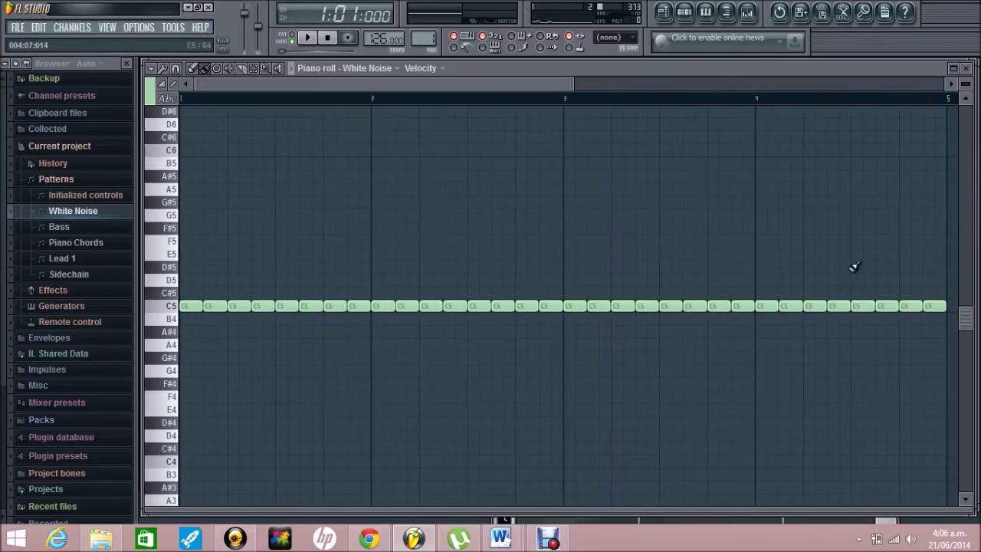
pyautogui.click(969, 69)
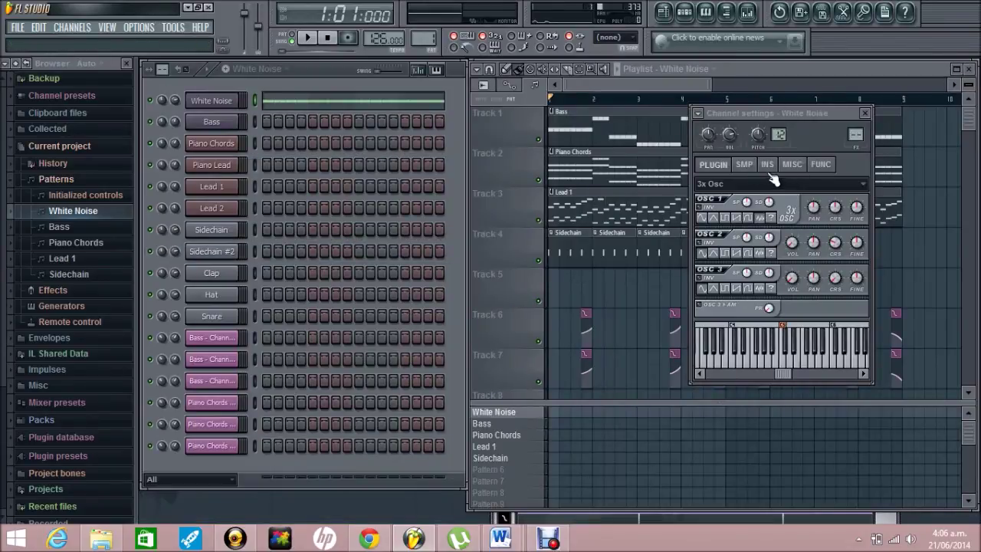
# Step: Enable the White Noise channel's volume envelope and set its decay and release times to 2 steps each
pyautogui.click(769, 164)
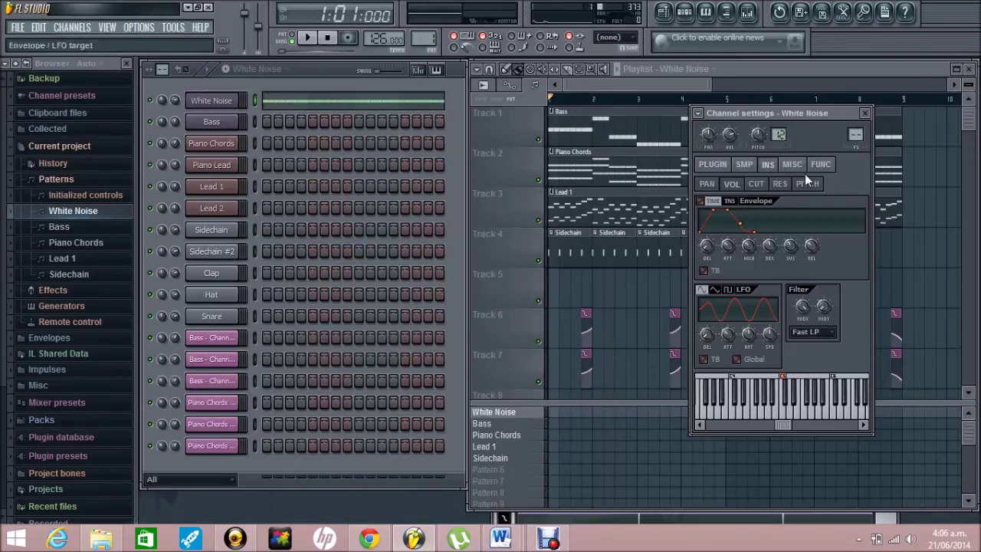
pyautogui.click(732, 184)
pyautogui.click(700, 201)
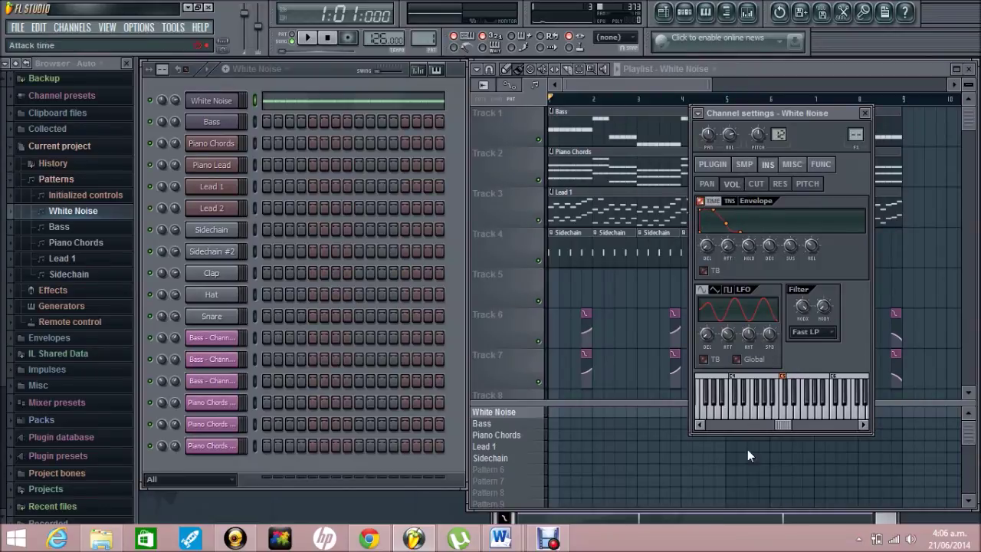
pyautogui.rightClick(775, 243)
pyautogui.moveTo(808, 265)
pyautogui.click(931, 278)
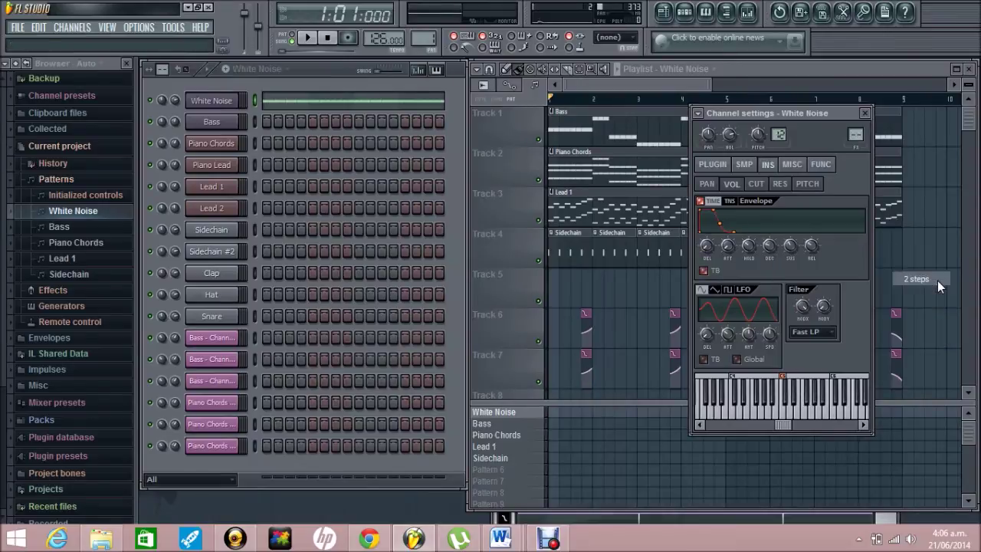
pyautogui.rightClick(813, 243)
pyautogui.moveTo(842, 266)
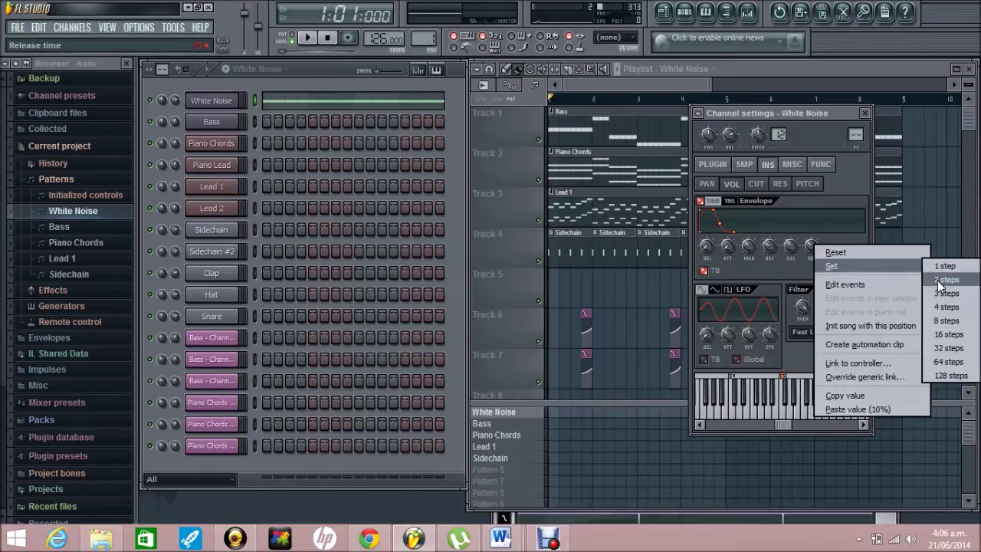
pyautogui.click(939, 281)
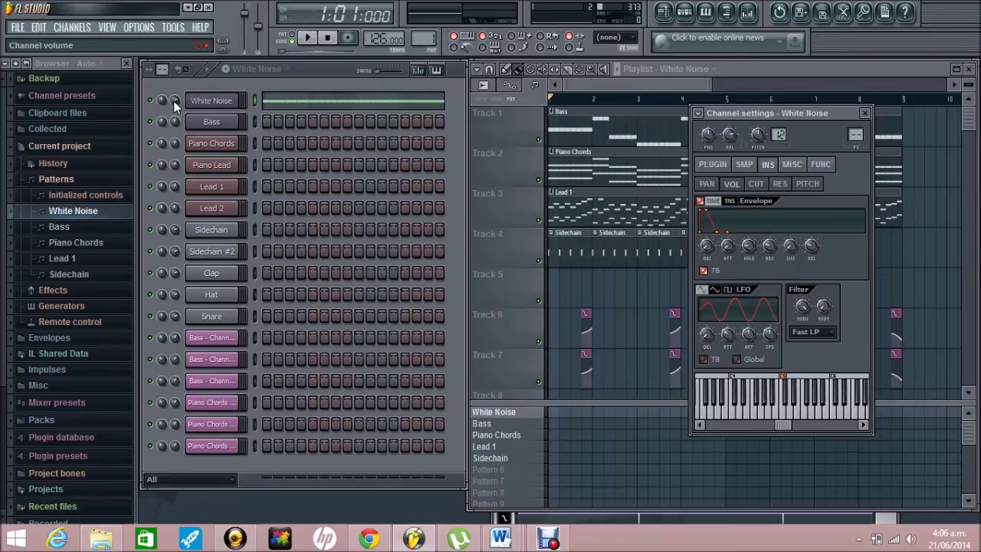
# Step: Lower the White Noise channel's volume and preview its pattern on its own in pattern mode
pyautogui.moveTo(179, 100); pyautogui.dragTo(182, 190)
pyautogui.press('space')
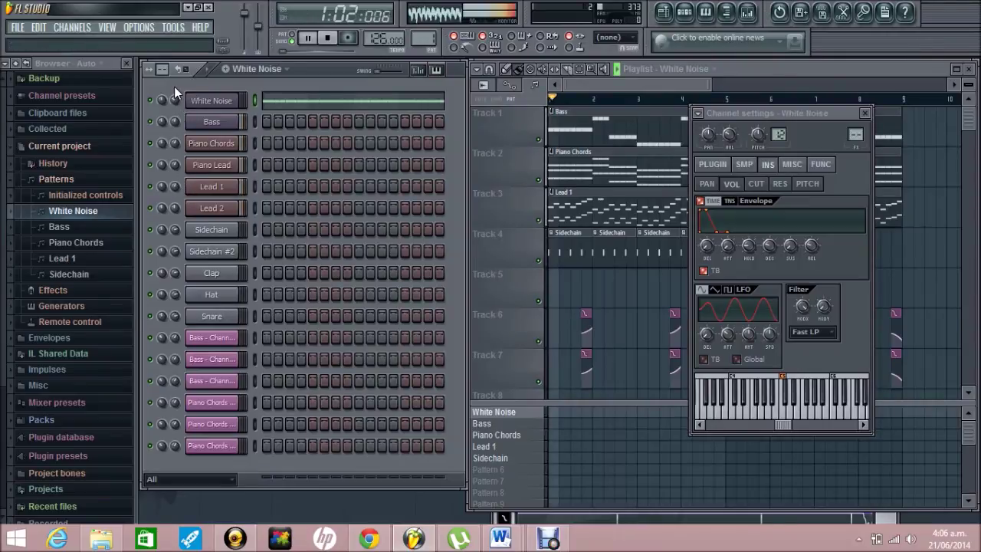
pyautogui.press('space')
pyautogui.click(308, 39)
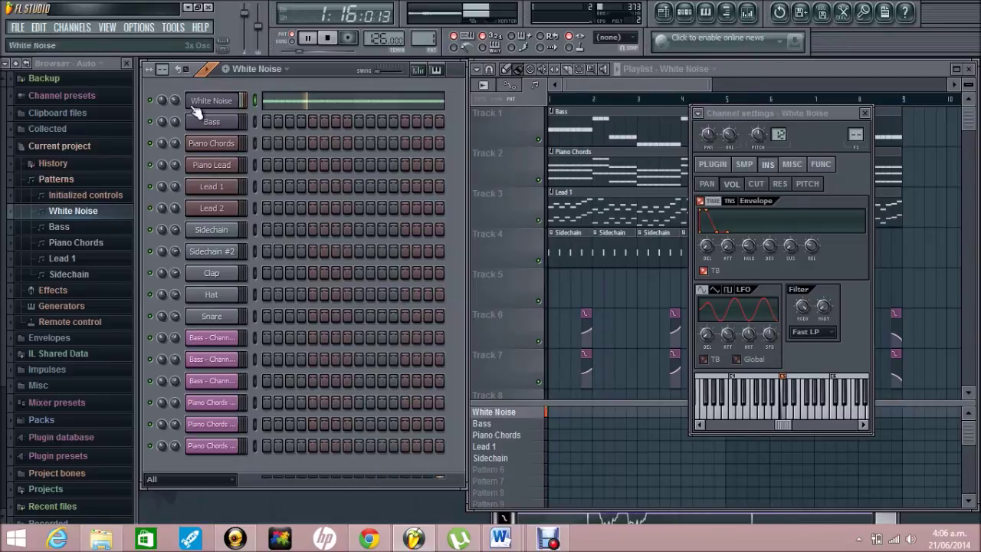
pyautogui.press('space')
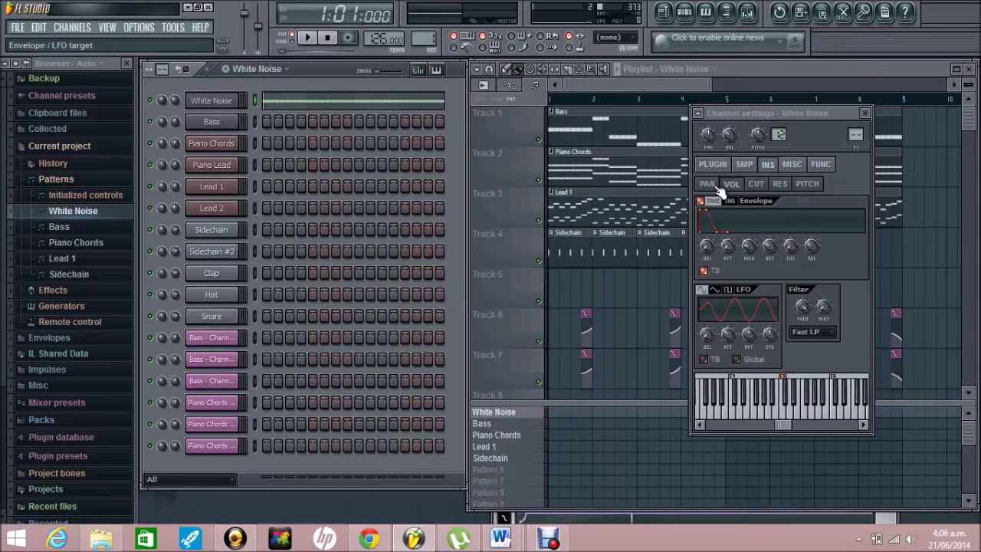
# Step: Fine-tune the hold time of the White Noise volume envelope and preview the pattern
pyautogui.click(749, 249)
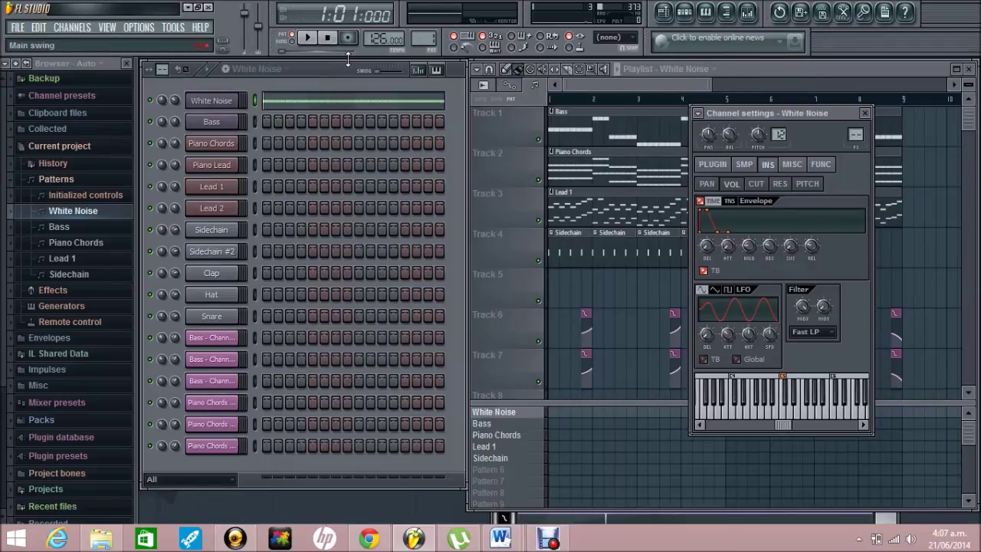
pyautogui.click(311, 40)
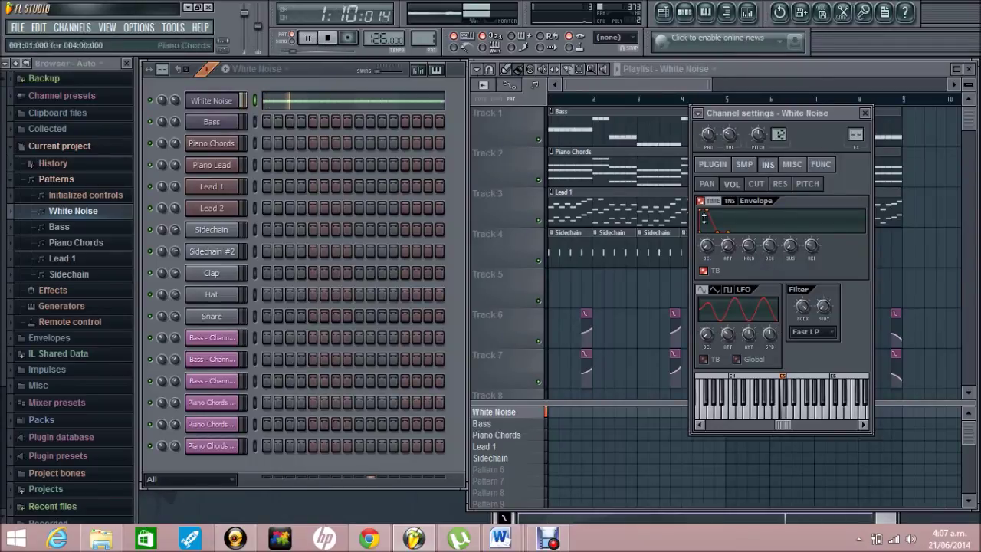
pyautogui.press('space')
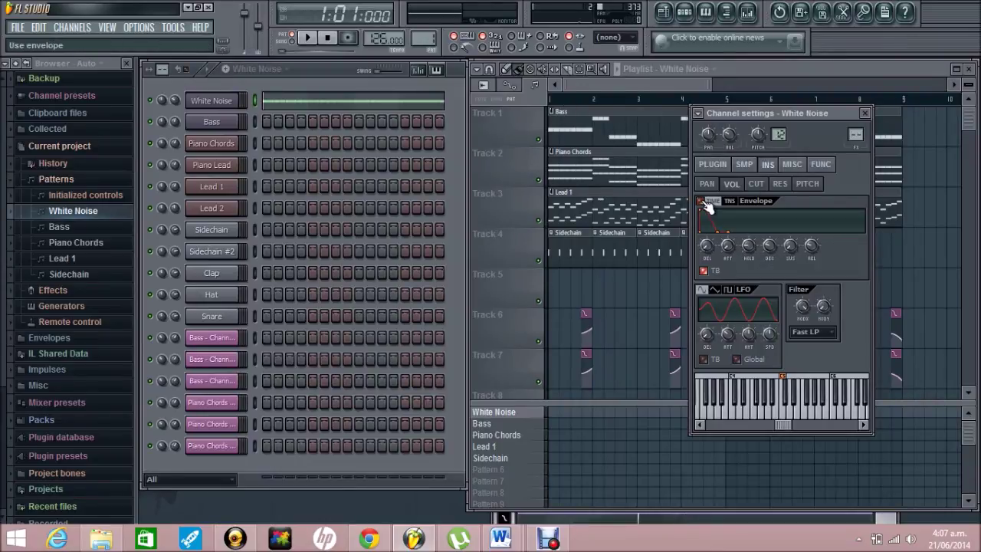
pyautogui.press('space')
pyautogui.press('space')
pyautogui.press('space')
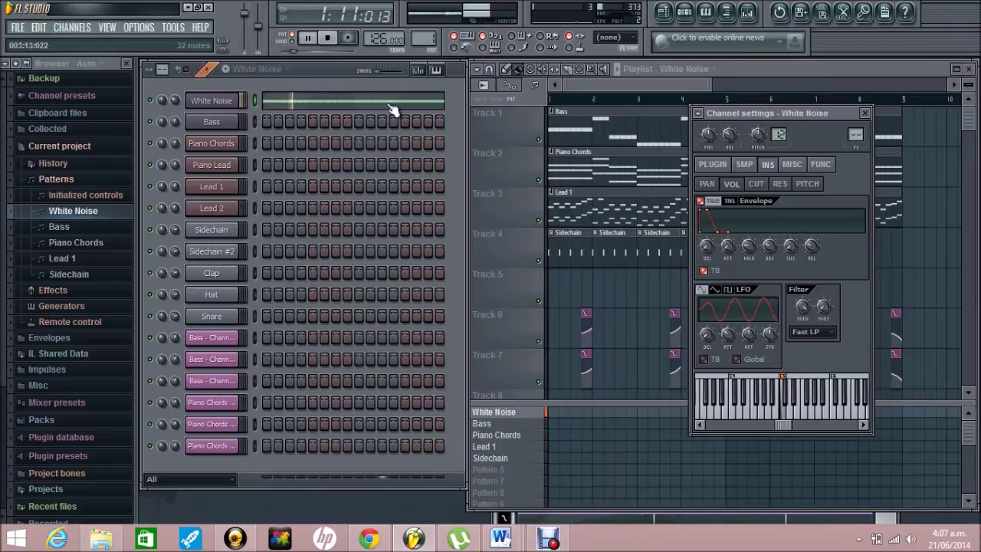
pyautogui.press('space')
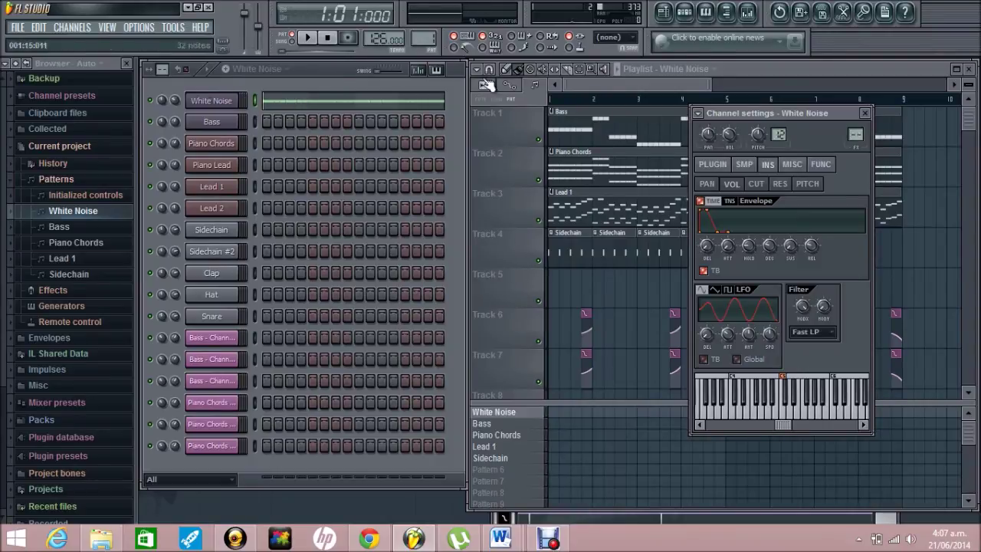
# Step: Route the White Noise channel to mixer insert 13
pyautogui.click(747, 13)
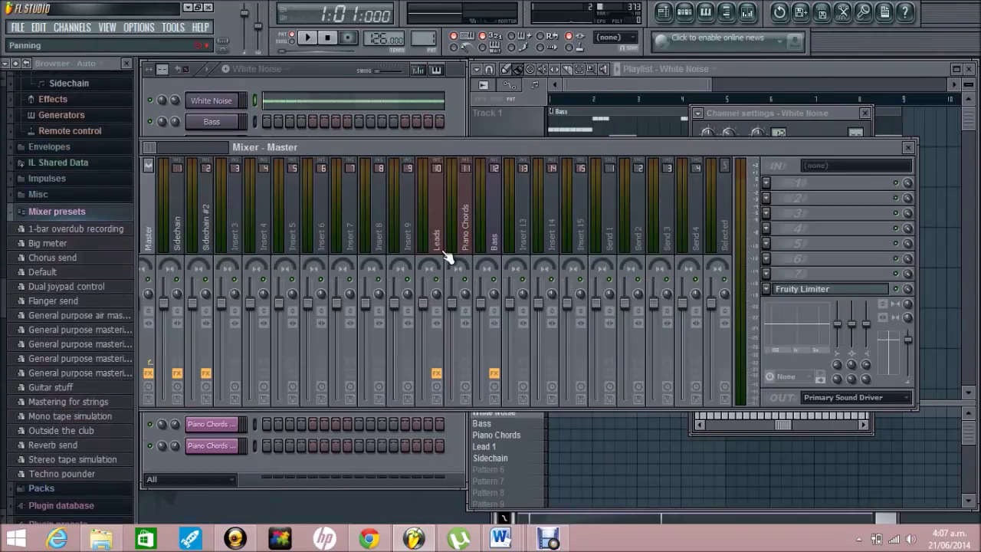
pyautogui.click(528, 242)
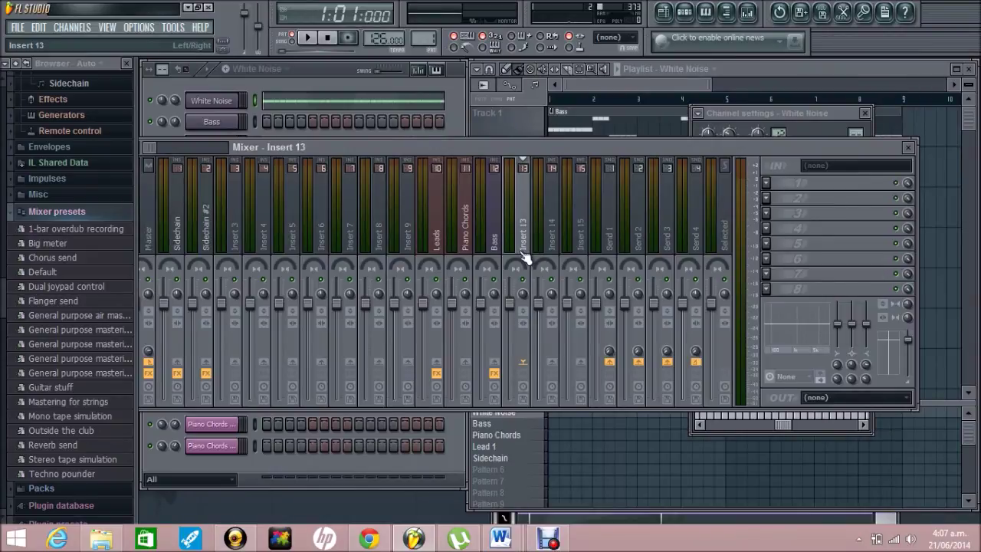
pyautogui.hotkey('ctrl', 'l')
# Step: Link the White Noise insert's volume to Peak ctrl (Sidechain) - Peak+LFO with the Inverted mapping formula
pyautogui.rightClick(507, 305)
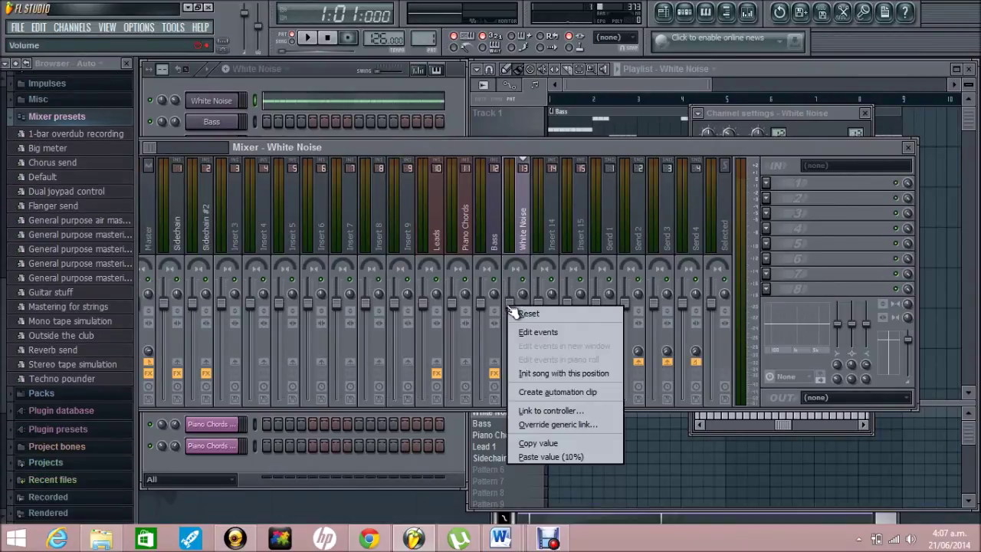
pyautogui.click(573, 406)
pyautogui.click(481, 278)
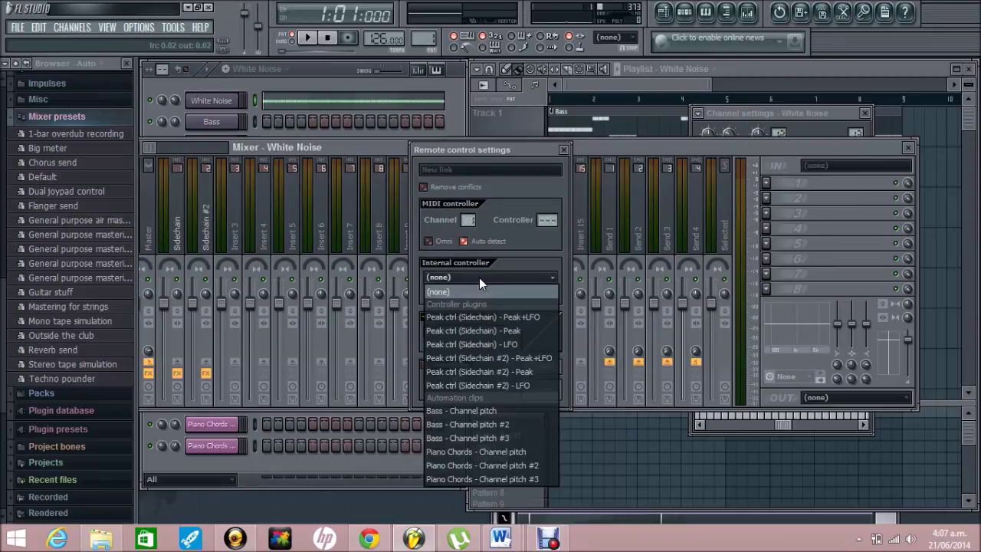
pyautogui.click(481, 318)
pyautogui.click(436, 319)
pyautogui.click(447, 352)
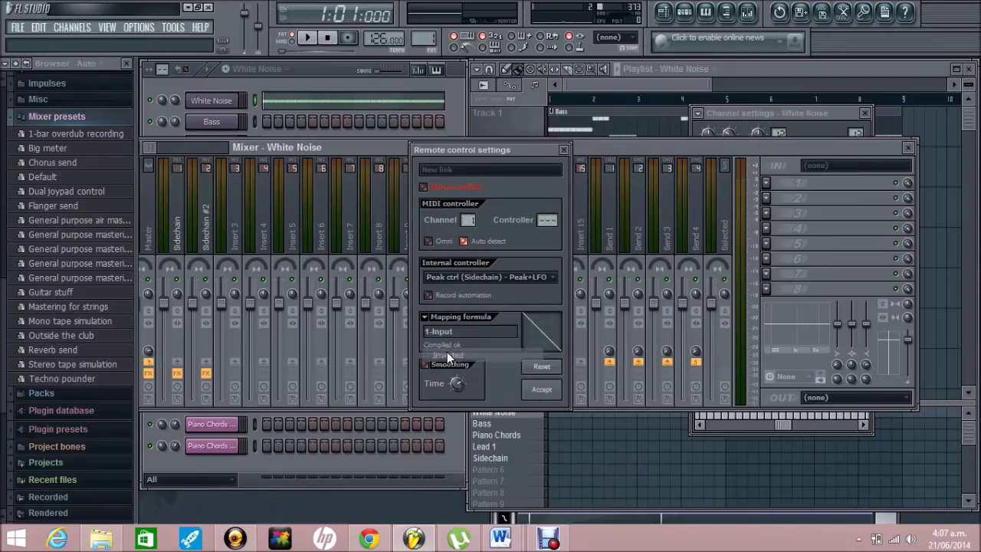
pyautogui.click(540, 390)
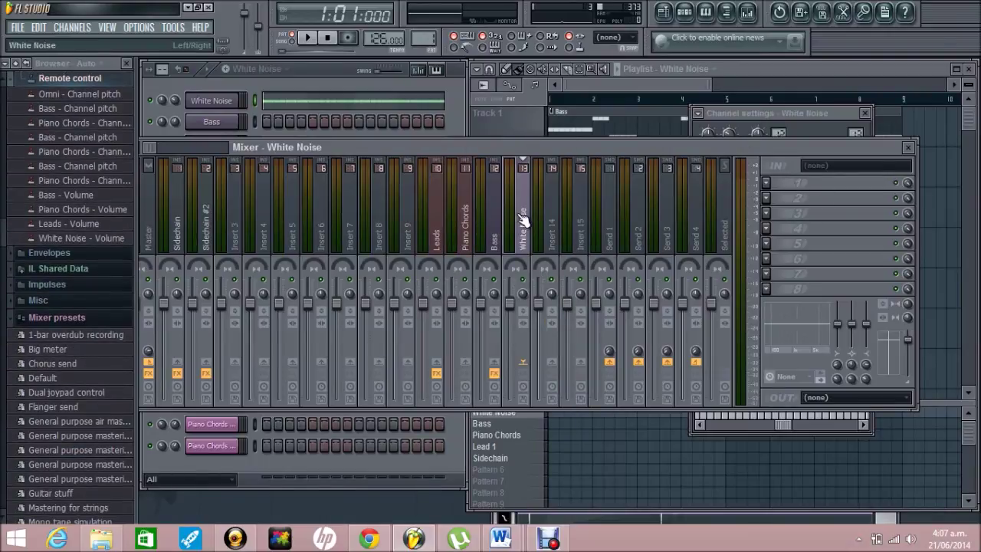
# Step: Load Fruity Filter in the White Noise insert's first effect slot, set its high pass to minimum and preview the pattern
pyautogui.click(767, 181)
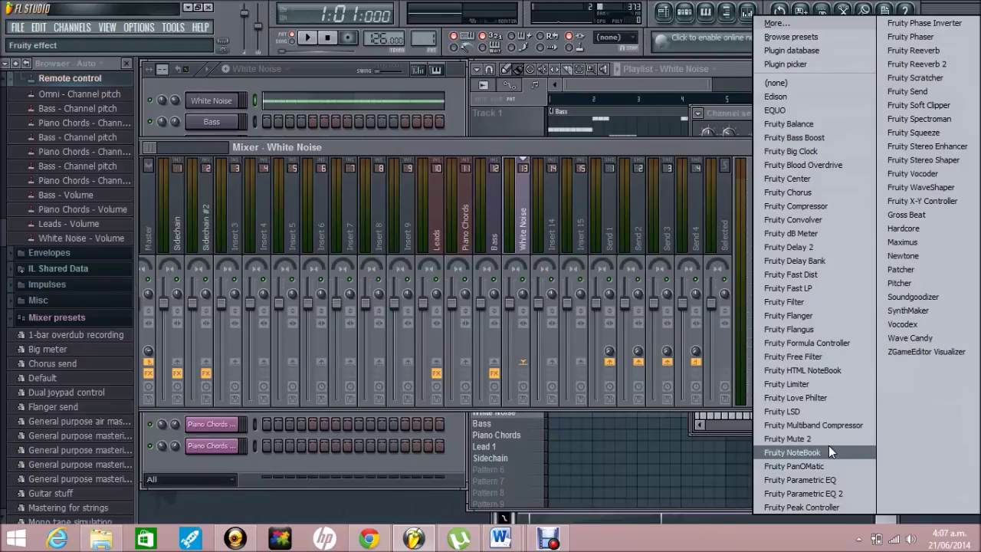
pyautogui.click(813, 301)
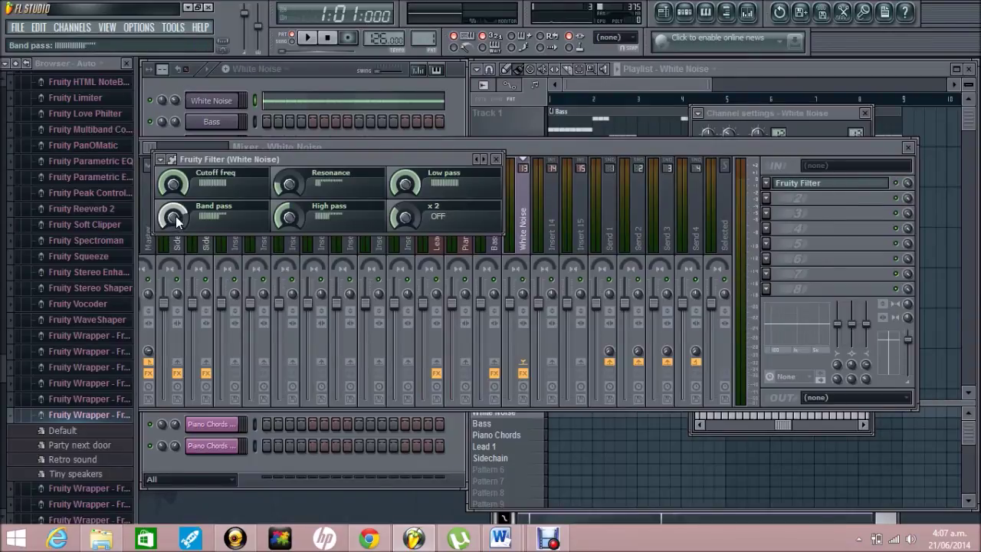
pyautogui.moveTo(291, 223); pyautogui.dragTo(312, 511)
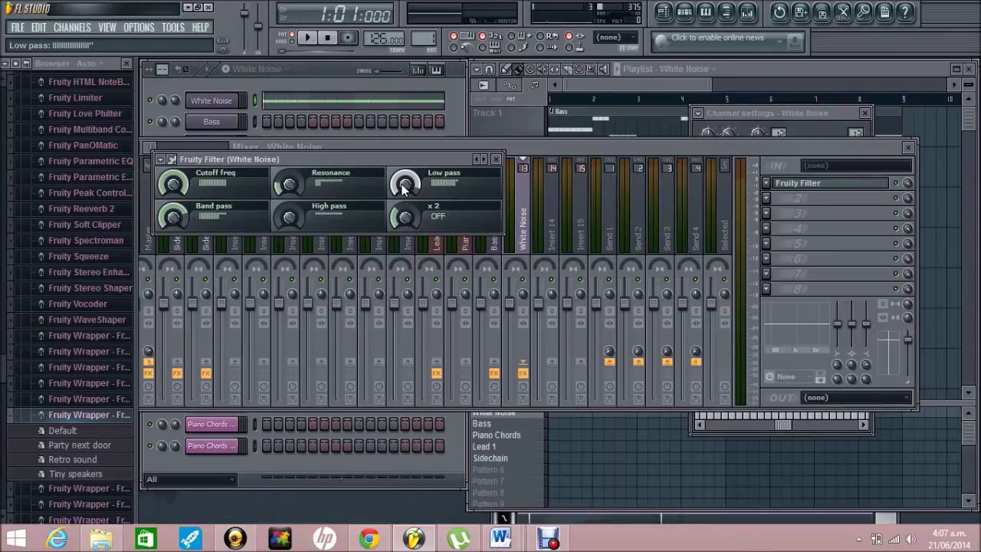
pyautogui.press('space')
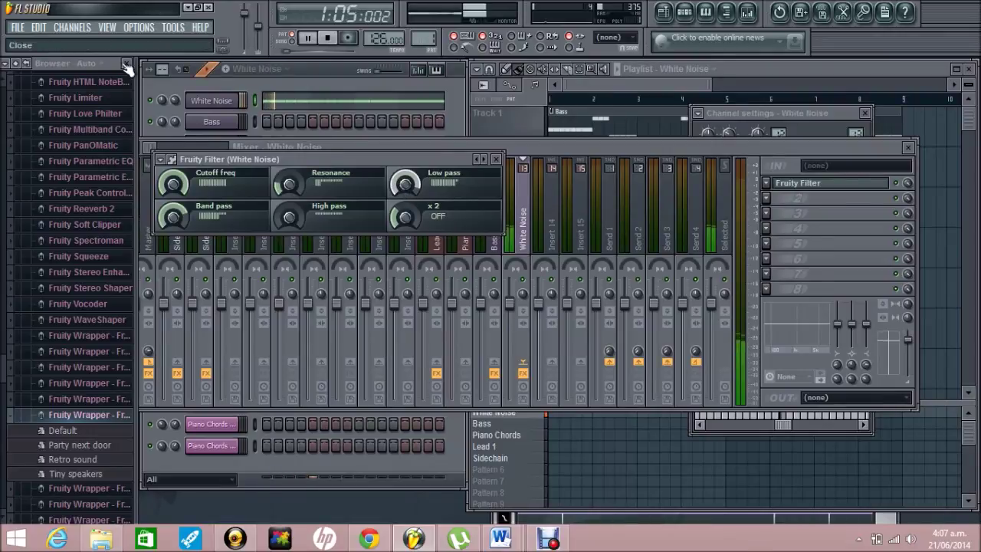
# Step: Set the White Noise channel volume to about 40% and stop the preview
pyautogui.click(174, 102)
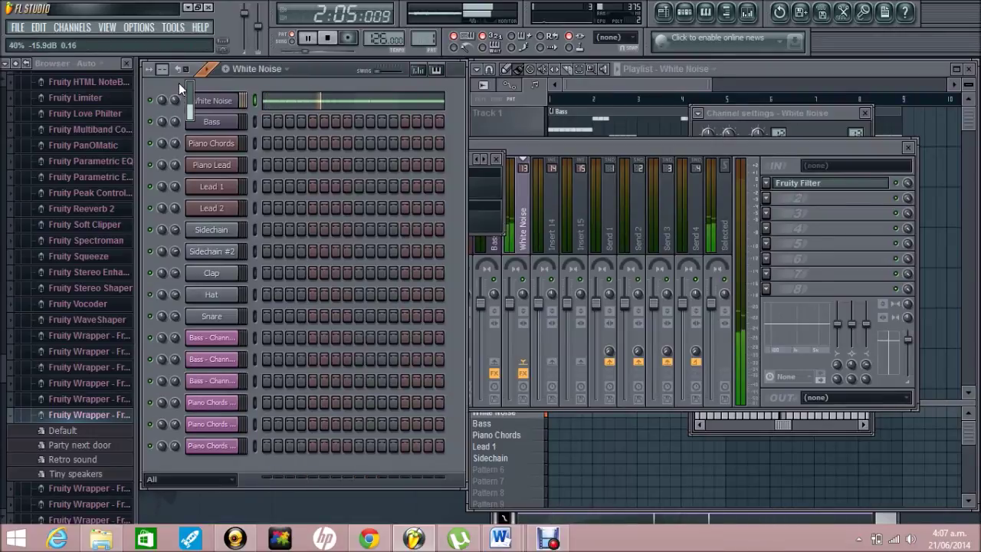
pyautogui.press('space')
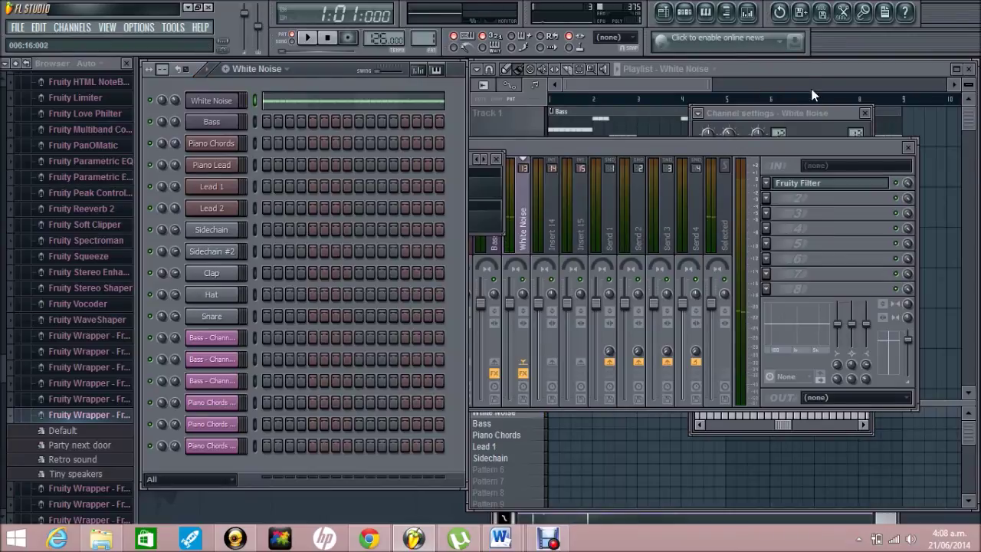
# Step: Move all playlist clips down one track and place the White Noise pattern on Track 1 twice, covering bars 1 to 8
pyautogui.click(812, 91)
pyautogui.moveTo(910, 250); pyautogui.dragTo(593, 162)
pyautogui.keyDown('ctrl'); pyautogui.click(671, 135); pyautogui.keyUp('ctrl')
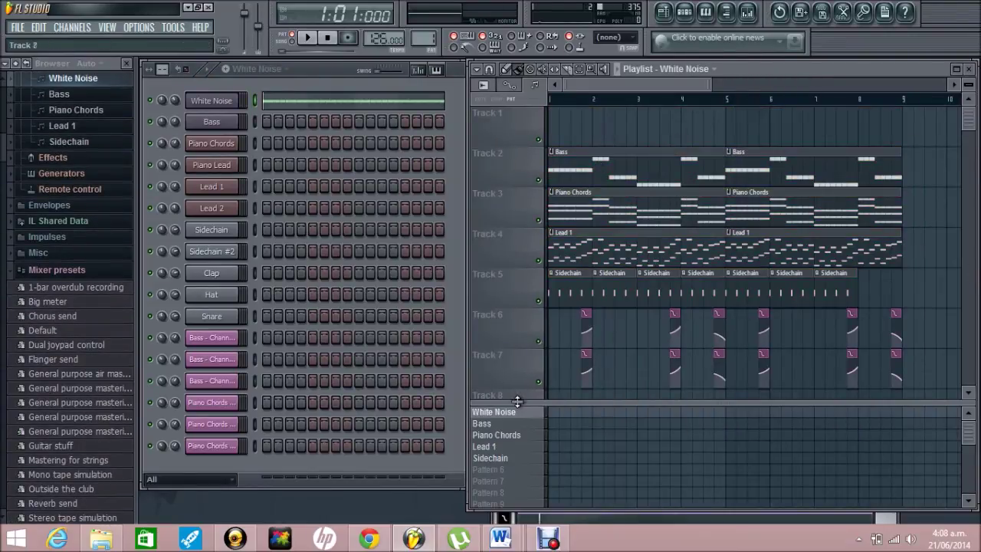
pyautogui.moveTo(555, 120); pyautogui.dragTo(777, 120)
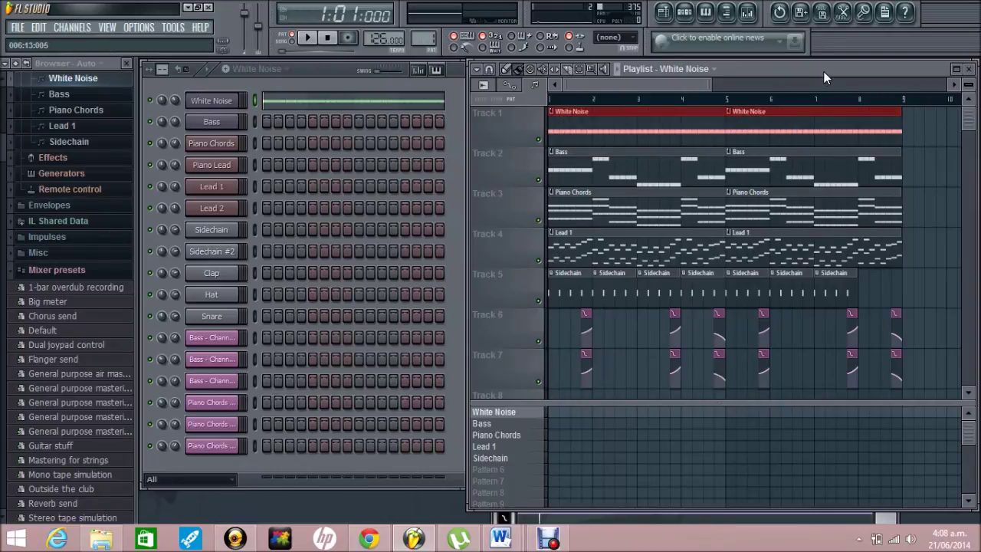
# Step: Switch playback to song mode and listen to the arrangement with the white noise layer
pyautogui.click(292, 41)
pyautogui.click(308, 39)
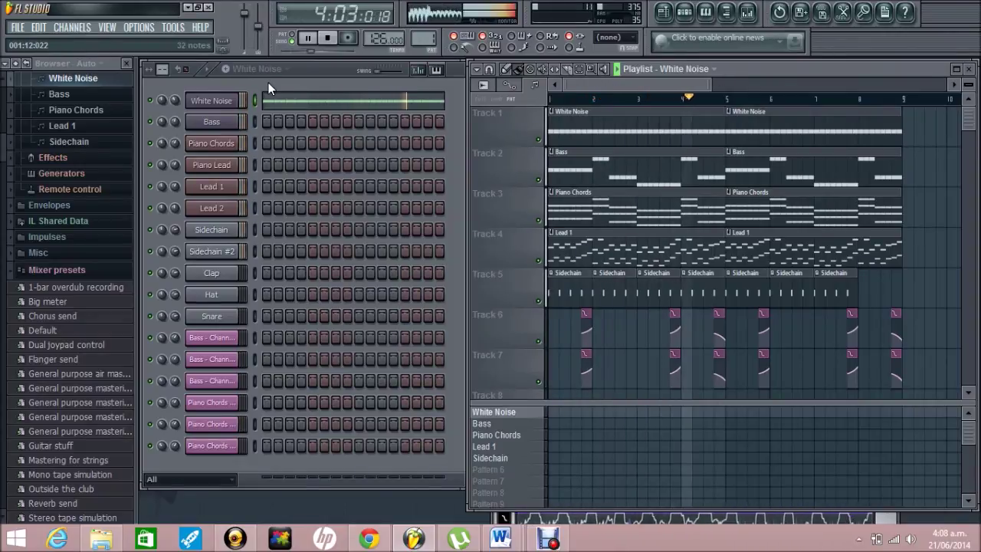
pyautogui.press('space')
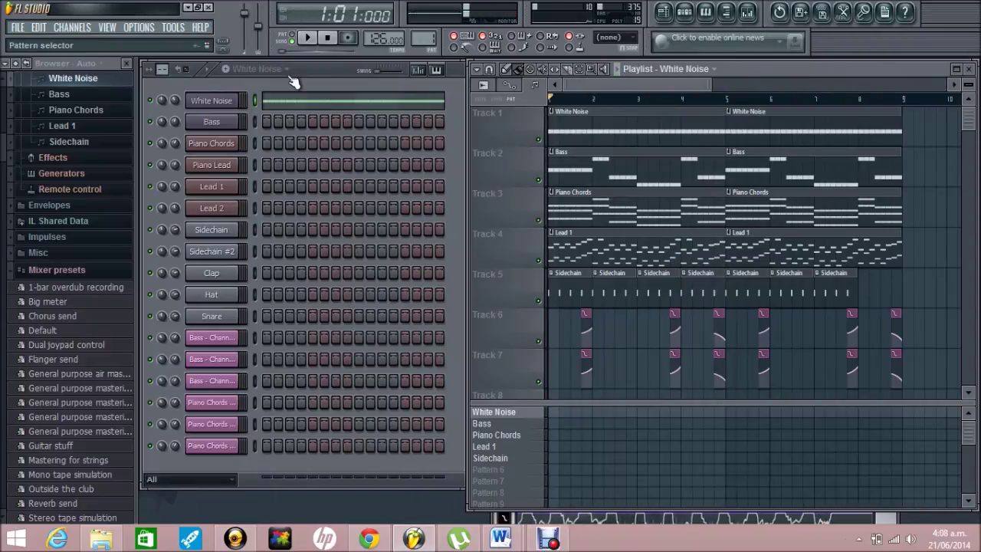
# Step: Play the song while muting and unmuting Track 1 to compare the mix with and without white noise, leaving it unmuted
pyautogui.click(539, 140)
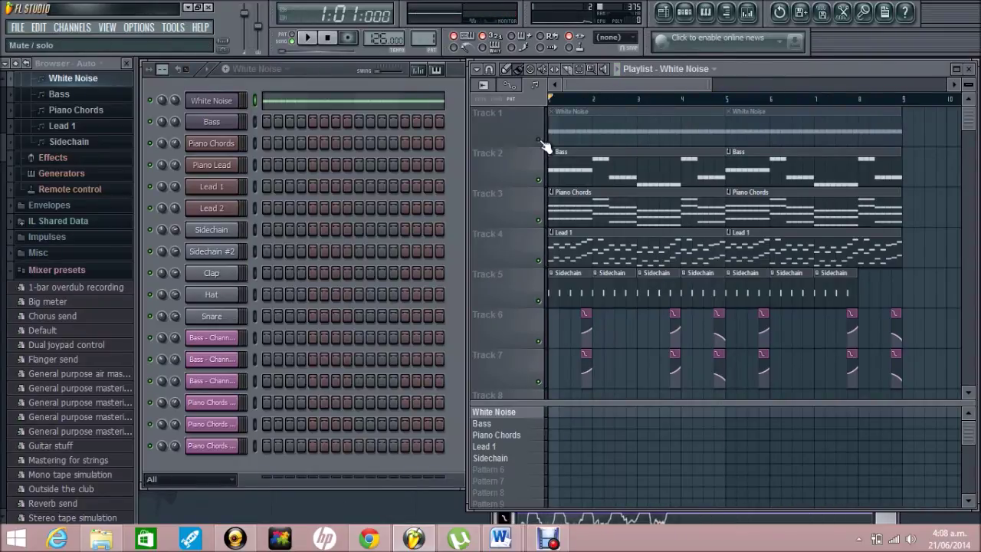
pyautogui.press('space')
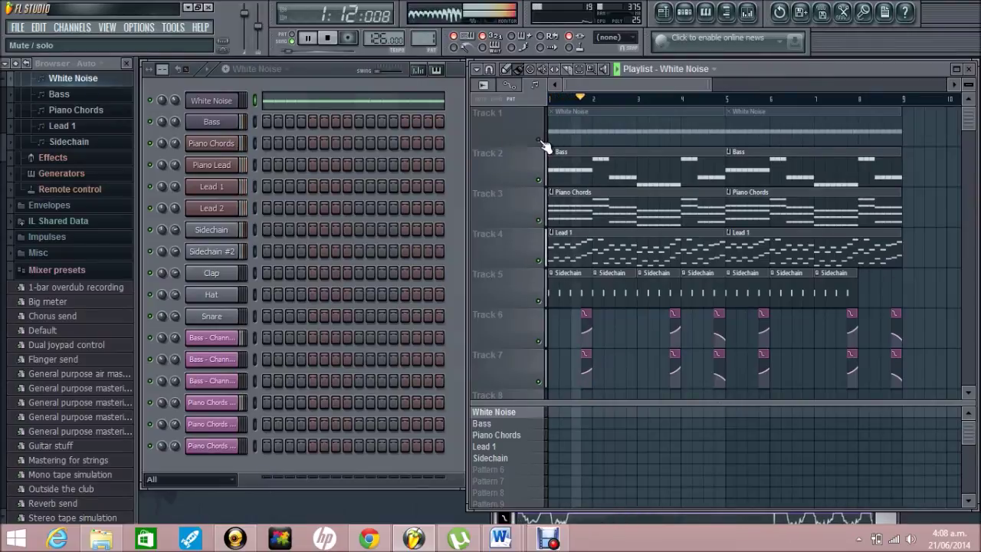
pyautogui.click(539, 141)
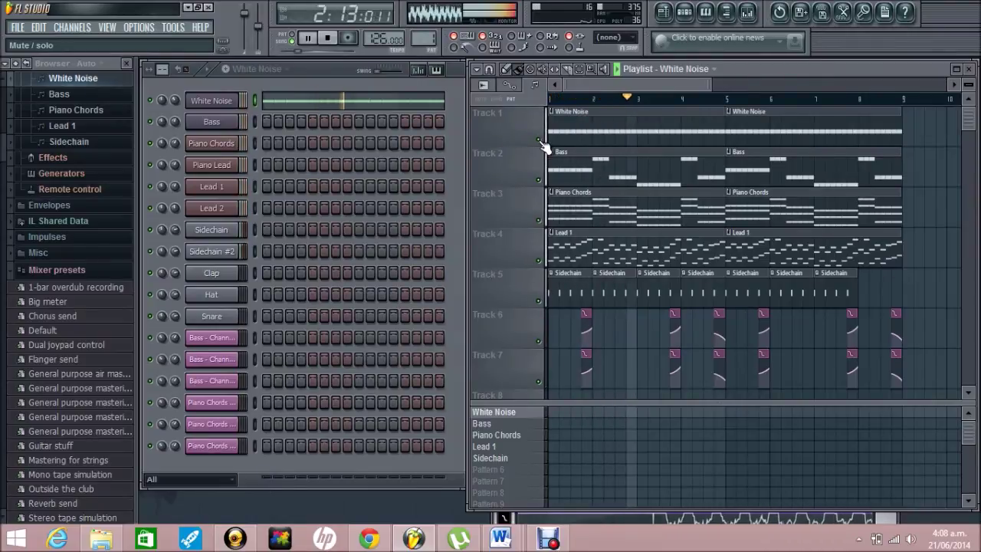
pyautogui.click(540, 141)
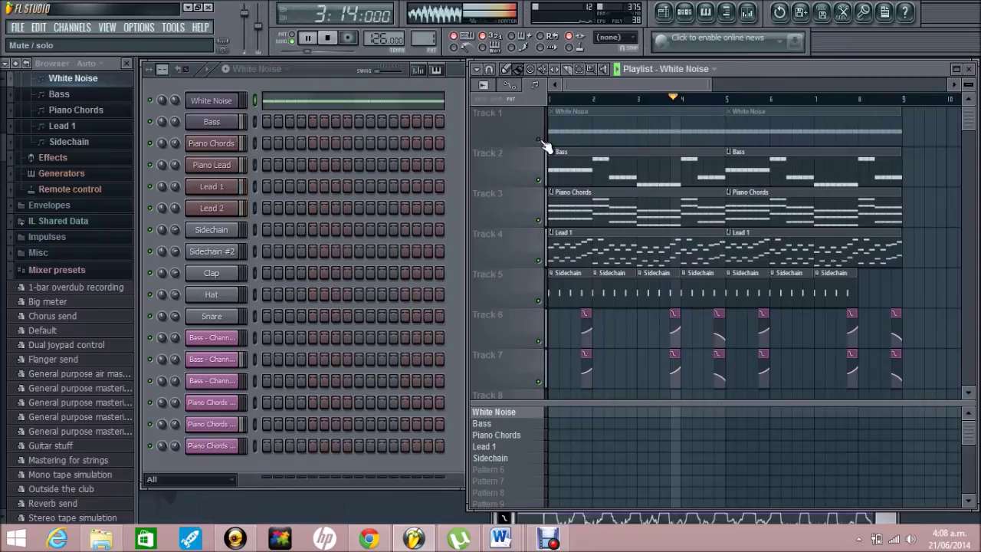
pyautogui.click(540, 141)
pyautogui.press('space')
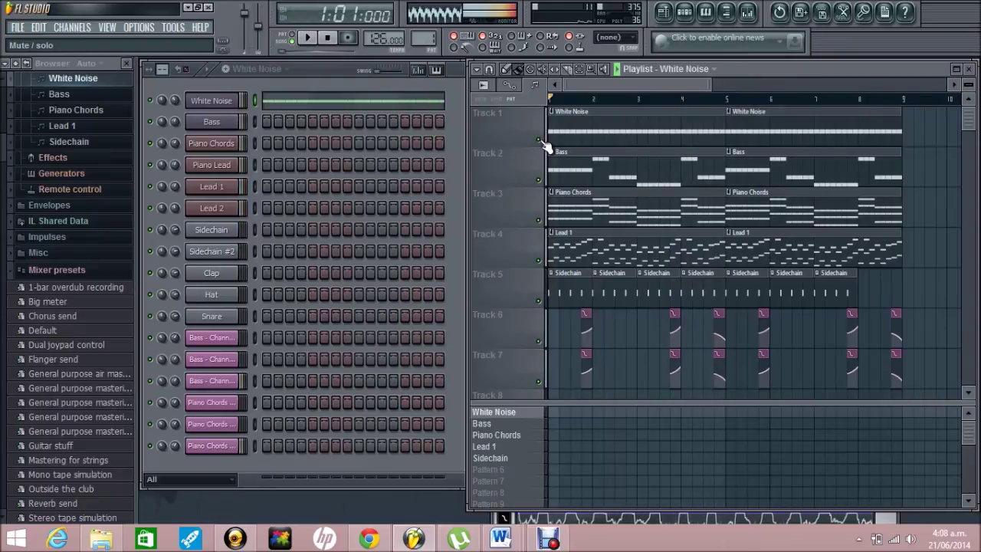
# Step: Fine-tune the White Noise channel volume and preview it in the song
pyautogui.click(175, 96)
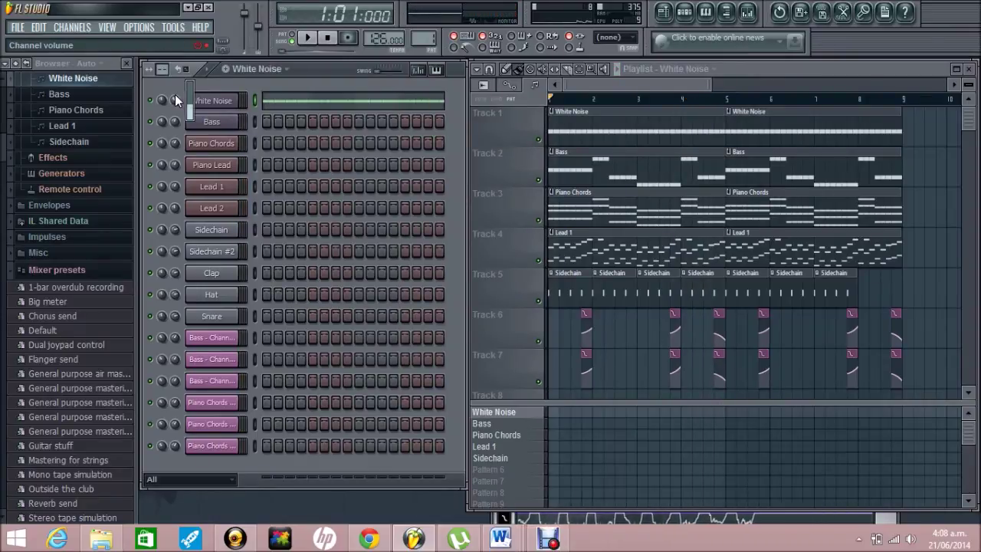
pyautogui.press('space')
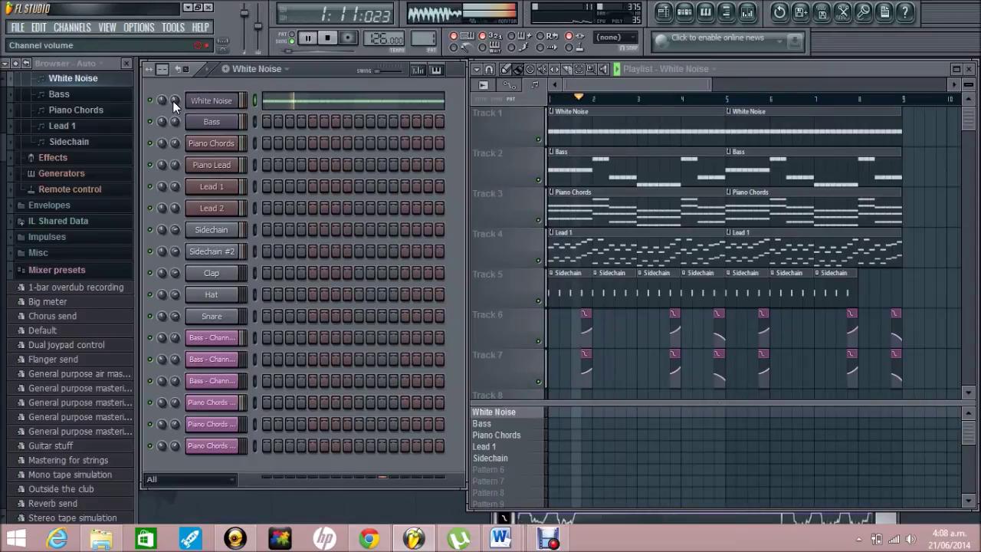
pyautogui.press('space')
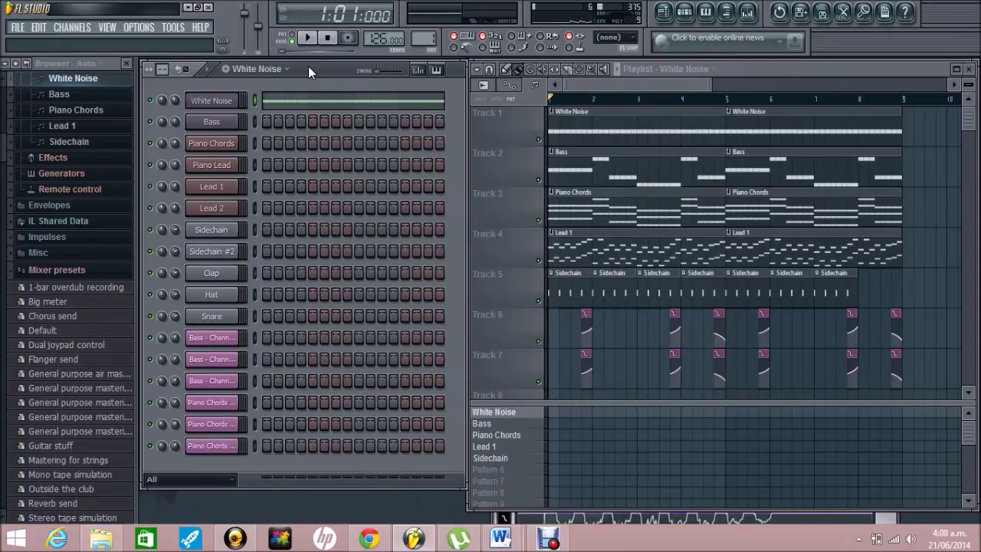
# Step: Shift the automation clips down one track to free Track 6, and create a new empty pattern named Kick
pyautogui.moveTo(931, 372); pyautogui.dragTo(589, 355)
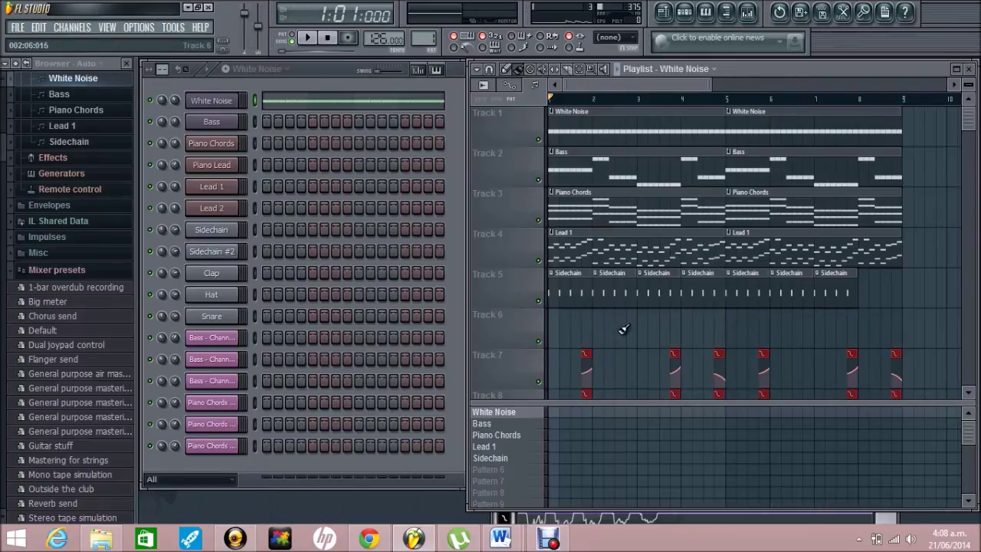
pyautogui.click(287, 70)
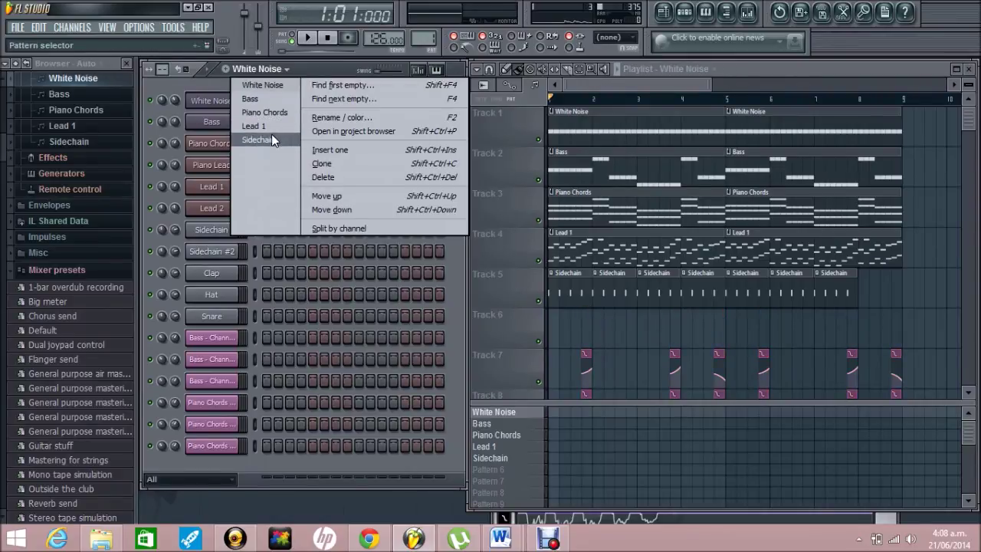
pyautogui.click(272, 138)
pyautogui.click(276, 71)
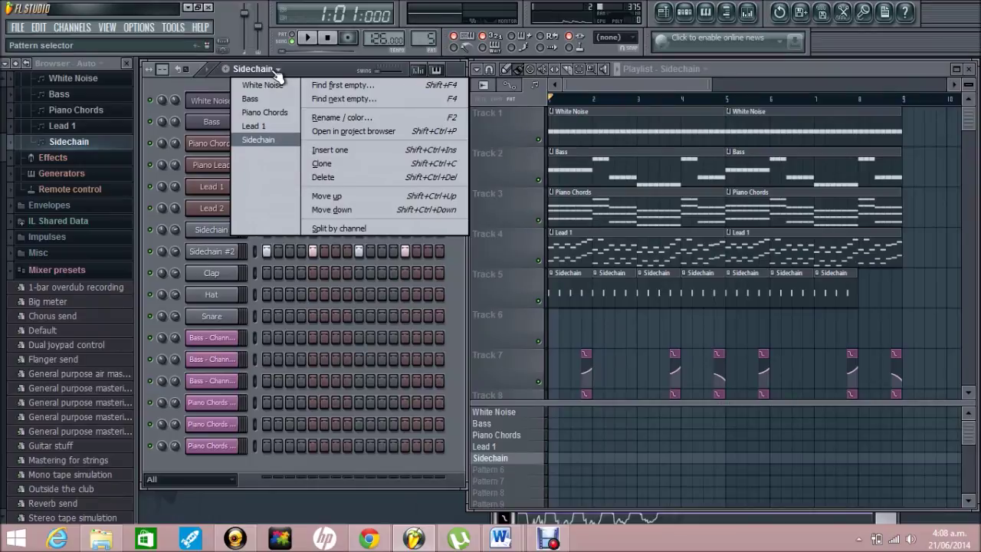
pyautogui.click(366, 85)
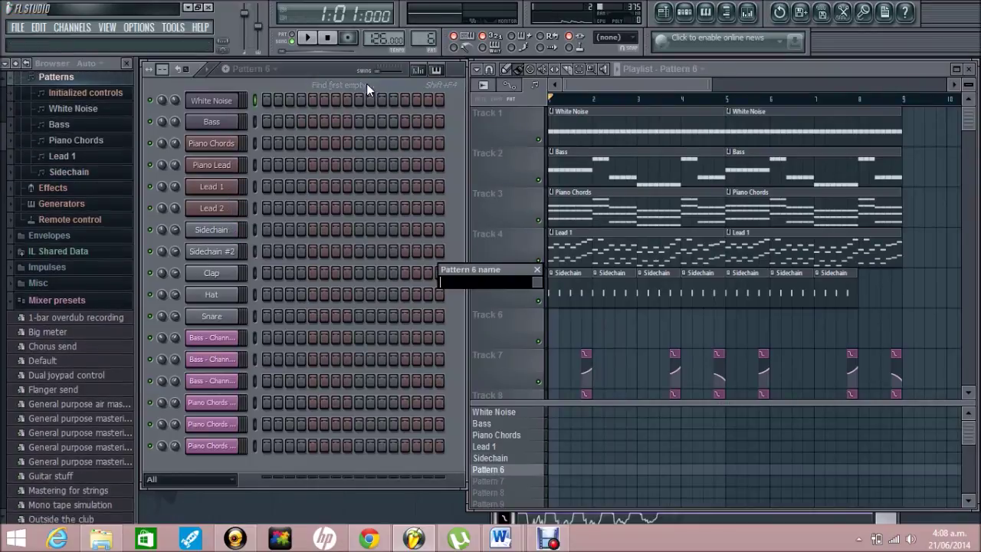
pyautogui.press('Return')
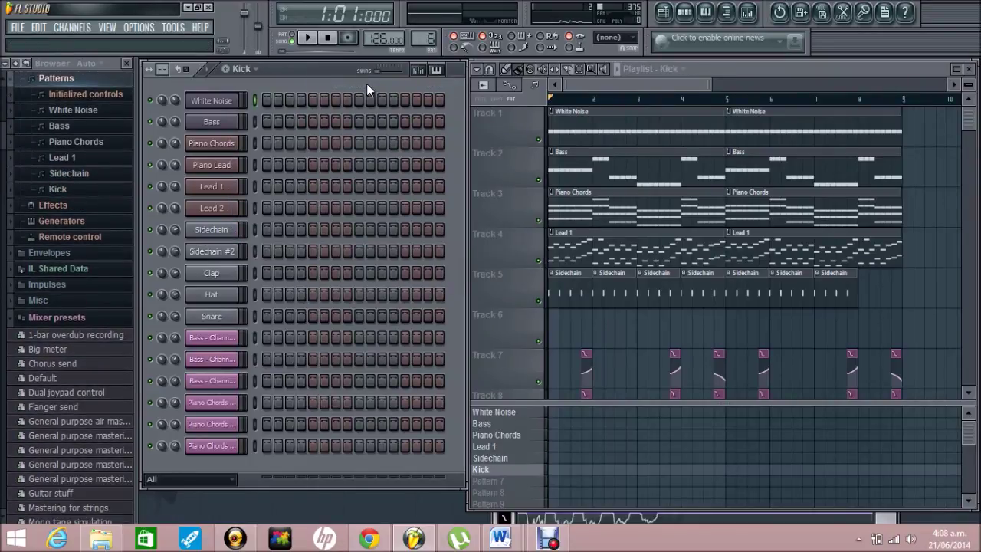
# Step: Add VEE Bassdrum 002 from the VEE Bassdrums sample folder as a new channel below Sidechain #2
pyautogui.click(16, 63)
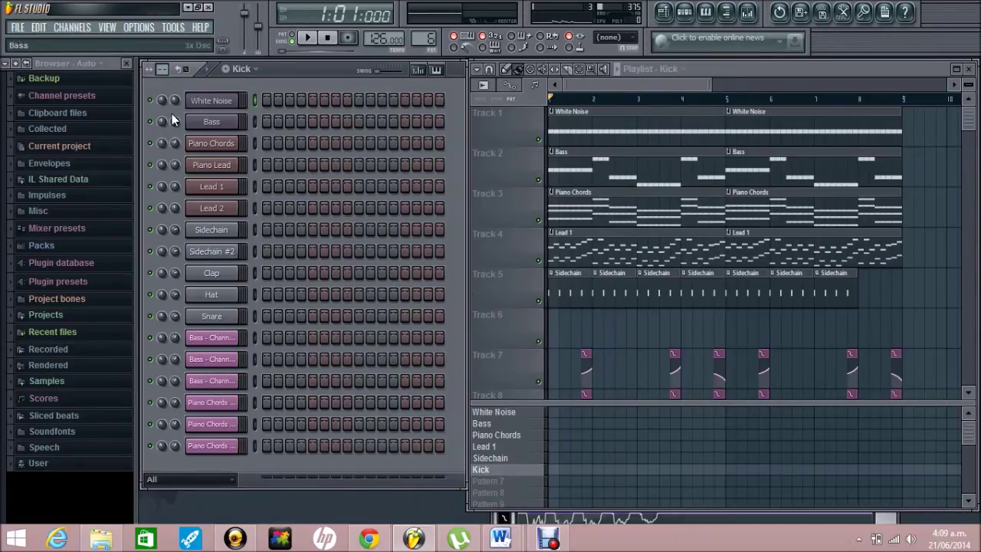
pyautogui.click(50, 383)
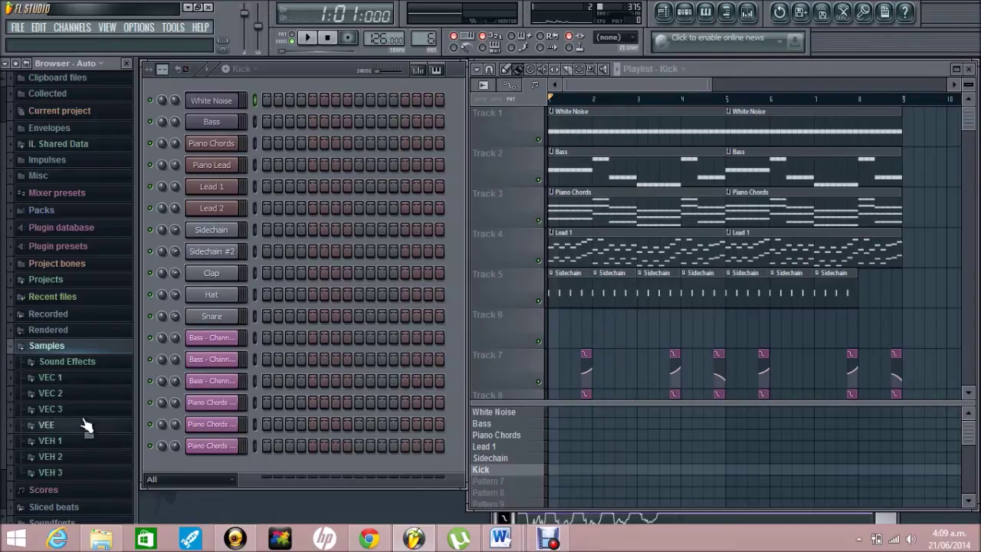
pyautogui.click(58, 427)
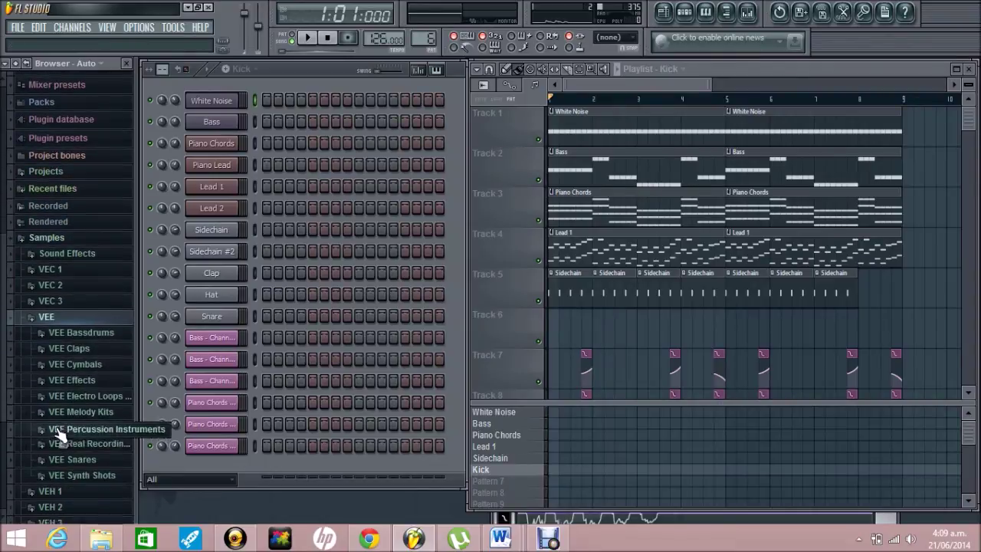
pyautogui.click(80, 334)
pyautogui.moveTo(105, 123); pyautogui.dragTo(214, 259)
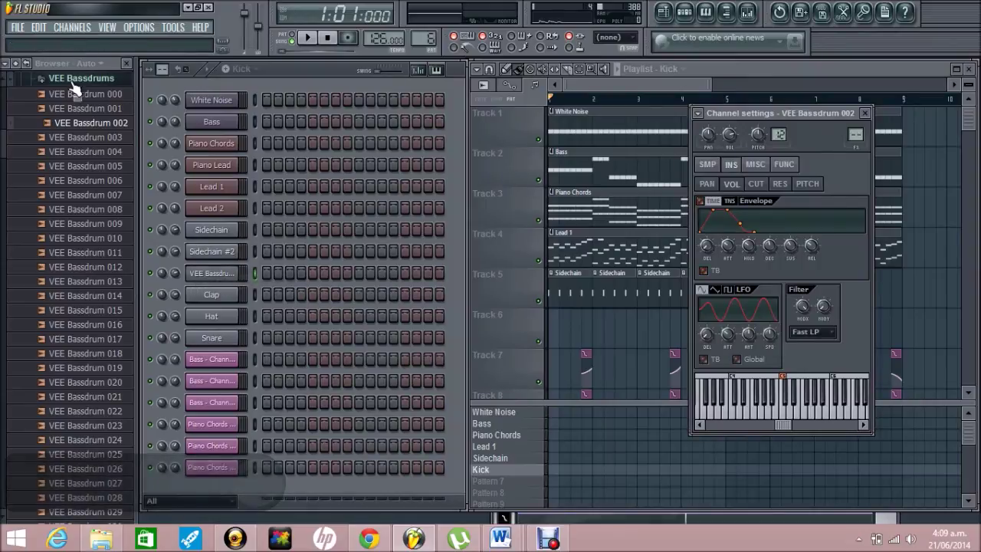
# Step: Close the VEE Bassdrums folder and open the VEH2 Soft Kicks folder inside the VEH 2 samples
pyautogui.click(38, 78)
pyautogui.click(76, 230)
pyautogui.click(79, 418)
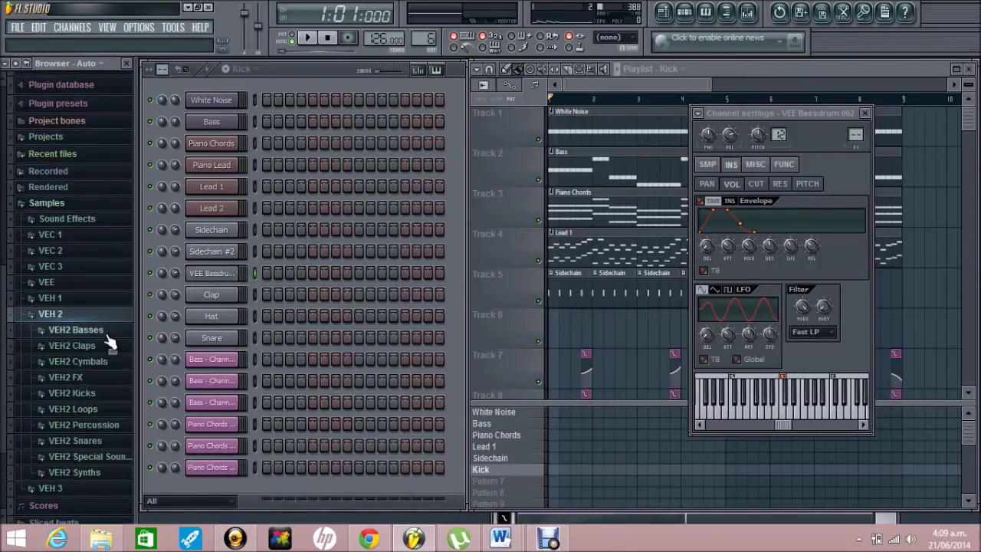
pyautogui.click(107, 394)
pyautogui.click(113, 443)
pyautogui.click(112, 443)
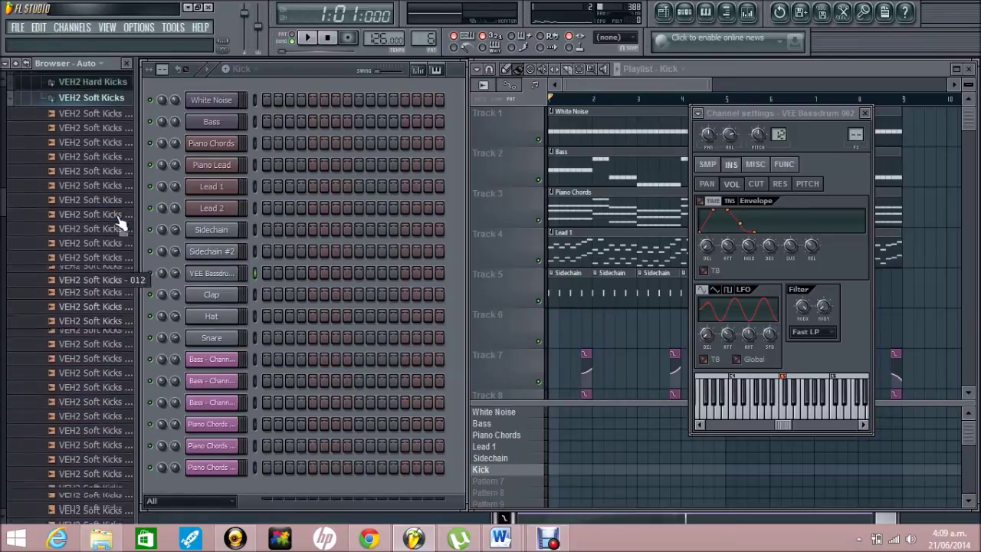
# Step: Audition the VEH2 Soft Kicks samples one by one and add VEH2 Soft Kicks - 029 as a channel below VEE Bassdrum 002
pyautogui.click(104, 219)
pyautogui.press('Down')
pyautogui.press('Down')
pyautogui.press('Down')
pyautogui.press('Down')
pyautogui.press('Down')
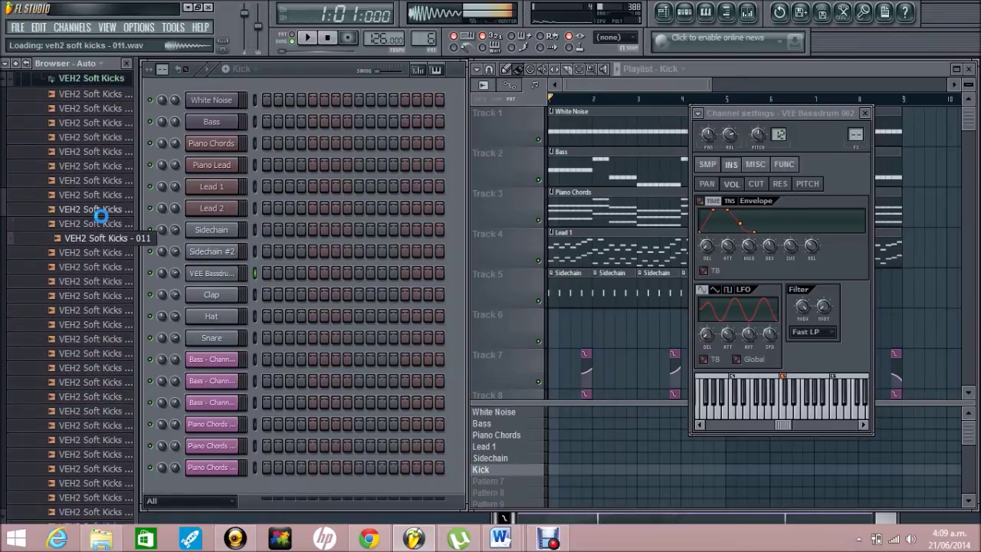
pyautogui.press('Down')
pyautogui.press('Down')
pyautogui.press('Down')
pyautogui.press('Down')
pyautogui.press('Down')
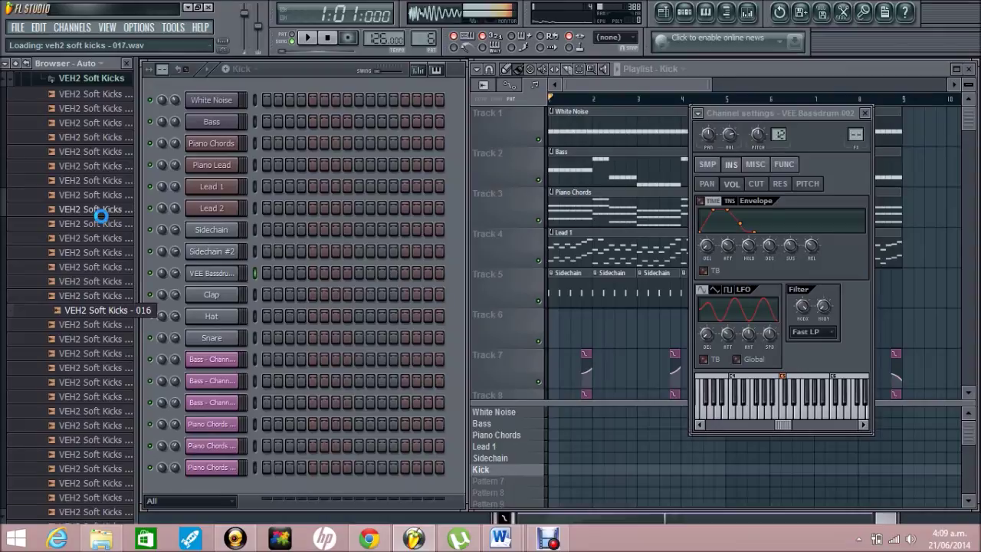
pyautogui.press('Down')
pyautogui.press('Down')
pyautogui.press('Down')
pyautogui.press('Down')
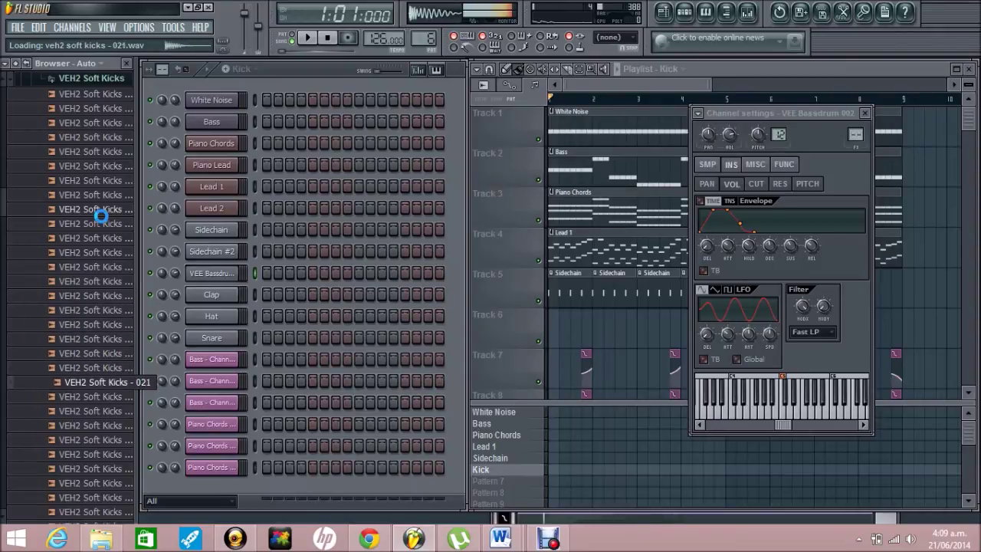
pyautogui.press('Down')
pyautogui.press('Down')
pyautogui.press('Down')
pyautogui.press('Down')
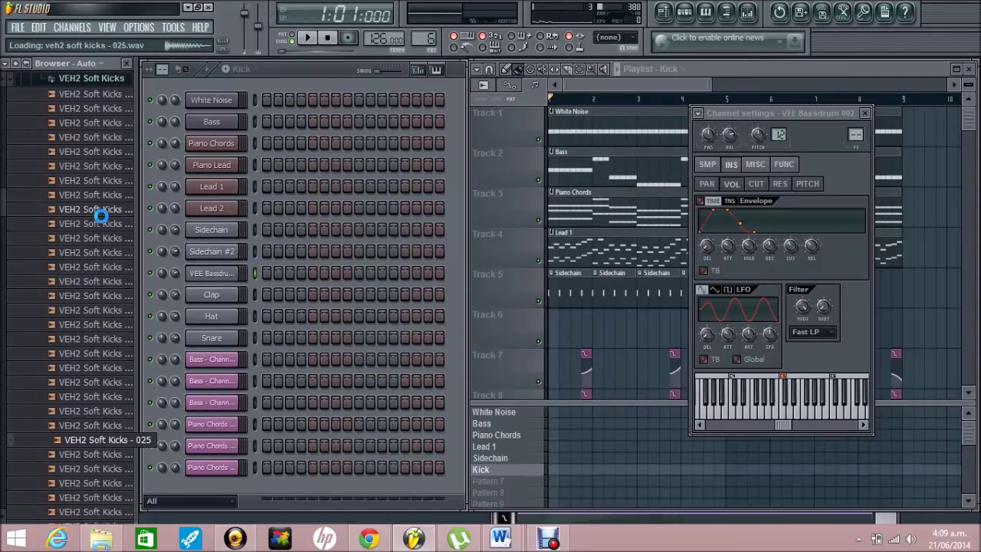
pyautogui.press('Down')
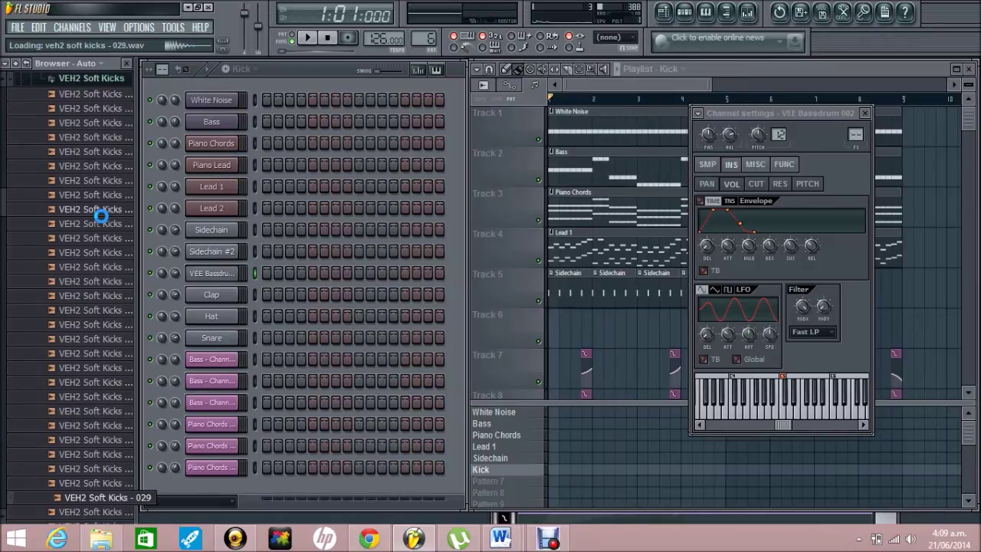
pyautogui.moveTo(96, 506); pyautogui.dragTo(216, 281)
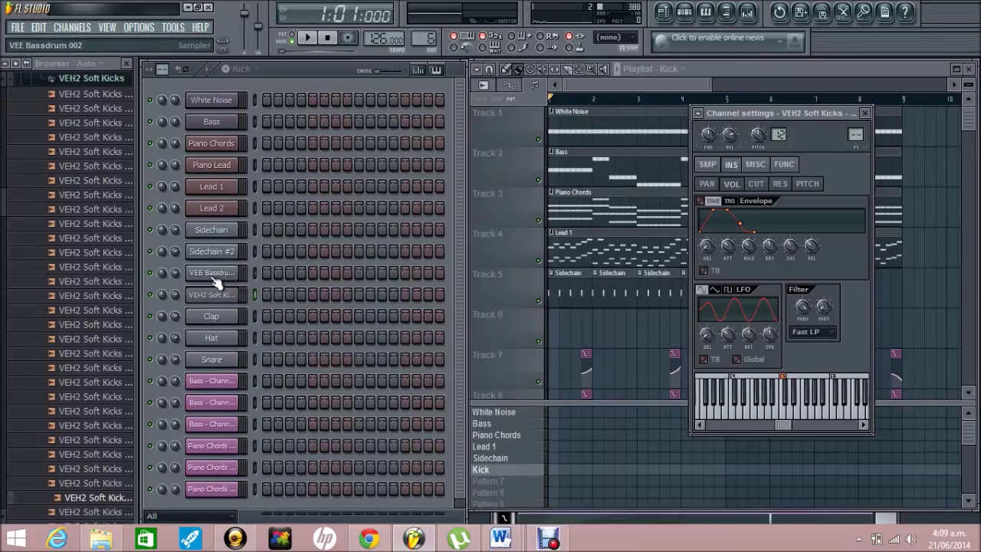
# Step: Fill every 4 steps on both the VEE Bassdrum 002 and VEH2 Soft Kicks - 029 channels
pyautogui.rightClick(216, 276)
pyautogui.click(306, 388)
pyautogui.rightClick(223, 301)
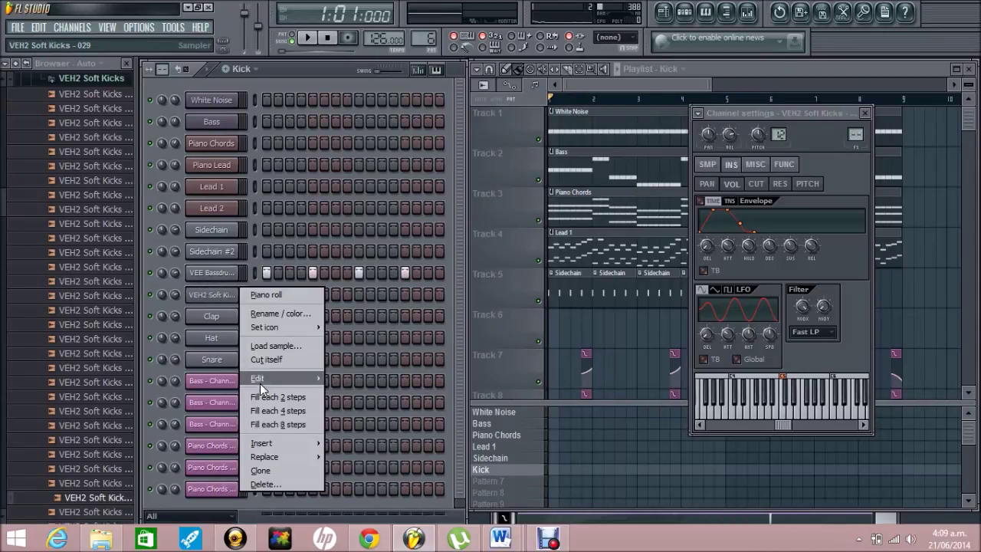
pyautogui.click(265, 407)
# Step: Rename the VEE Bassdrum 002 channel to Kick 1 and the VEH2 Soft Kicks - 029 channel to Kick 2
pyautogui.rightClick(228, 303)
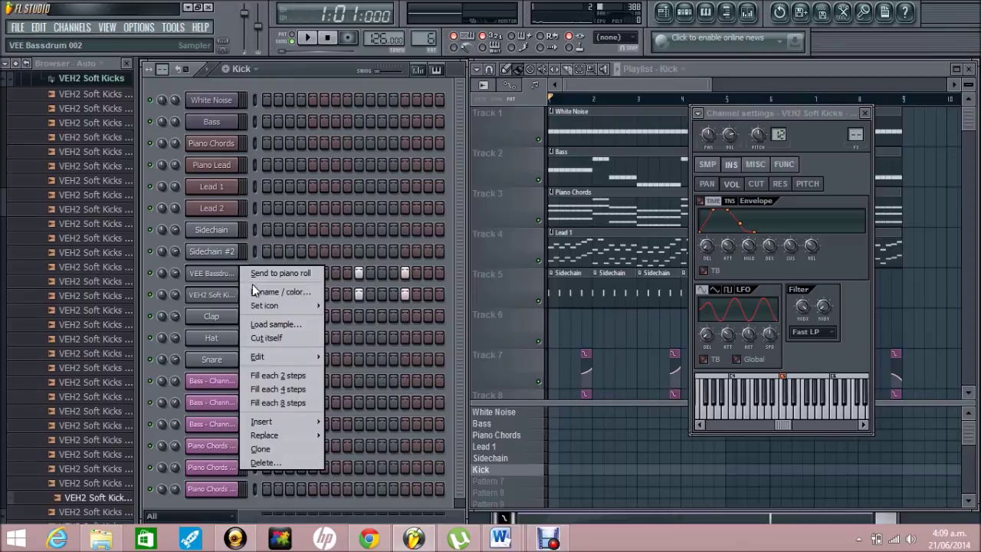
pyautogui.click(259, 289)
pyautogui.write('K')
pyautogui.press('Return')
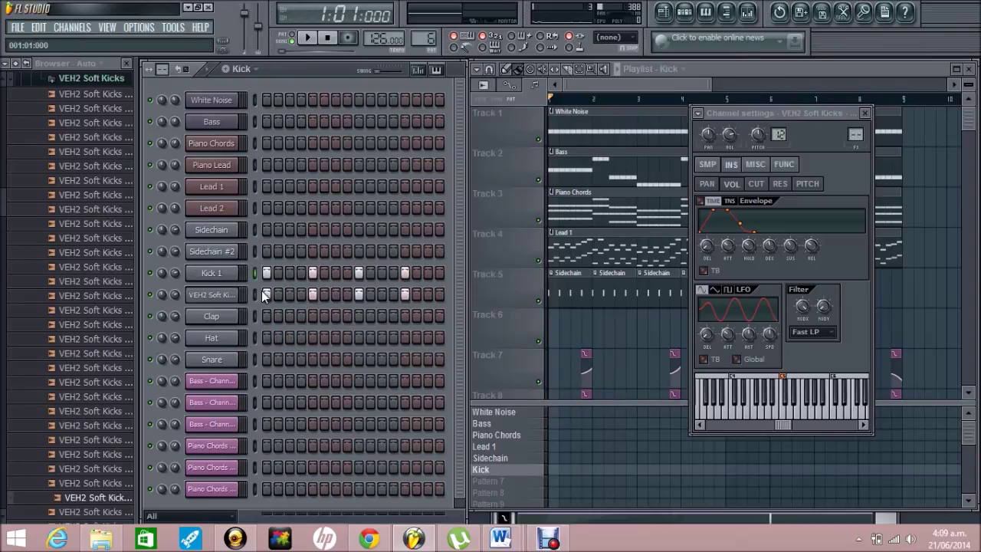
pyautogui.rightClick(237, 290)
pyautogui.click(256, 315)
pyautogui.write('Kick 2')
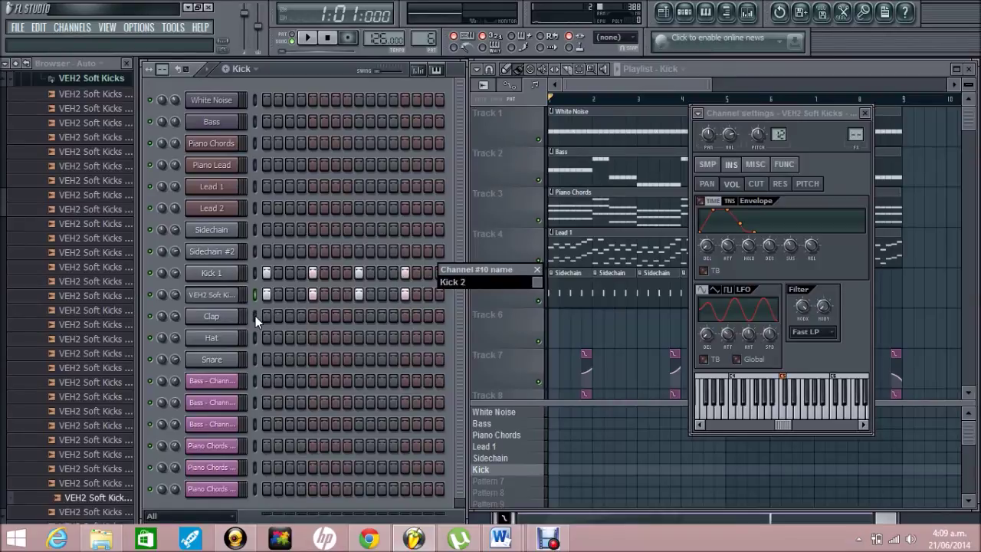
pyautogui.press('Return')
# Step: Open the Kick 1 channel settings and play the Kick pattern on its own to hear the layered kicks
pyautogui.click(225, 279)
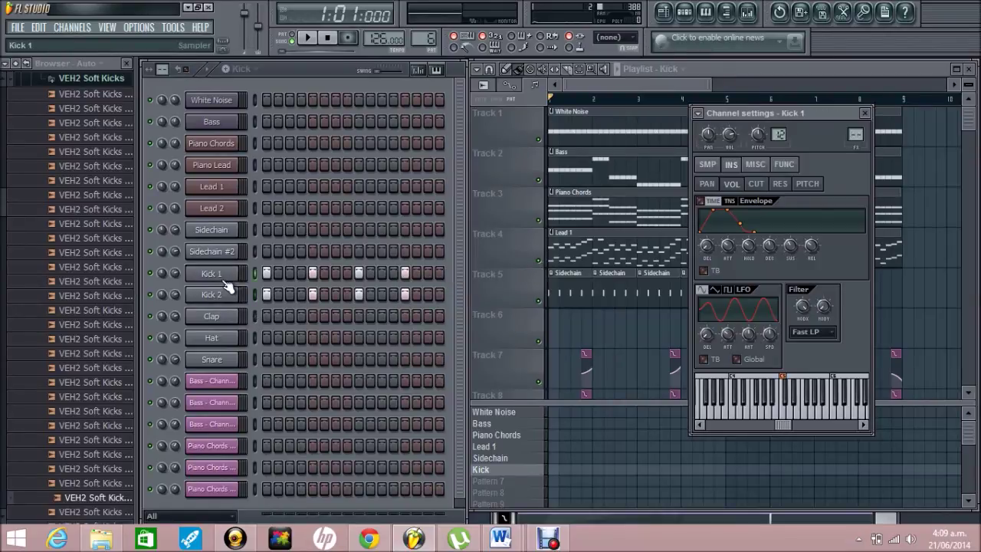
pyautogui.click(307, 38)
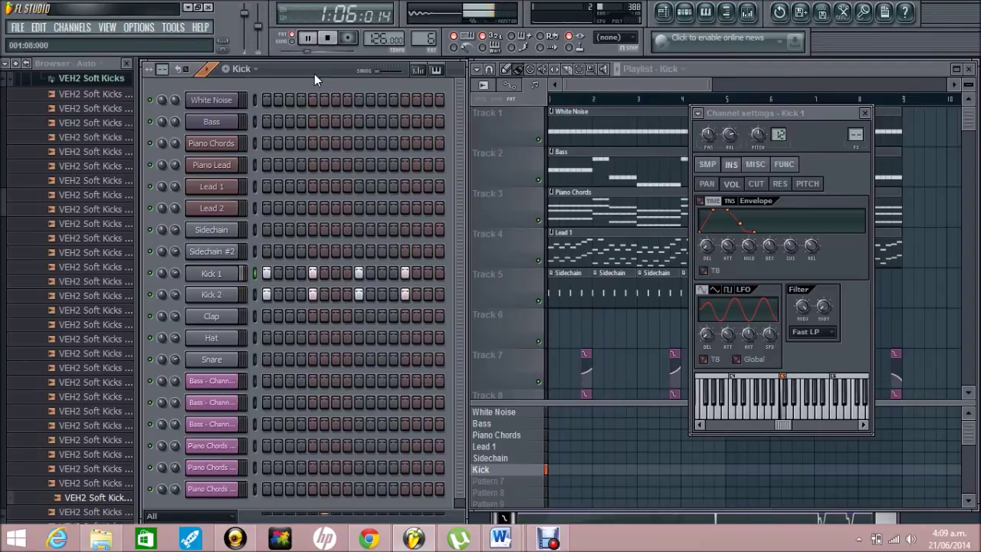
pyautogui.press('space')
# Step: Set the fade out of the Kick 2 sample to 48% and audition the shortened sound
pyautogui.click(222, 299)
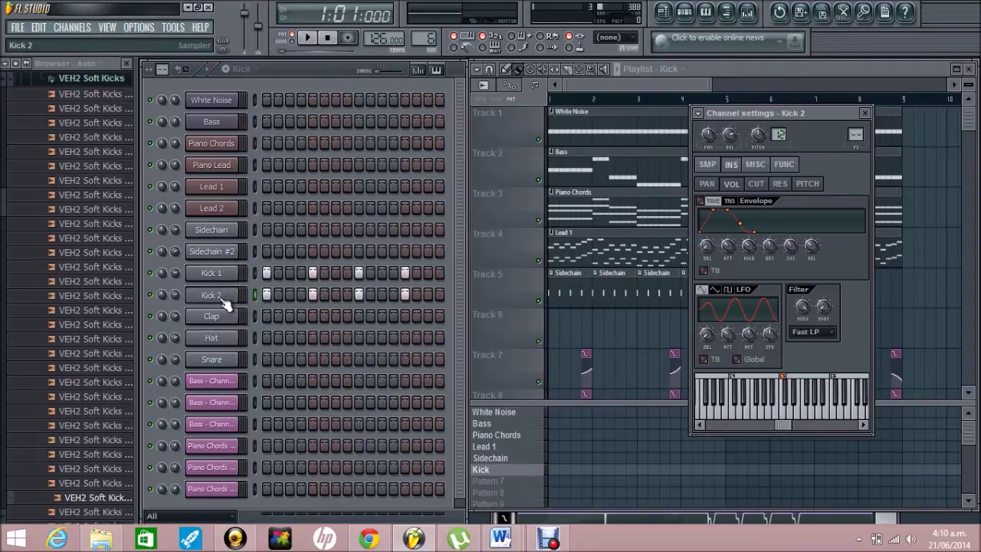
pyautogui.click(719, 164)
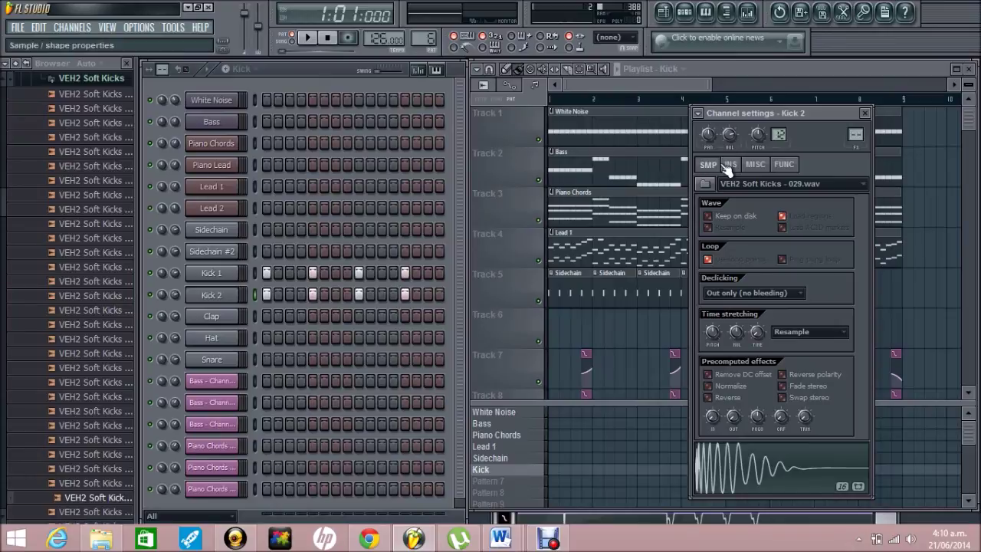
pyautogui.click(210, 297)
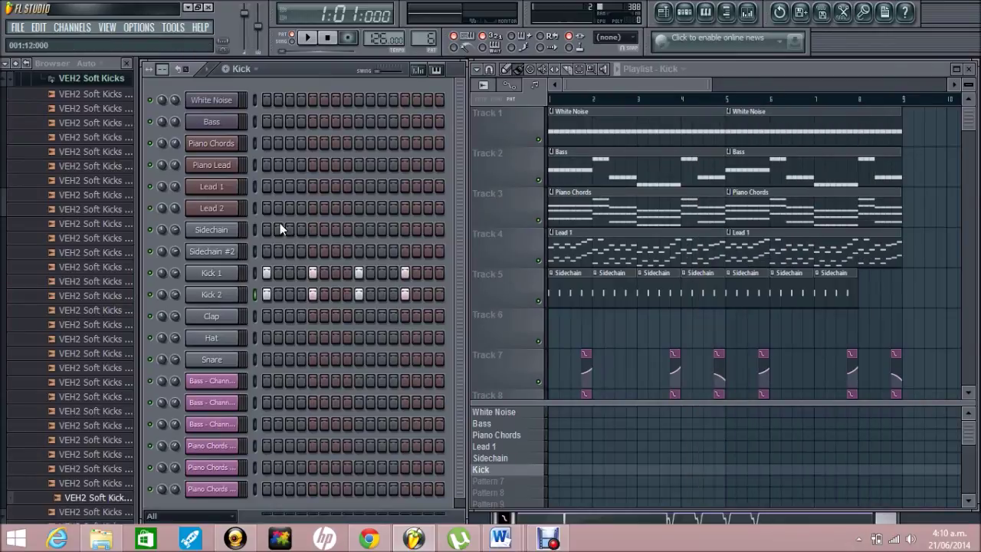
pyautogui.click(214, 299)
pyautogui.click(17, 65)
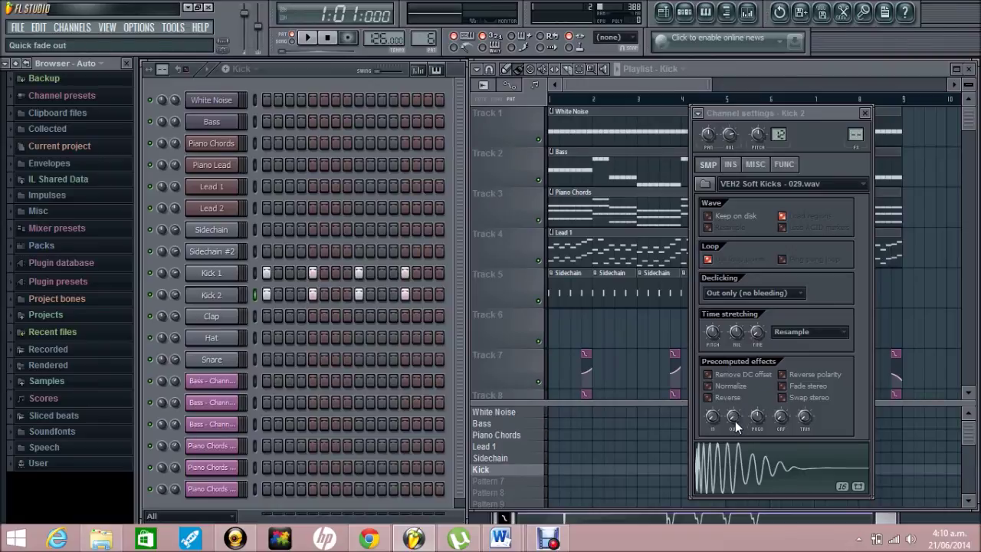
pyautogui.moveTo(735, 421); pyautogui.dragTo(737, 414)
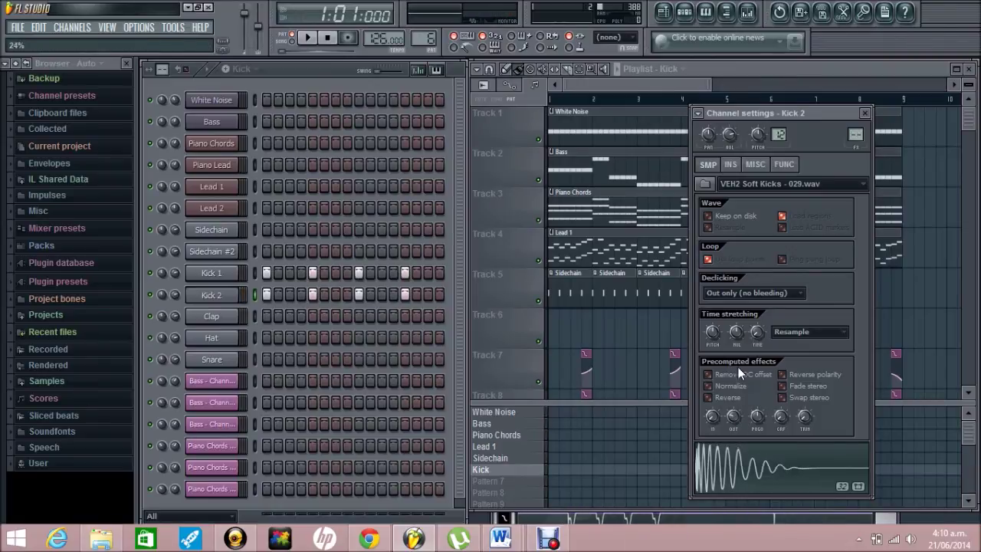
pyautogui.click(740, 480)
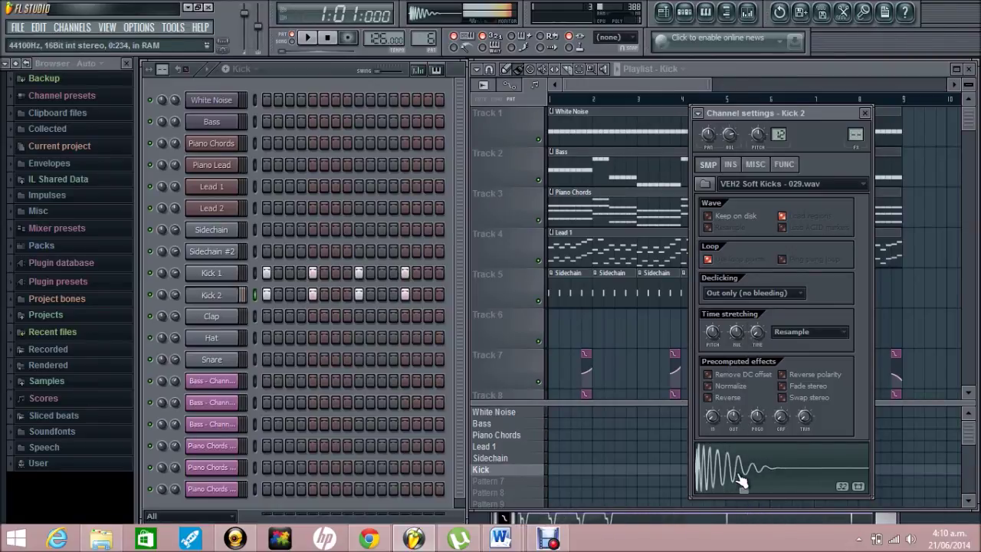
pyautogui.moveTo(734, 417); pyautogui.dragTo(721, 147)
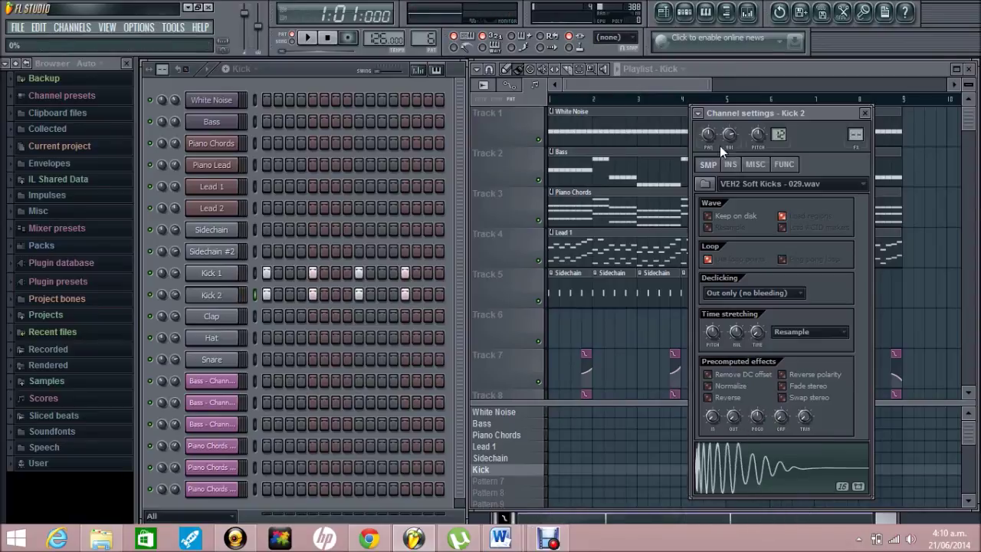
pyautogui.click(738, 444)
pyautogui.moveTo(734, 420); pyautogui.dragTo(736, 331)
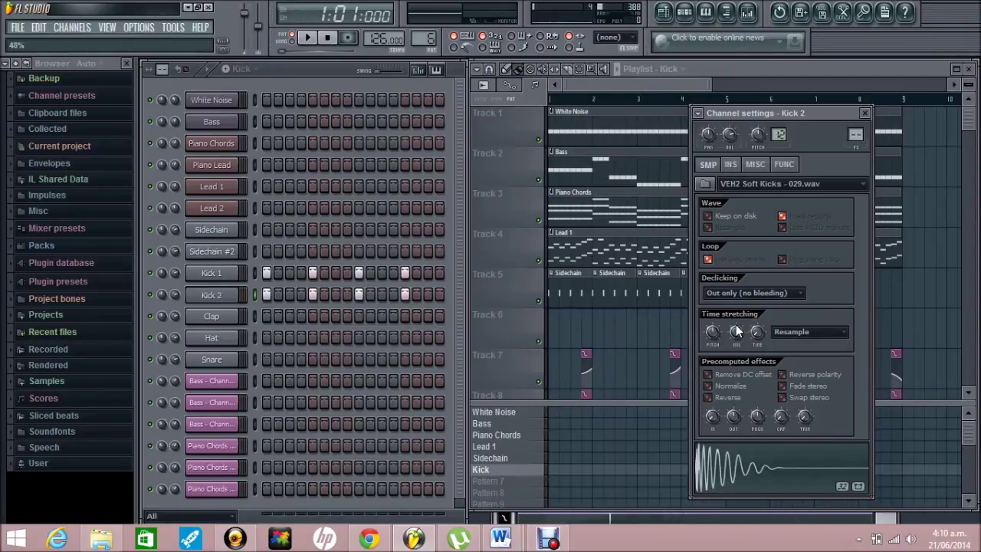
pyautogui.click(740, 468)
# Step: Assign the Kick 1 channel to mixer insert 3 and the Kick 2 channel to insert 4
pyautogui.click(747, 11)
pyautogui.click(235, 230)
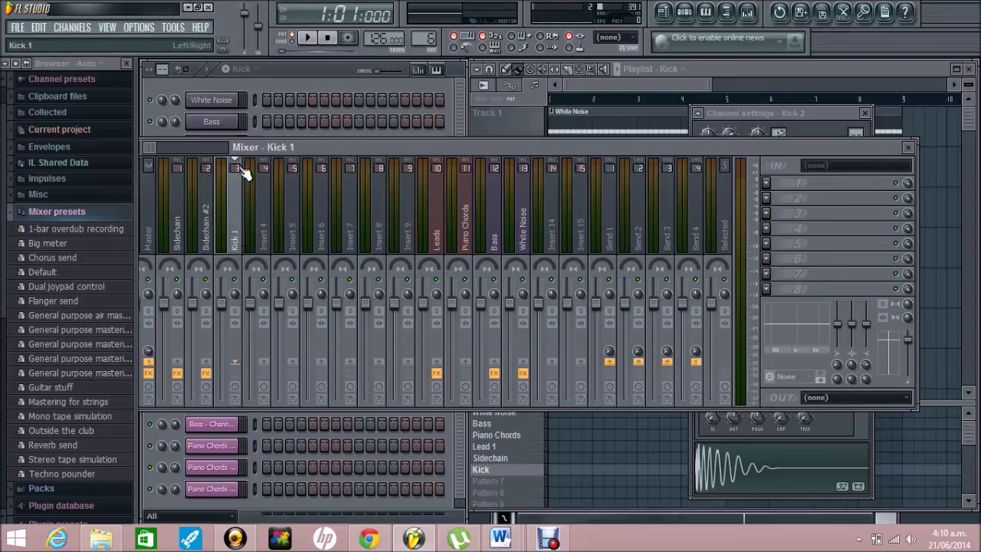
pyautogui.click(302, 76)
pyautogui.click(516, 145)
pyautogui.click(269, 243)
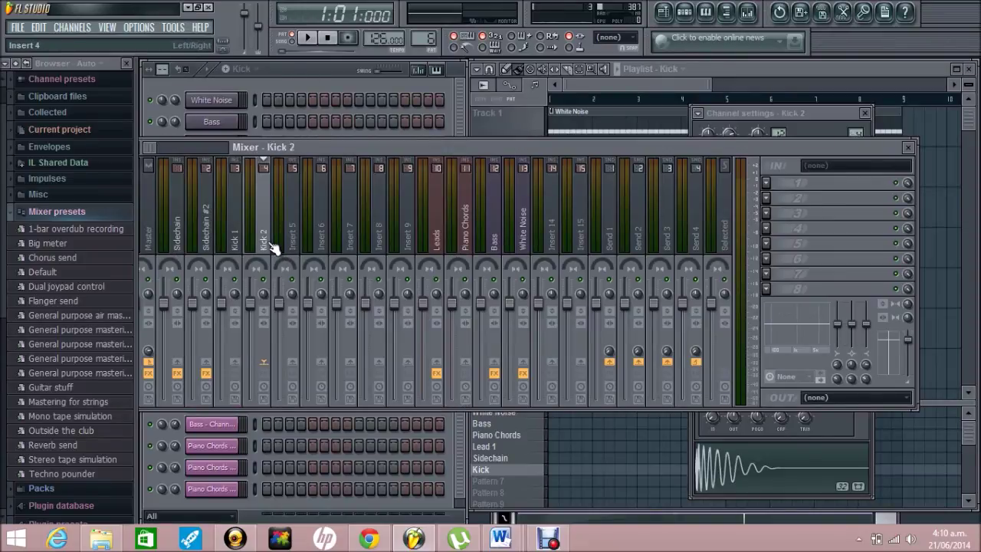
# Step: Add Soundgoodizer to the first effect slot of the Kick 1 mixer track and adjust its amount
pyautogui.click(236, 238)
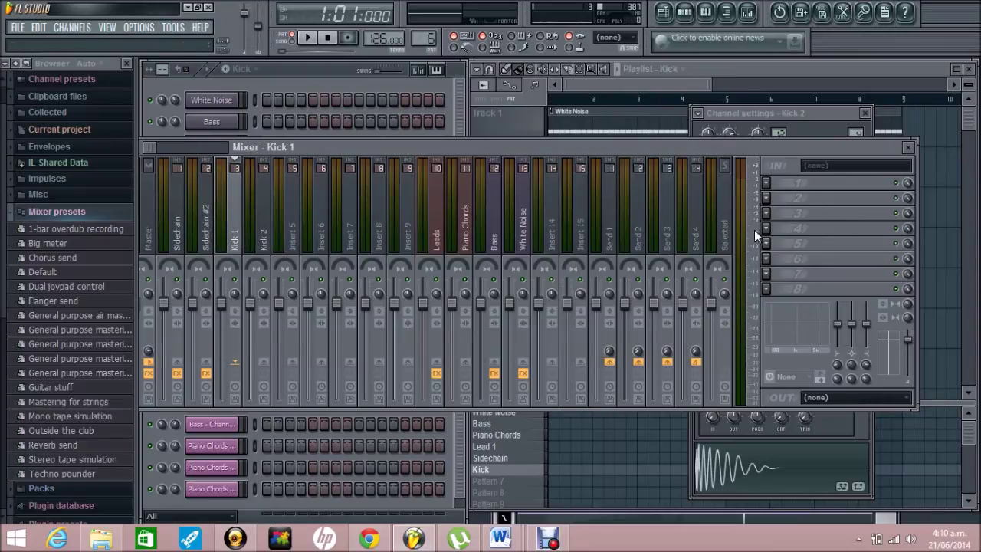
pyautogui.click(770, 189)
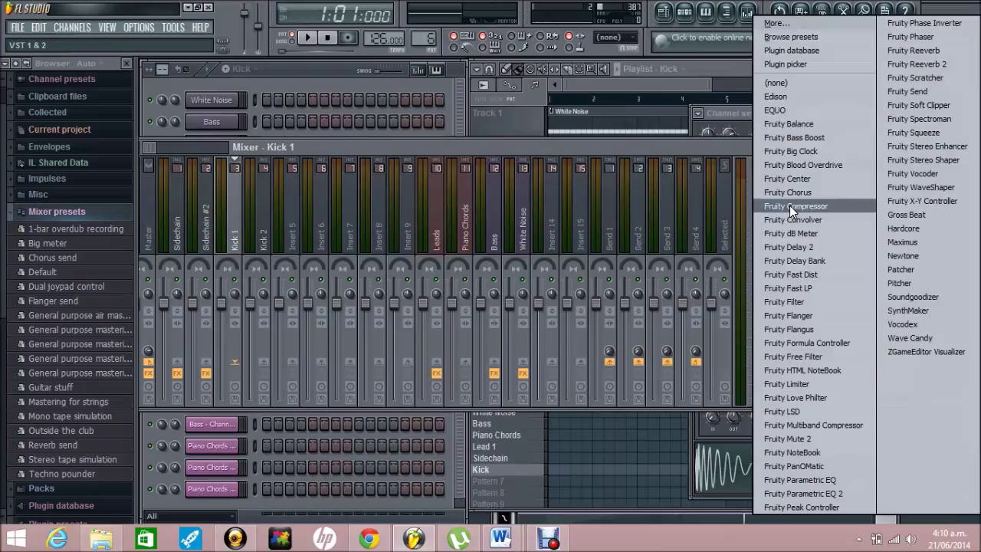
pyautogui.click(909, 297)
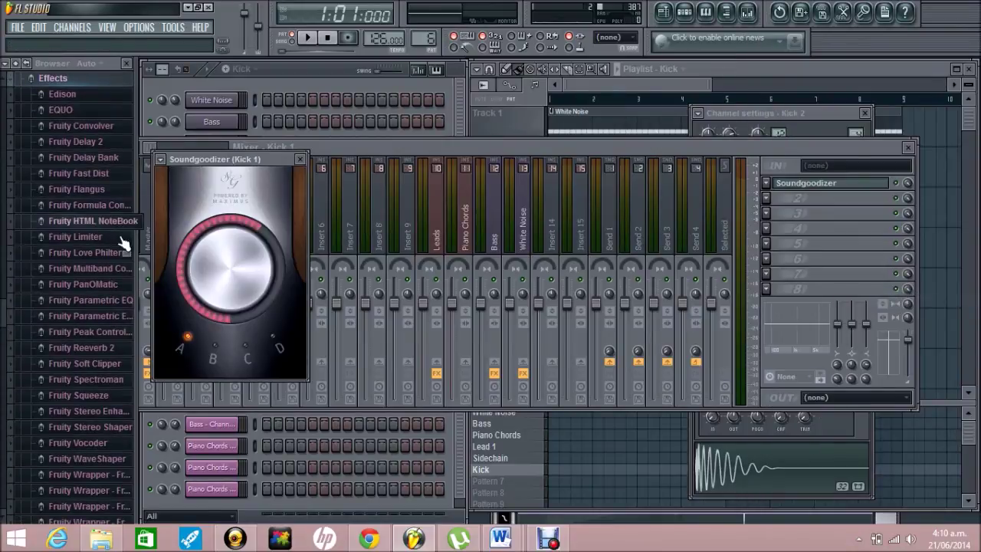
pyautogui.moveTo(214, 274); pyautogui.dragTo(236, 233)
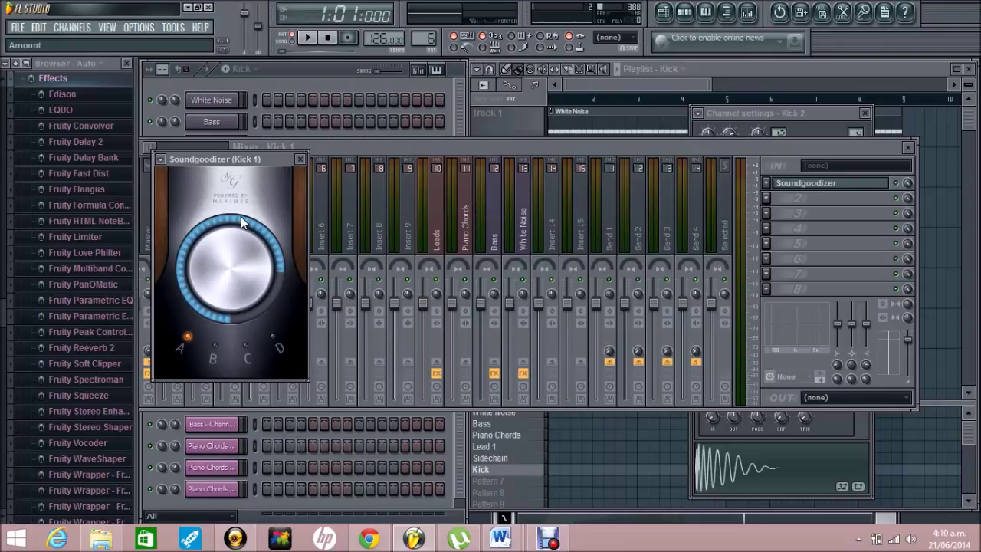
pyautogui.click(390, 147)
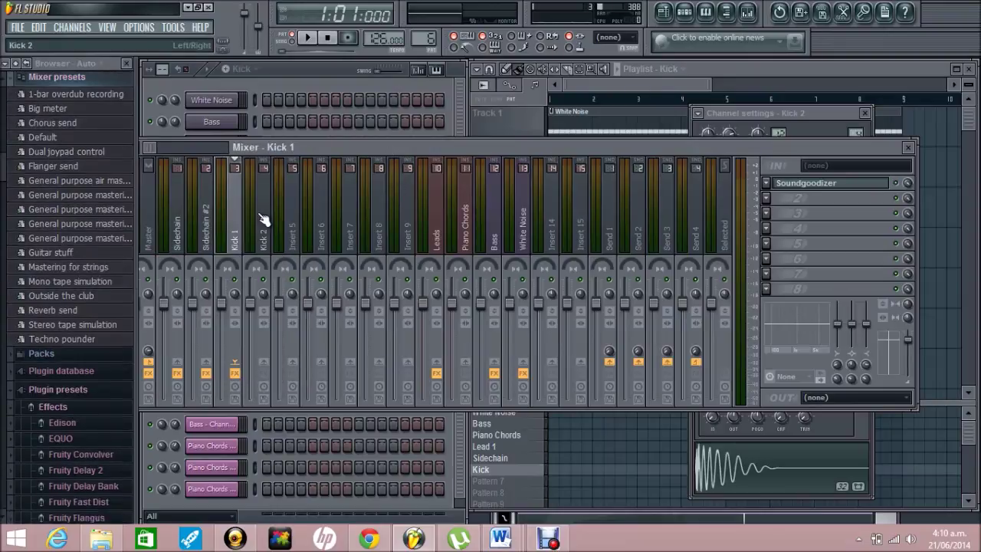
# Step: Add Soundgoodizer to the first effect slot of the Kick 2 mixer track with its amount at about half
pyautogui.click(263, 219)
pyautogui.click(767, 184)
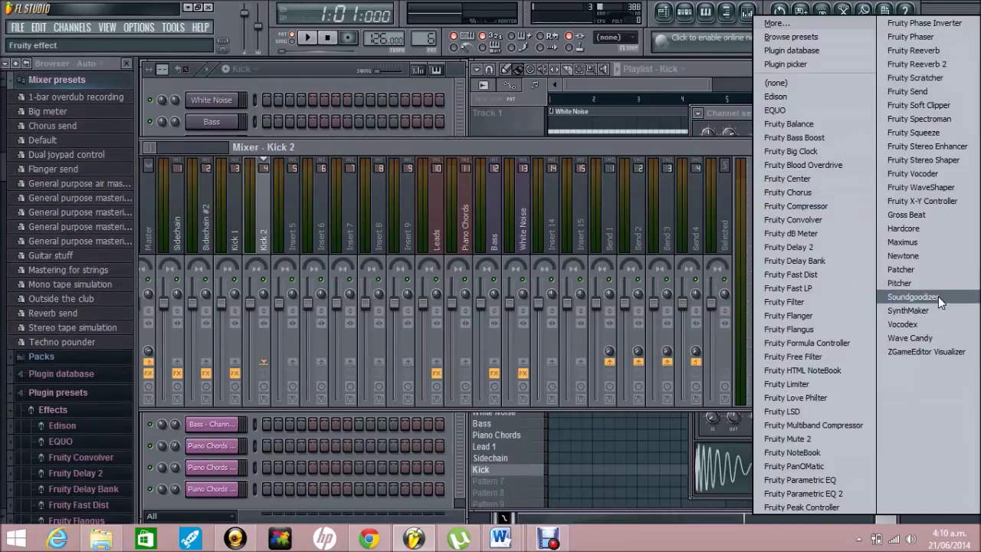
pyautogui.click(935, 298)
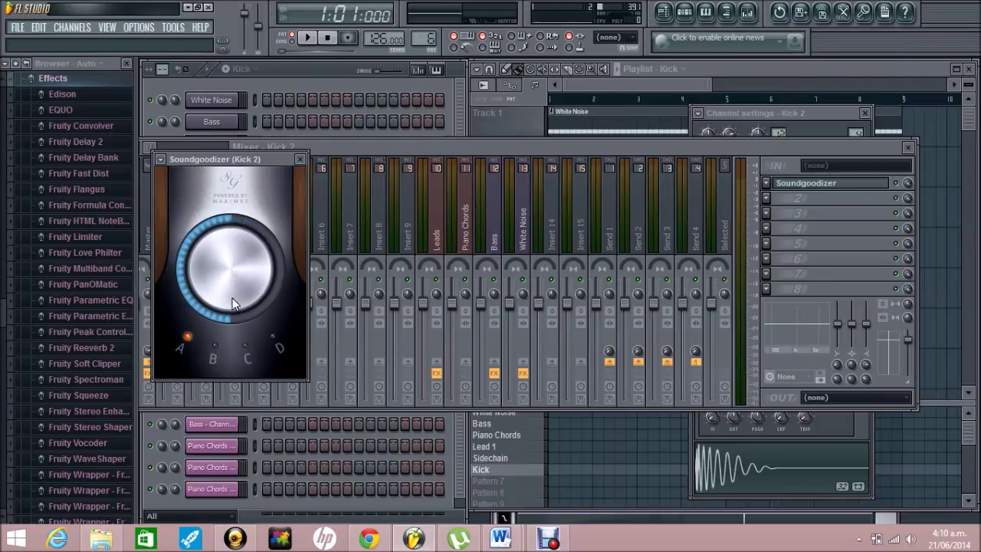
# Step: Play the Kick pattern and check the Soundgoodizer on the Kick 1 mixer track while listening
pyautogui.press('space')
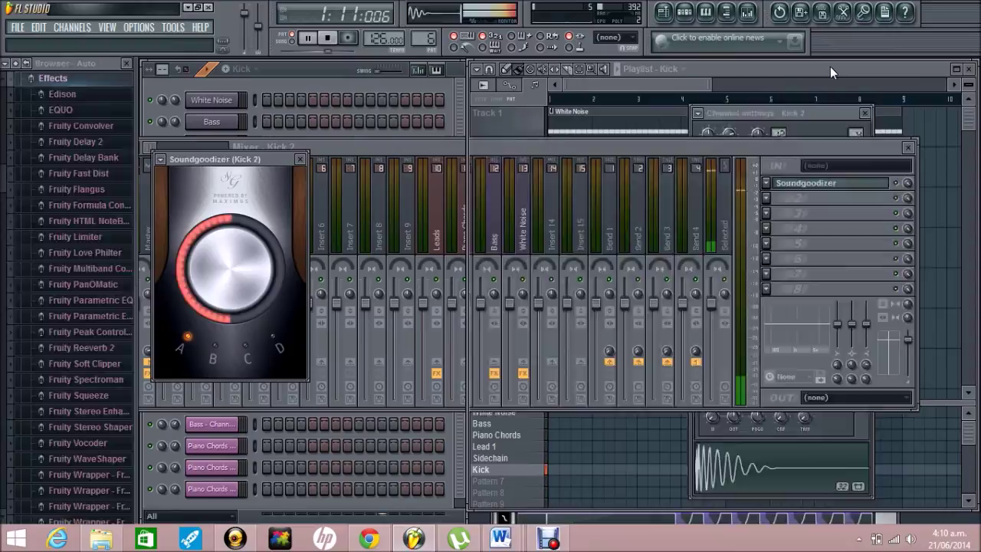
pyautogui.click(830, 67)
pyautogui.click(295, 69)
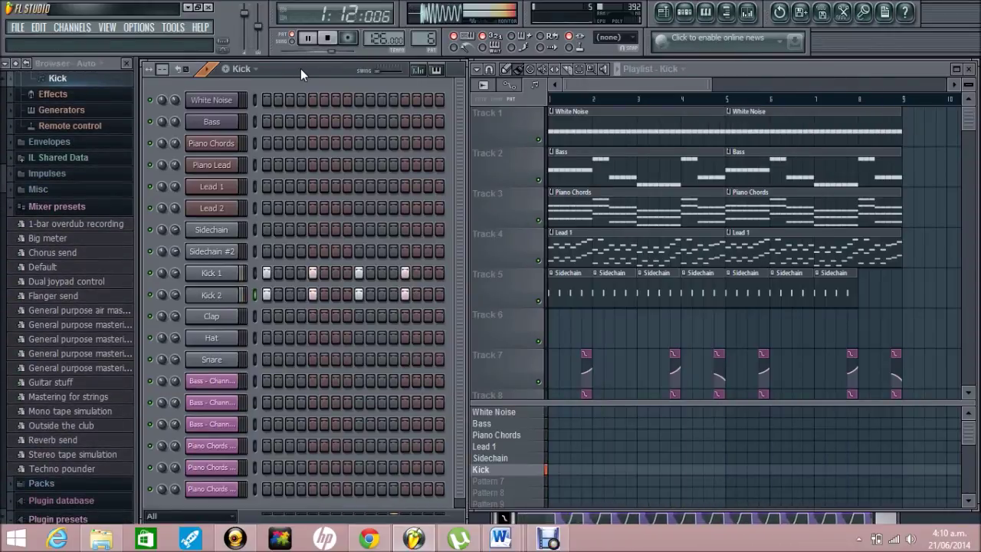
pyautogui.click(747, 12)
pyautogui.click(234, 226)
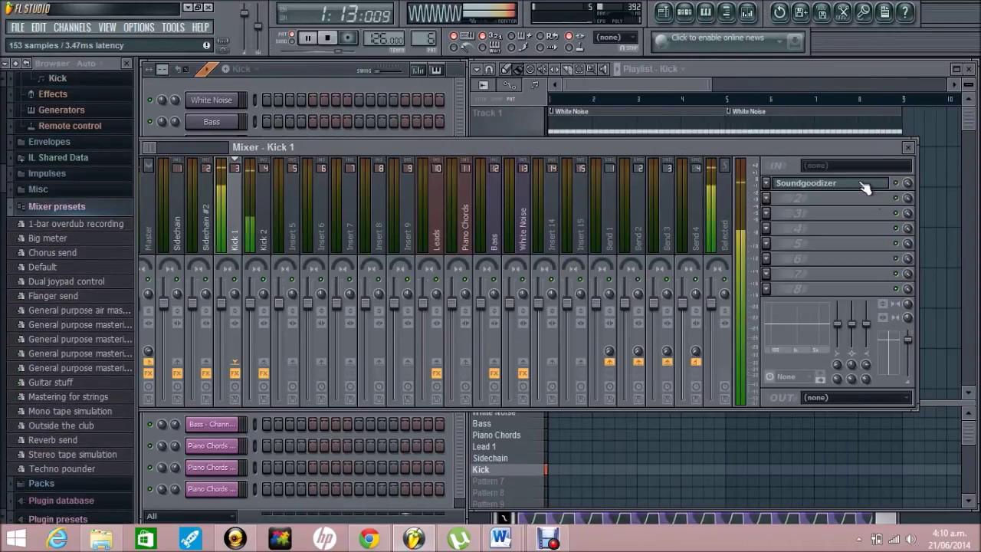
pyautogui.press('space')
pyautogui.click(828, 185)
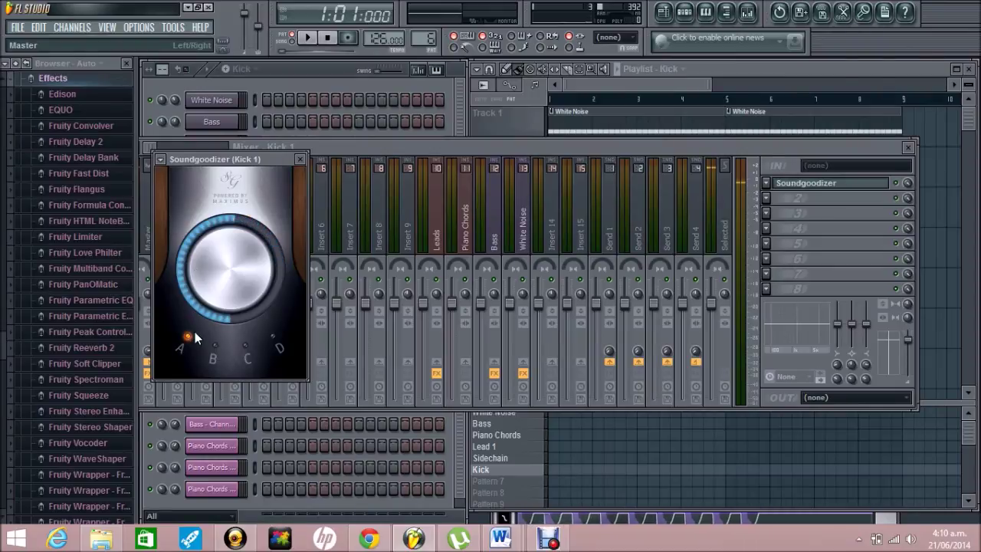
pyautogui.press('space')
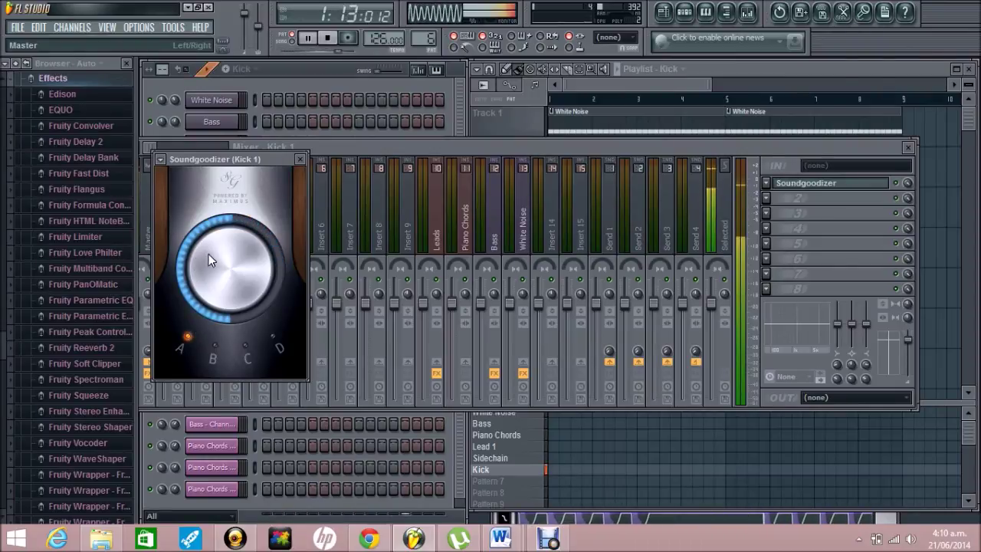
pyautogui.press('space')
# Step: Fill bars 1 to 7 of playlist Track 6 with the Kick pattern and play back the arrangement in song mode
pyautogui.click(333, 66)
pyautogui.click(803, 69)
pyautogui.click(293, 41)
pyautogui.moveTo(555, 329)
pyautogui.mouseDown()
pyautogui.moveTo(886, 323)
pyautogui.moveTo(902, 310)
pyautogui.mouseUp()
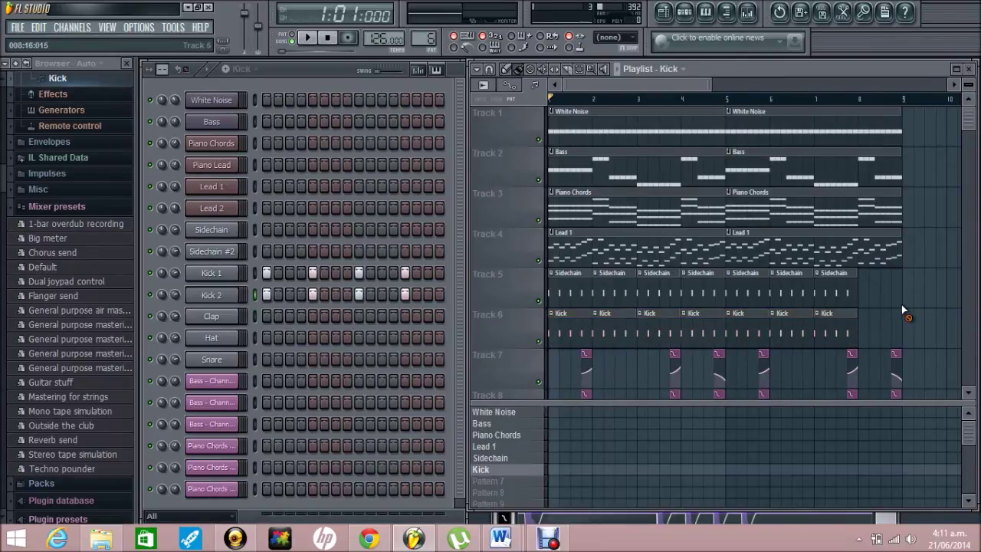
pyautogui.press('space')
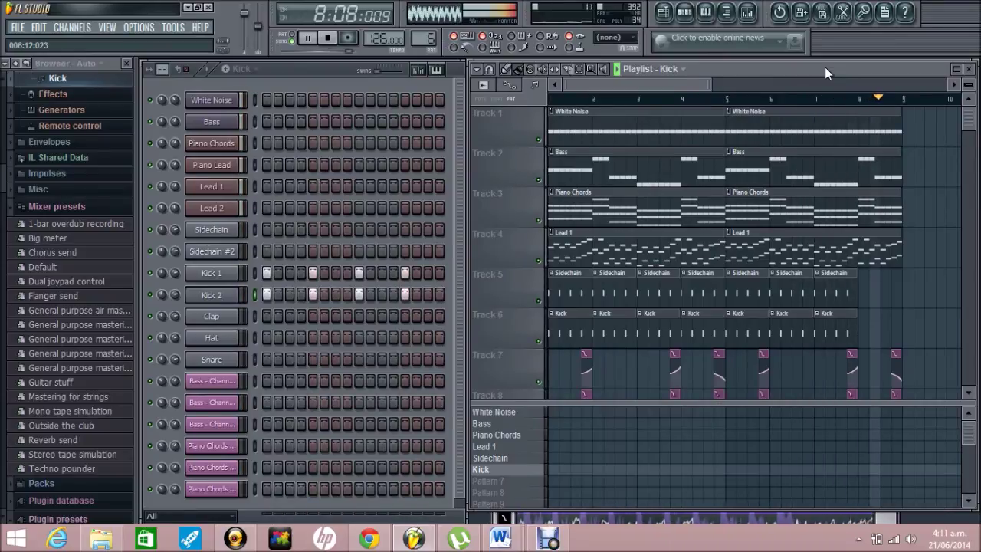
pyautogui.press('space')
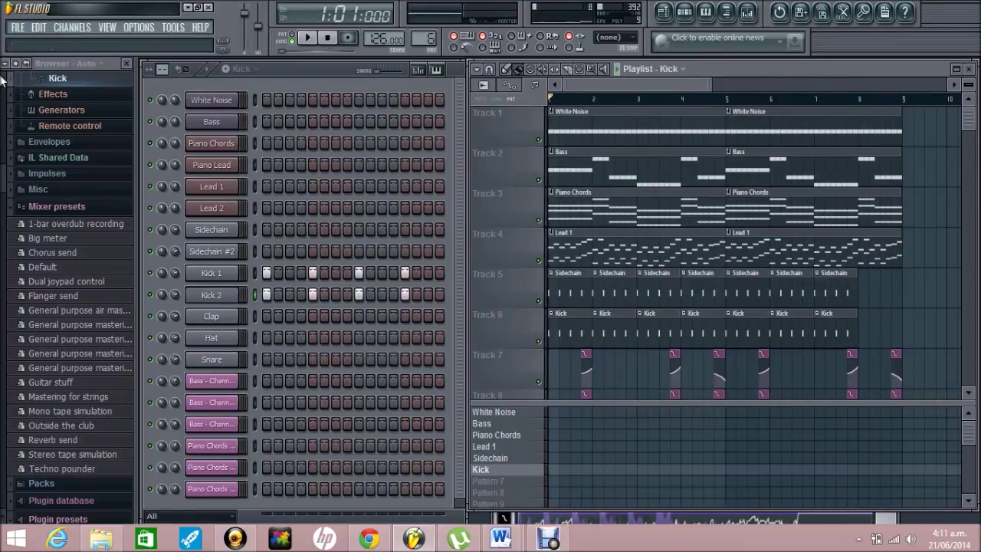
# Step: Set the fade out of the Kick 1 sample to 50% while playing the Kick pattern
pyautogui.click(216, 273)
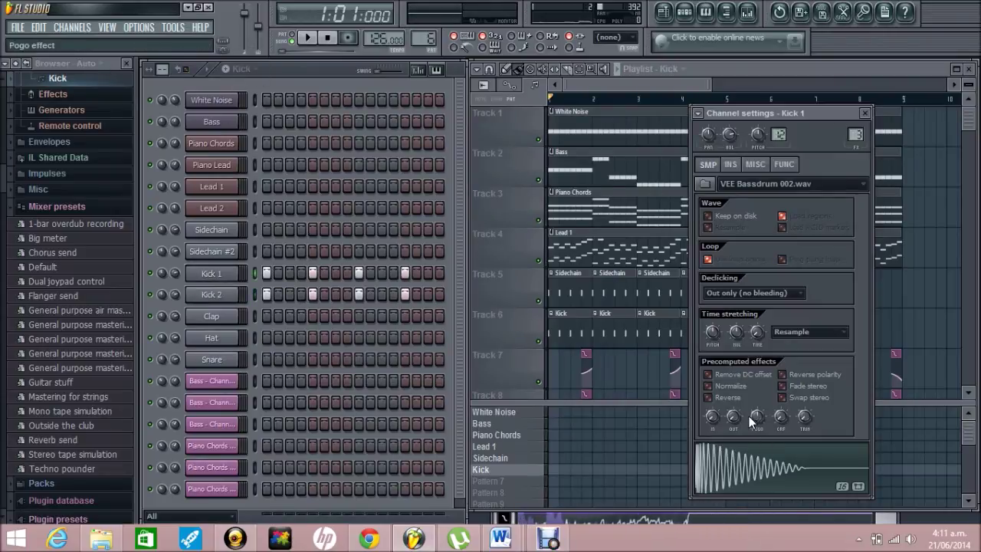
pyautogui.click(305, 40)
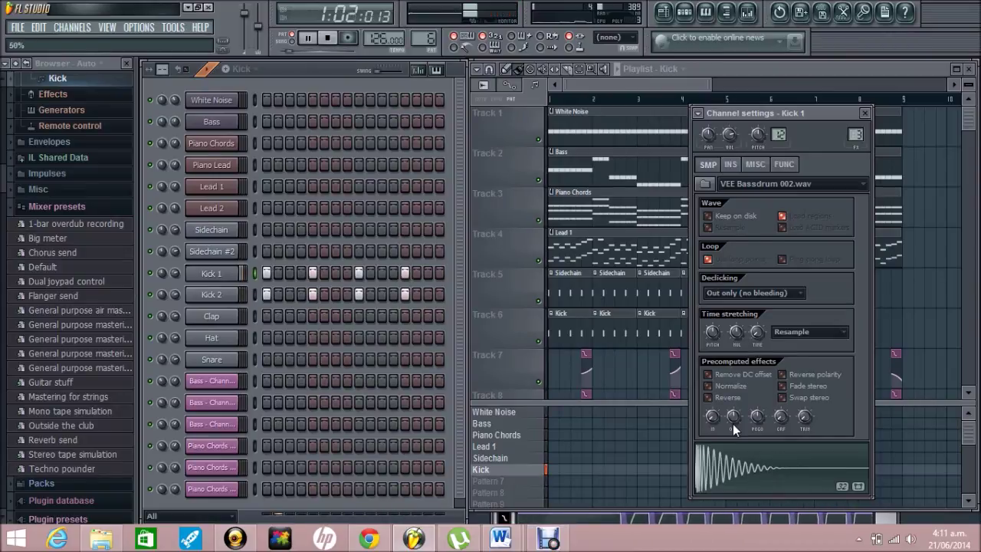
# Step: Raise the Soundgoodizer amount on the Kick 2 mixer track to maximum
pyautogui.click(746, 12)
pyautogui.click(266, 222)
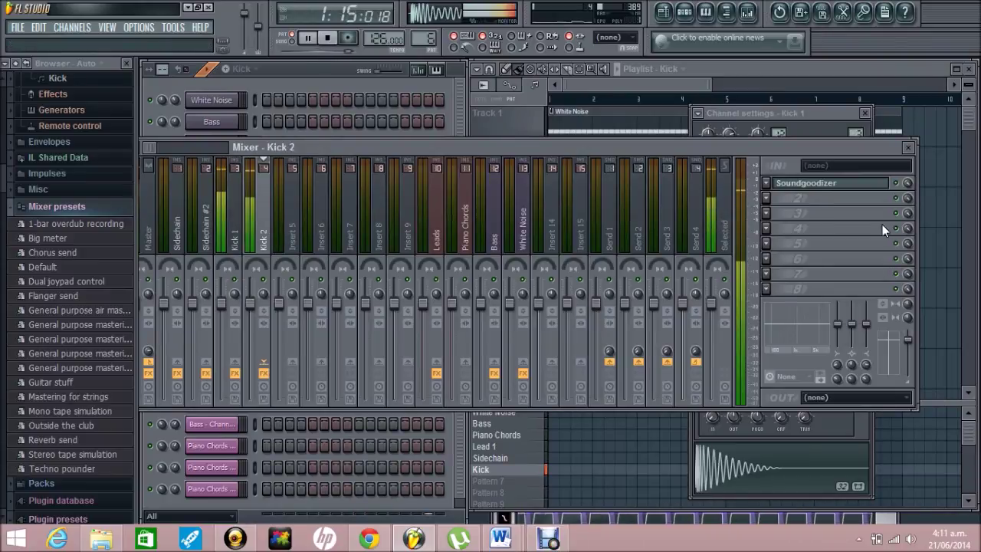
pyautogui.click(855, 191)
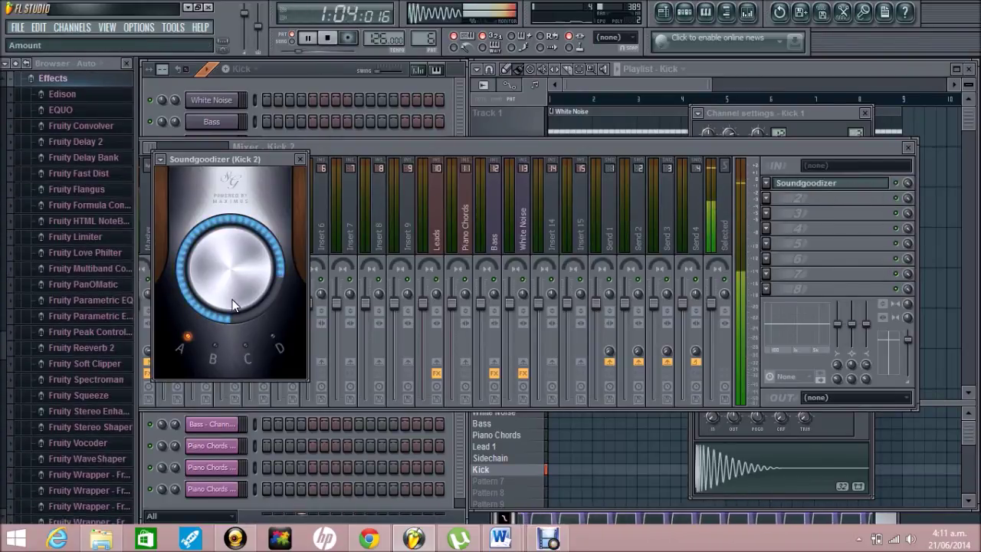
pyautogui.moveTo(232, 300); pyautogui.dragTo(235, 290)
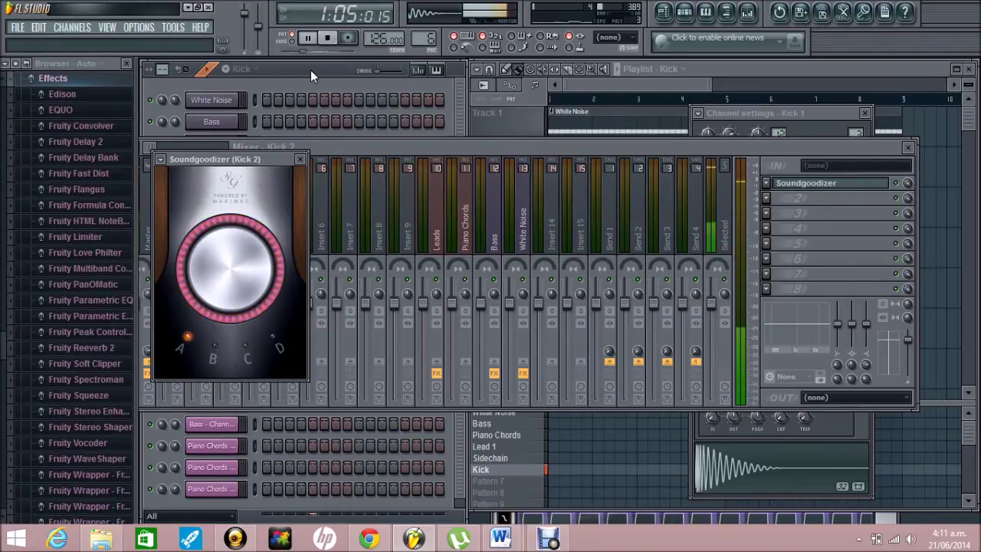
# Step: Set the fade out of the Kick 2 sample to 40% while the Kick pattern plays, and stop playback
pyautogui.click(310, 70)
pyautogui.click(212, 294)
pyautogui.moveTo(736, 427)
pyautogui.mouseDown()
pyautogui.moveTo(733, 448)
pyautogui.moveTo(735, 423)
pyautogui.mouseUp()
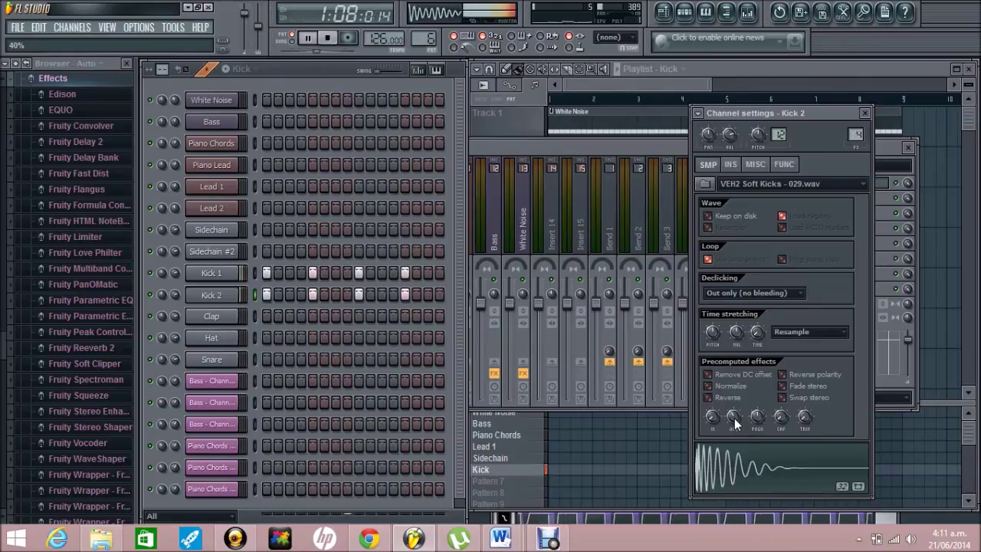
pyautogui.click(637, 150)
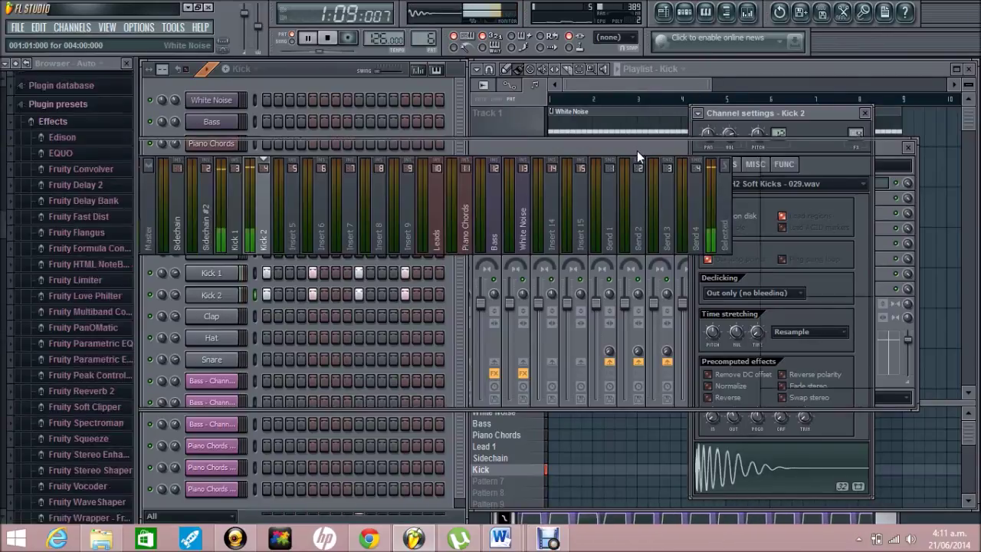
pyautogui.click(737, 69)
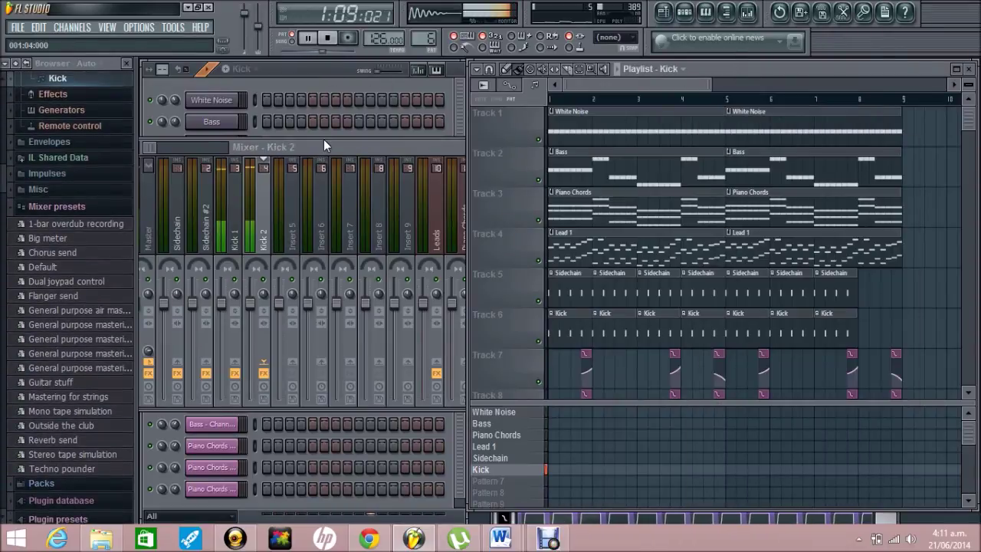
pyautogui.click(324, 145)
pyautogui.press('space')
# Step: Review the Soundgoodizer settings on the Kick 2 and Kick 1 mixer tracks and the Kick 1 sample's channel settings
pyautogui.click(800, 185)
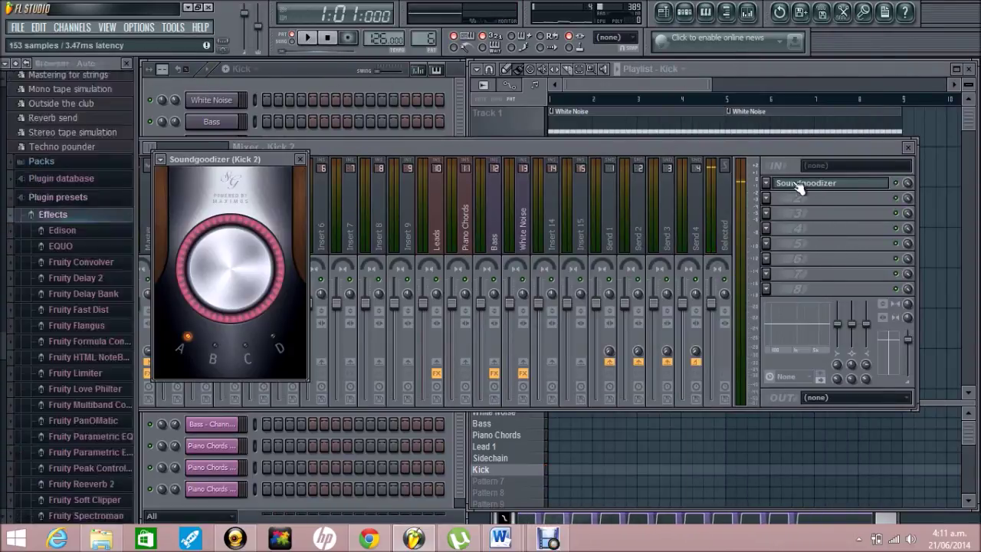
pyautogui.click(297, 72)
pyautogui.click(211, 276)
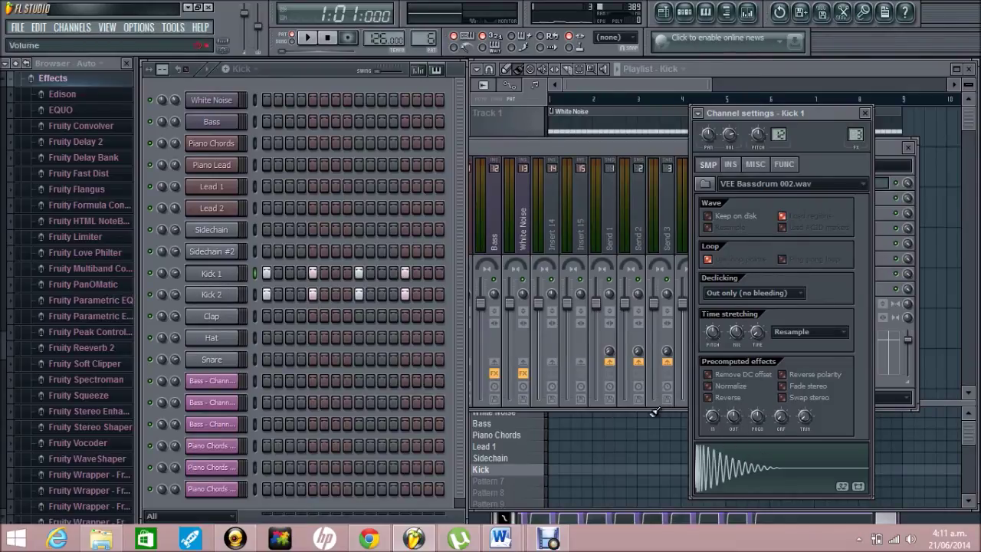
pyautogui.click(890, 380)
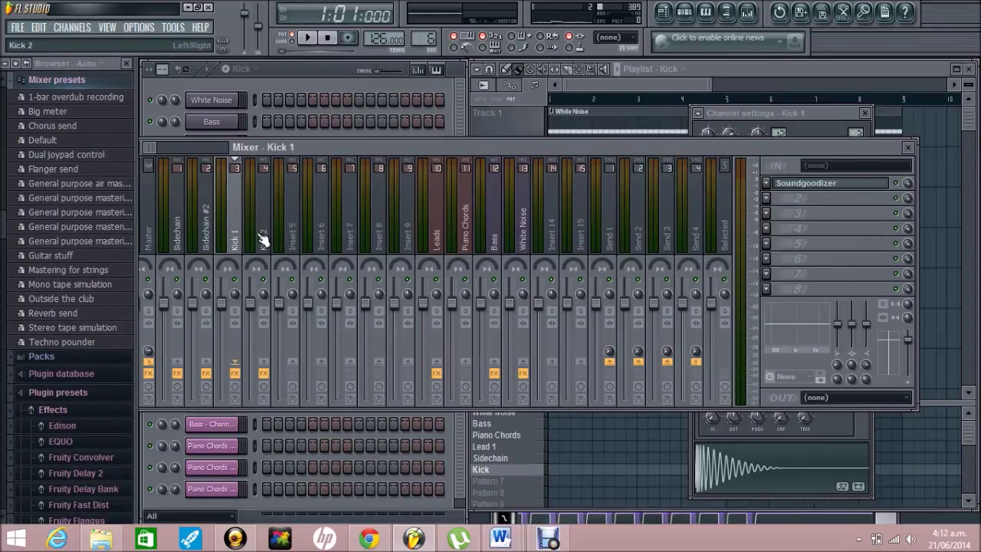
pyautogui.click(802, 186)
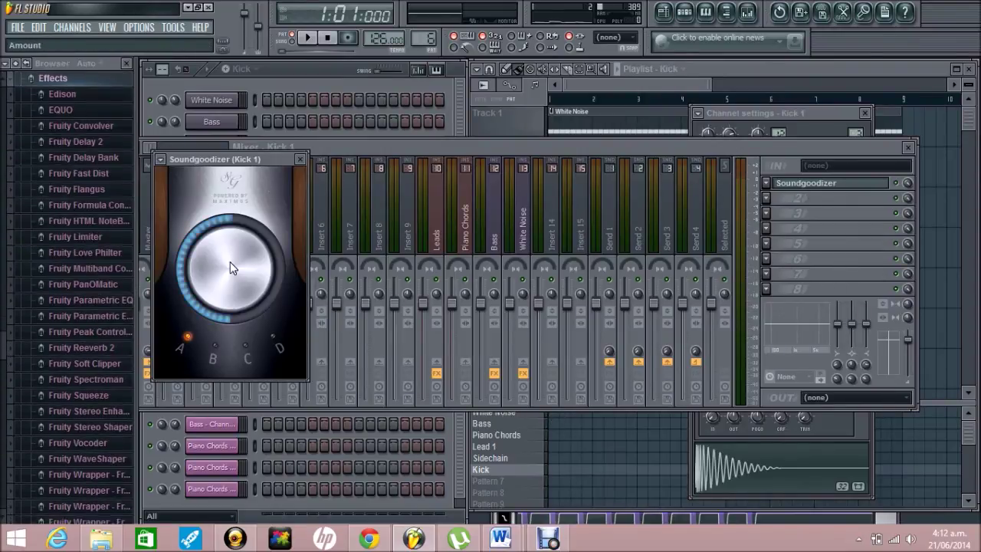
# Step: Play back the playlist arrangement in song mode to hear the kicks in context
pyautogui.click(311, 73)
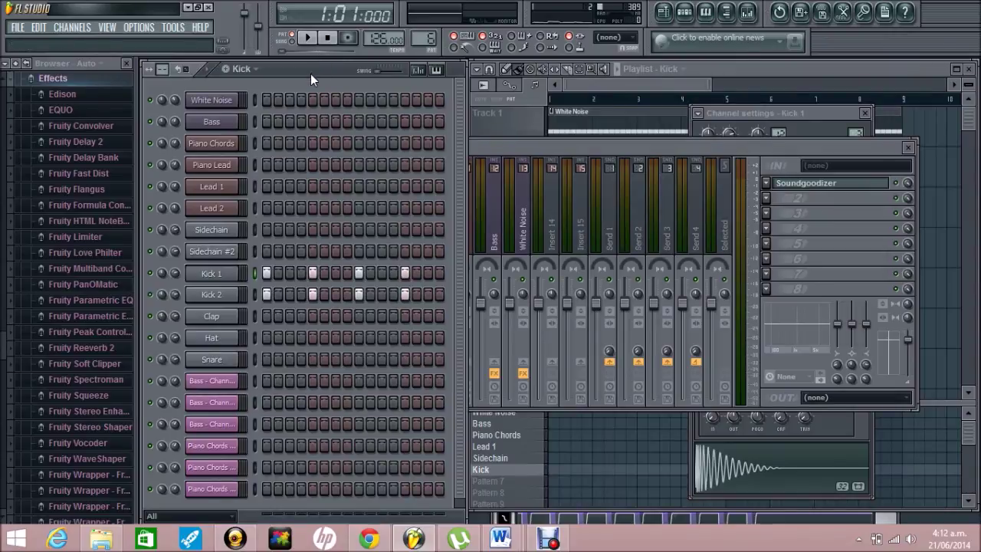
pyautogui.click(752, 69)
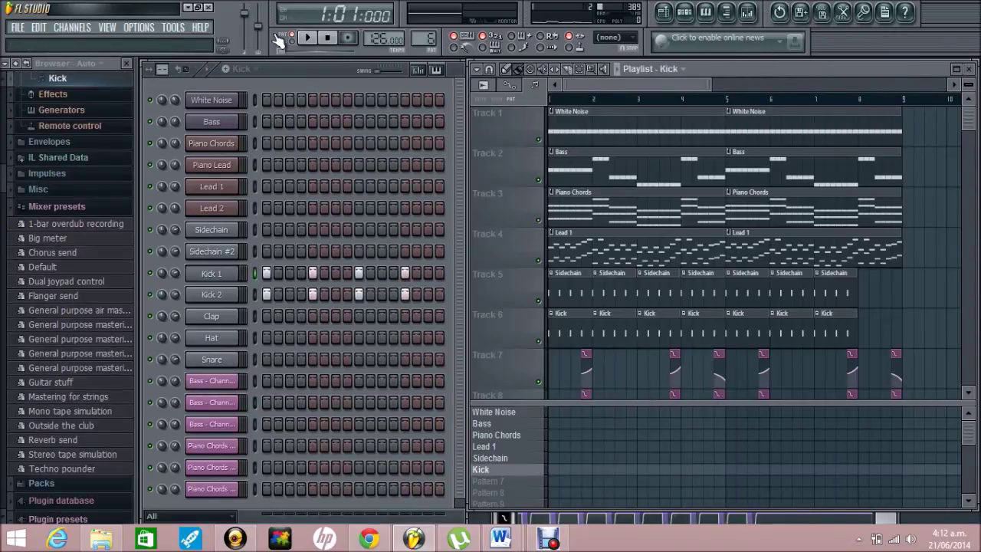
pyautogui.click(304, 38)
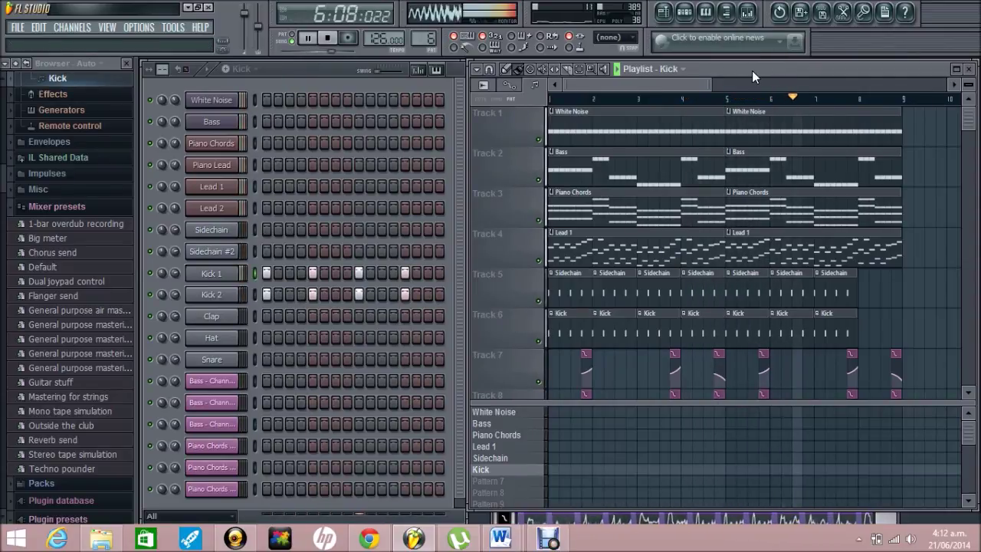
pyautogui.press('space')
# Step: Inspect the Fruity Peak Controller settings on the Sidechain and Sidechain #2 mixer tracks
pyautogui.click(751, 14)
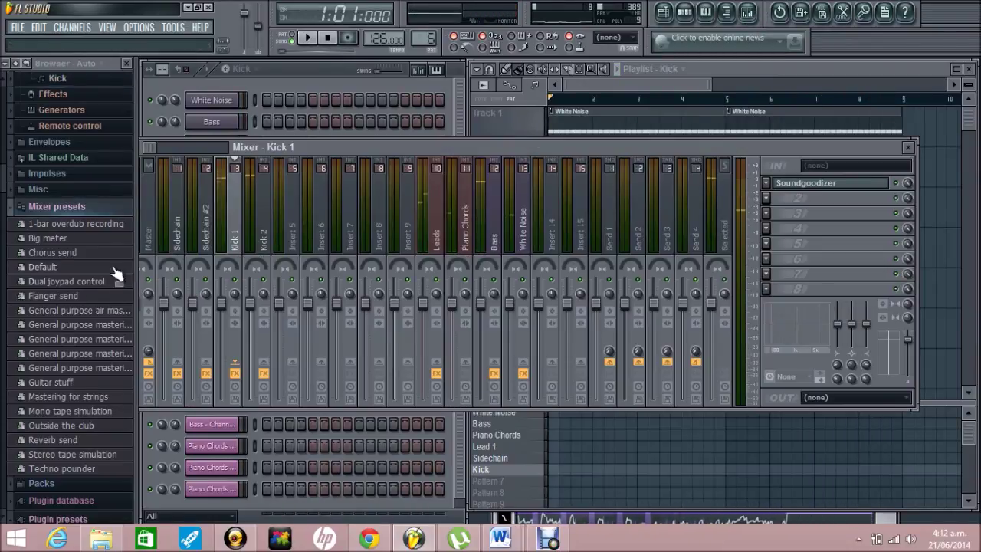
pyautogui.moveTo(302, 148); pyautogui.dragTo(352, 142)
pyautogui.click(230, 232)
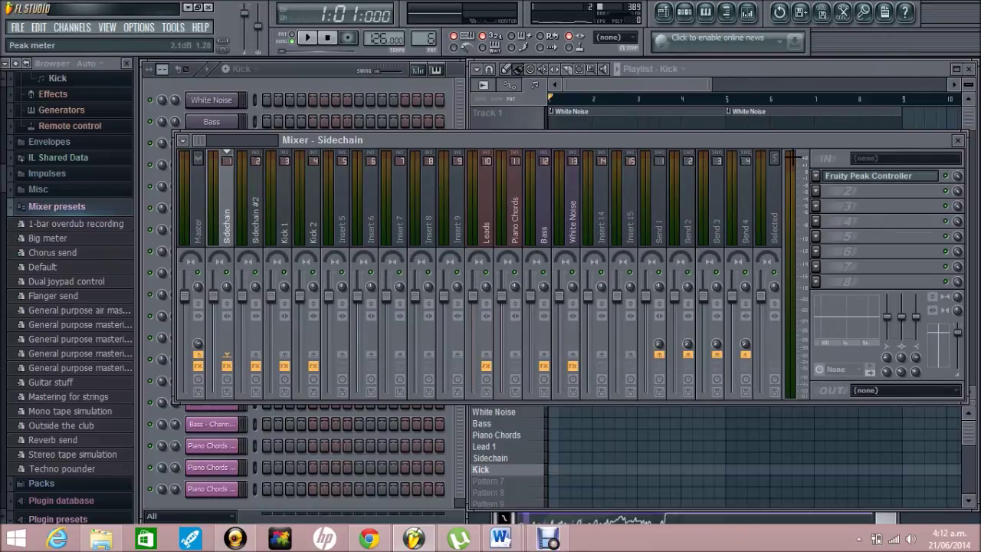
pyautogui.click(883, 175)
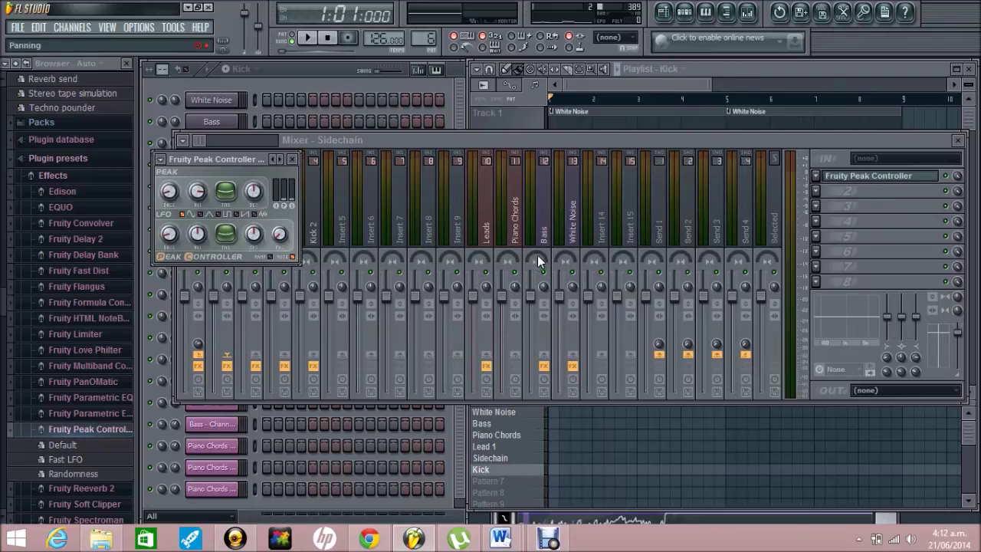
pyautogui.click(419, 144)
pyautogui.click(257, 211)
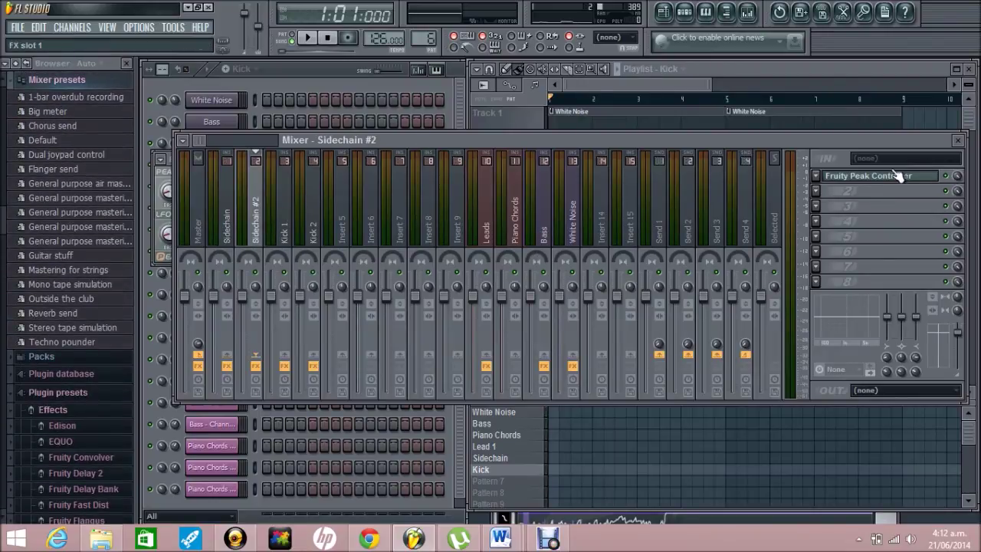
pyautogui.click(882, 177)
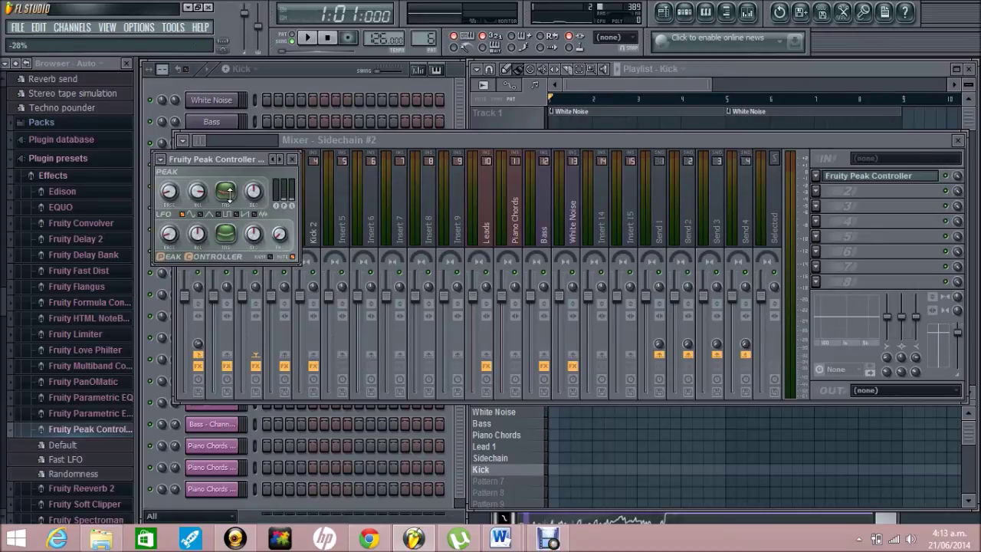
# Step: Set the fade out of the Kick 1 sample to 51% while playing the full arrangement
pyautogui.click(826, 84)
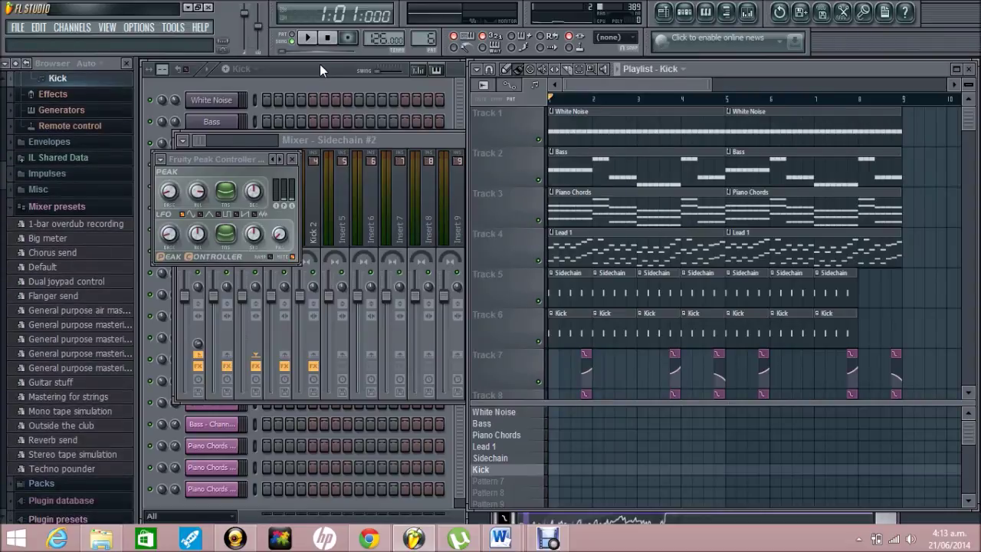
pyautogui.click(320, 65)
pyautogui.press('space')
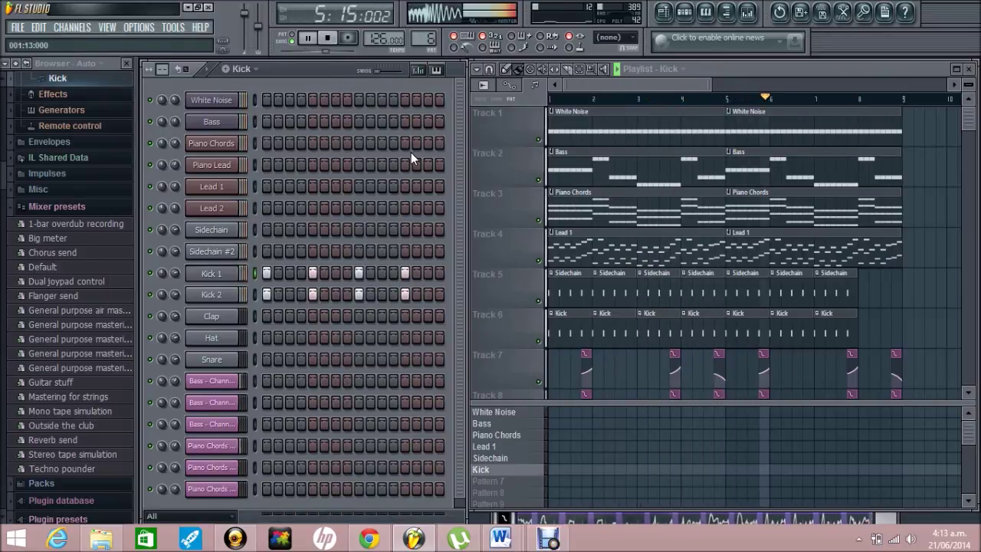
pyautogui.click(224, 276)
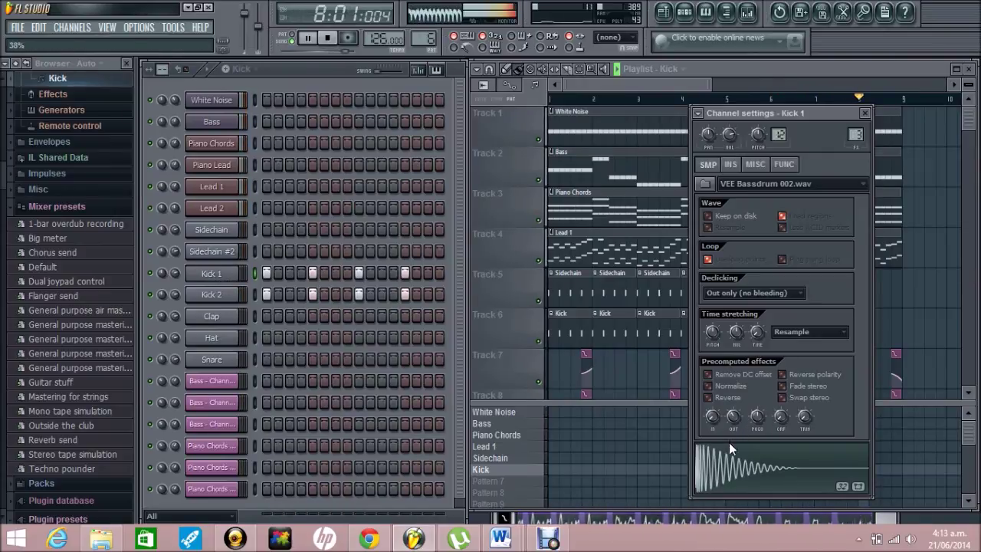
pyautogui.click(814, 71)
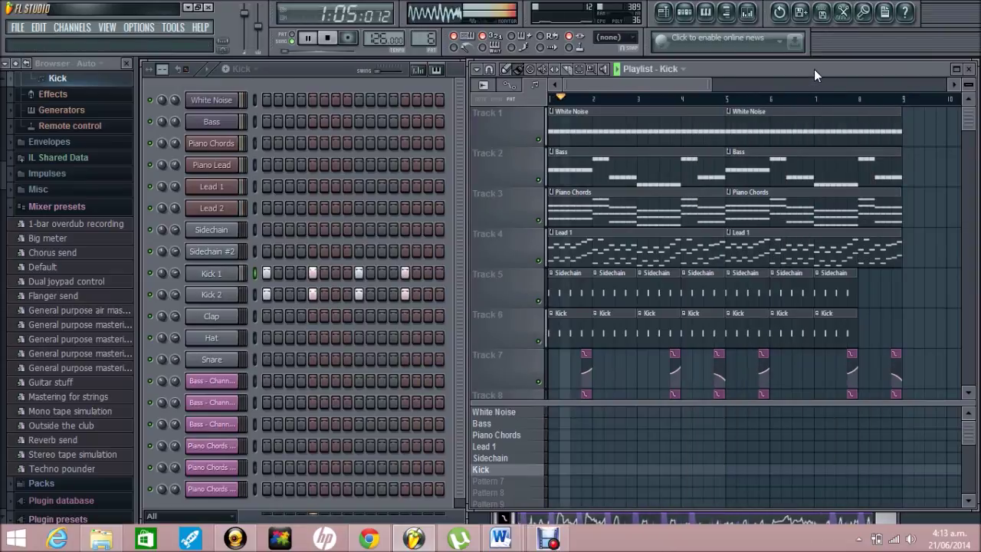
pyautogui.click(212, 274)
pyautogui.moveTo(739, 420); pyautogui.dragTo(742, 380)
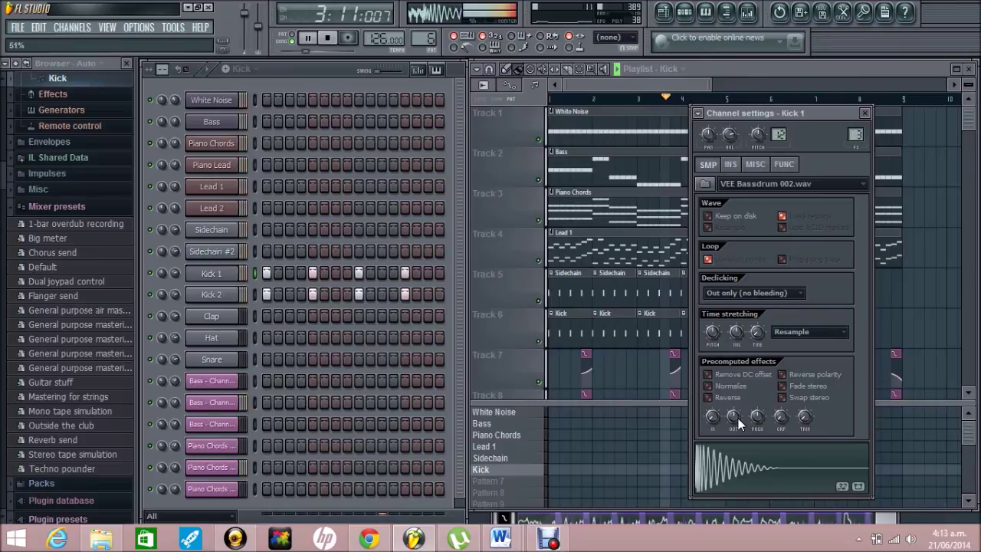
# Step: Fine-tune the fade out of the Kick 2 sample during song playback and stop the song
pyautogui.click(212, 296)
pyautogui.moveTo(732, 421)
pyautogui.mouseDown()
pyautogui.moveTo(732, 432)
pyautogui.moveTo(735, 419)
pyautogui.mouseUp()
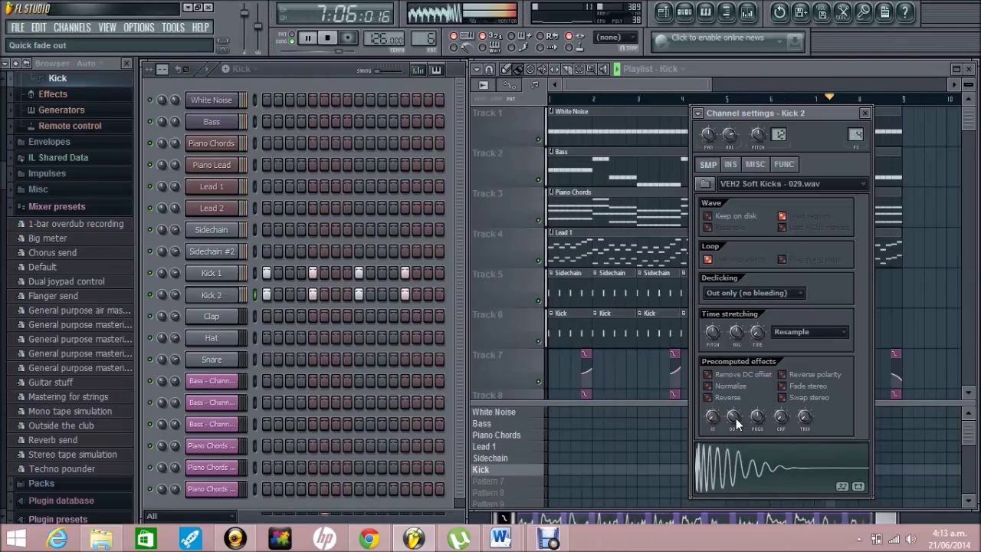
pyautogui.click(328, 67)
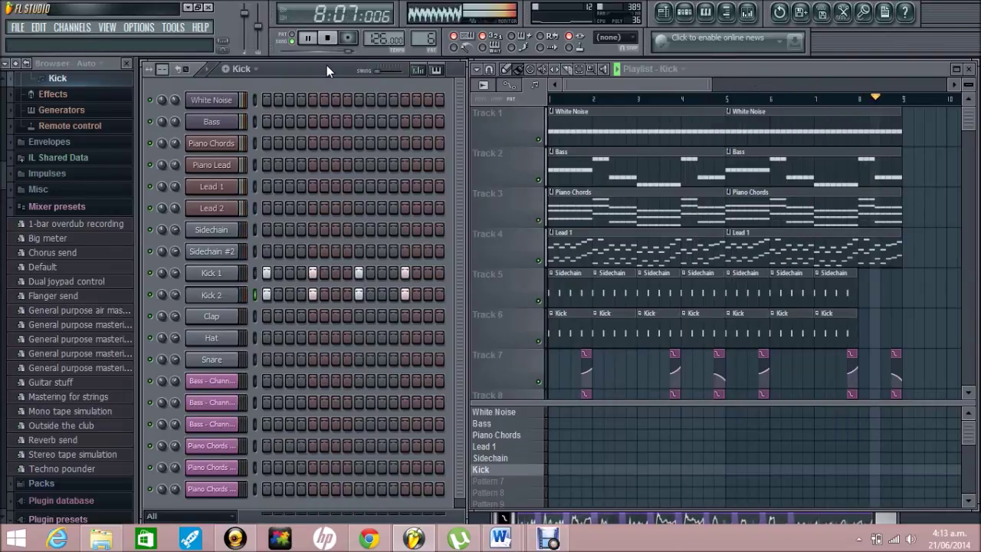
pyautogui.press('space')
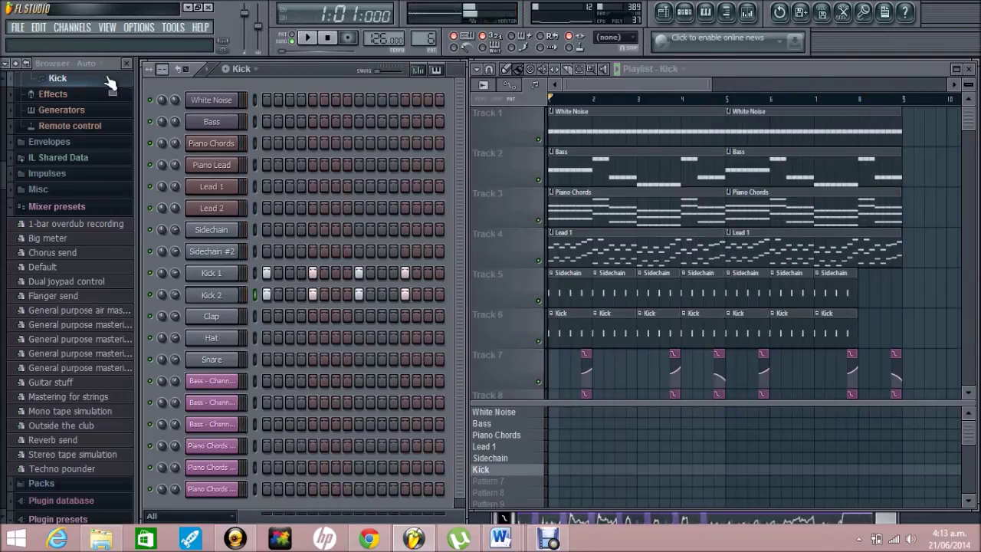
# Step: Collapse all expanded folders in the browser
pyautogui.click(18, 64)
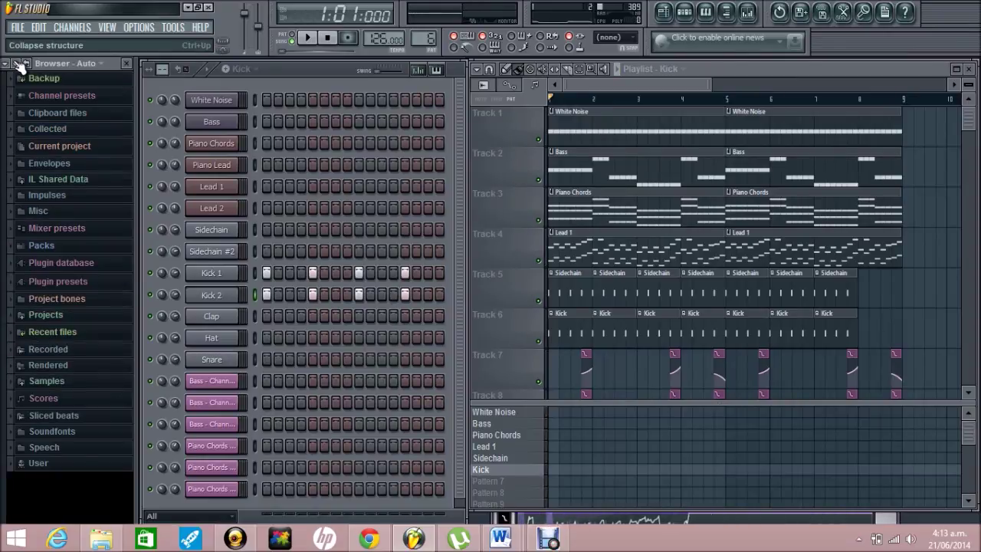